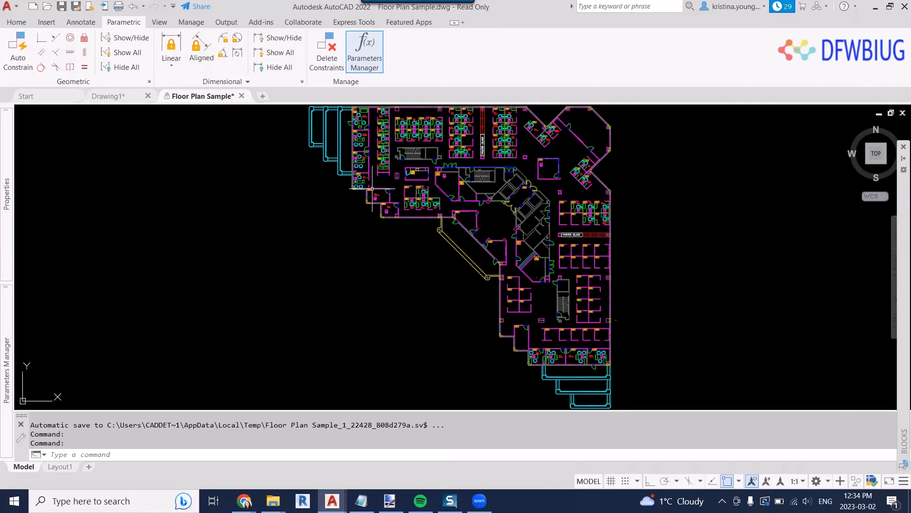
# Draw a rectangle about 13'-8" by 9'-11" in the empty space to the left of the building
pyautogui.scroll(6, 375, 190)
pyautogui.moveTo(321, 256); pyautogui.dragTo(552, 338, button='middle')
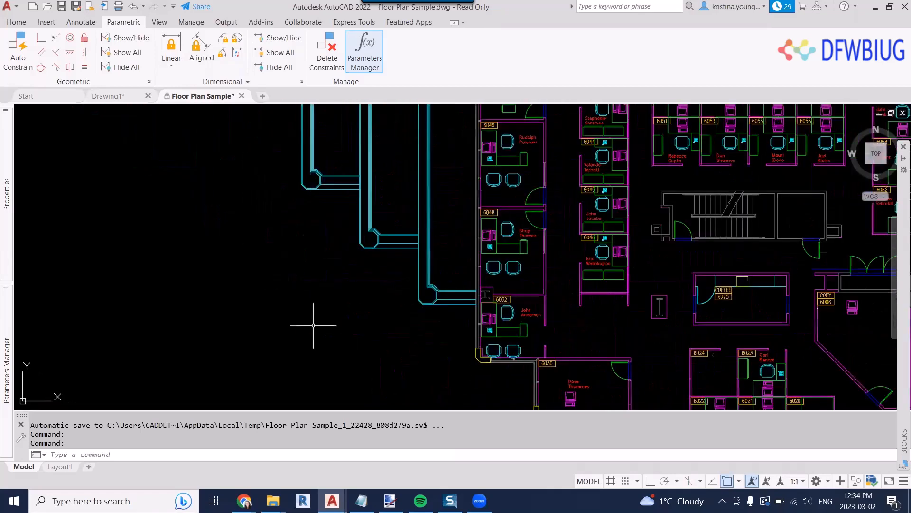
pyautogui.write('rec')
pyautogui.press('Return')
pyautogui.click(211, 317)
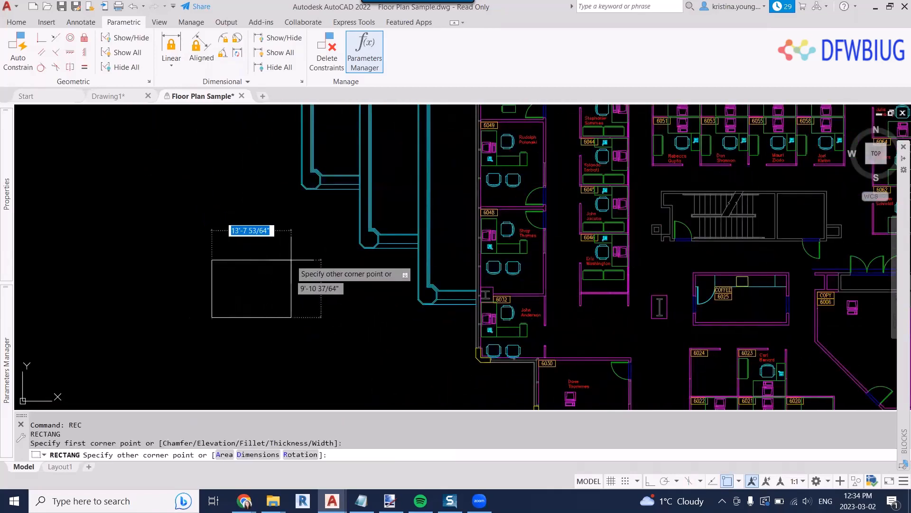
pyautogui.click(291, 260)
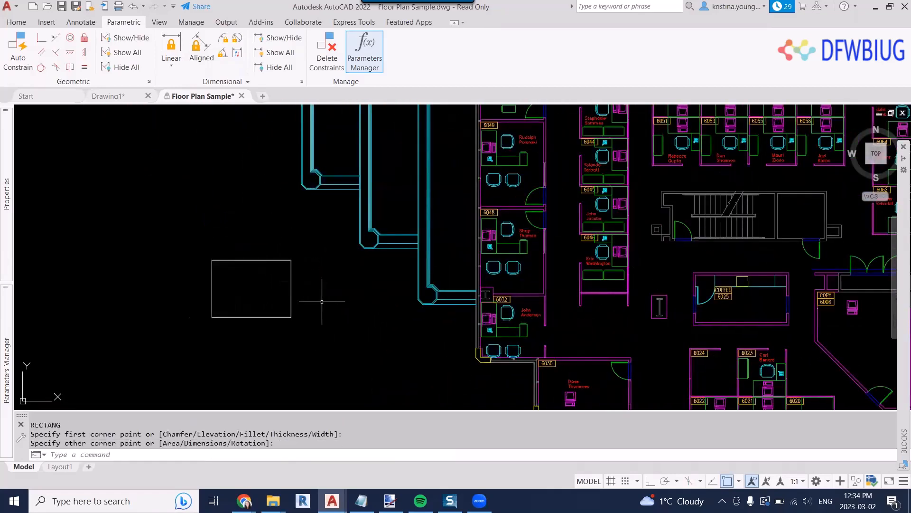
# Apply automatic geometric constraints to the new rectangle
pyautogui.click(19, 62)
pyautogui.scroll(4, 241, 275)
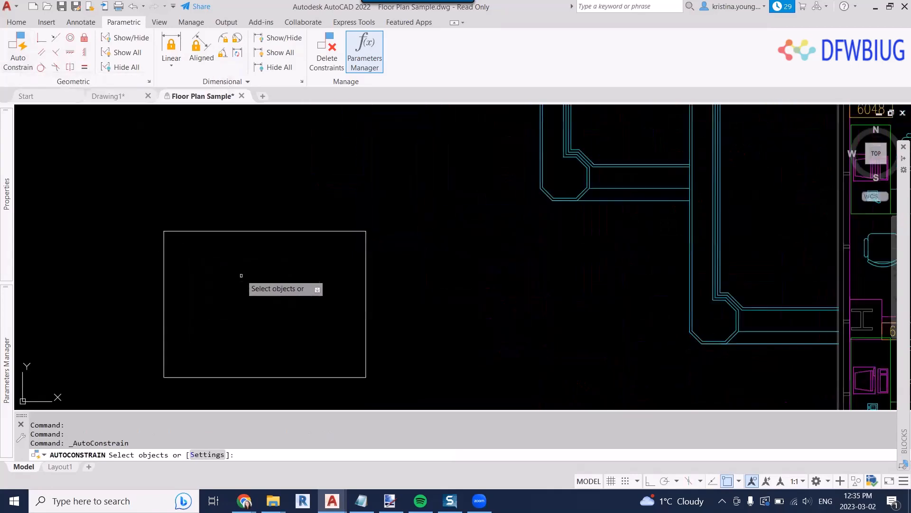
pyautogui.moveTo(241, 276); pyautogui.dragTo(328, 215, button='middle')
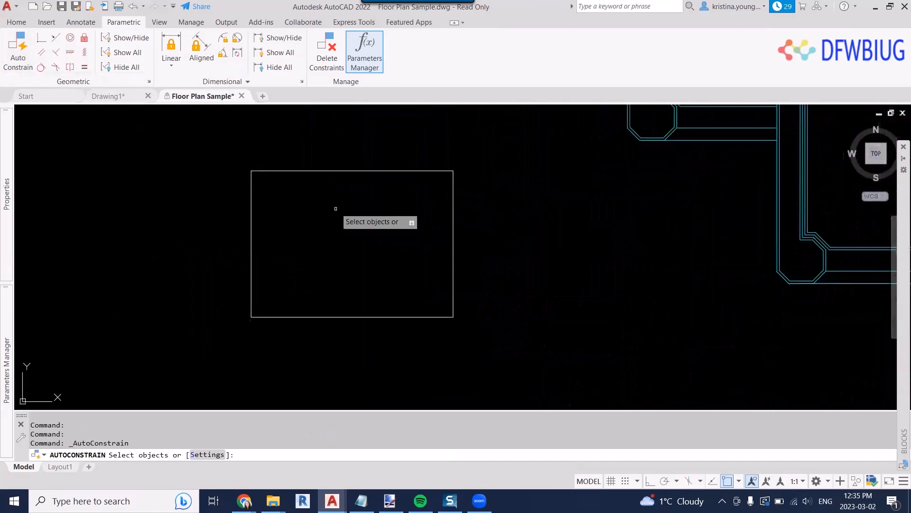
pyautogui.click(341, 170)
pyautogui.press('Return')
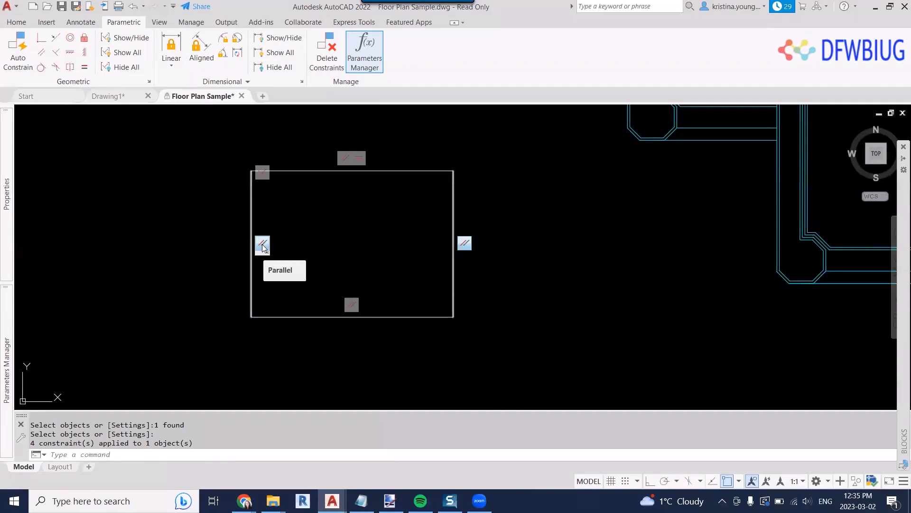
# Try to stretch the constrained rectangle by its upper-right corner
pyautogui.click(475, 240)
pyautogui.click(436, 203)
pyautogui.click(454, 170)
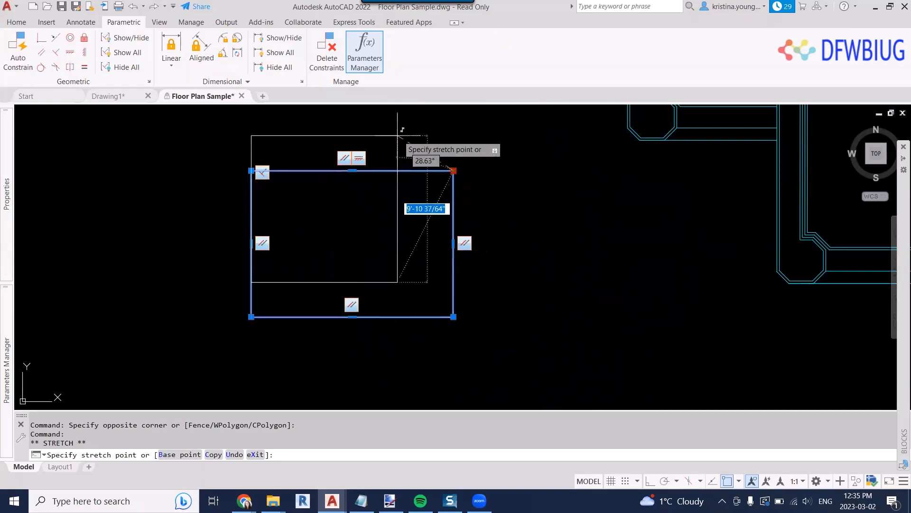
pyautogui.press('Escape')
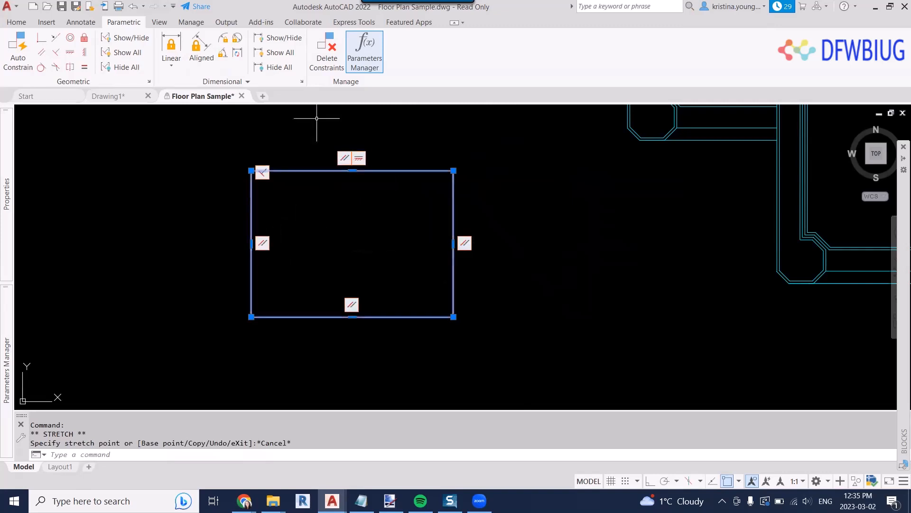
# Try to apply a Vertical constraint to the rectangle's left side
pyautogui.click(86, 55)
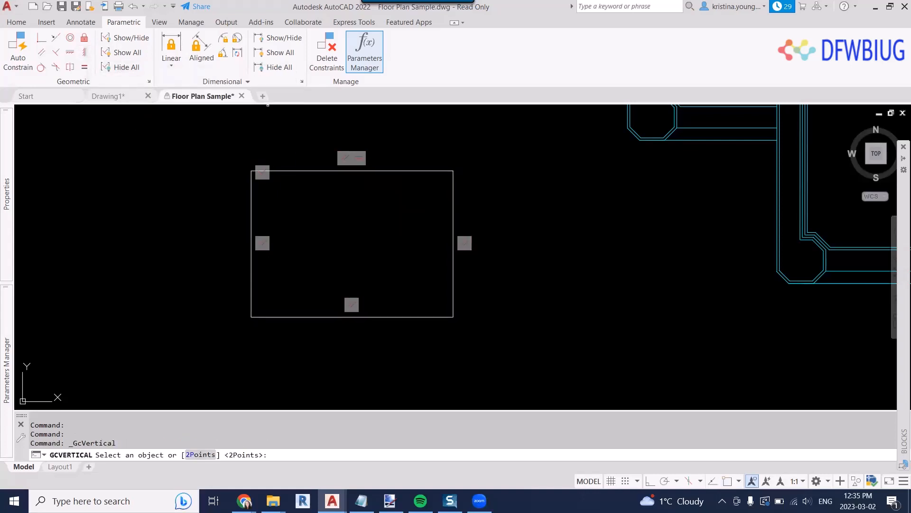
pyautogui.click(251, 207)
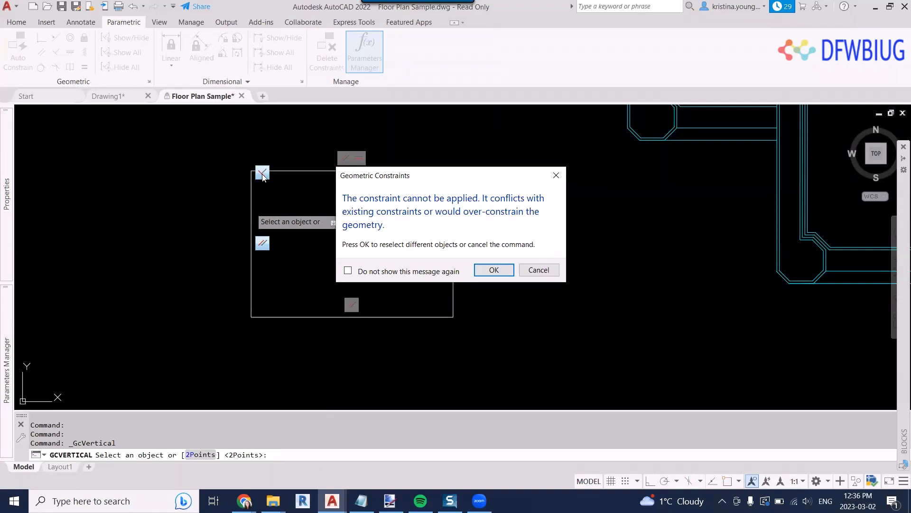
pyautogui.press('Escape')
# Hide the perpendicular constraint marker at the rectangle's upper-left corner and try the Vertical constraint on the left side again
pyautogui.moveTo(266, 178)
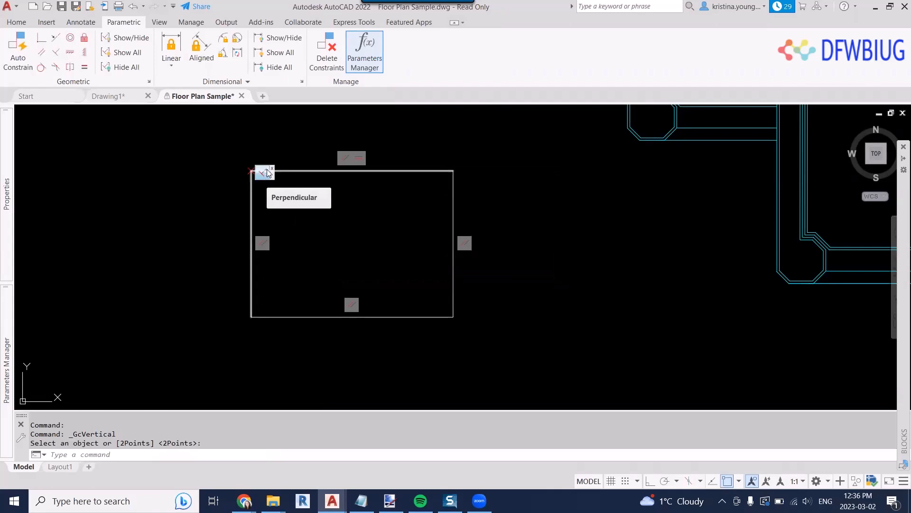
pyautogui.click(272, 168)
pyautogui.click(84, 52)
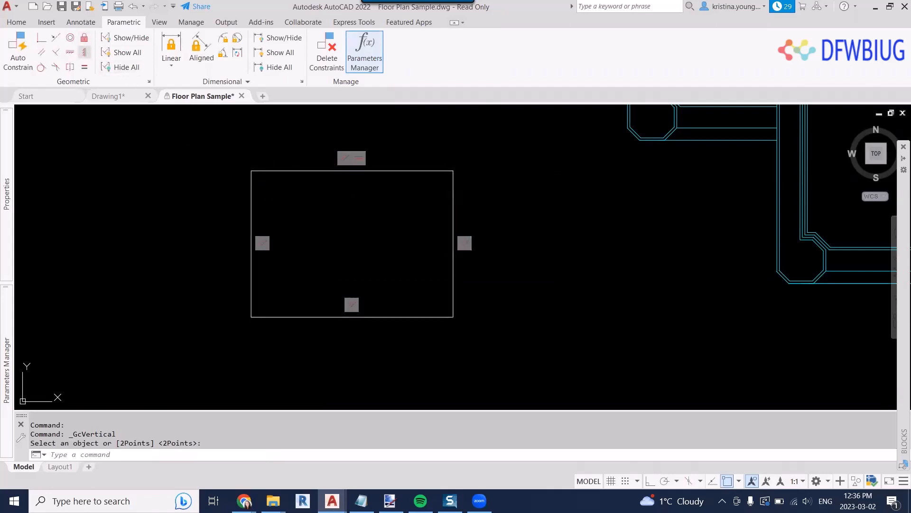
pyautogui.click(251, 213)
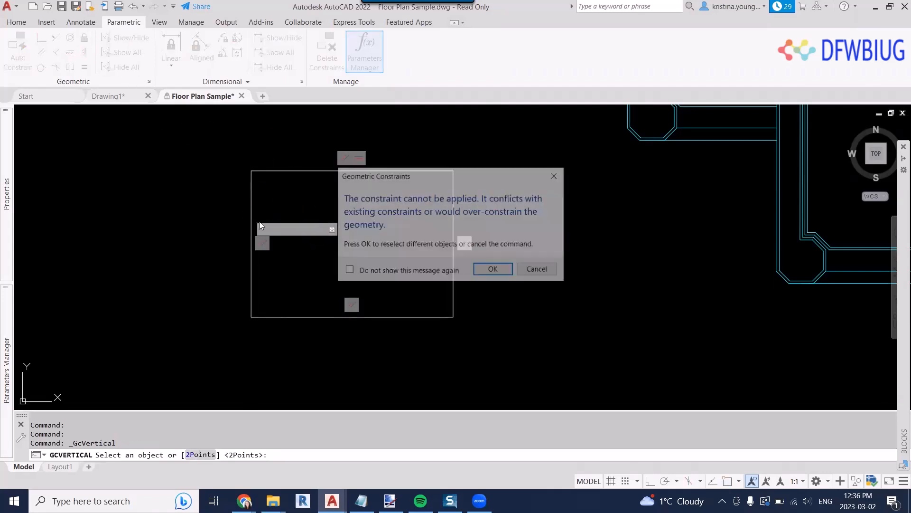
pyautogui.click(494, 269)
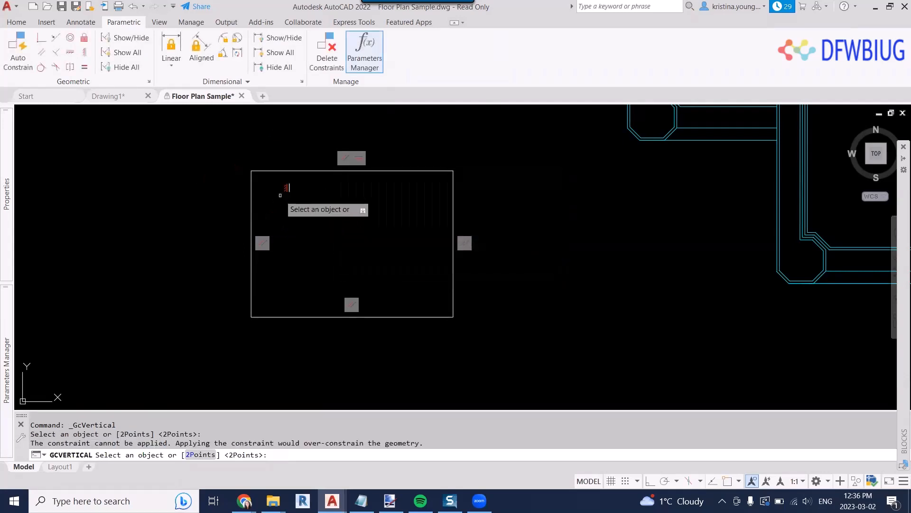
pyautogui.press('Escape')
# Draw two connected sloping lines, one rising across the rectangle and one descending to its right
pyautogui.write('L')
pyautogui.press('Return')
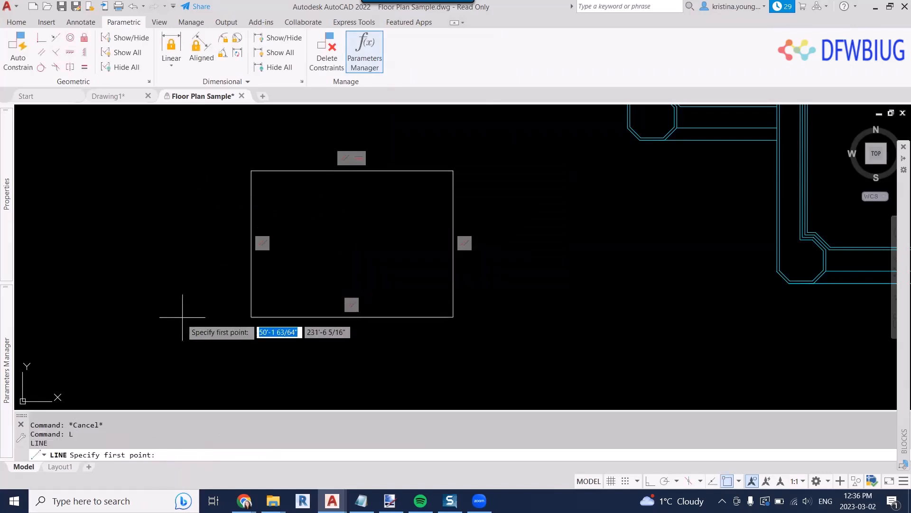
pyautogui.click(182, 318)
pyautogui.click(545, 157)
pyautogui.click(658, 327)
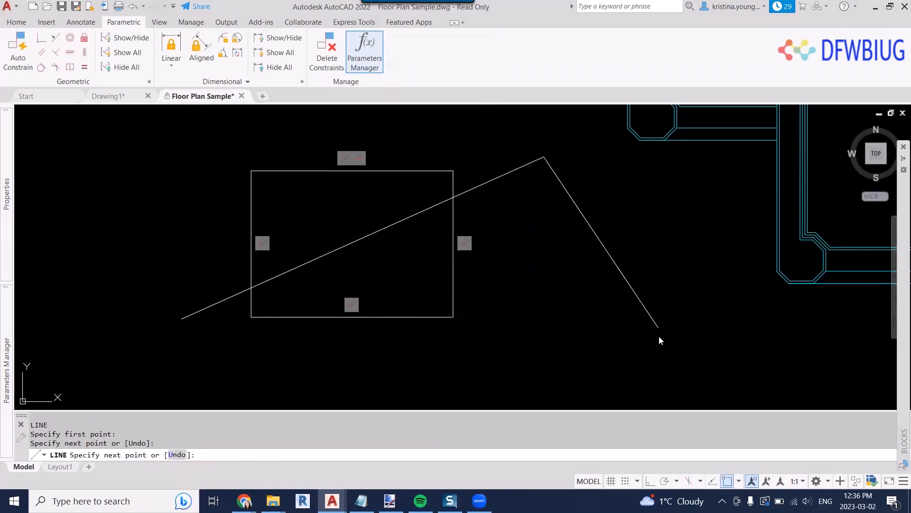
pyautogui.press('Return')
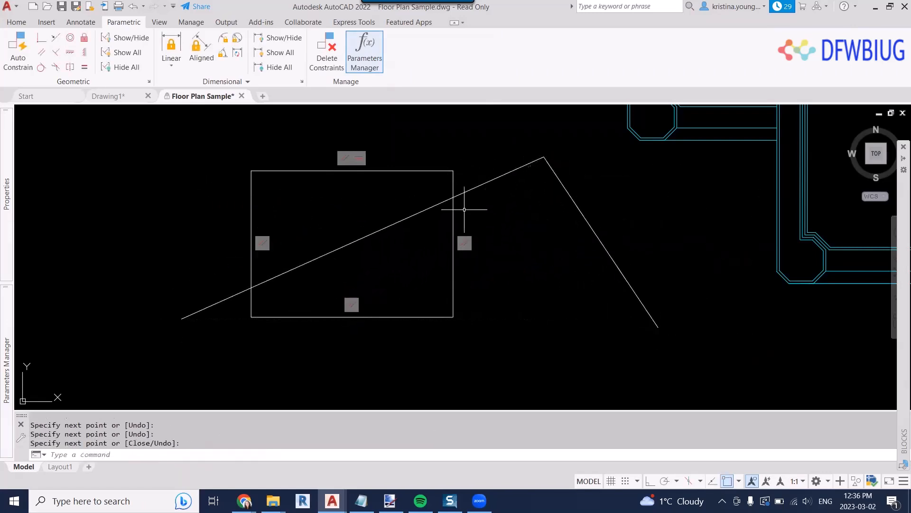
# Apply a Vertical constraint to the sloping line crossing the rectangle and a Horizontal constraint to the line connected to it
pyautogui.click(85, 53)
pyautogui.click(377, 232)
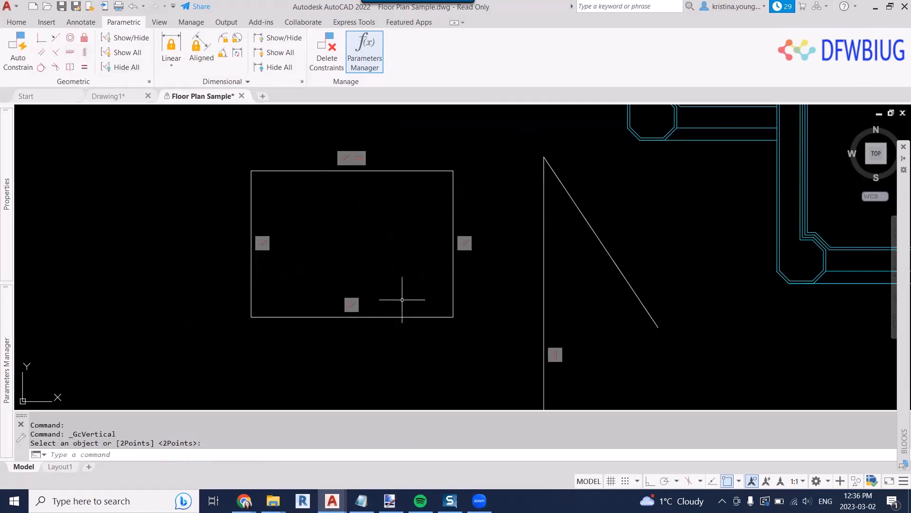
pyautogui.click(70, 52)
pyautogui.click(585, 216)
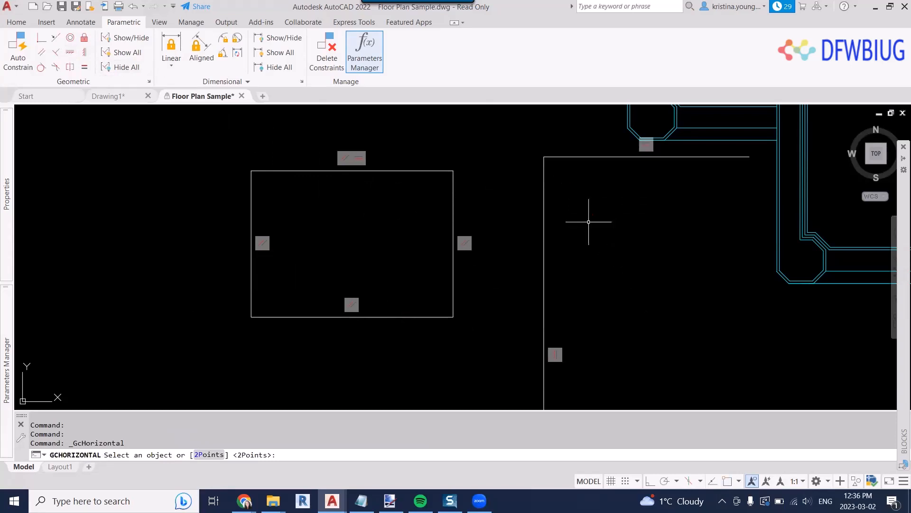
# Draw a nearly horizontal line in the empty space to the left of the rectangle
pyautogui.moveTo(642, 241)
pyautogui.mouseDown(button='middle')
pyautogui.moveTo(574, 189)
pyautogui.moveTo(525, 238)
pyautogui.mouseUp(button='middle')
pyautogui.scroll(-4, 564, 197)
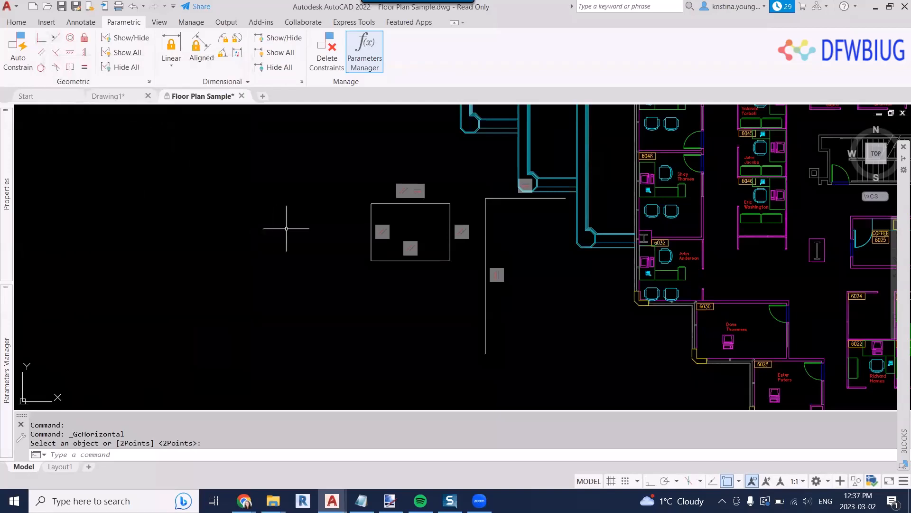
pyautogui.moveTo(285, 223); pyautogui.dragTo(252, 243, button='middle')
pyautogui.write('l')
pyautogui.press('Return')
pyautogui.click(223, 275)
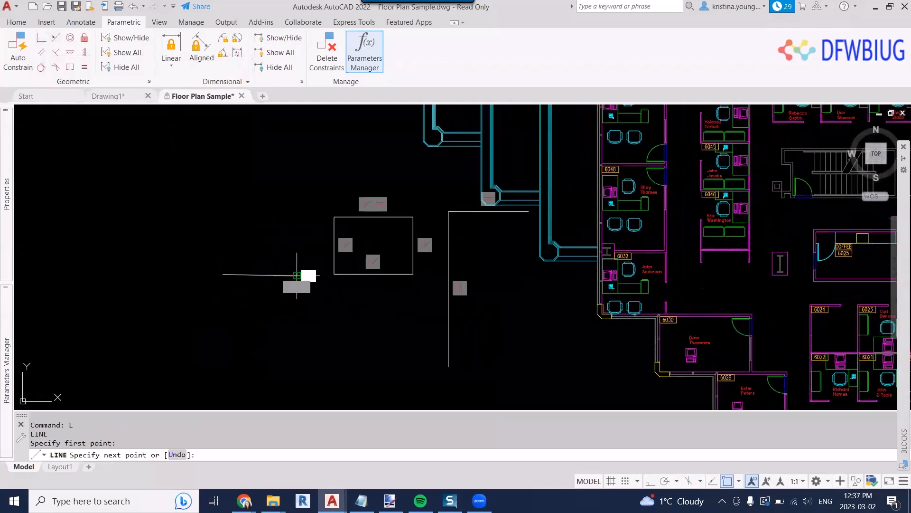
pyautogui.click(298, 276)
pyautogui.press('Return')
# Draw a separate steeply slanted line just above the nearly horizontal line, without touching it
pyautogui.write('l')
pyautogui.press('Return')
pyautogui.click(269, 203)
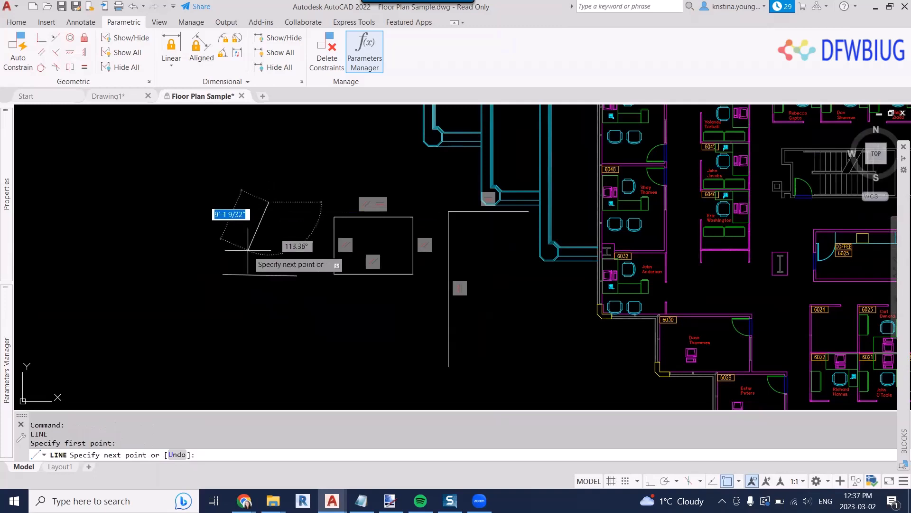
pyautogui.click(248, 258)
pyautogui.press('Return')
# Apply a Coincident constraint between the nearly horizontal line's left endpoint and the slanted line's midpoint
pyautogui.click(52, 39)
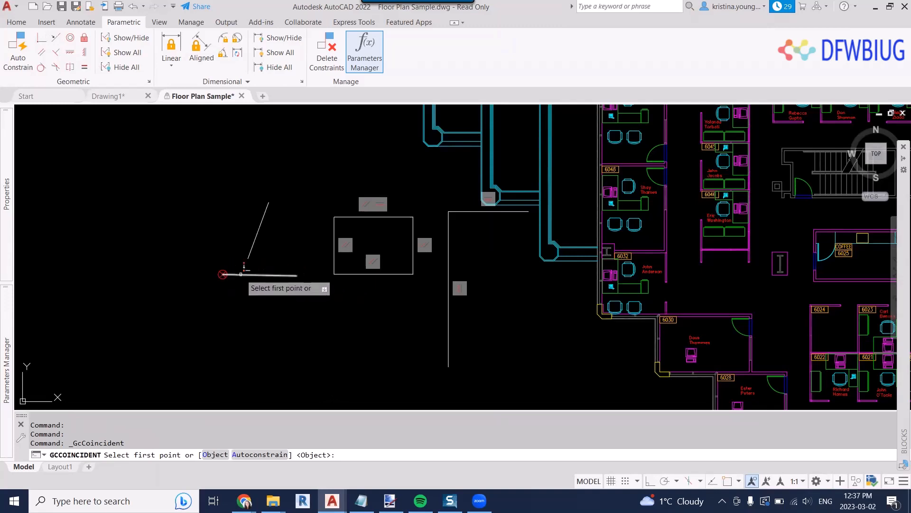
pyautogui.click(240, 274)
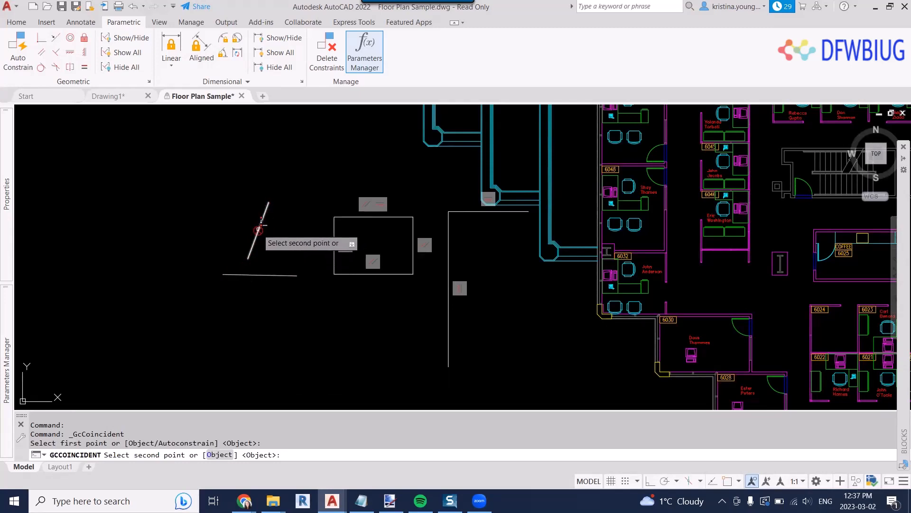
pyautogui.click(258, 230)
# Try to move the slanted line by its midpoint grip to test the coincident connection
pyautogui.scroll(6, 223, 266)
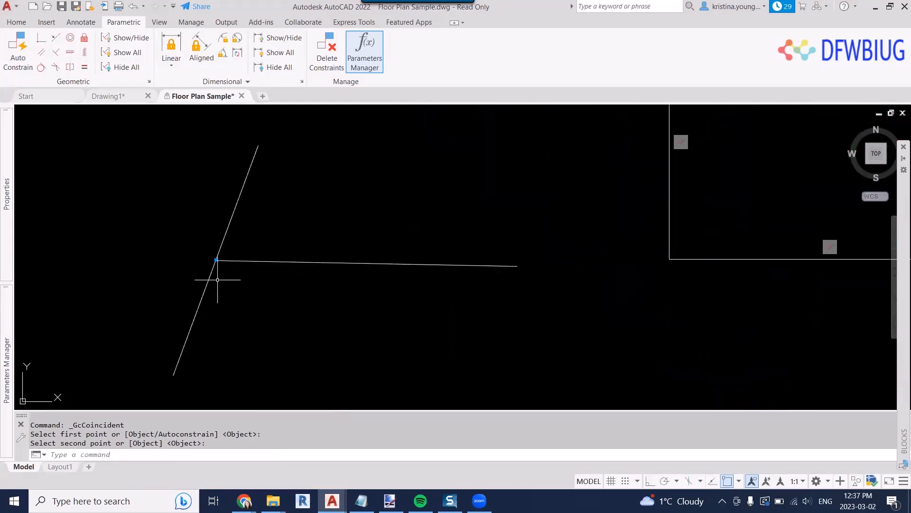
pyautogui.press('Escape')
pyautogui.click(240, 235)
pyautogui.click(212, 185)
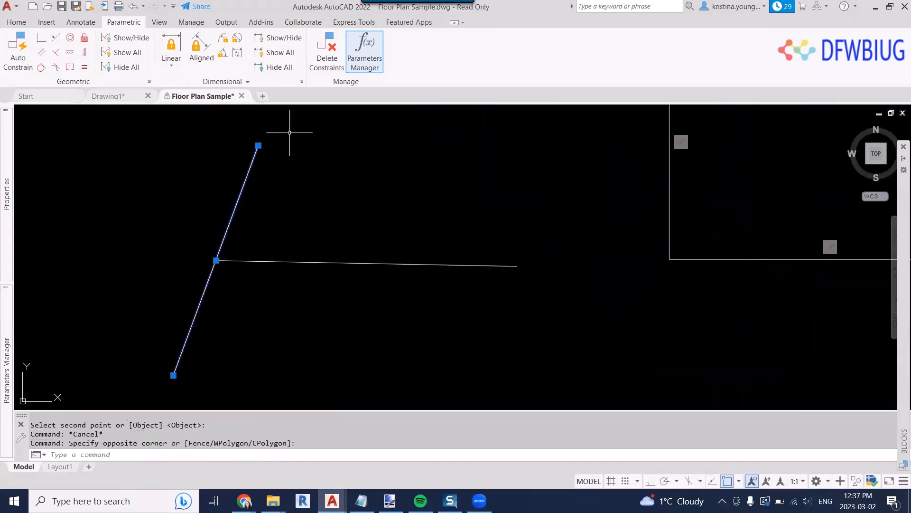
pyautogui.click(216, 260)
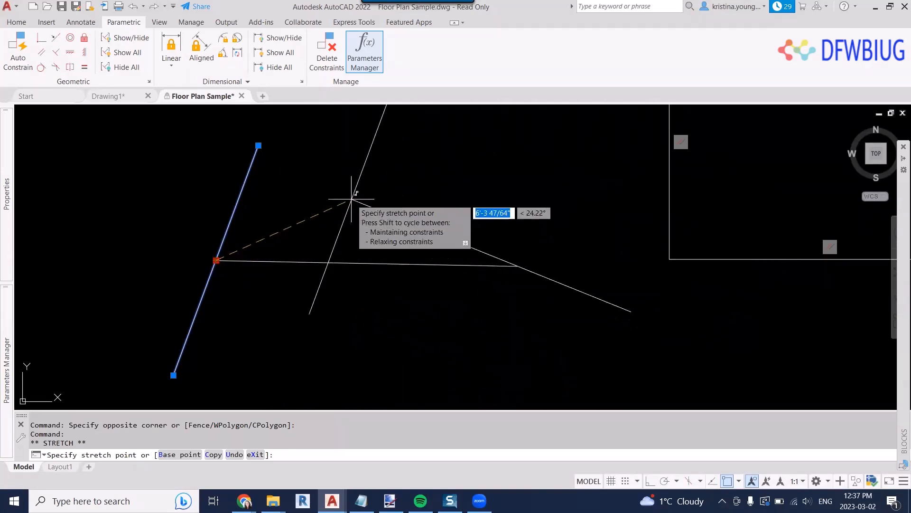
pyautogui.press('Escape')
pyautogui.press('Escape')
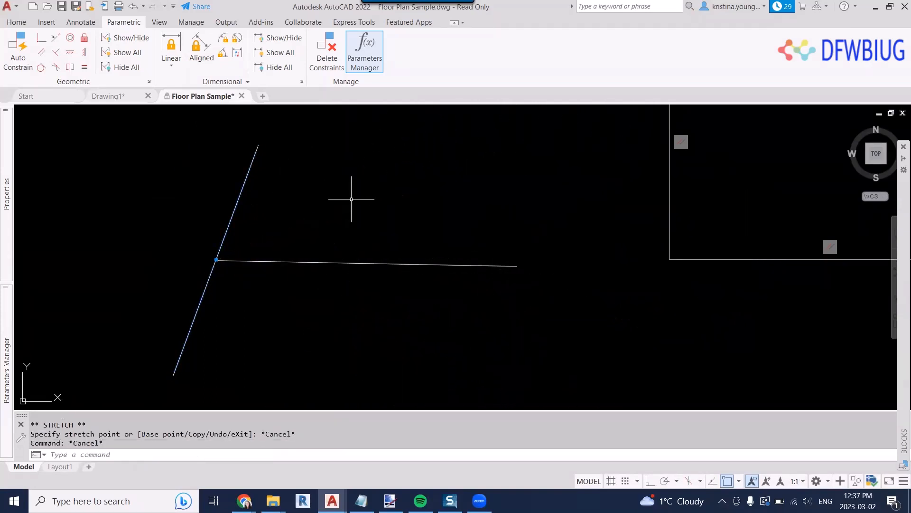
# Apply a Collinear constraint that aligns the slanted line with the nearly horizontal line
pyautogui.click(55, 39)
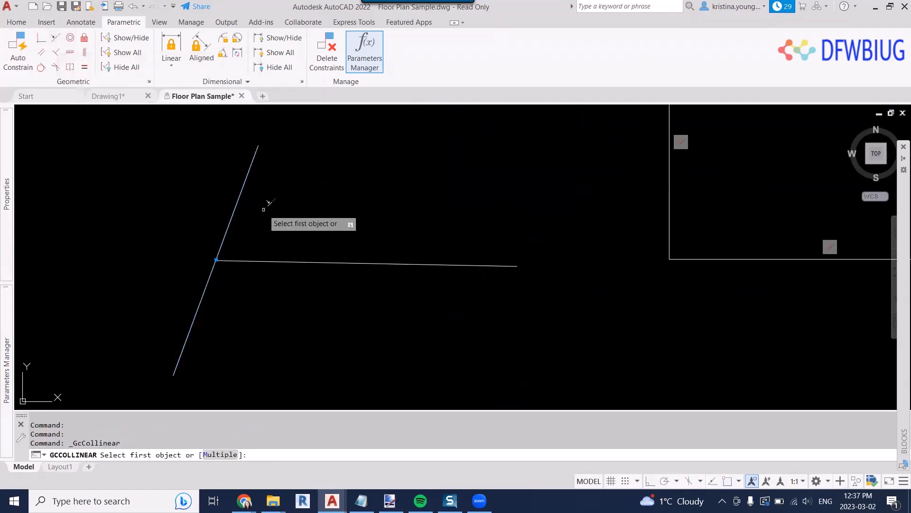
pyautogui.click(235, 261)
pyautogui.click(224, 237)
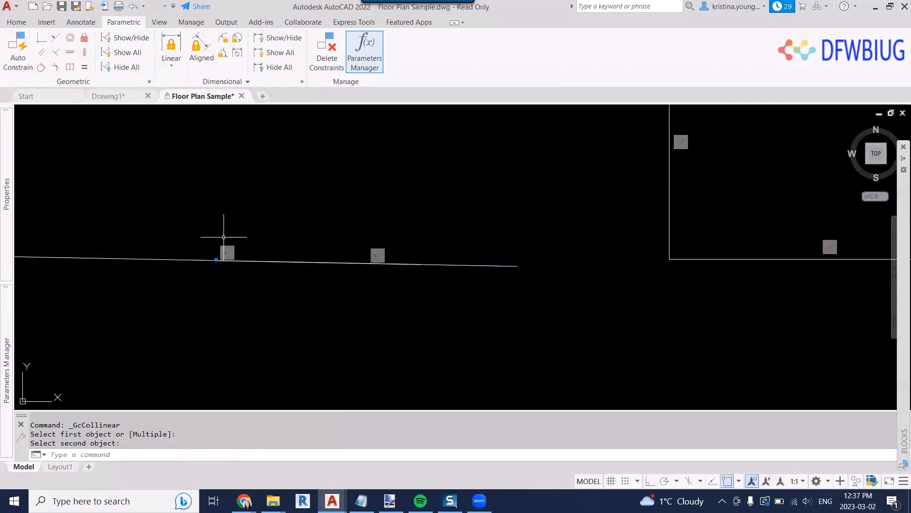
pyautogui.moveTo(247, 279); pyautogui.dragTo(371, 275, button='middle')
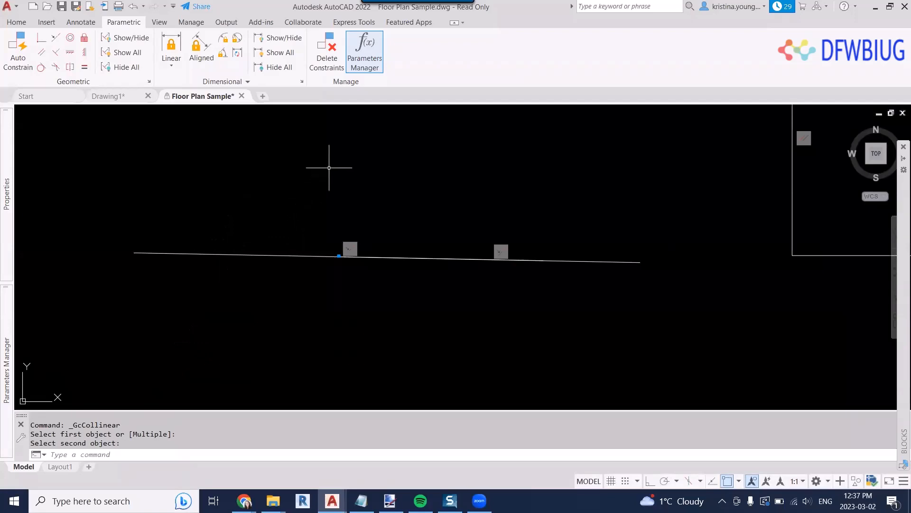
# Draw a short horizontal line inside office 6050, above the occupant's name, with Ortho mode on
pyautogui.write('l')
pyautogui.press('Return')
pyautogui.scroll(-4, 296, 181)
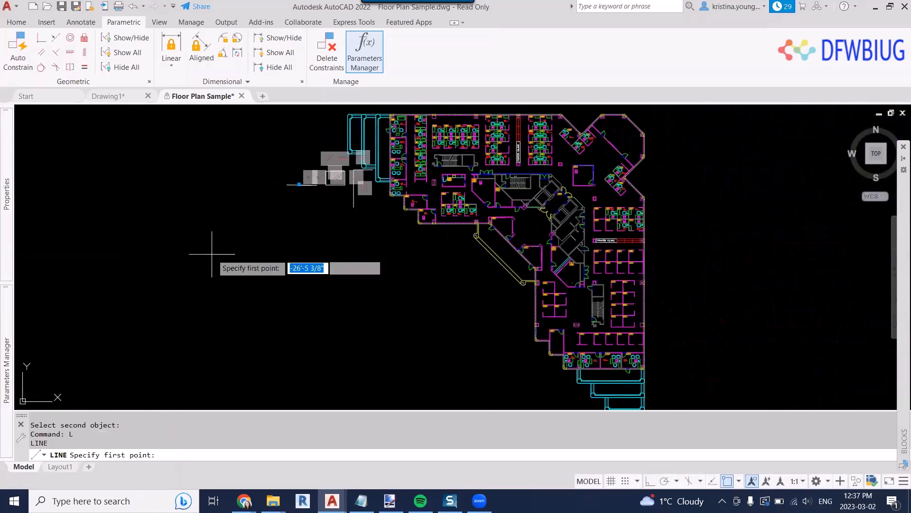
pyautogui.scroll(4, 350, 136)
pyautogui.moveTo(533, 123); pyautogui.dragTo(413, 177, button='middle')
pyautogui.scroll(3, 399, 171)
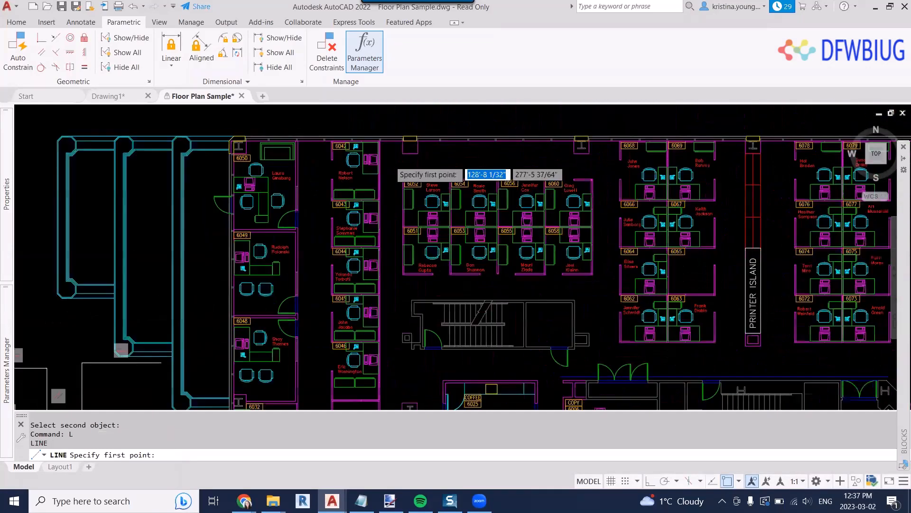
pyautogui.scroll(2, 284, 172)
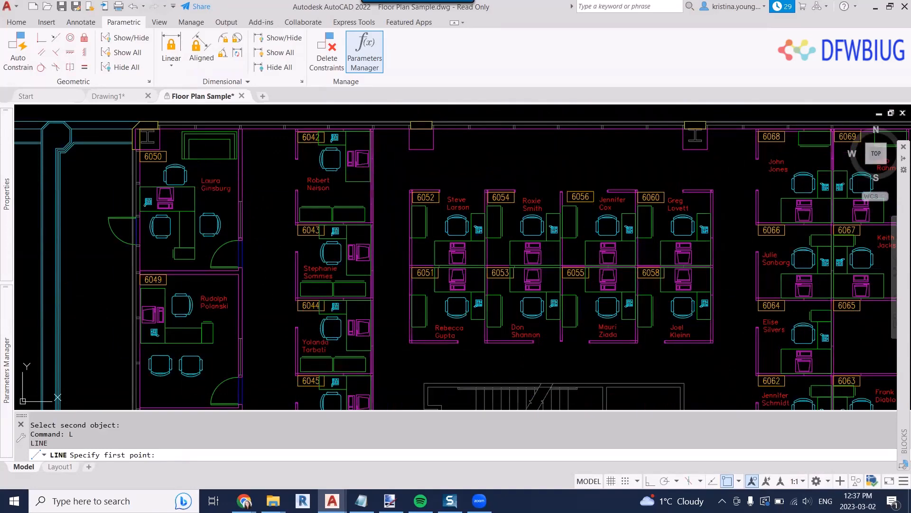
pyautogui.click(197, 169)
pyautogui.scroll(3, 231, 169)
pyautogui.scroll(-2, 231, 169)
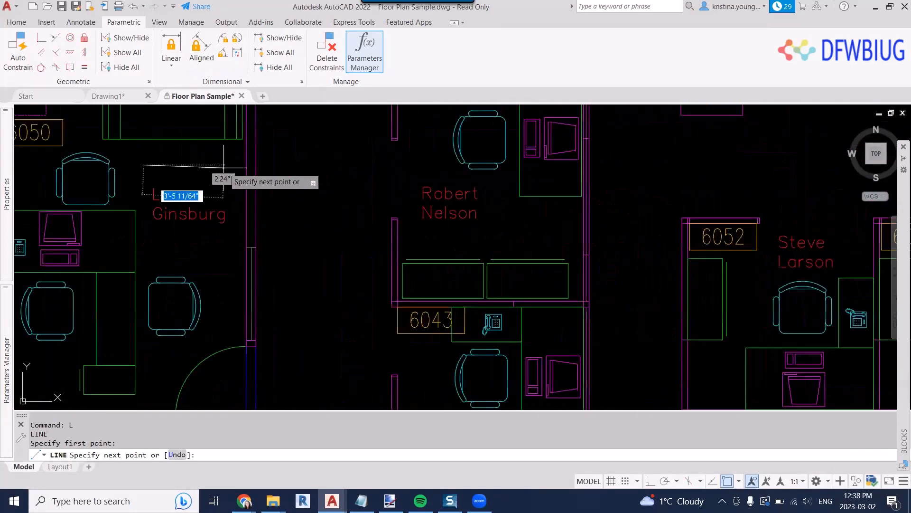
pyautogui.moveTo(226, 178); pyautogui.dragTo(281, 180, button='middle')
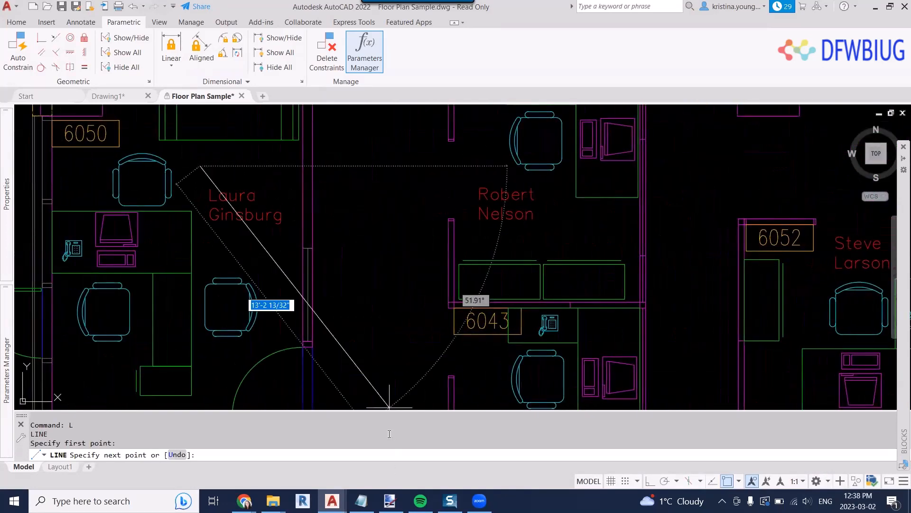
pyautogui.press('F8')
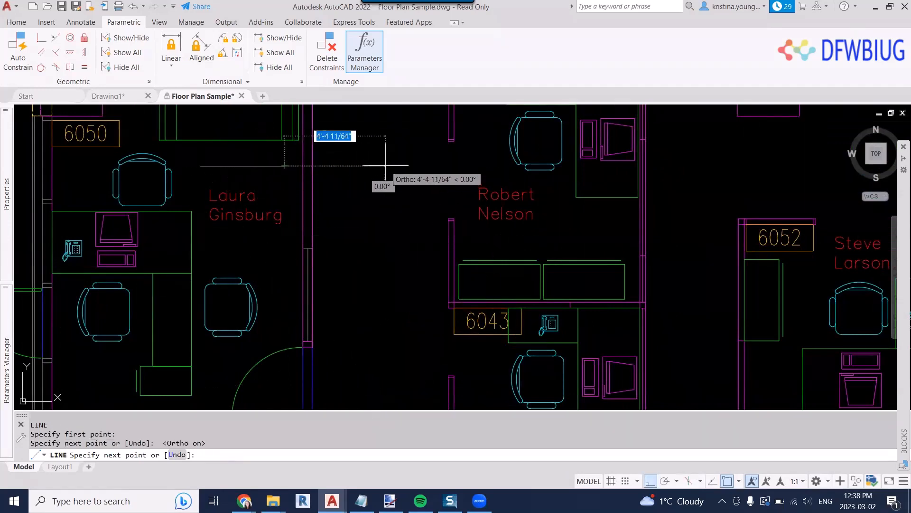
pyautogui.press('Escape')
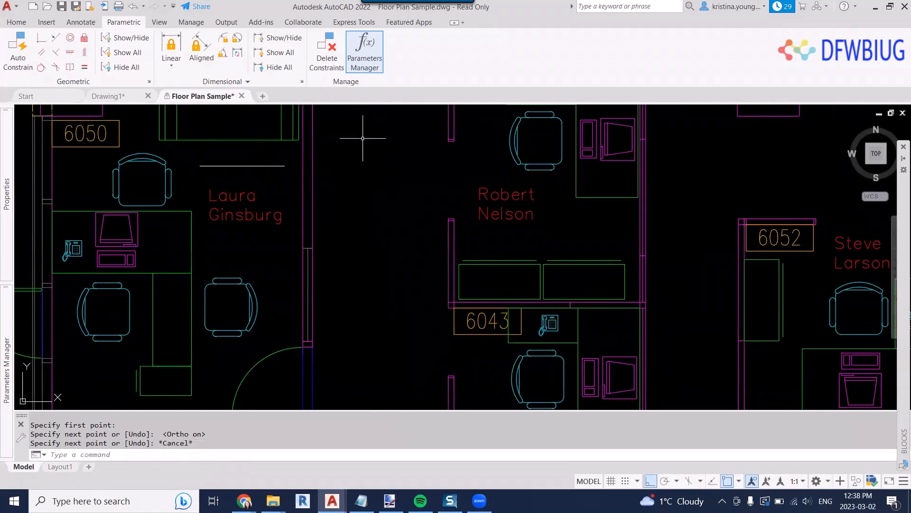
# Draw a slanted line rising to the right inside office 6069, with Ortho mode off
pyautogui.scroll(-4, 360, 175)
pyautogui.moveTo(366, 173); pyautogui.dragTo(176, 172, button='middle')
pyautogui.write('l')
pyautogui.press('Return')
pyautogui.scroll(3, 451, 163)
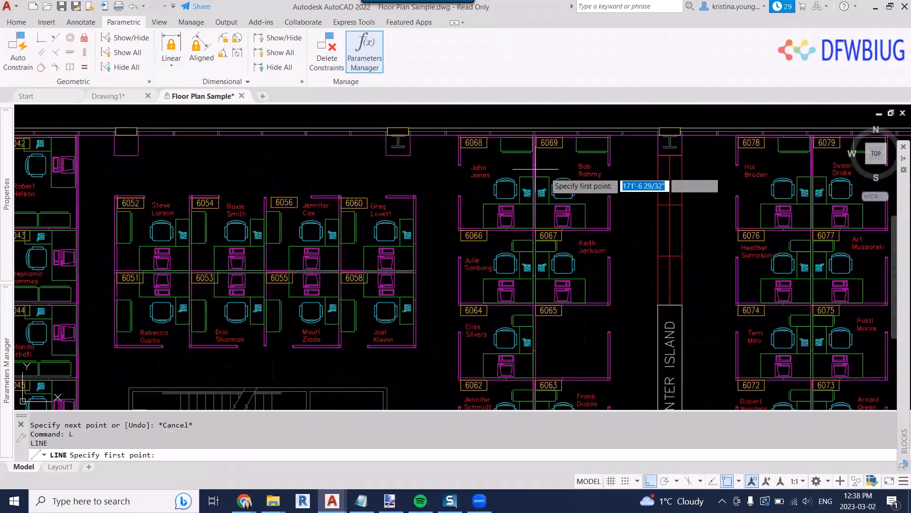
pyautogui.scroll(2, 478, 172)
pyautogui.click(378, 187)
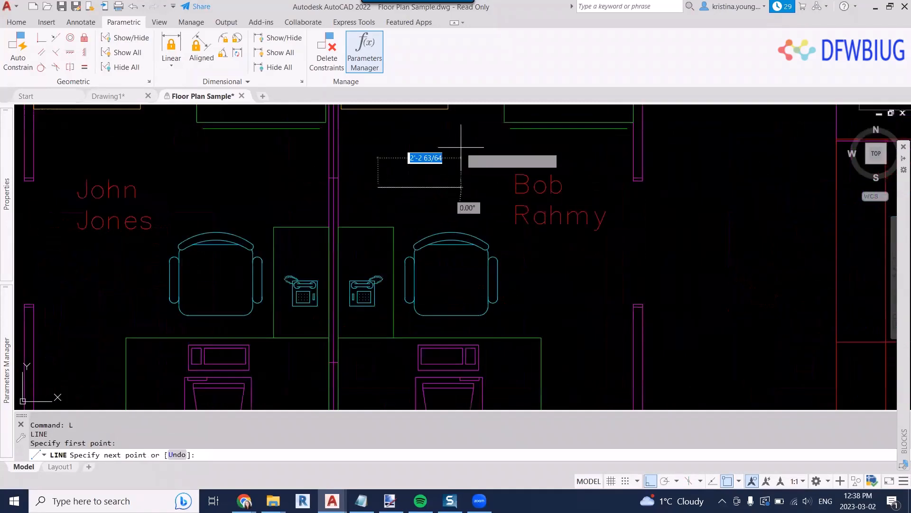
pyautogui.press('F8')
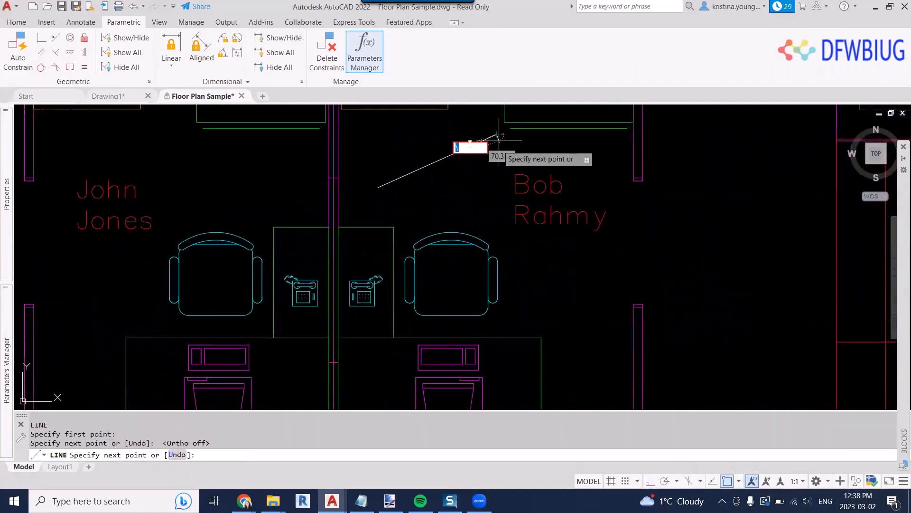
pyautogui.click(496, 134)
pyautogui.press('Escape')
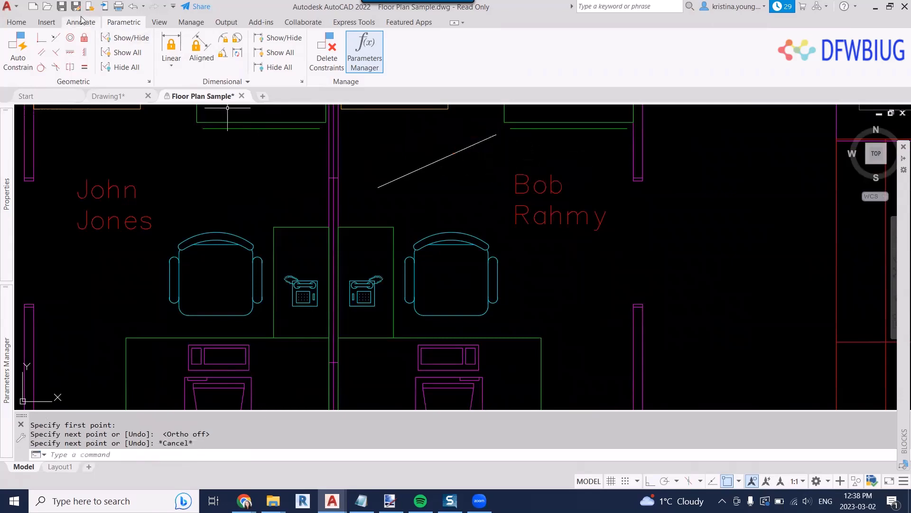
# Apply a Collinear constraint that aligns the slanted line in office 6069 with the horizontal line in office 6050
pyautogui.click(56, 41)
pyautogui.scroll(-1, 143, 121)
pyautogui.moveTo(152, 134); pyautogui.dragTo(422, 153, button='middle')
pyautogui.scroll(-1, 233, 161)
pyautogui.scroll(-2, 235, 163)
pyautogui.moveTo(231, 175); pyautogui.dragTo(394, 184, button='middle')
pyautogui.moveTo(201, 166)
pyautogui.mouseDown(button='middle')
pyautogui.moveTo(280, 179)
pyautogui.moveTo(322, 169)
pyautogui.mouseUp(button='middle')
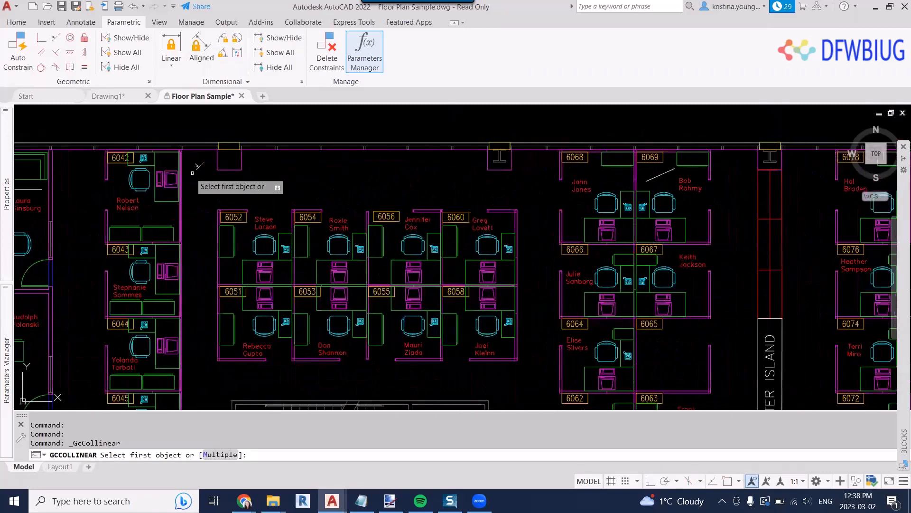
pyautogui.click(41, 182)
pyautogui.moveTo(546, 190); pyautogui.dragTo(232, 178, button='middle')
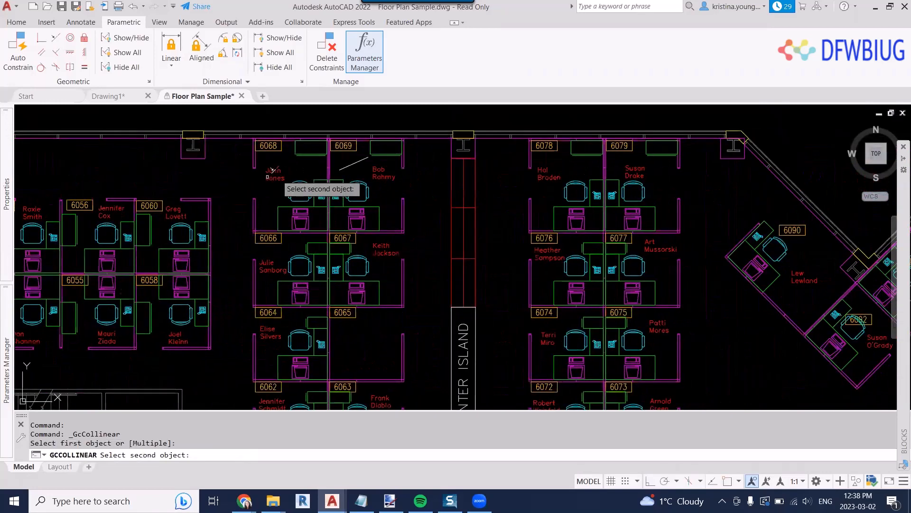
pyautogui.click(352, 163)
pyautogui.scroll(4, 351, 171)
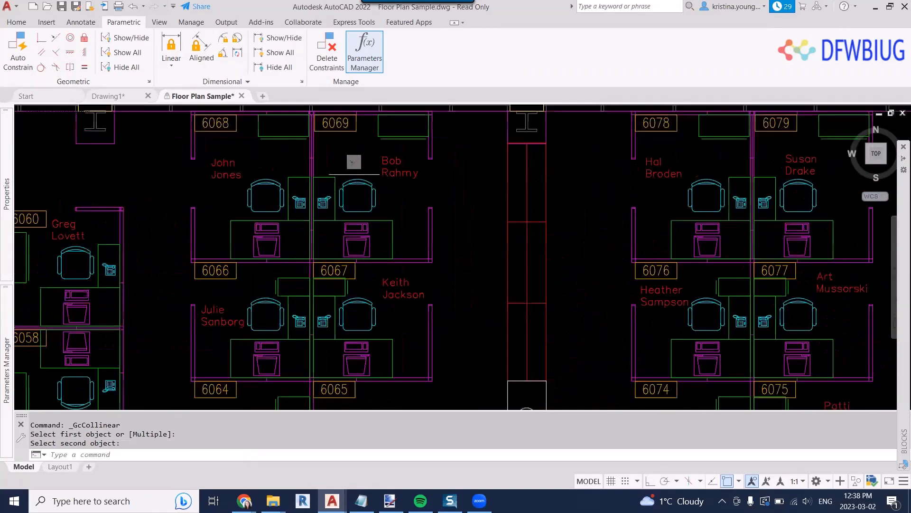
# Draw a horizontal construction line through the midpoint of the office 6069 line to check its alignment with the office 6050 line
pyautogui.click(349, 169)
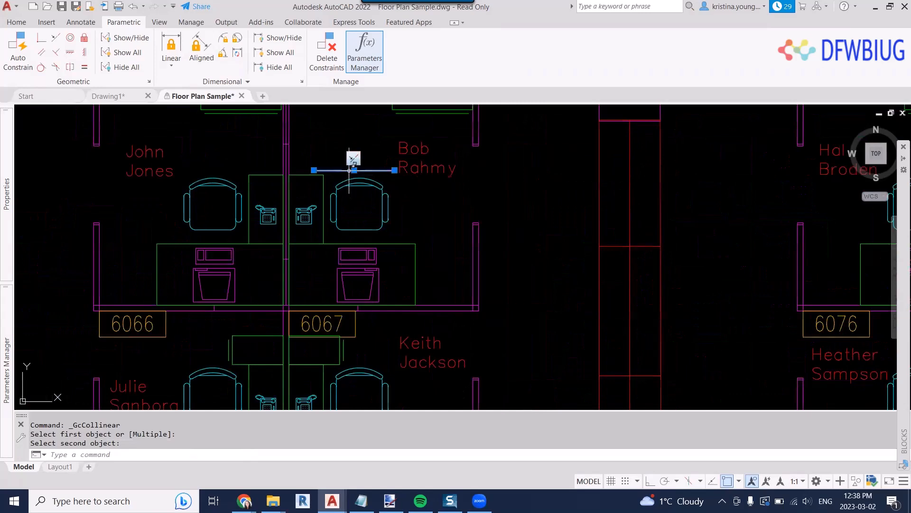
pyautogui.scroll(-4, 349, 169)
pyautogui.moveTo(373, 173); pyautogui.dragTo(637, 168, button='middle')
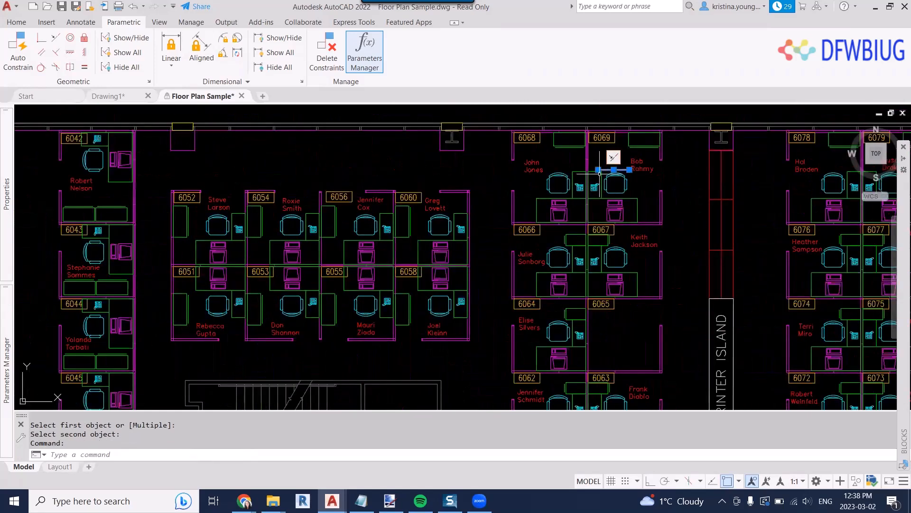
pyautogui.write('XL')
pyautogui.press('Return')
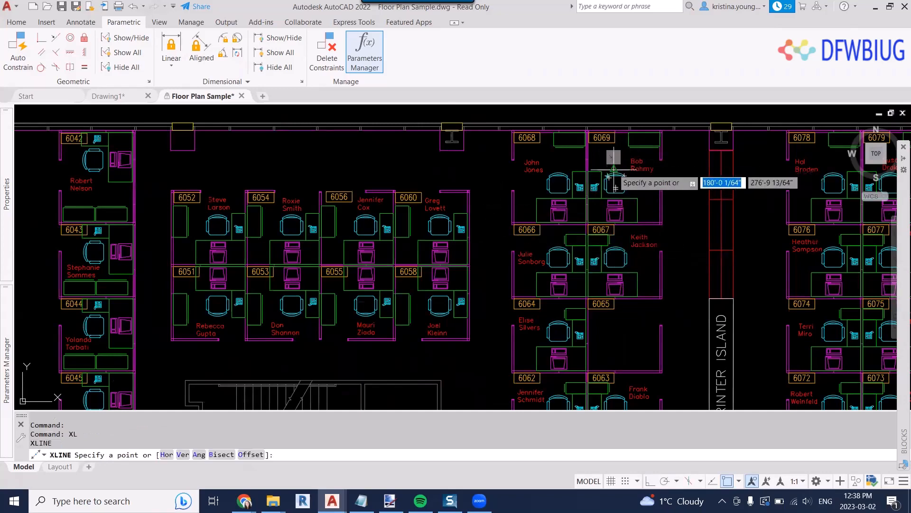
pyautogui.click(614, 168)
pyautogui.scroll(-2, 552, 157)
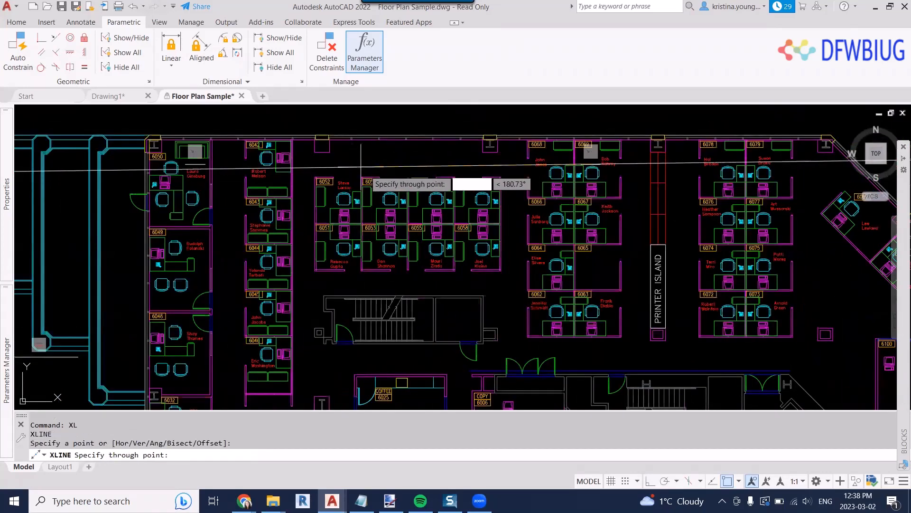
pyautogui.press('F8')
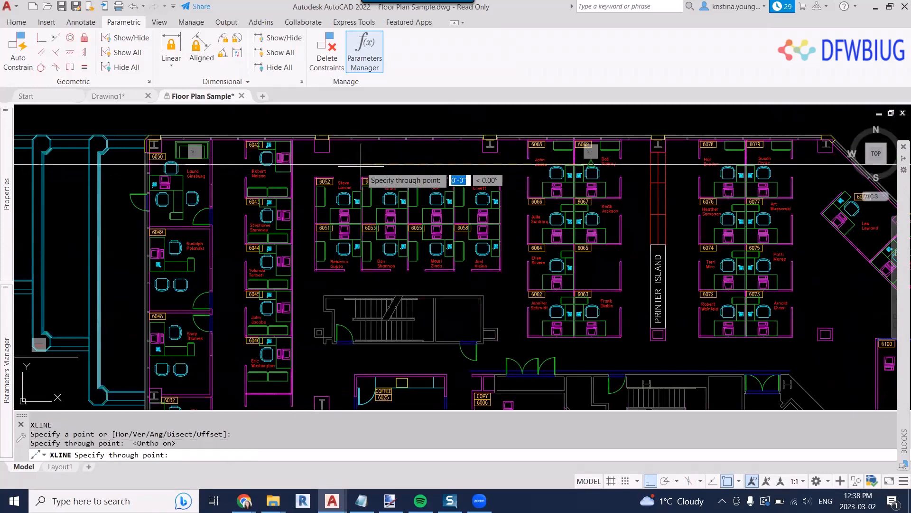
pyautogui.scroll(5, 162, 183)
pyautogui.press('Escape')
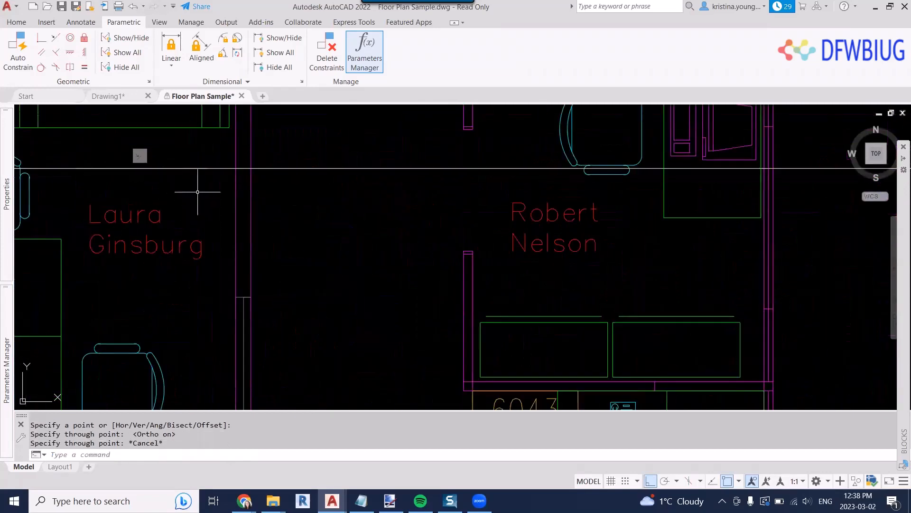
# Erase the horizontal construction line used for the alignment check
pyautogui.moveTo(198, 192); pyautogui.dragTo(265, 178, button='middle')
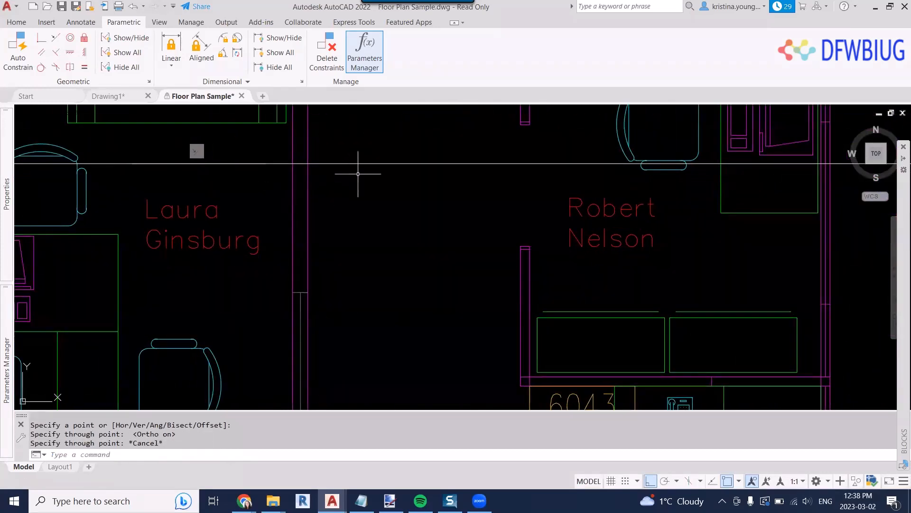
pyautogui.click(433, 182)
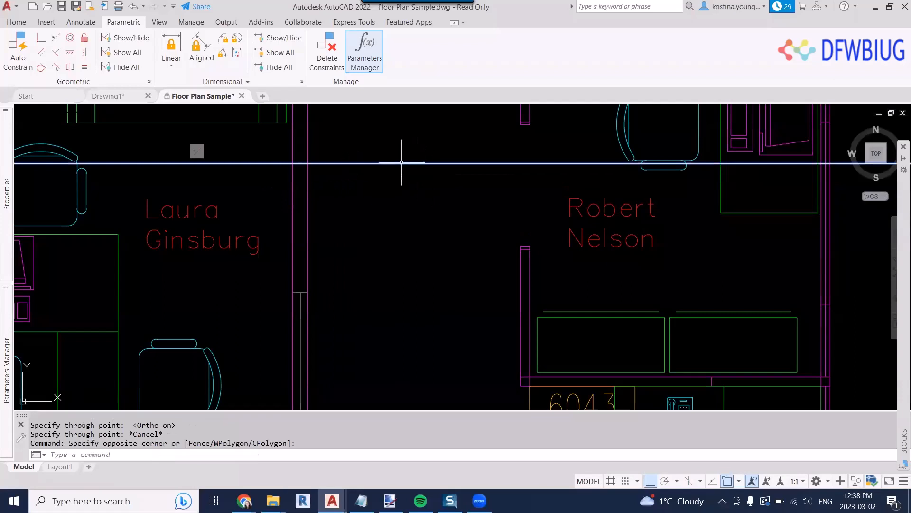
pyautogui.press('Delete')
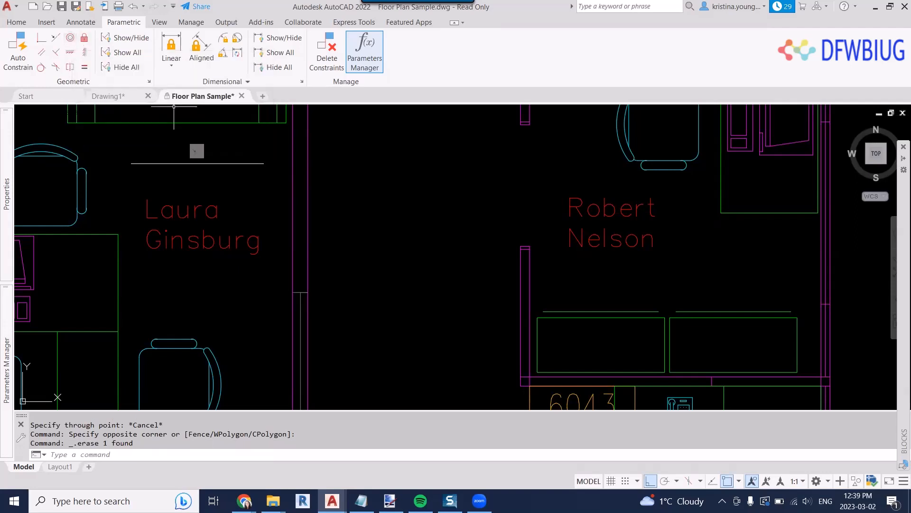
pyautogui.press('Escape')
# Draw three separate circles: two between offices 6050 and 6042 with radii about 1'-9 1/2" and 1'-1", and one inside office 6042
pyautogui.scroll(-5, 443, 271)
pyautogui.write('c')
pyautogui.press('Return')
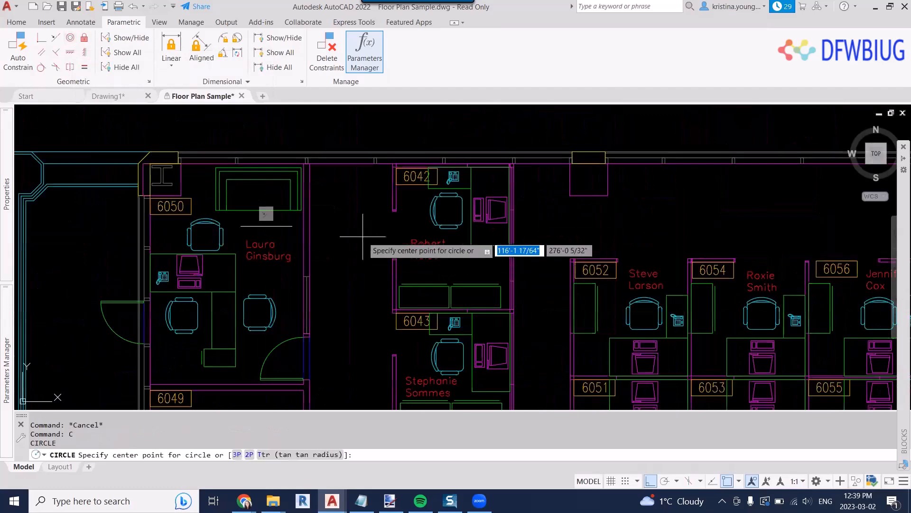
pyautogui.click(350, 238)
pyautogui.click(363, 216)
pyautogui.scroll(3, 361, 264)
pyautogui.press('Return')
pyautogui.click(382, 310)
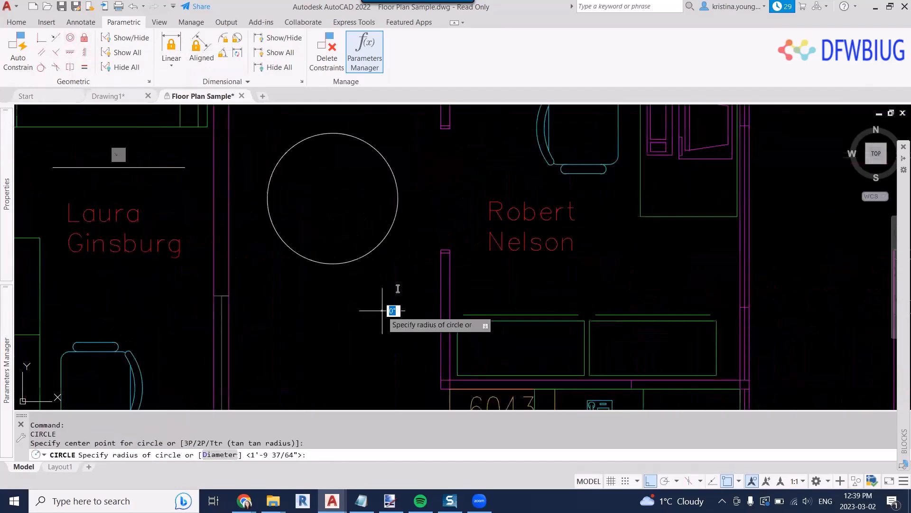
pyautogui.click(408, 271)
pyautogui.press('Return')
pyautogui.click(514, 280)
pyautogui.click(559, 267)
pyautogui.press('Return')
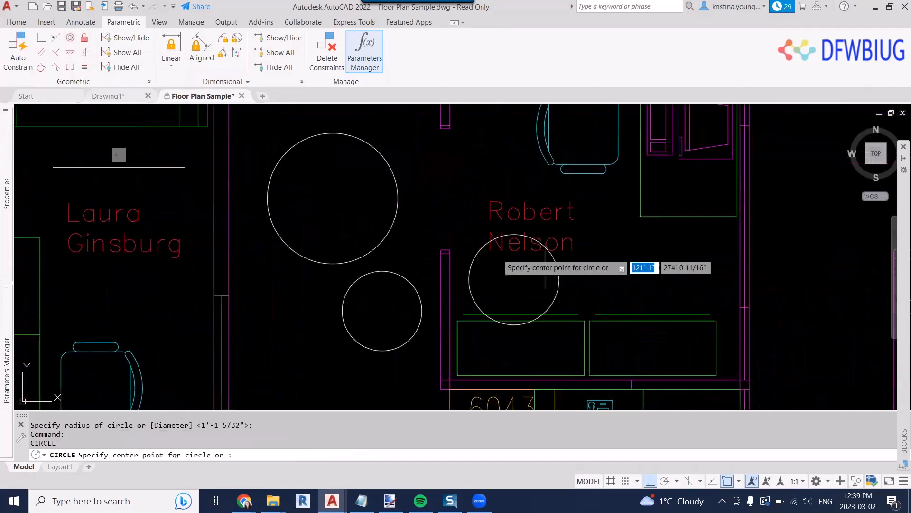
# Apply Concentric constraints that center the small circle on the large one and the office 6042 circle on the small one
pyautogui.click(70, 38)
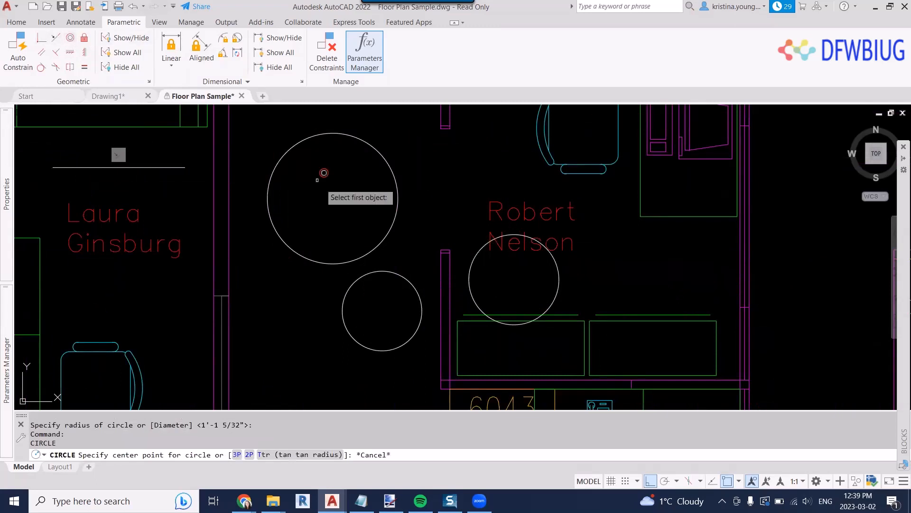
pyautogui.click(317, 260)
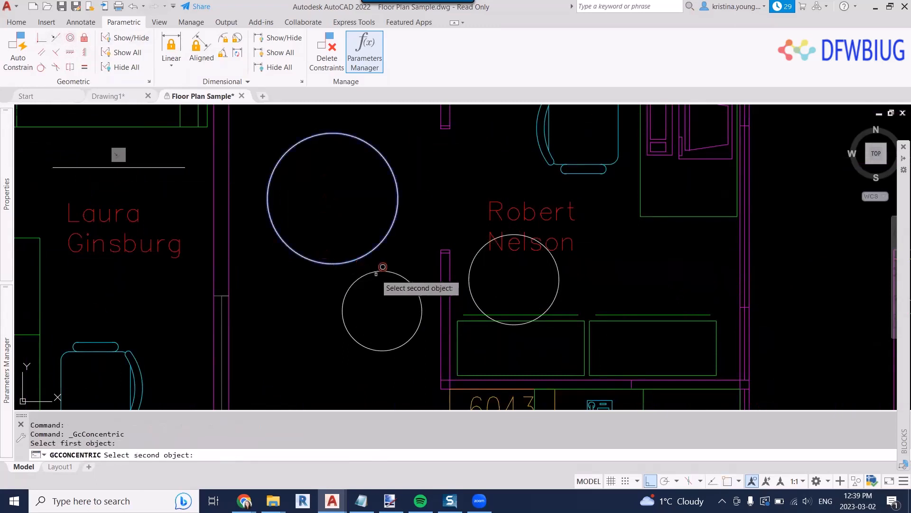
pyautogui.click(382, 272)
pyautogui.press('Return')
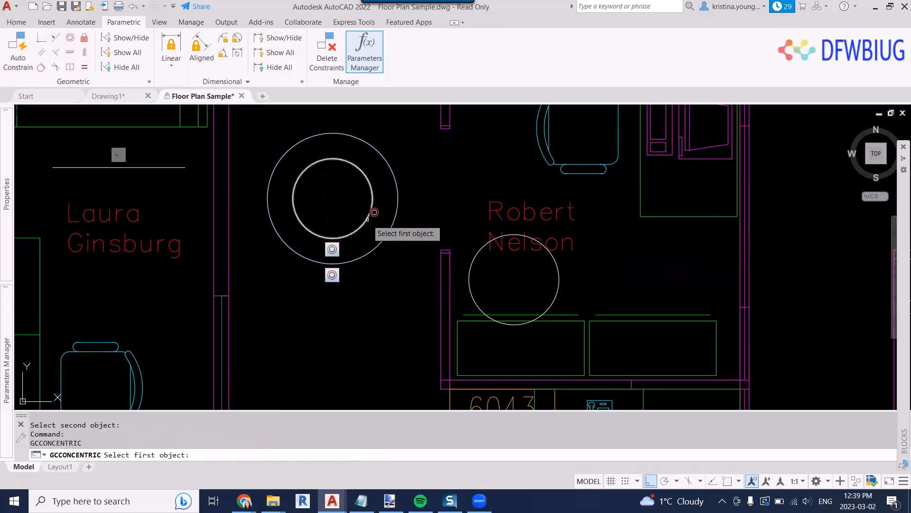
pyautogui.click(373, 209)
pyautogui.click(481, 250)
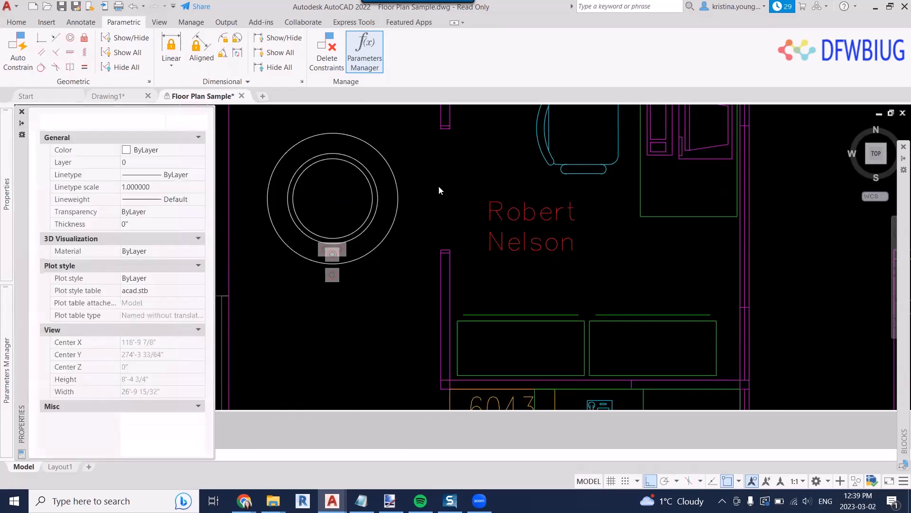
# Try to move all three concentric circles together by their shared center grip
pyautogui.click(403, 221)
pyautogui.click(338, 183)
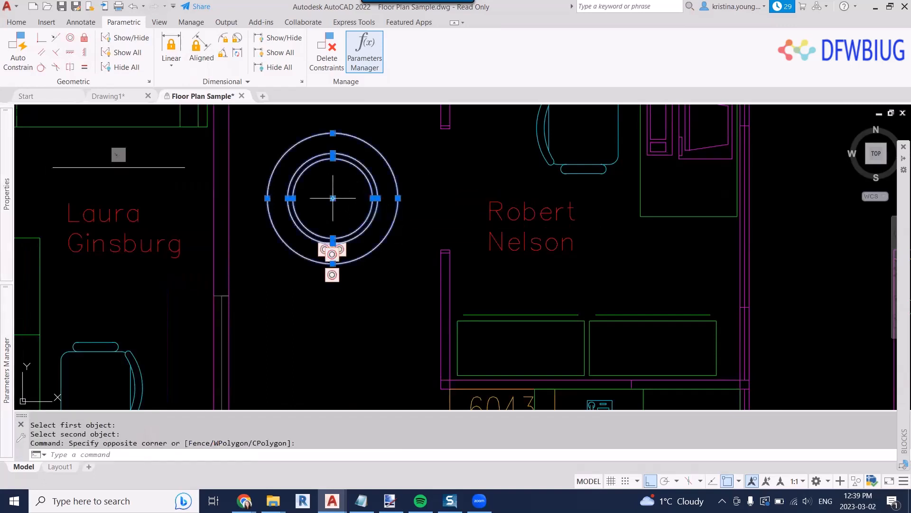
pyautogui.click(333, 198)
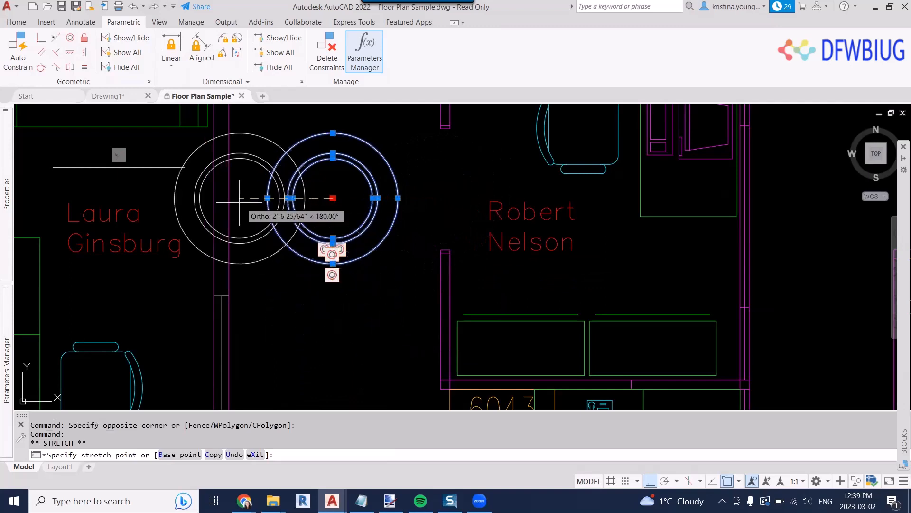
pyautogui.press('Escape')
pyautogui.press('Escape')
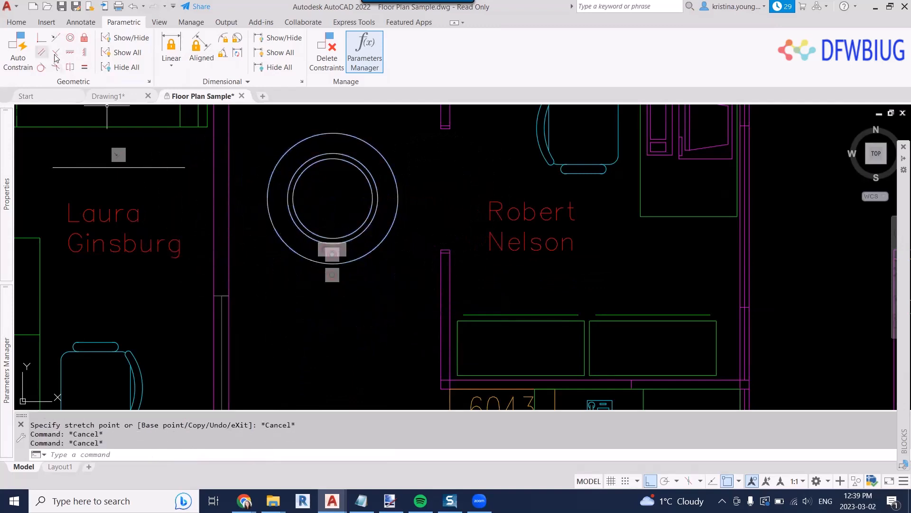
# Switch to Drawing1 and open its D-Size Layout sheet
pyautogui.click(85, 38)
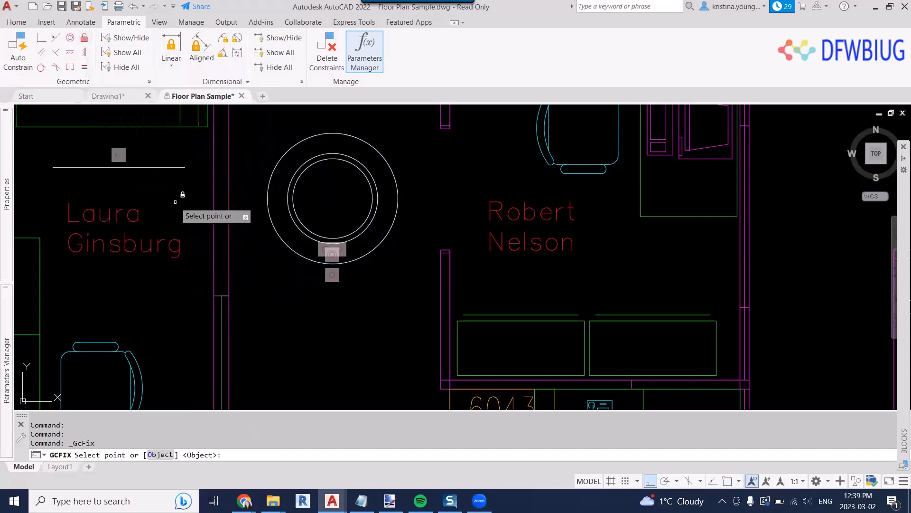
pyautogui.click(70, 466)
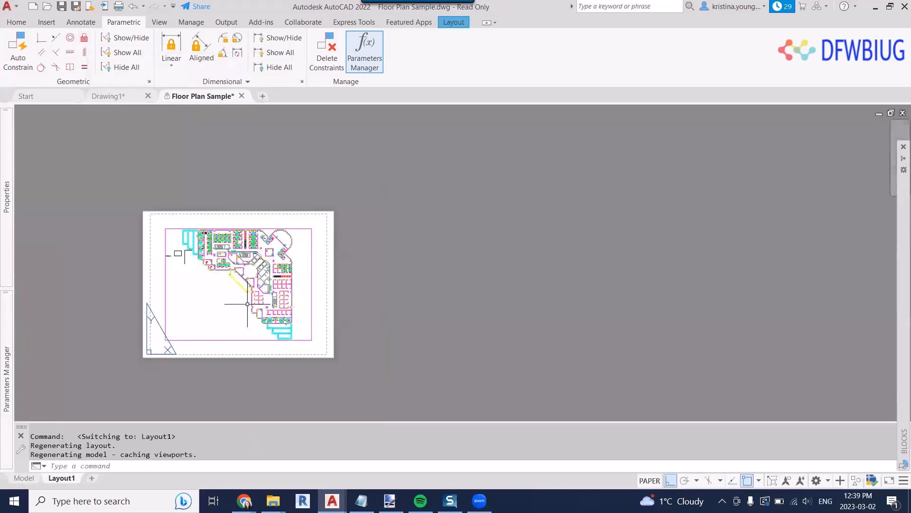
pyautogui.scroll(5, 193, 326)
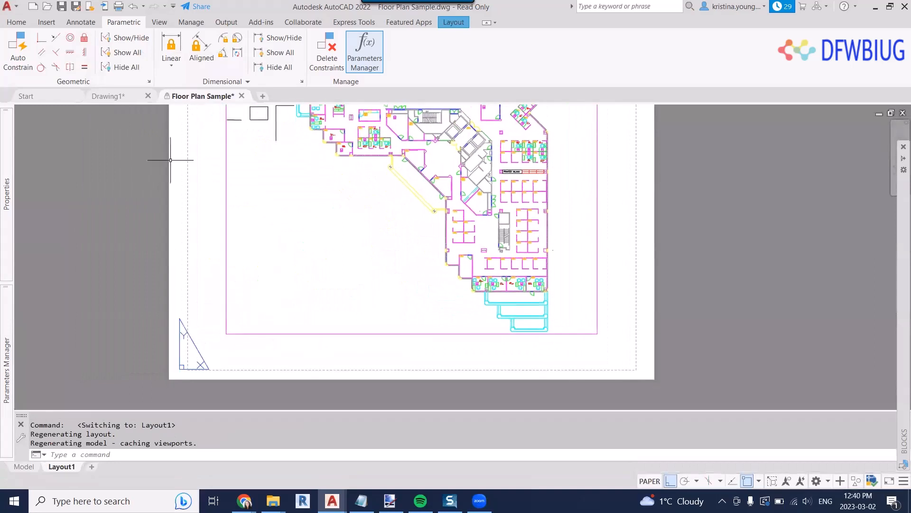
pyautogui.click(122, 101)
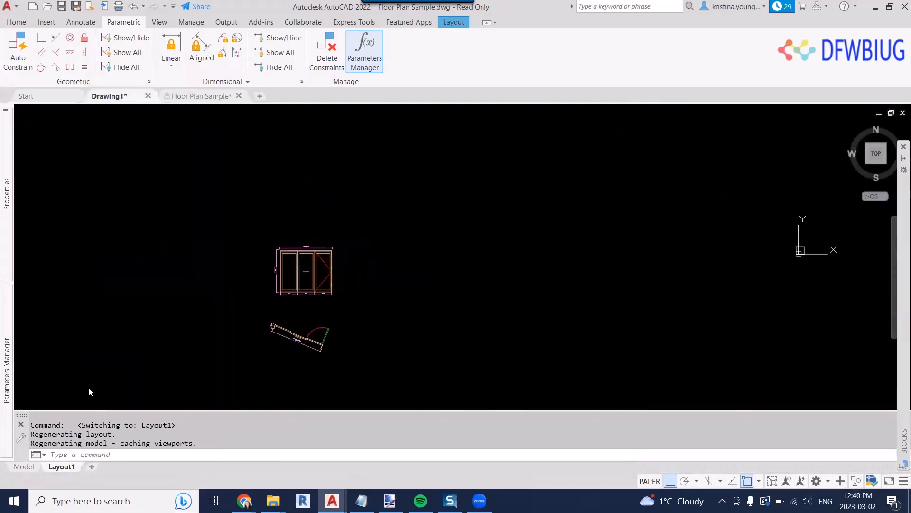
pyautogui.click(60, 470)
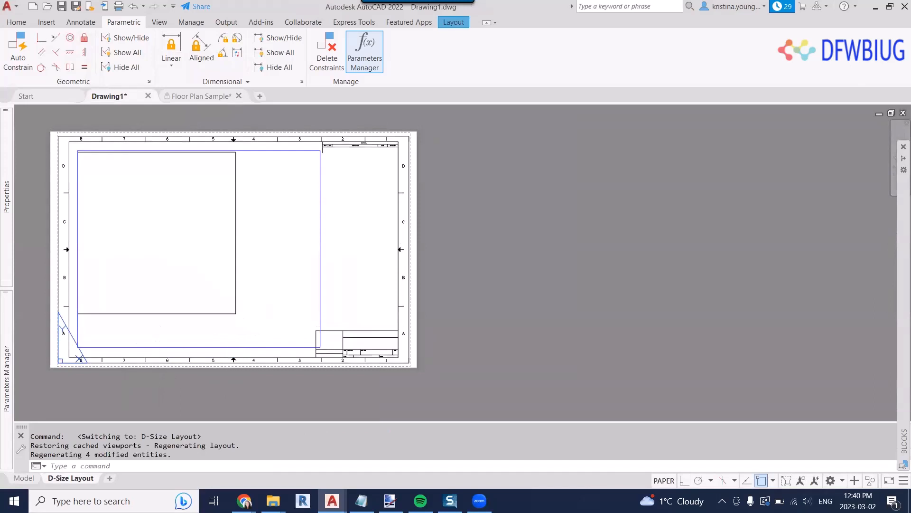
# Try to move the title block together with the viewport up and to the right on the sheet
pyautogui.moveTo(175, 317); pyautogui.dragTo(342, 281, button='middle')
pyautogui.click(331, 354)
pyautogui.click(277, 291)
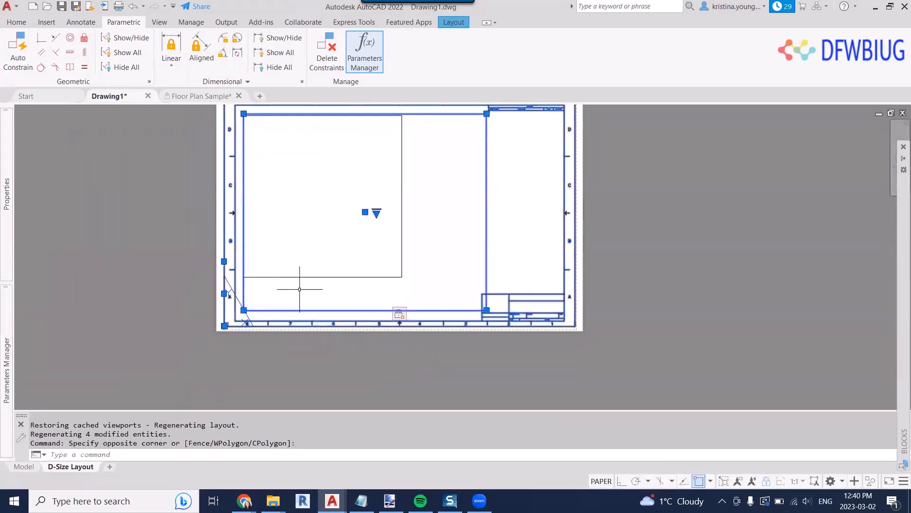
pyautogui.write('M')
pyautogui.press('Return')
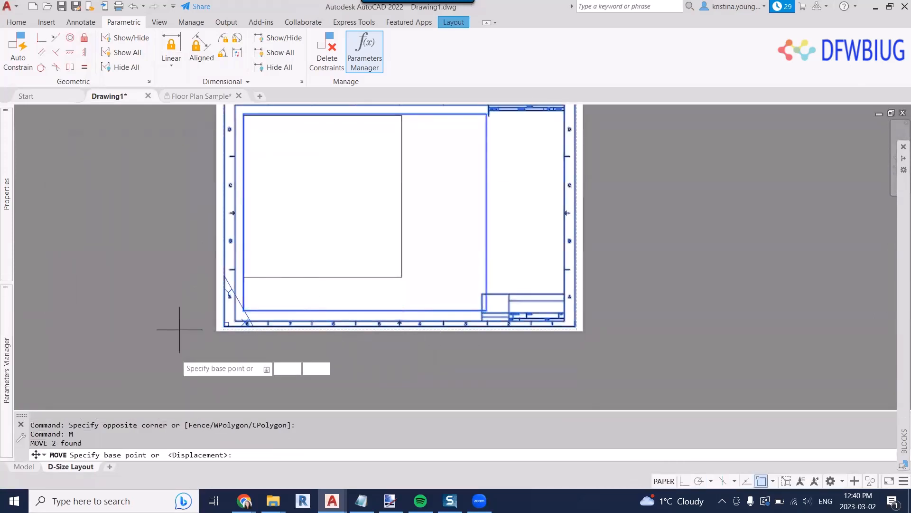
pyautogui.click(142, 341)
pyautogui.click(199, 253)
pyautogui.moveTo(199, 253); pyautogui.dragTo(197, 258, button='middle')
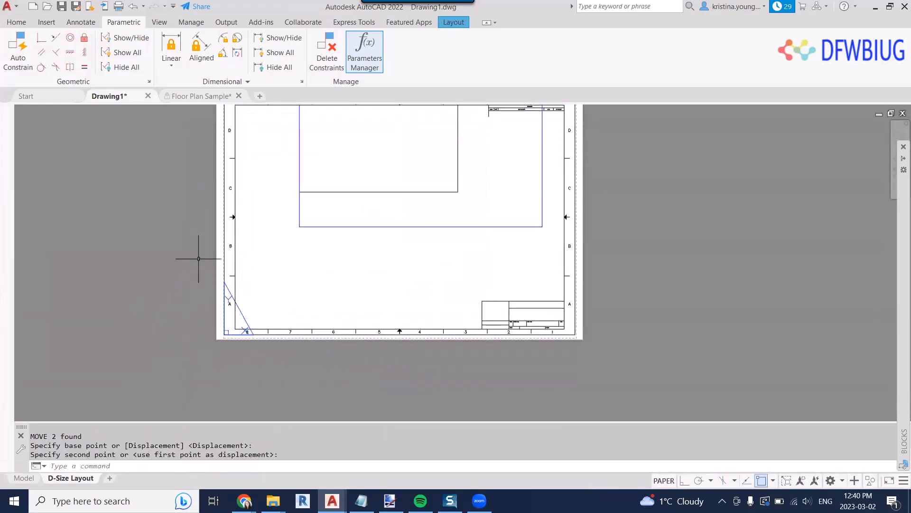
# Delete the Fix constraint from the title block
pyautogui.moveTo(363, 308); pyautogui.dragTo(360, 334, button='middle')
pyautogui.press('Escape')
pyautogui.click(408, 378)
pyautogui.click(404, 339)
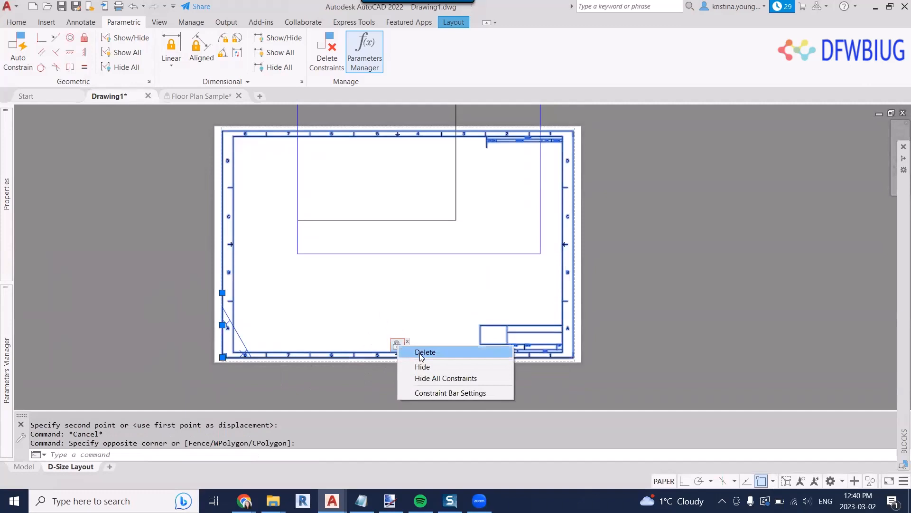
pyautogui.click(420, 352)
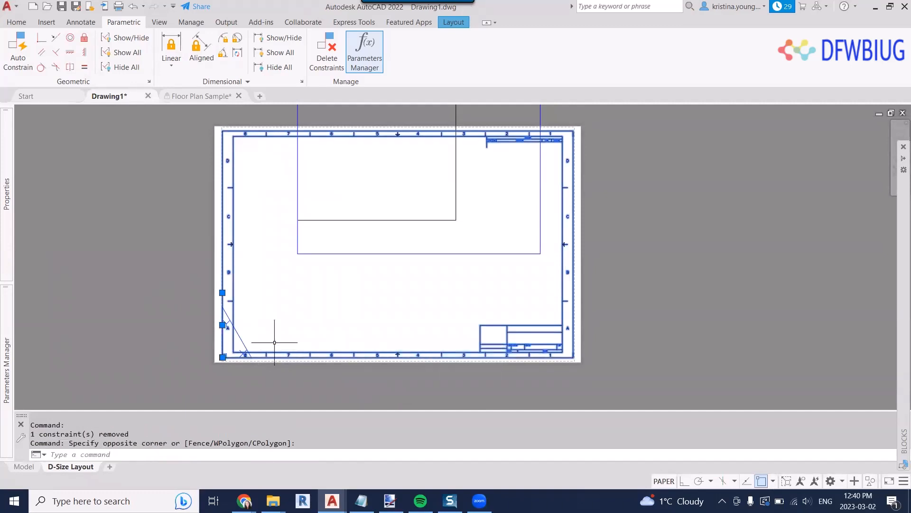
# Try moving the unconstrained title block up and to the right past the sheet edge, and undo the move
pyautogui.write('m')
pyautogui.press('Return')
pyautogui.click(91, 302)
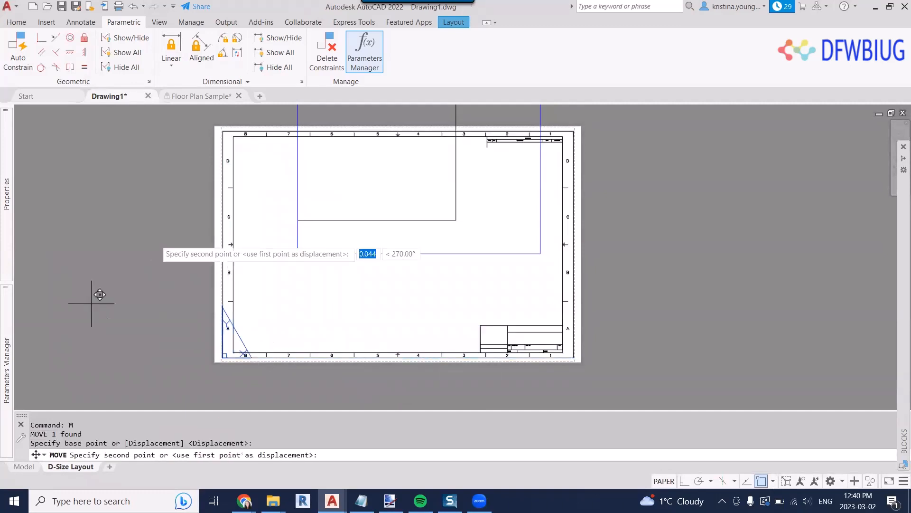
pyautogui.click(163, 228)
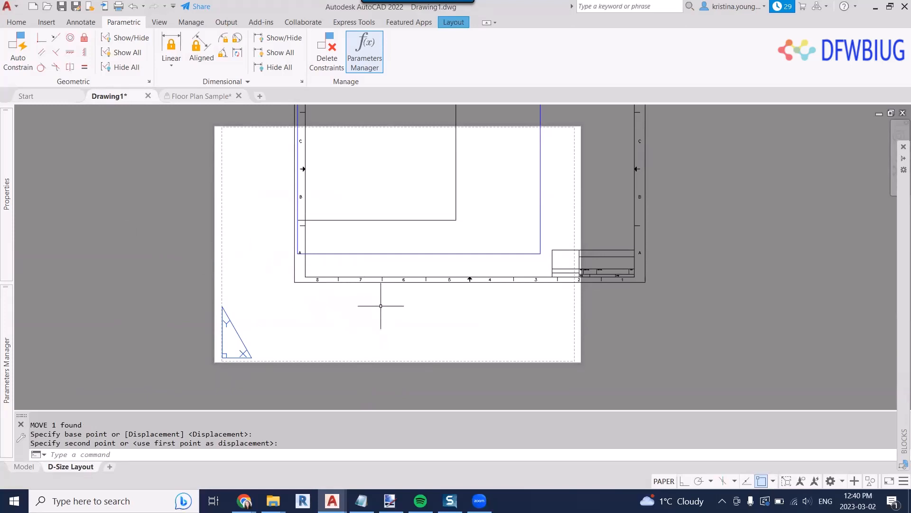
pyautogui.hotkey('ctrl', 'z')
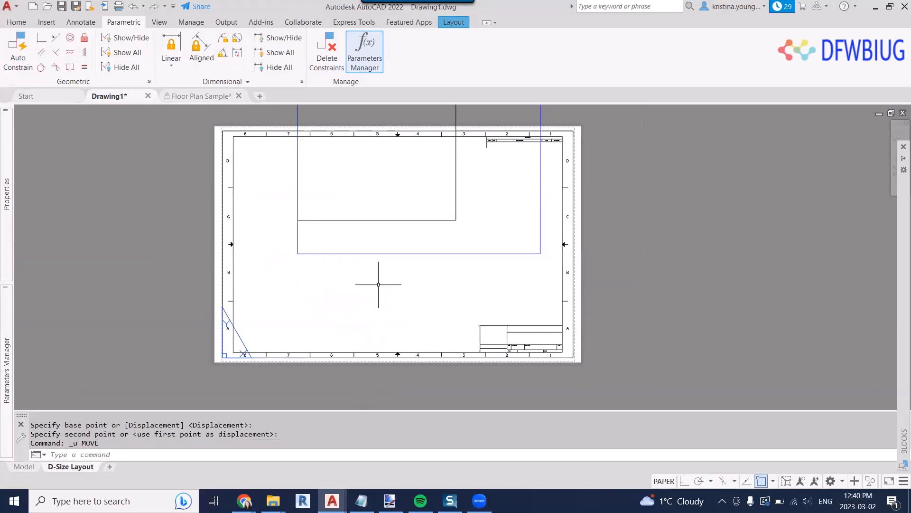
# Apply a Fix constraint to the title block at its lower border line
pyautogui.click(84, 40)
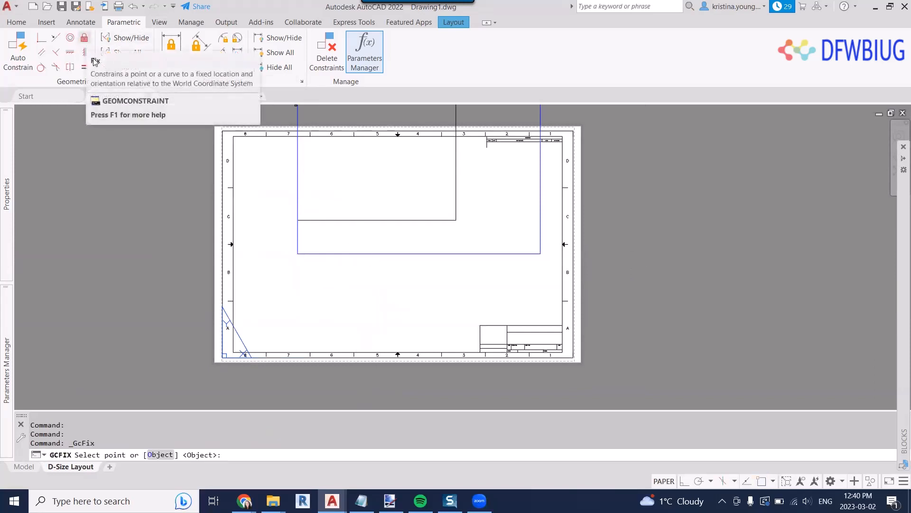
pyautogui.scroll(8, 222, 372)
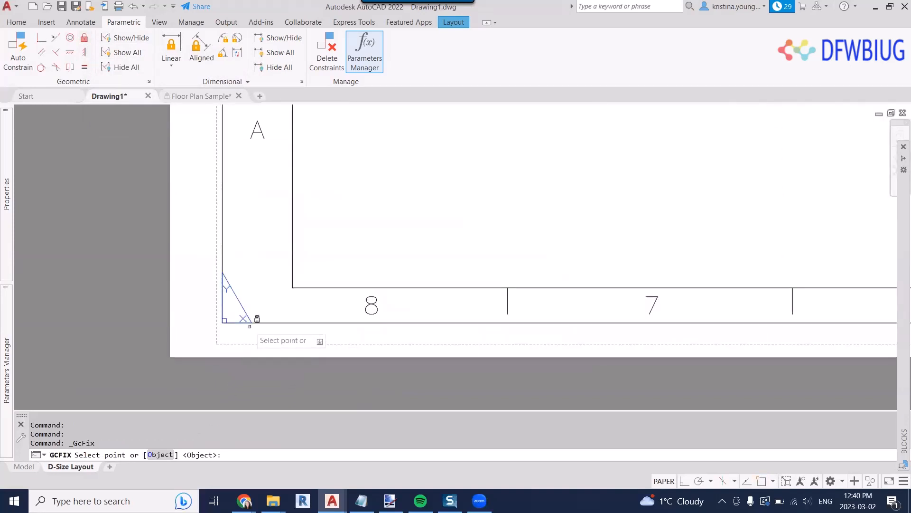
pyautogui.click(256, 322)
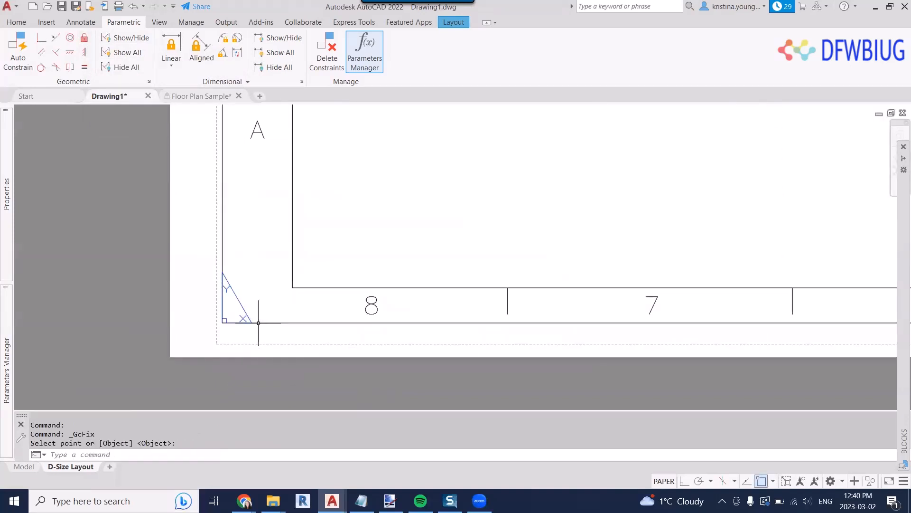
# Try to move the fixed title block on the sheet and cancel the Move command
pyautogui.scroll(-8, 352, 340)
pyautogui.click(390, 346)
pyautogui.click(377, 309)
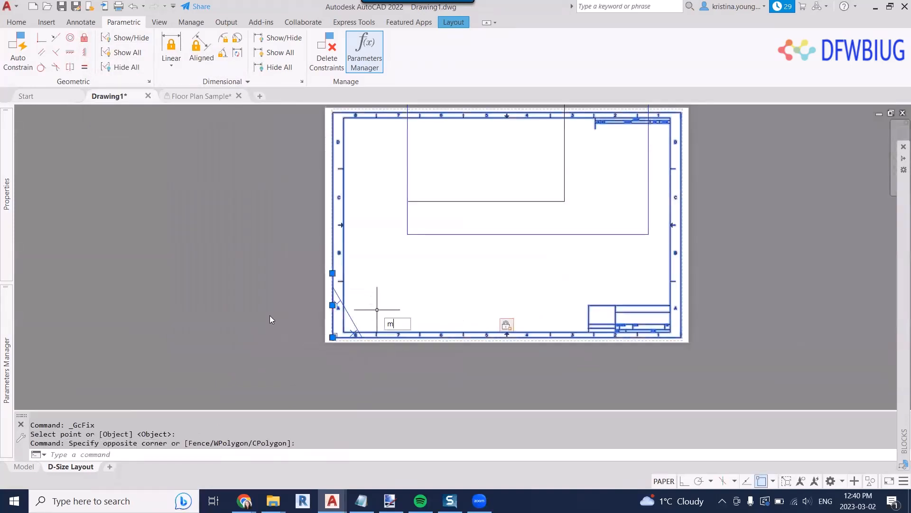
pyautogui.write('M')
pyautogui.press('Return')
pyautogui.click(249, 330)
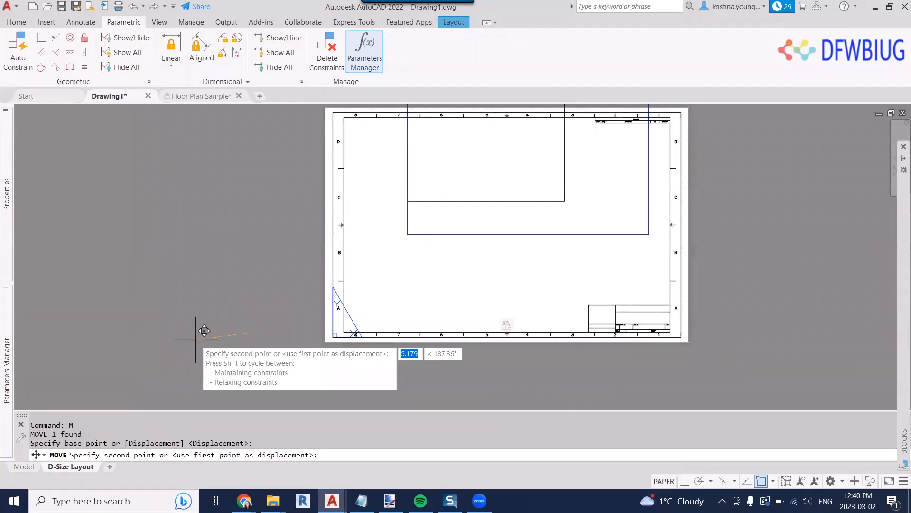
pyautogui.press('Escape')
pyautogui.press('Escape')
pyautogui.press('Escape')
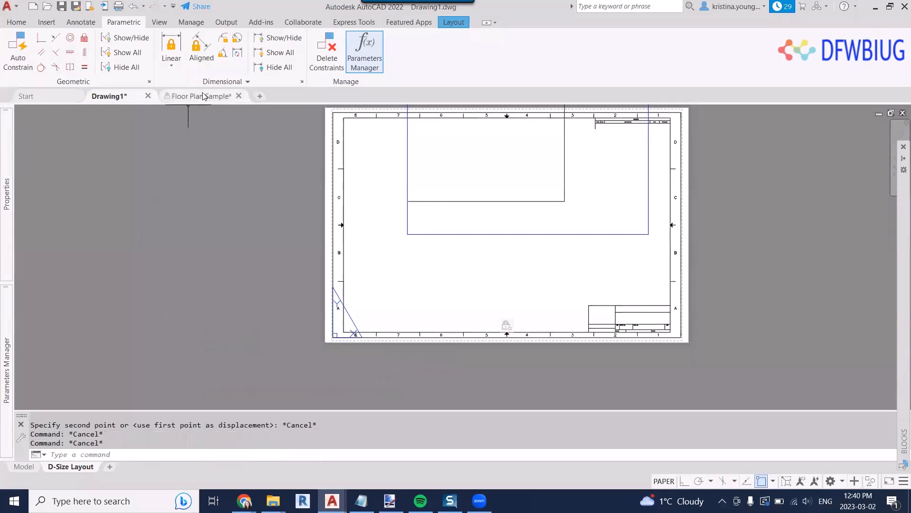
# Open the Elevation block from Drawing1's model space in the Block Editor
pyautogui.click(201, 96)
pyautogui.click(111, 96)
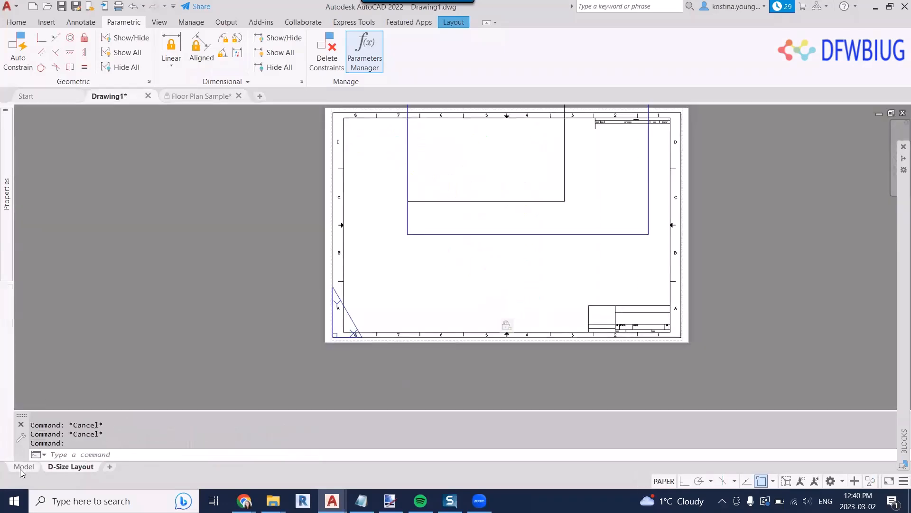
pyautogui.click(23, 467)
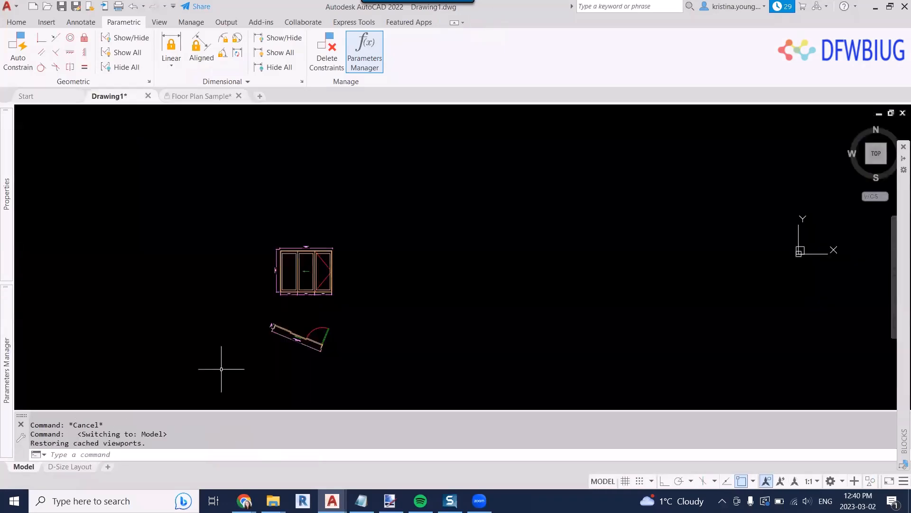
pyautogui.doubleClick(406, 240)
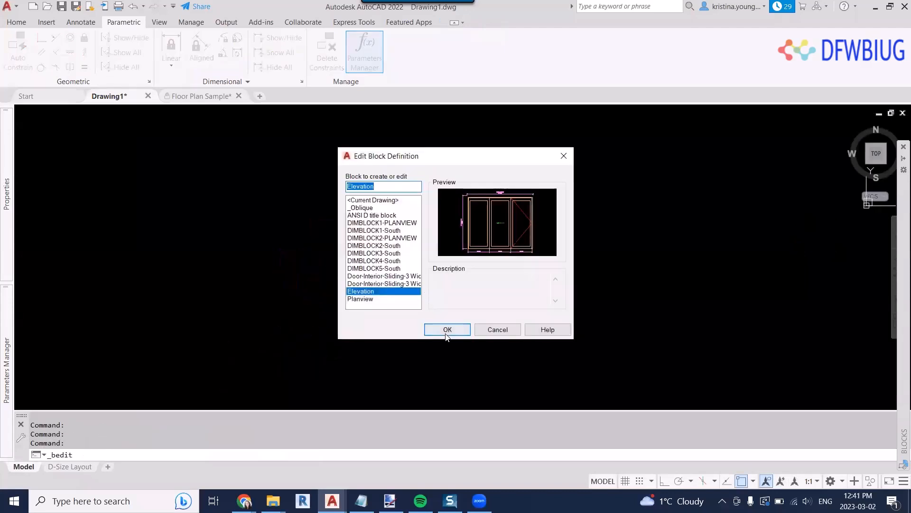
pyautogui.click(449, 328)
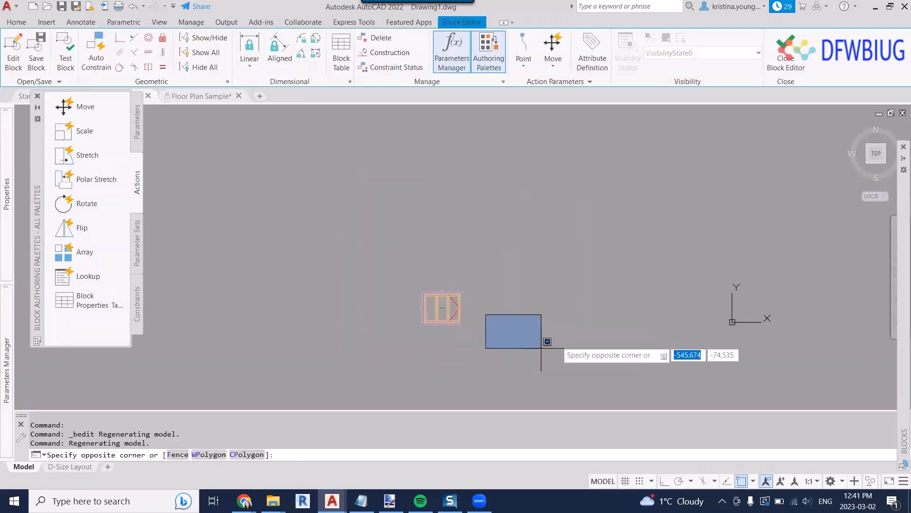
# Draw a reference line starting at the origin 0,0 and running downward to a free point
pyautogui.click(544, 348)
pyautogui.moveTo(726, 326); pyautogui.dragTo(616, 295, button='middle')
pyautogui.scroll(2, 619, 294)
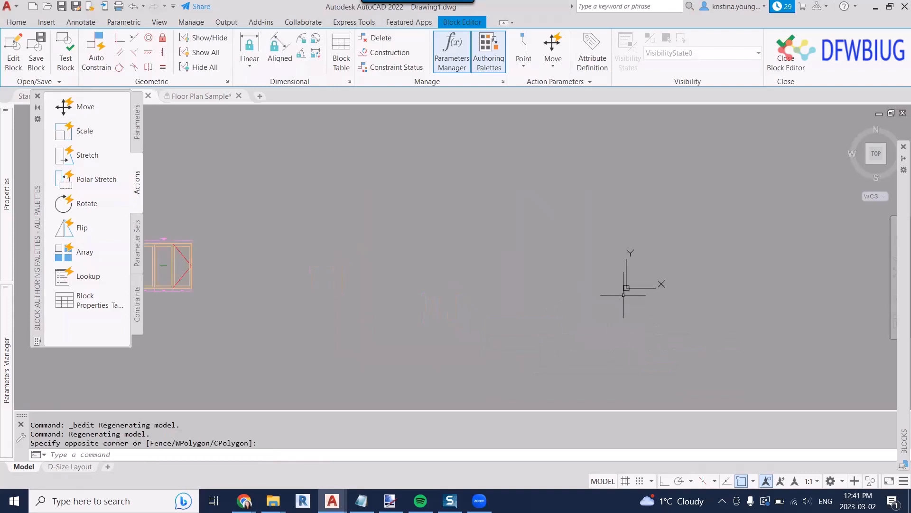
pyautogui.write('L')
pyautogui.press('Return')
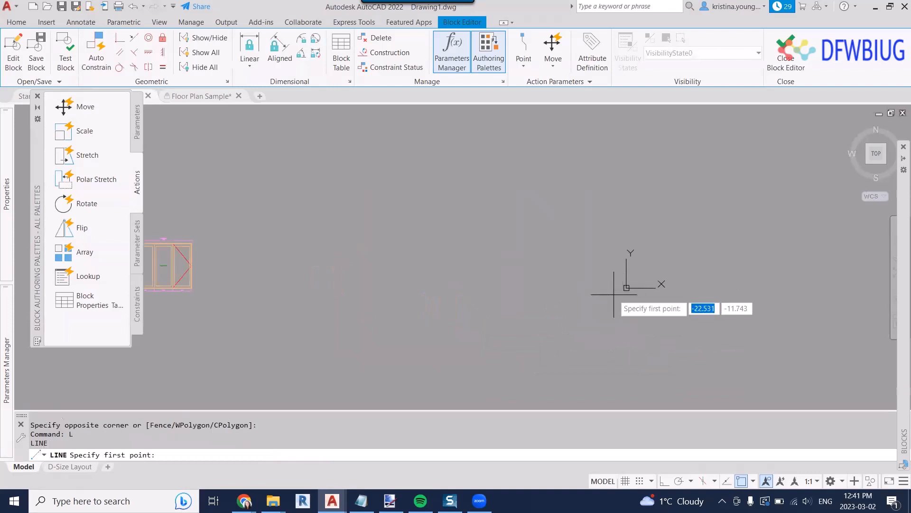
pyautogui.write('0,0')
pyautogui.press('Return')
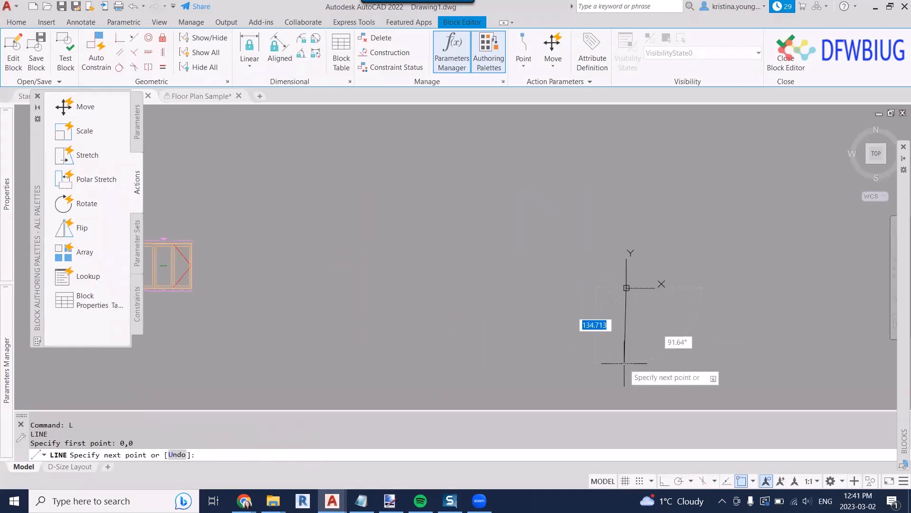
pyautogui.moveTo(363, 312); pyautogui.dragTo(479, 305, button='middle')
pyautogui.press('Escape')
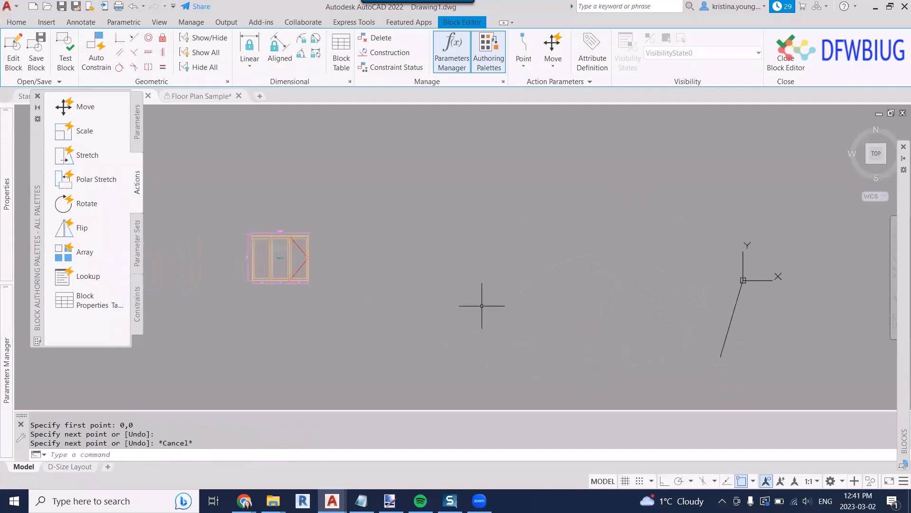
# Move the whole door elevation so the midpoint of its bottom edge sits on the reference line's endpoint at the origin
pyautogui.click(462, 327)
pyautogui.click(210, 169)
pyautogui.write('M')
pyautogui.press('Return')
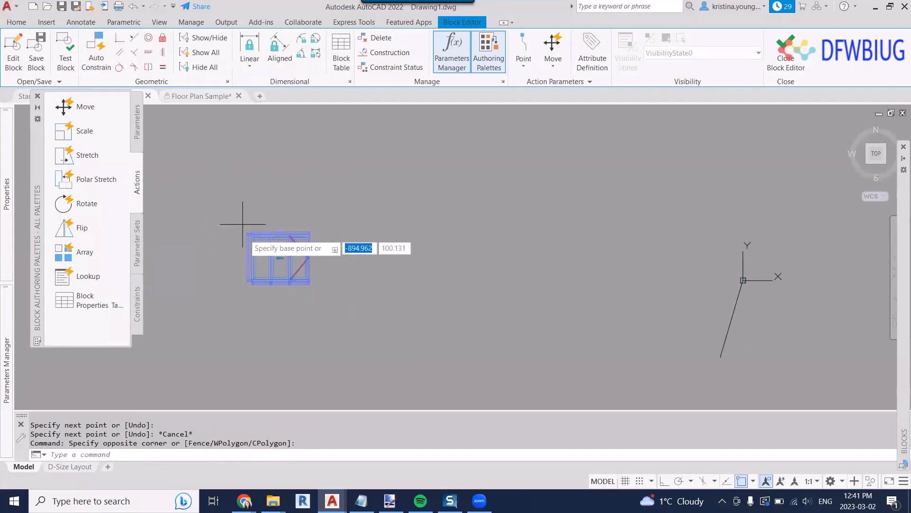
pyautogui.scroll(2, 282, 299)
pyautogui.scroll(4, 282, 299)
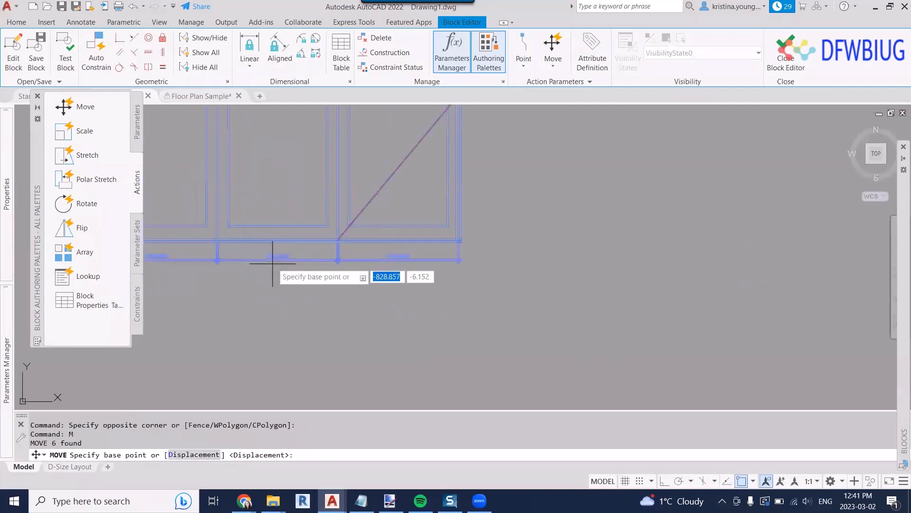
pyautogui.click(413, 240)
pyautogui.scroll(-5, 417, 229)
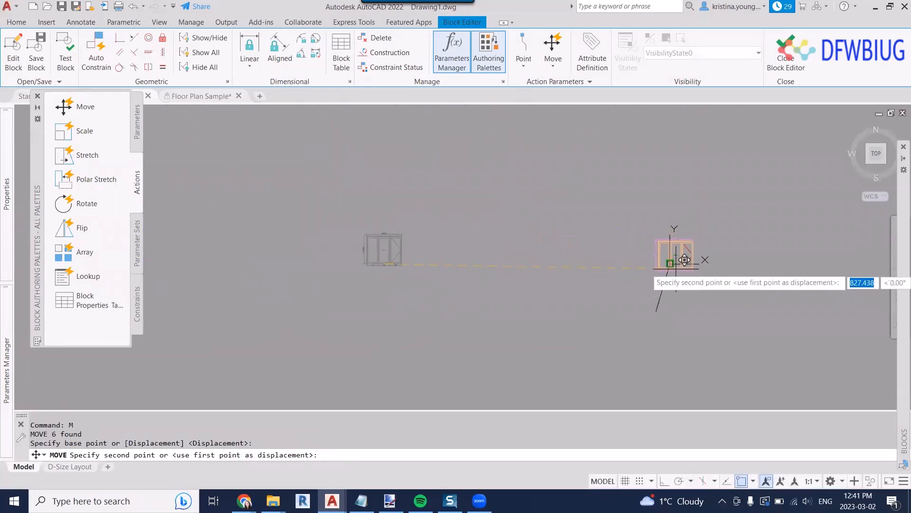
pyautogui.click(675, 263)
# Erase the slanted reference line below the origin
pyautogui.click(670, 303)
pyautogui.click(633, 285)
pyautogui.press('Delete')
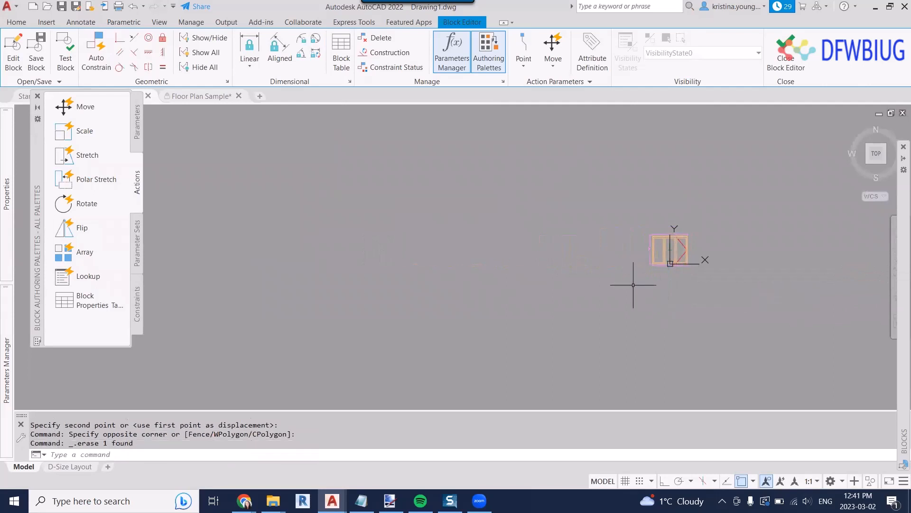
# Apply a Fix constraint to the door elevation's bottom edge midpoint at the origin and open the options of its constraint marker
pyautogui.moveTo(633, 285); pyautogui.dragTo(608, 292, button='middle')
pyautogui.middleClick(617, 290)
pyautogui.middleClick(617, 289)
pyautogui.scroll(3, 617, 285)
pyautogui.scroll(-6, 549, 292)
pyautogui.moveTo(543, 292); pyautogui.dragTo(526, 276, button='middle')
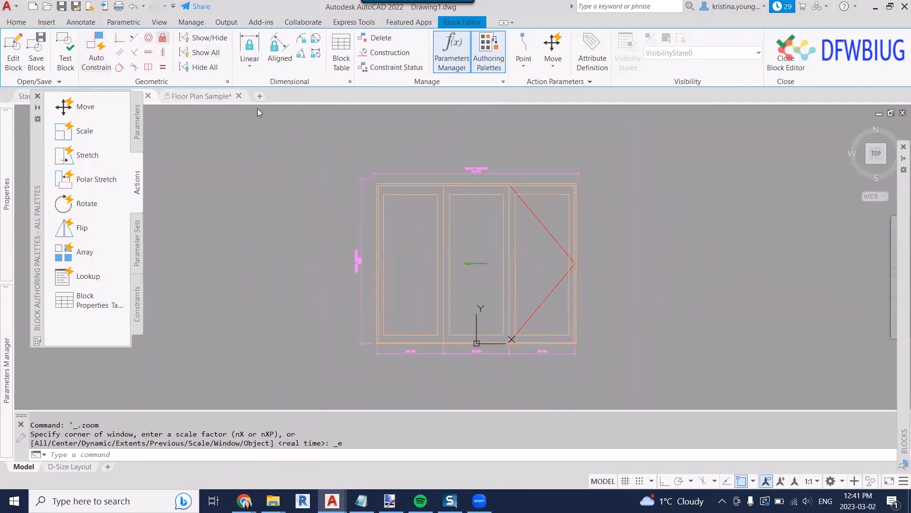
pyautogui.click(162, 37)
pyautogui.scroll(5, 482, 346)
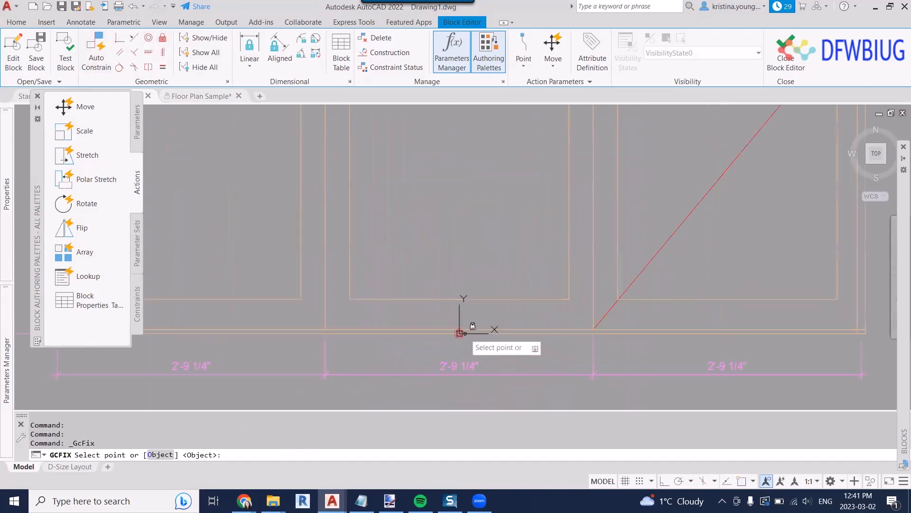
pyautogui.click(460, 332)
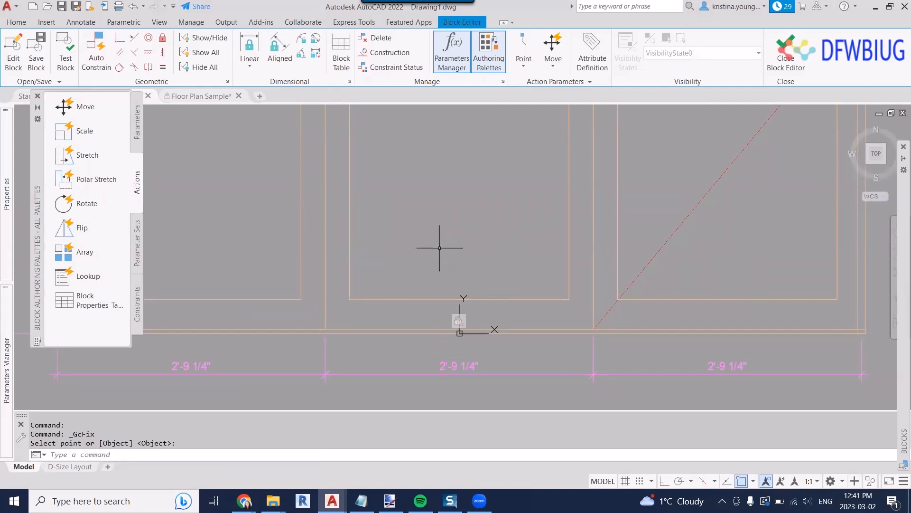
pyautogui.rightClick(458, 321)
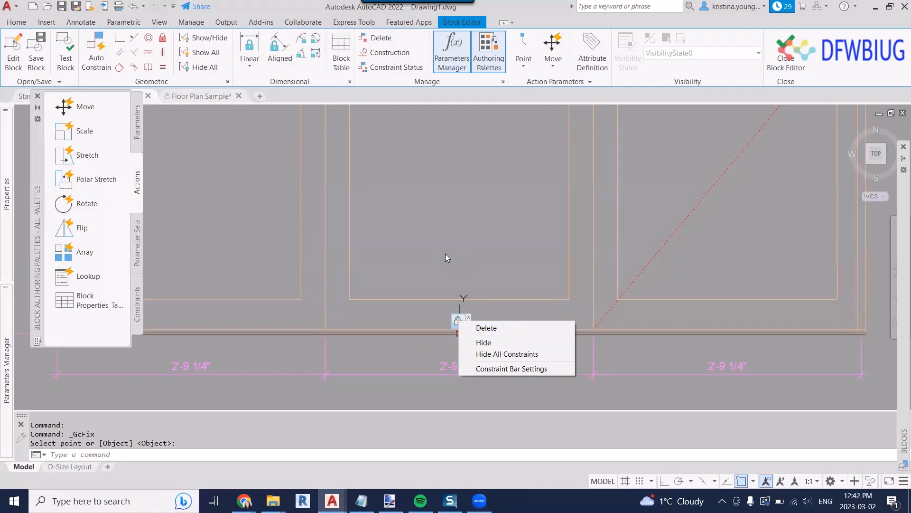
# Save the changes to the Elevation block and close the Block Editor
pyautogui.click(443, 228)
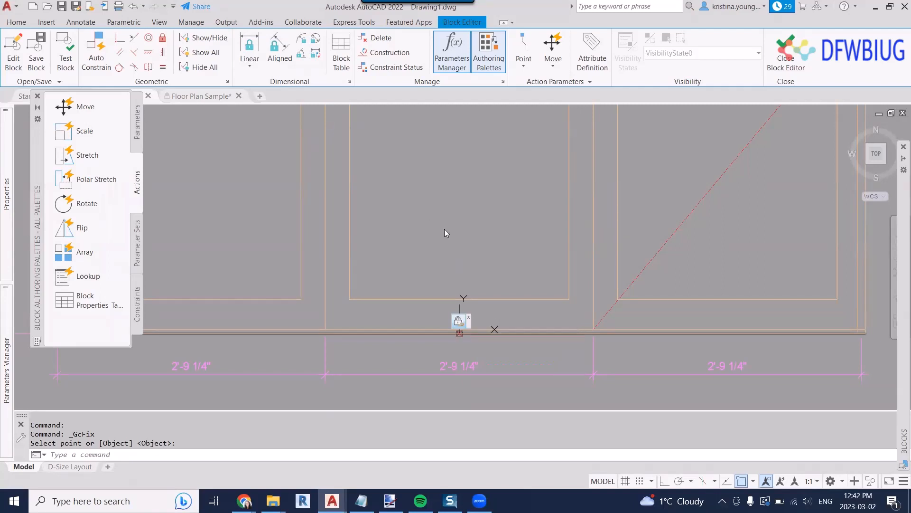
pyautogui.click(785, 54)
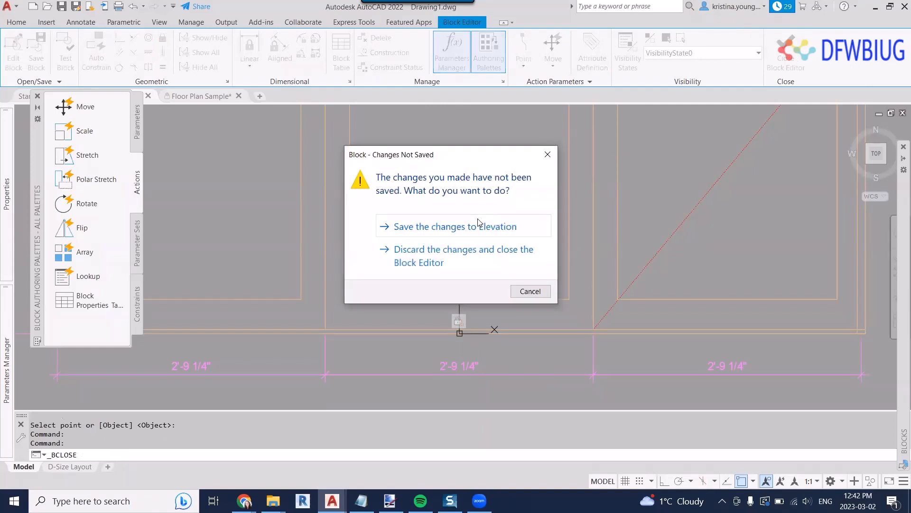
pyautogui.click(547, 253)
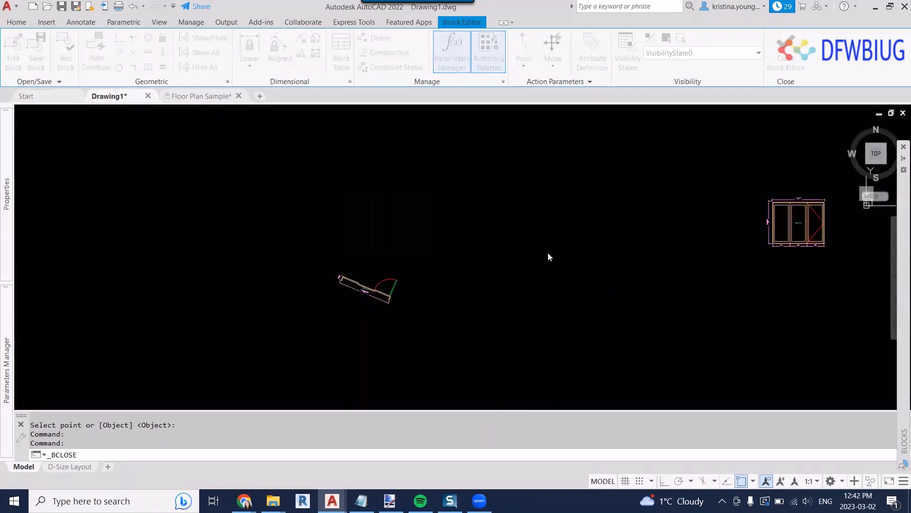
# Try moving the door elevation block by the base grip at the midpoint of its bottom edge
pyautogui.middleClick(536, 291)
pyautogui.middleClick(537, 292)
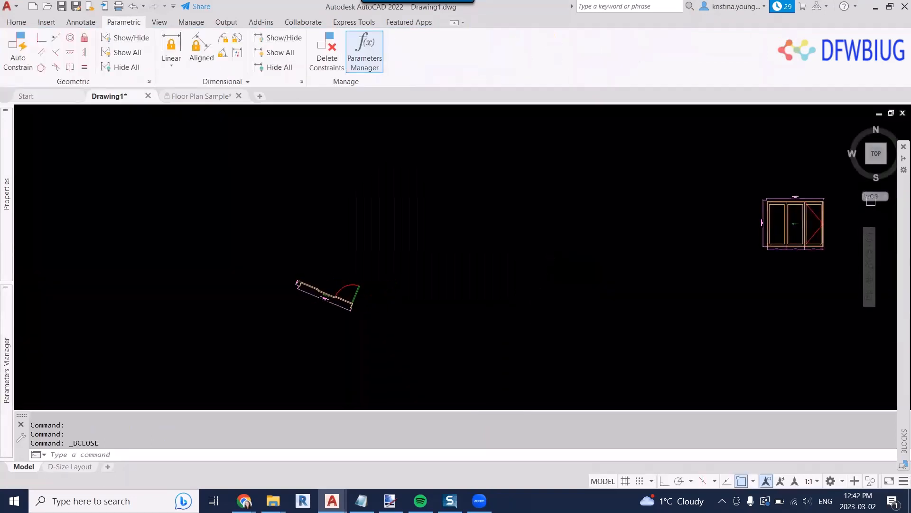
pyautogui.moveTo(808, 259); pyautogui.dragTo(550, 237, button='middle')
pyautogui.click(570, 256)
pyautogui.click(546, 202)
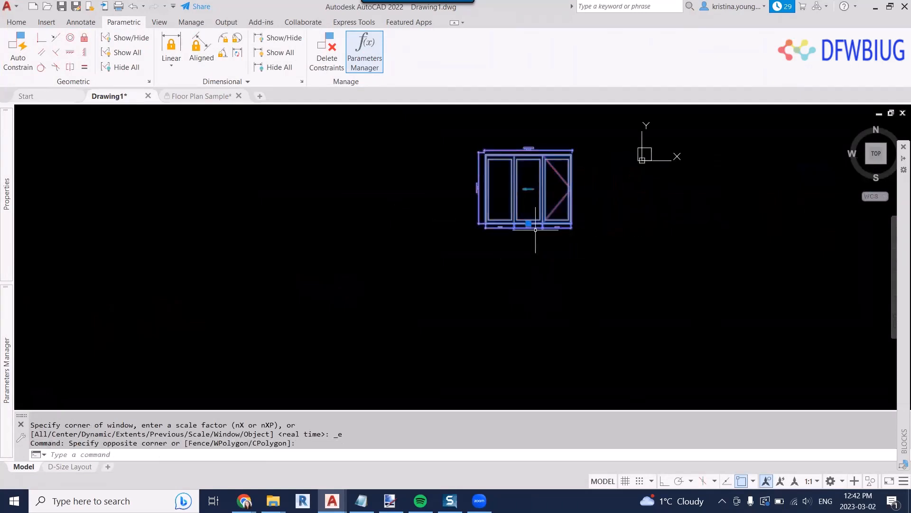
pyautogui.click(528, 224)
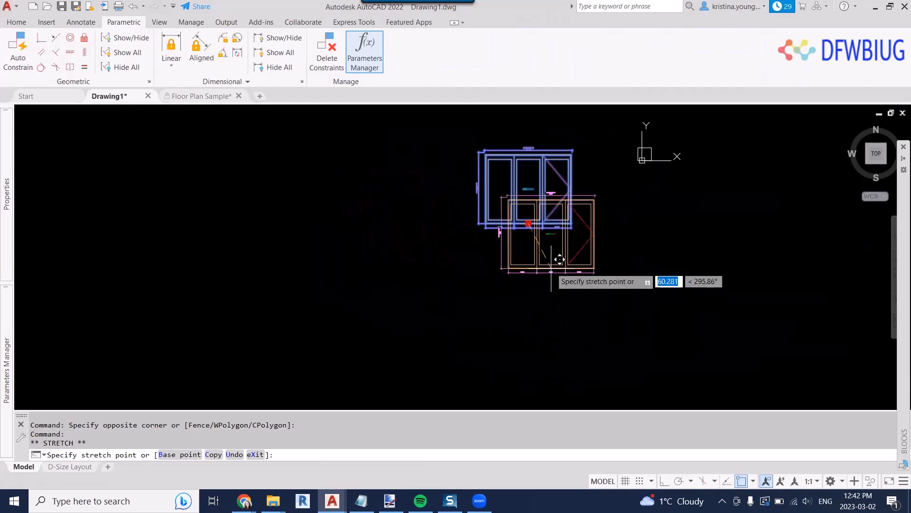
pyautogui.press('Escape')
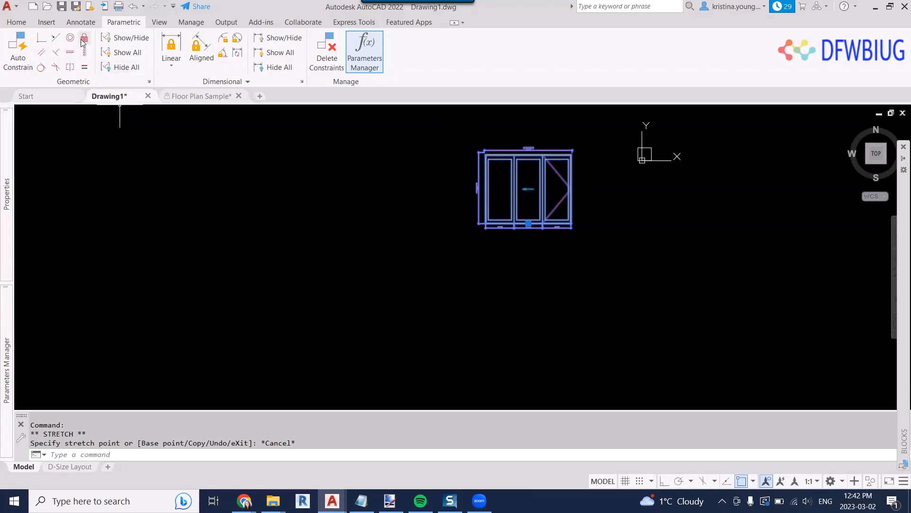
# Move the slanted door plan block rightward, closer to the elevation, using its base grip
pyautogui.scroll(-2, 321, 228)
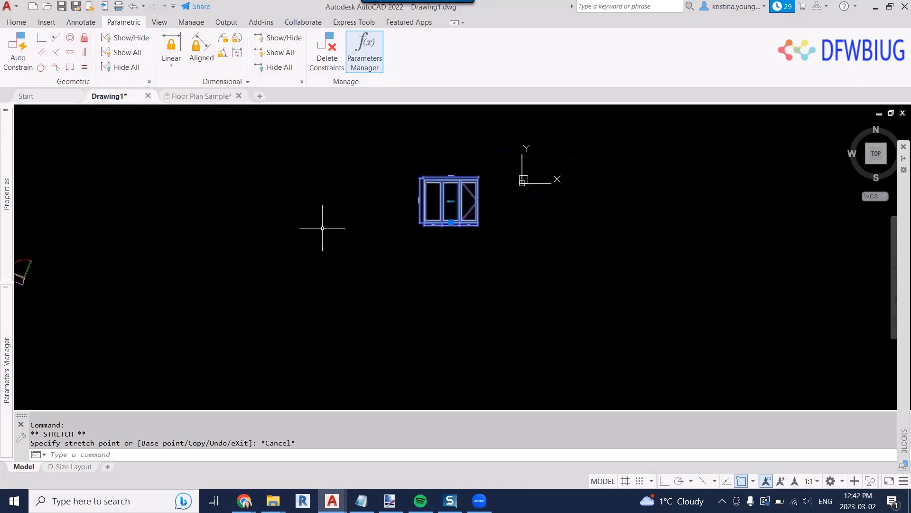
pyautogui.moveTo(321, 228); pyautogui.dragTo(429, 237, button='middle')
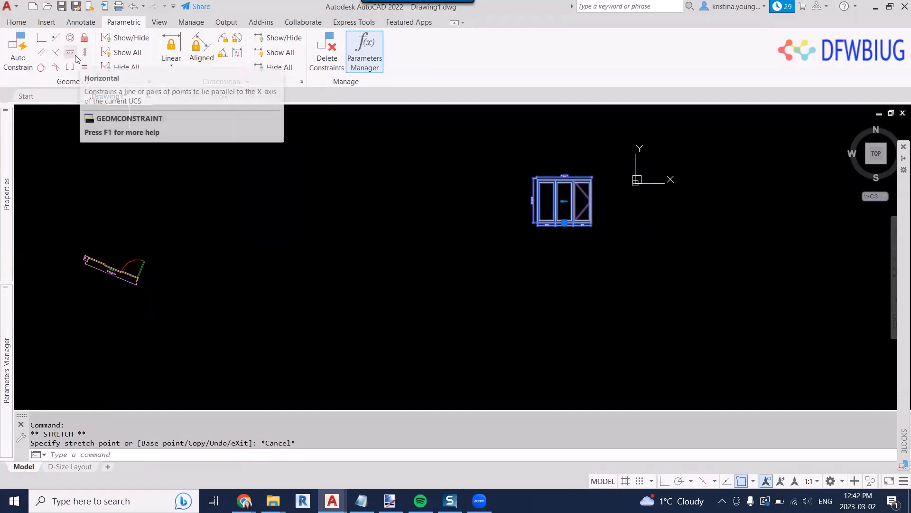
pyautogui.click(147, 305)
pyautogui.click(130, 284)
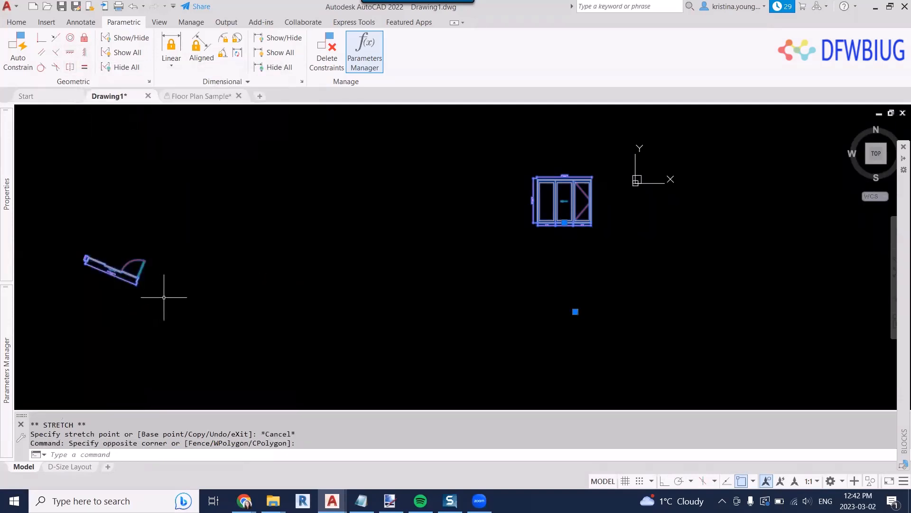
pyautogui.click(576, 312)
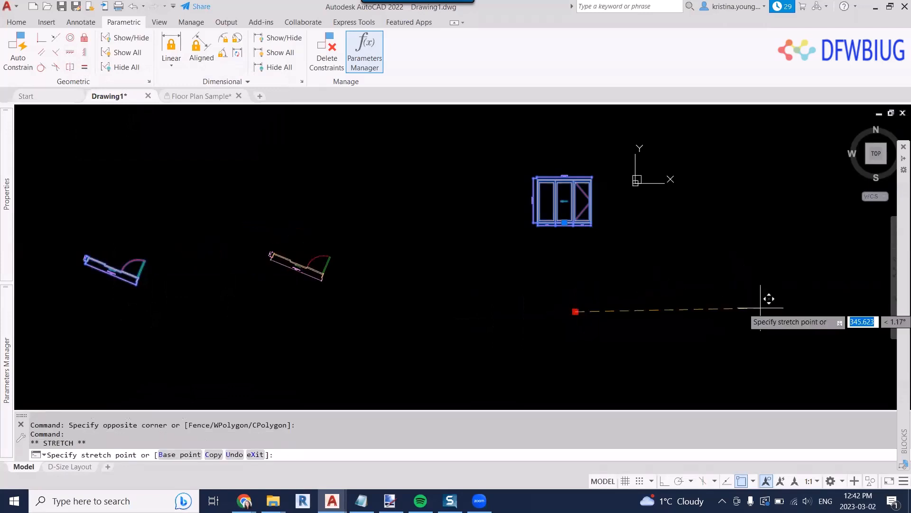
pyautogui.moveTo(623, 293); pyautogui.dragTo(519, 279, button='middle')
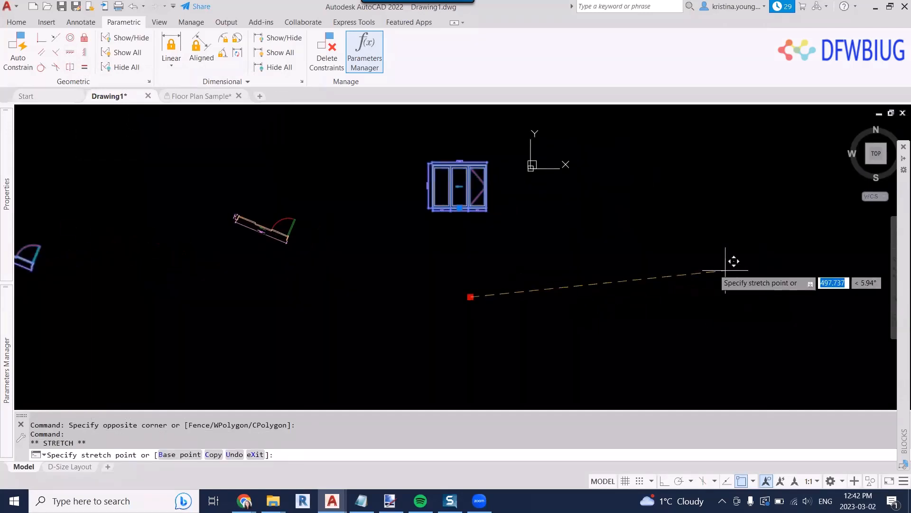
pyautogui.click(630, 286)
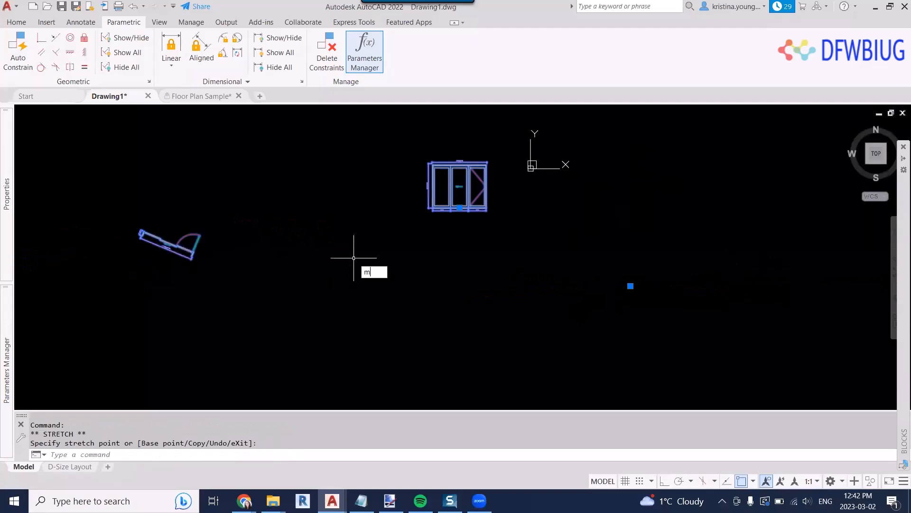
pyautogui.click(233, 297)
pyautogui.press('Escape')
pyautogui.press('Escape')
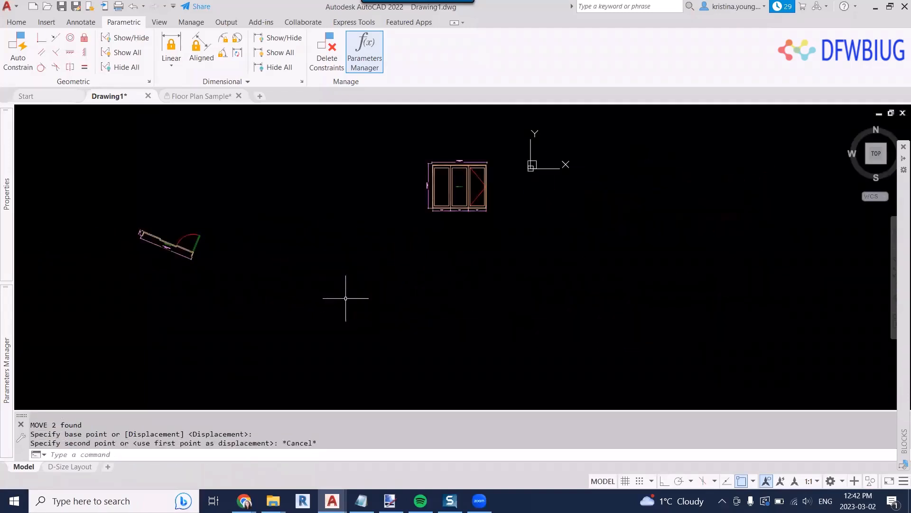
# Move only the slanted door plan block to a free point directly below the door elevation
pyautogui.click(364, 308)
pyautogui.click(143, 184)
pyautogui.click(142, 183)
pyautogui.click(214, 311)
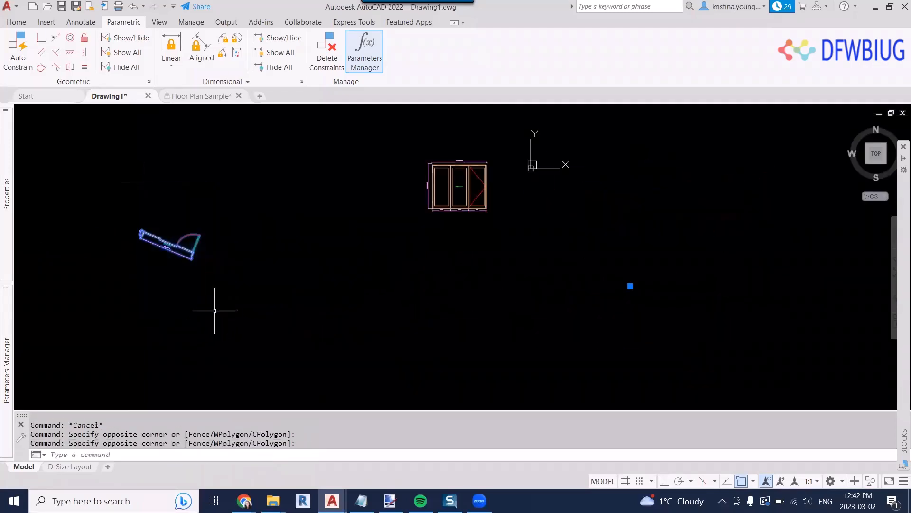
pyautogui.write('m')
pyautogui.press('Return')
pyautogui.click(200, 308)
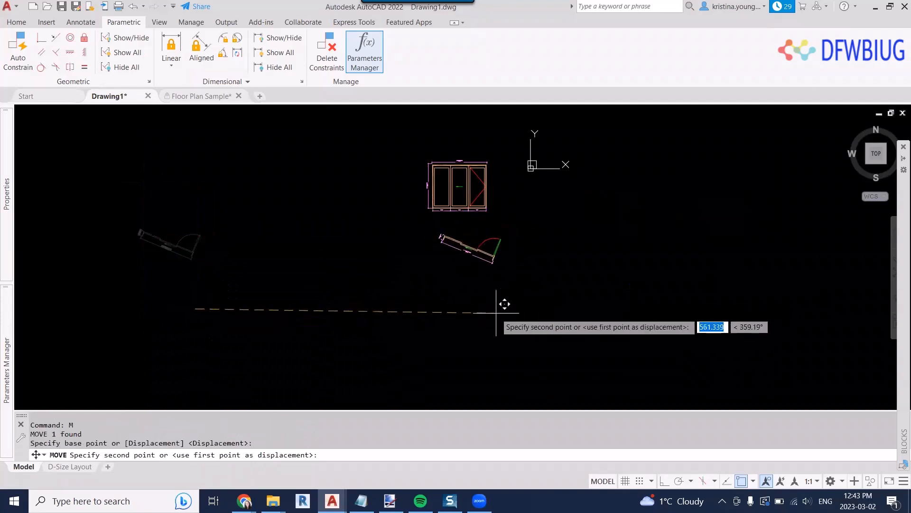
pyautogui.click(483, 308)
pyautogui.scroll(4, 464, 228)
pyautogui.press('Escape')
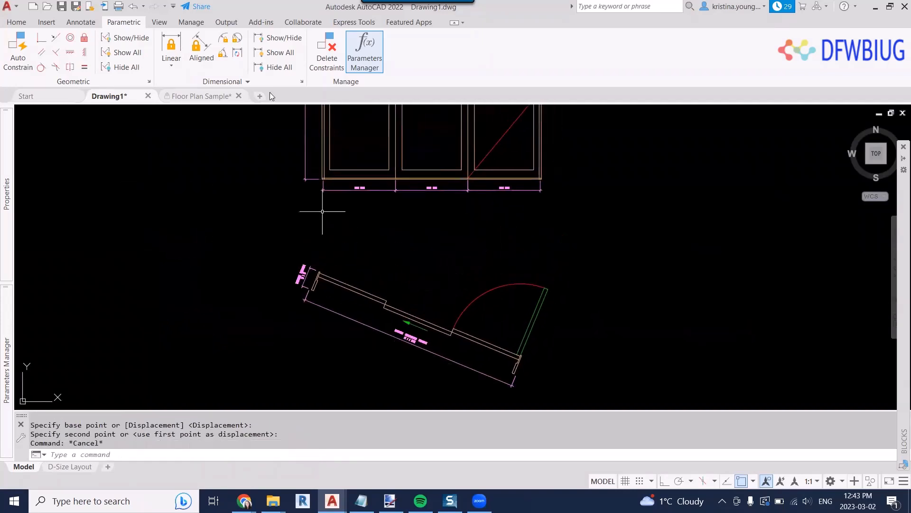
# Apply a Horizontal constraint to the long upper edge of the slanted door plan block
pyautogui.click(84, 52)
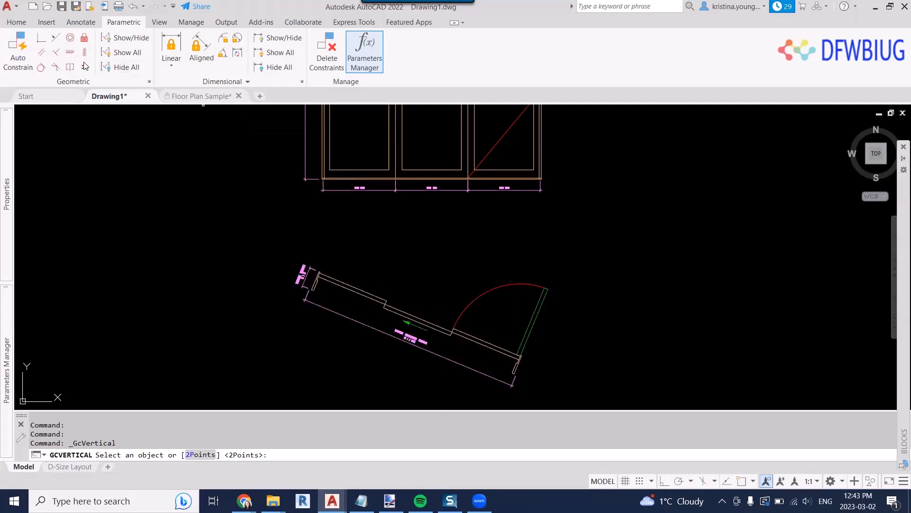
pyautogui.click(71, 52)
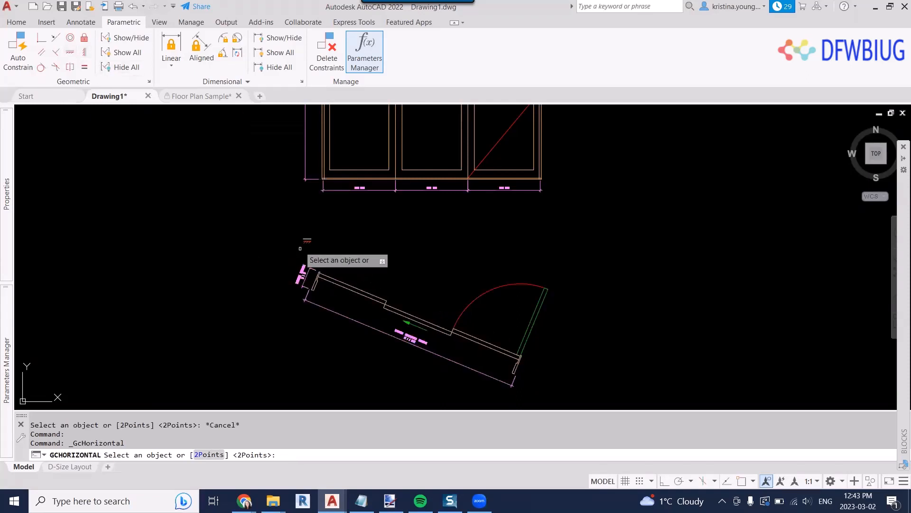
pyautogui.click(358, 288)
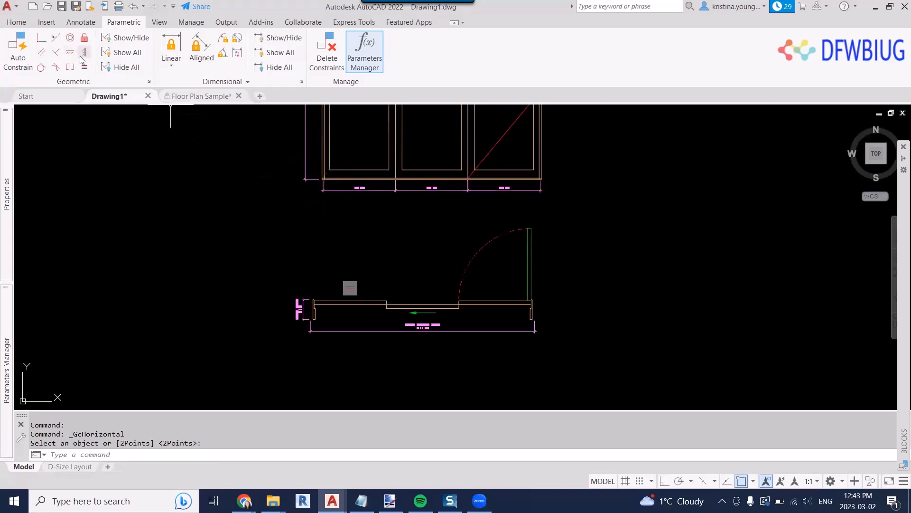
# Apply a Parallel constraint between the elevation's outer left edge and the plan's left frame edge, and delete that constraint
pyautogui.click(41, 53)
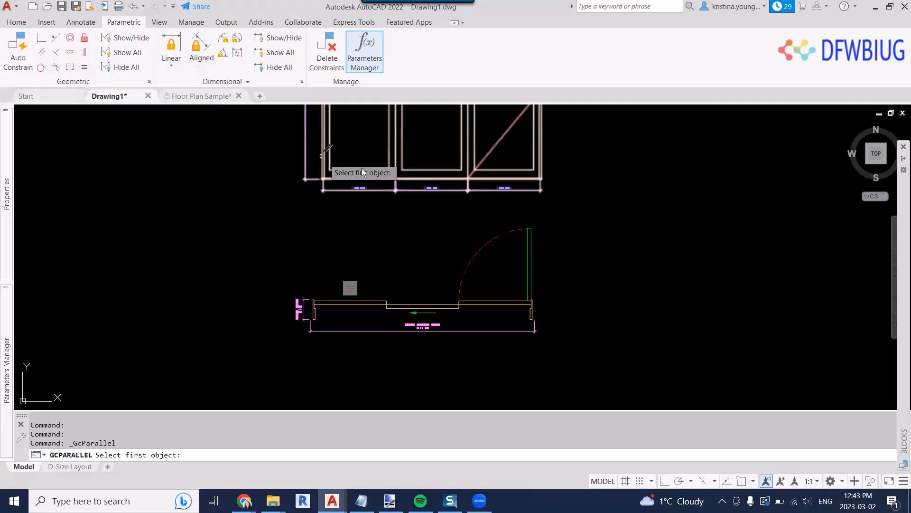
pyautogui.click(323, 152)
pyautogui.scroll(8, 313, 309)
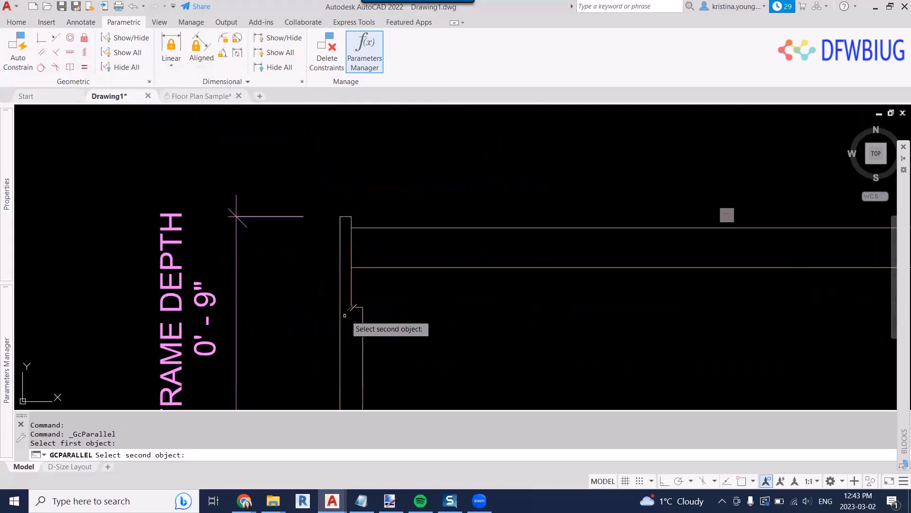
pyautogui.click(340, 313)
pyautogui.scroll(-6, 340, 314)
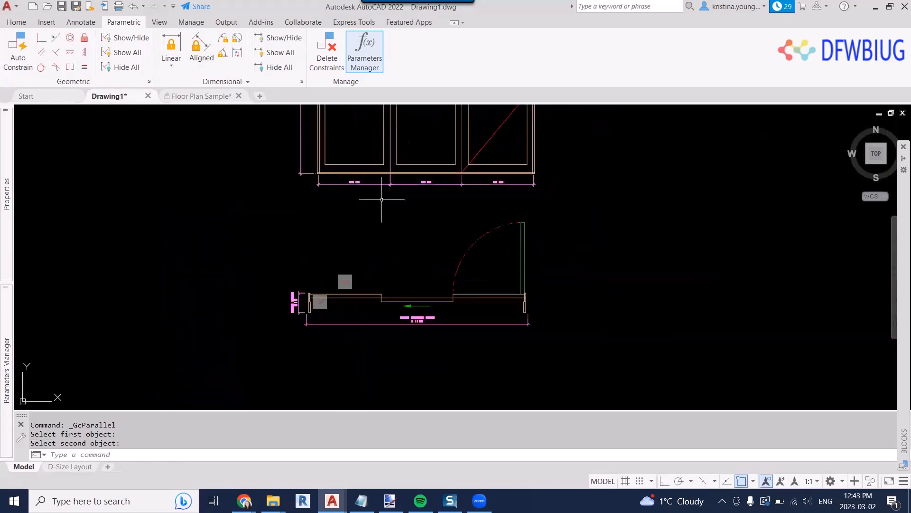
pyautogui.moveTo(340, 225); pyautogui.dragTo(344, 231, button='middle')
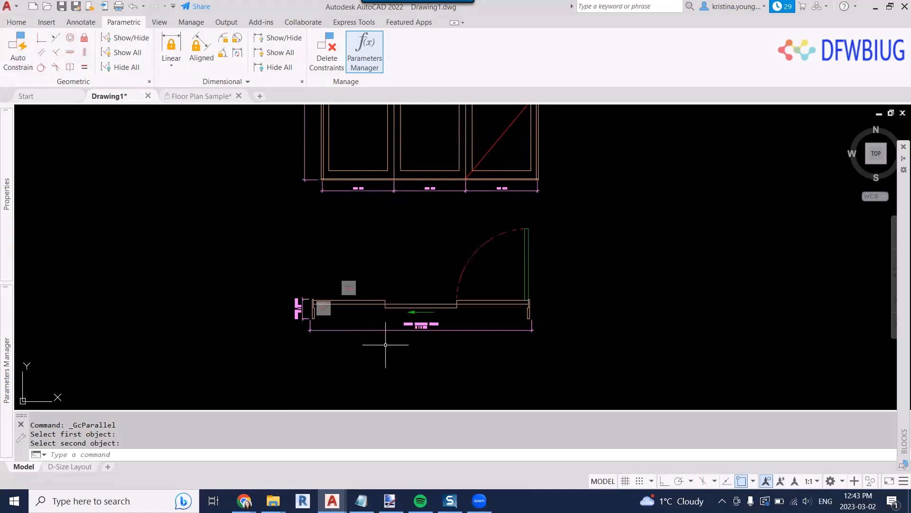
pyautogui.rightClick(325, 310)
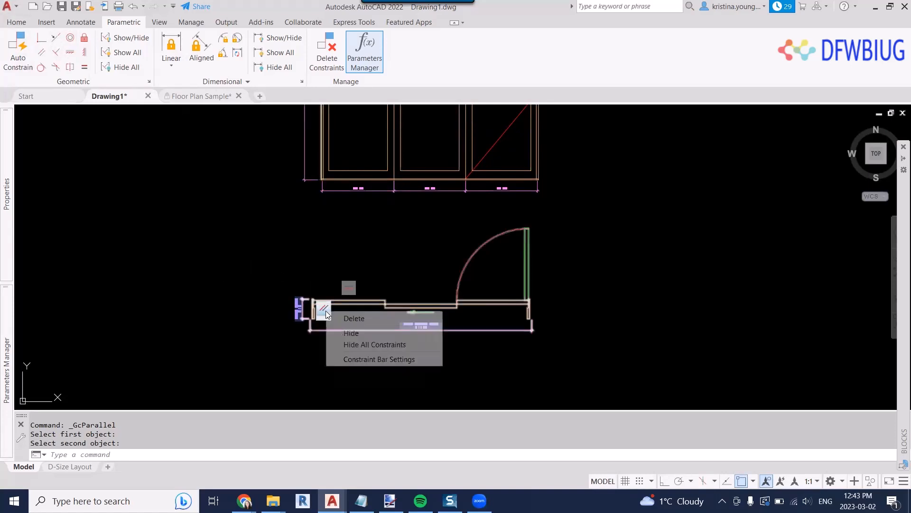
pyautogui.click(359, 325)
# Apply a Collinear constraint aligning the door plan's left frame edge with the elevation's outer left edge
pyautogui.click(56, 38)
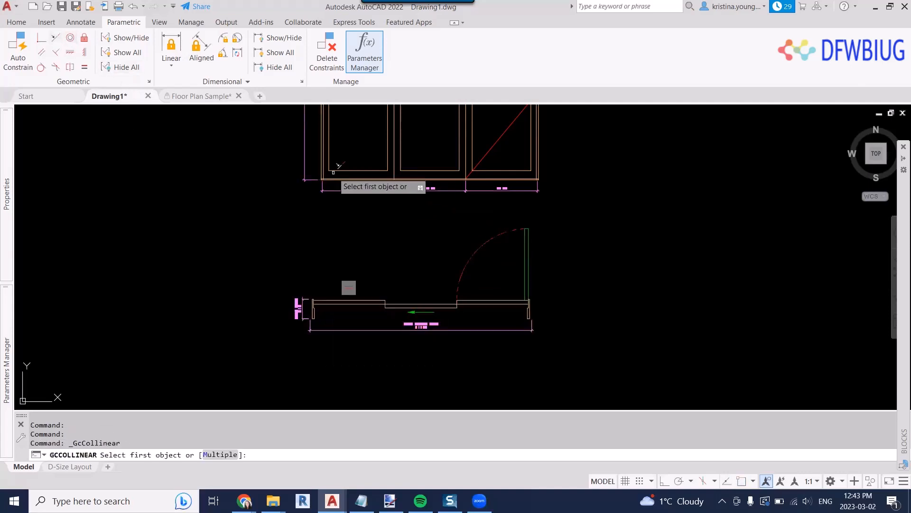
pyautogui.scroll(2, 334, 172)
pyautogui.click(314, 166)
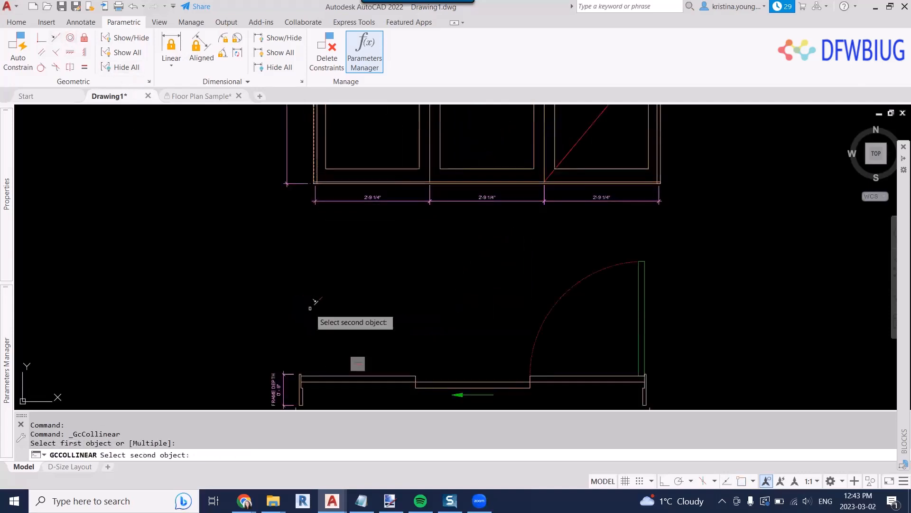
pyautogui.moveTo(314, 301); pyautogui.dragTo(338, 230, button='middle')
pyautogui.click(323, 322)
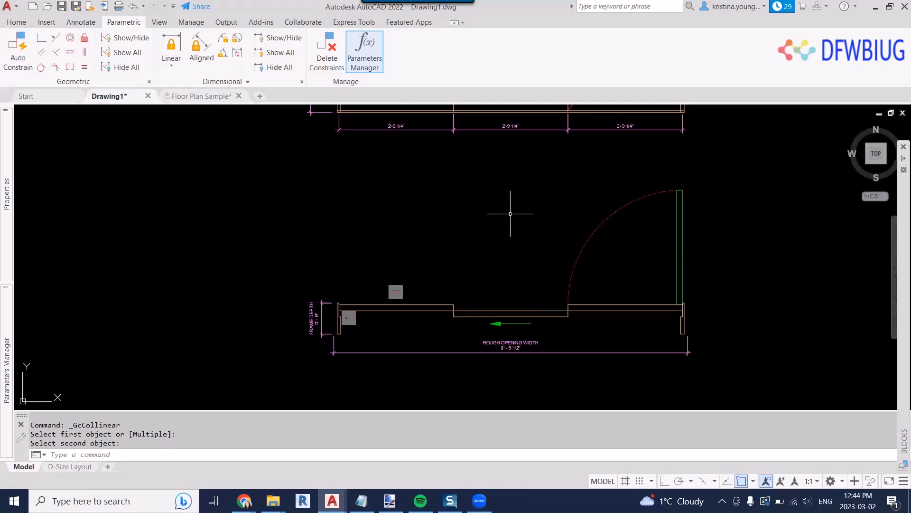
# Draw a circle of free size in the empty area between the door elevation and the origin
pyautogui.scroll(-4, 417, 259)
pyautogui.moveTo(373, 248); pyautogui.dragTo(384, 252, button='middle')
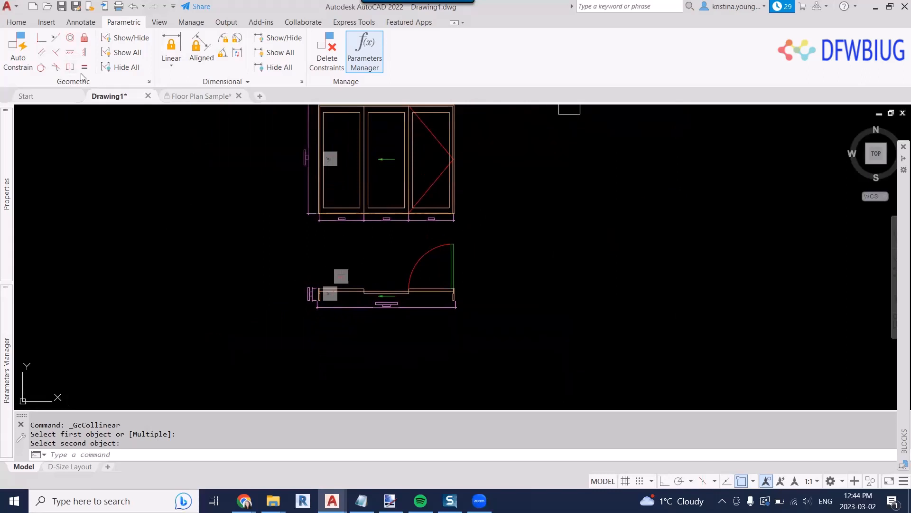
pyautogui.moveTo(264, 184); pyautogui.dragTo(259, 207, button='middle')
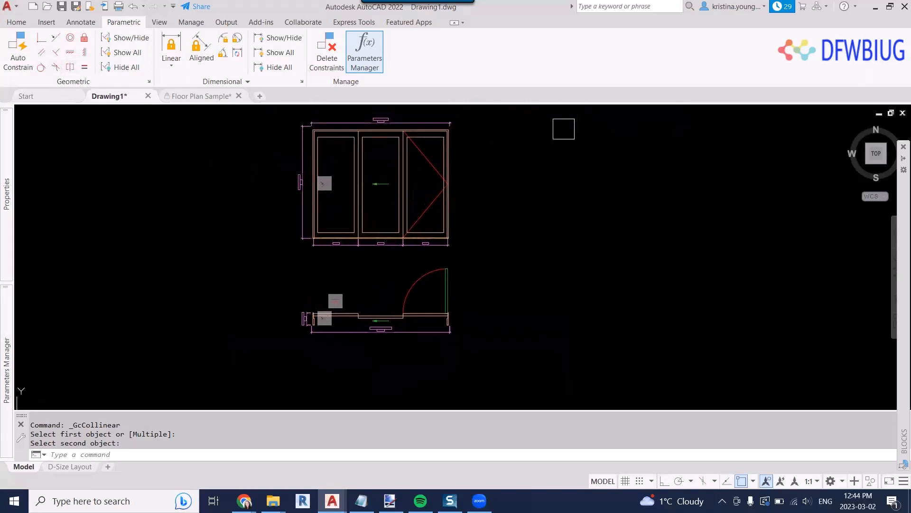
pyautogui.moveTo(516, 179); pyautogui.dragTo(415, 212, button='middle')
pyautogui.scroll(3, 428, 165)
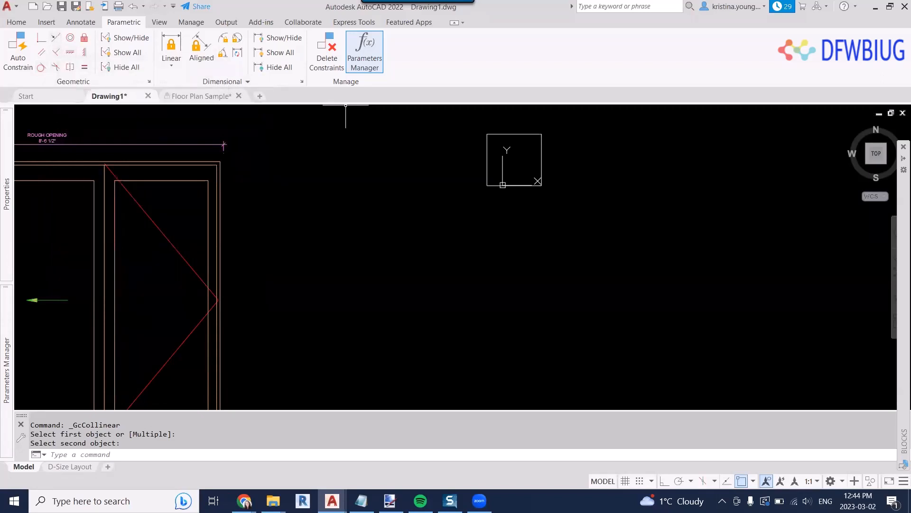
pyautogui.moveTo(363, 223); pyautogui.dragTo(350, 220, button='middle')
pyautogui.write('c')
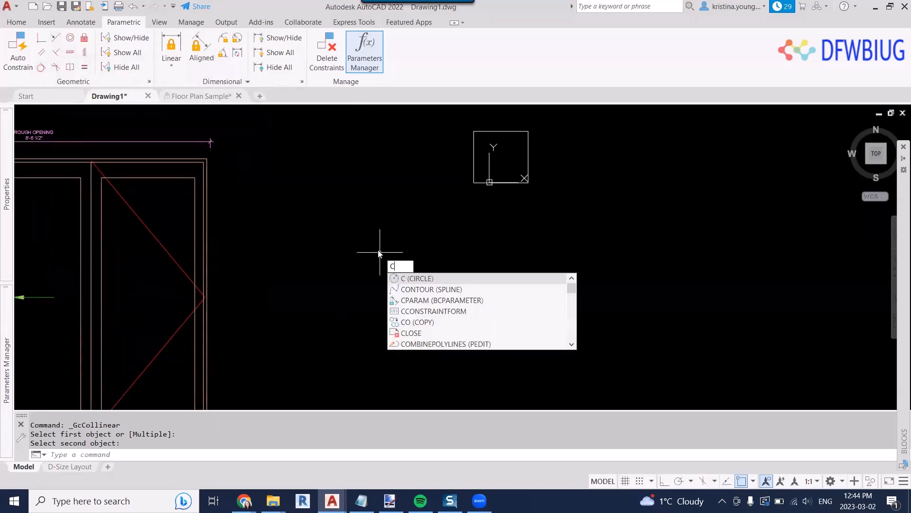
pyautogui.press('Return')
pyautogui.click(372, 287)
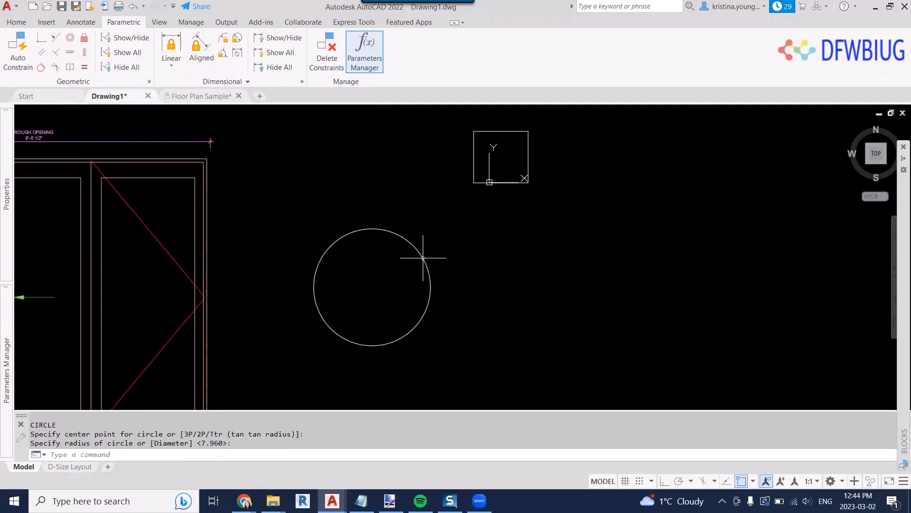
pyautogui.click(422, 257)
pyautogui.press('Return')
pyautogui.press('Escape')
# Draw a diagonal line rising to the right beside the circle, without touching it
pyautogui.write('l')
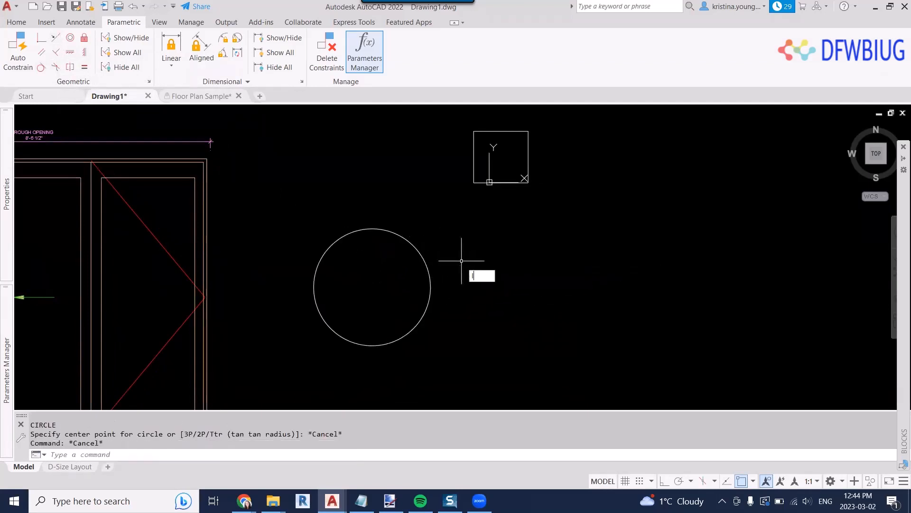
pyautogui.press('Return')
pyautogui.click(465, 334)
pyautogui.click(584, 212)
pyautogui.press('Return')
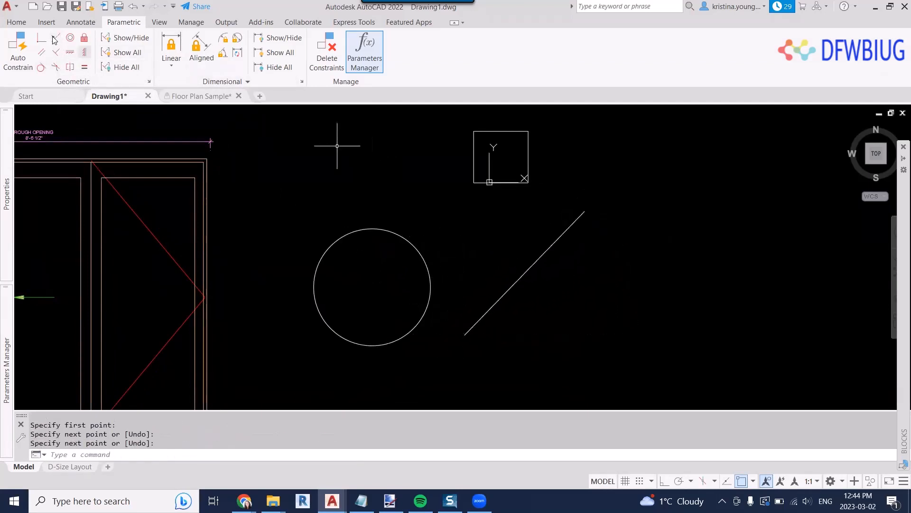
# Apply a Tangent constraint between the diagonal line and the circle, with the line picked first
pyautogui.click(43, 68)
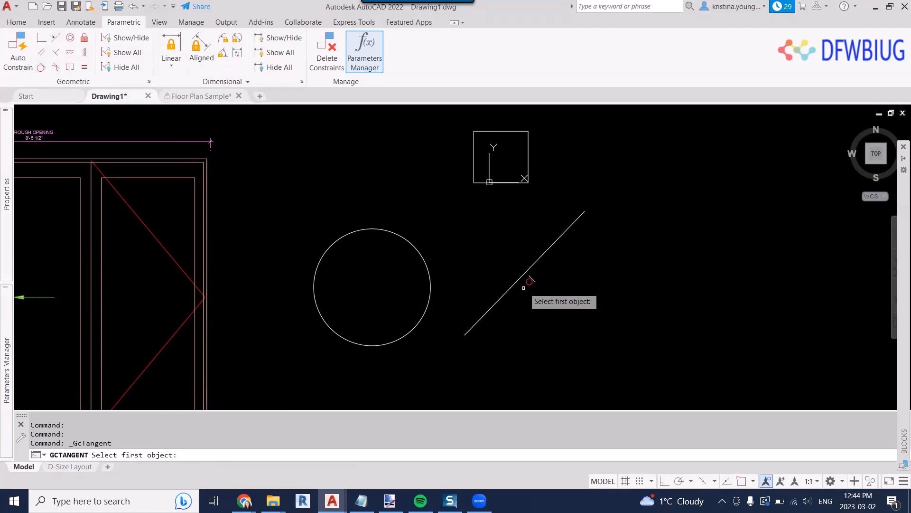
pyautogui.click(527, 270)
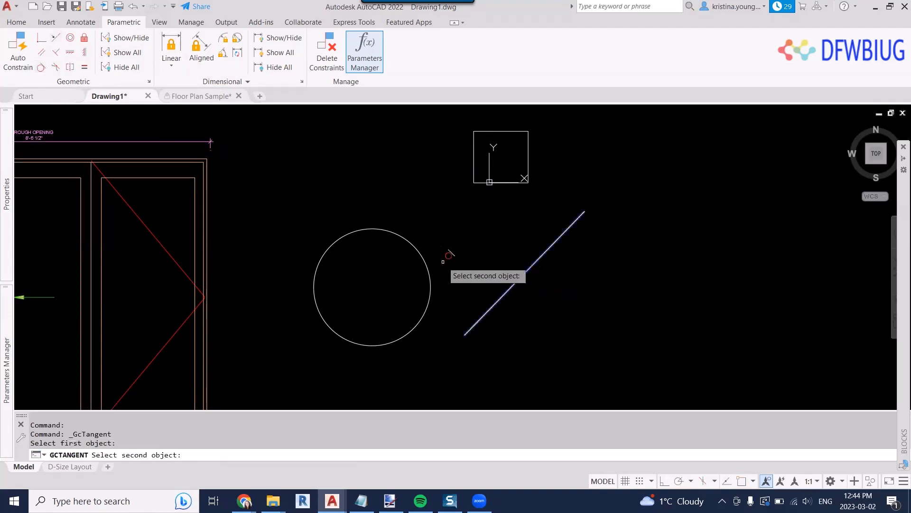
pyautogui.click(431, 272)
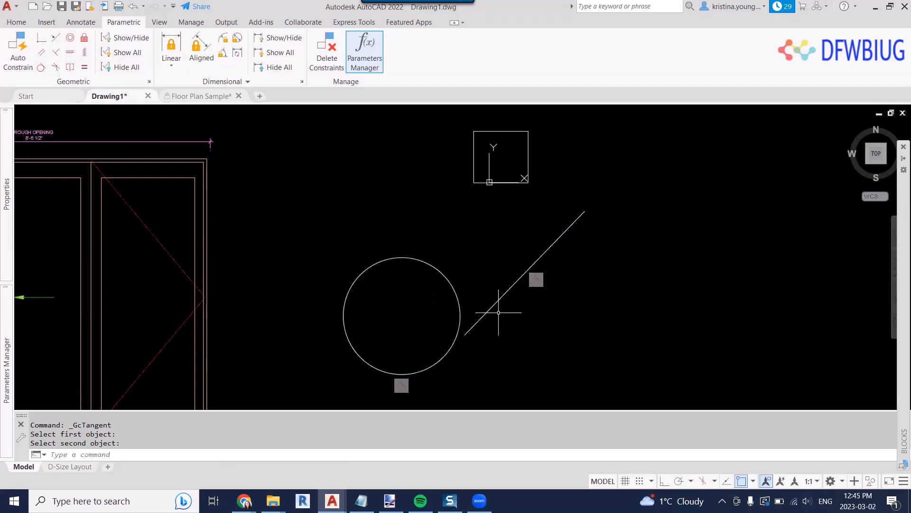
# Try moving the tangent-constrained circle by its centre towards the door elevation, and cancel the stretch
pyautogui.click(451, 371)
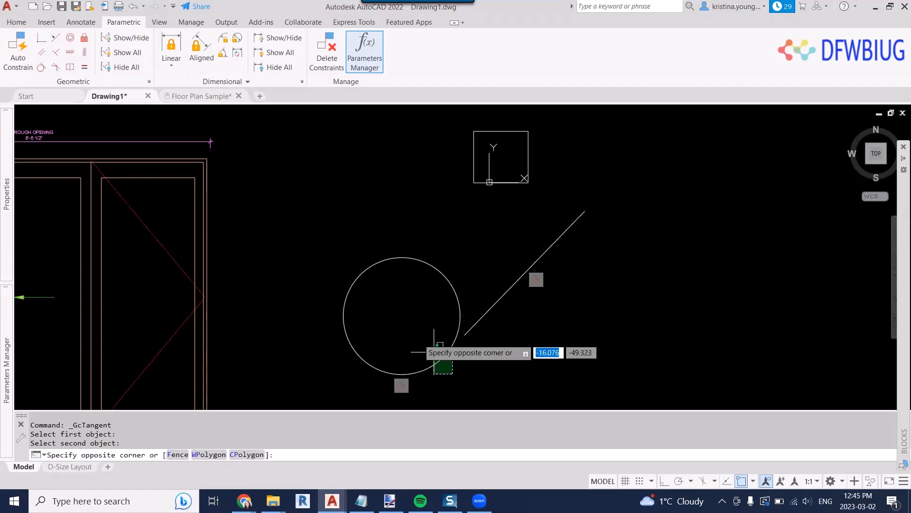
pyautogui.click(406, 324)
pyautogui.click(402, 315)
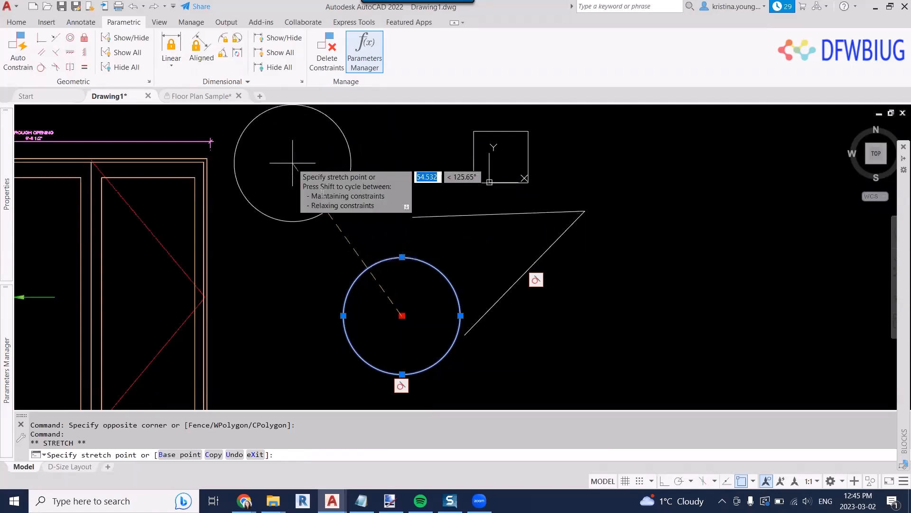
pyautogui.press('Escape')
pyautogui.press('Escape')
# Hide all geometric constraint markers in the drawing and show them all again
pyautogui.scroll(-4, 383, 213)
pyautogui.moveTo(400, 195); pyautogui.dragTo(496, 176, button='middle')
pyautogui.scroll(2, 496, 176)
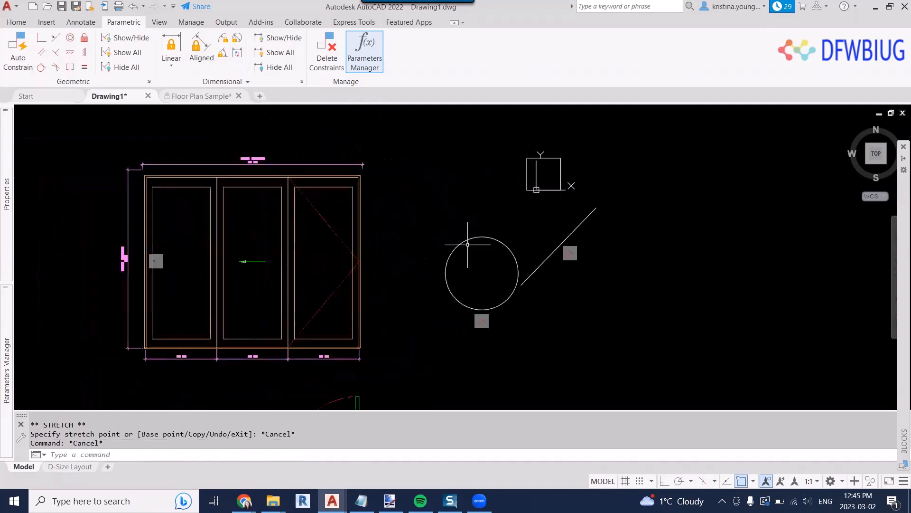
pyautogui.moveTo(425, 264); pyautogui.dragTo(470, 176, button='middle')
pyautogui.scroll(-2, 475, 179)
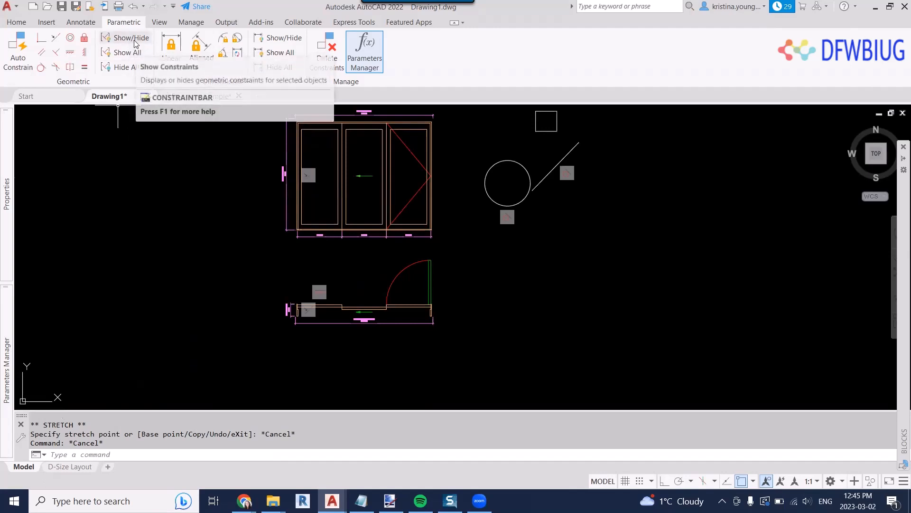
pyautogui.click(121, 67)
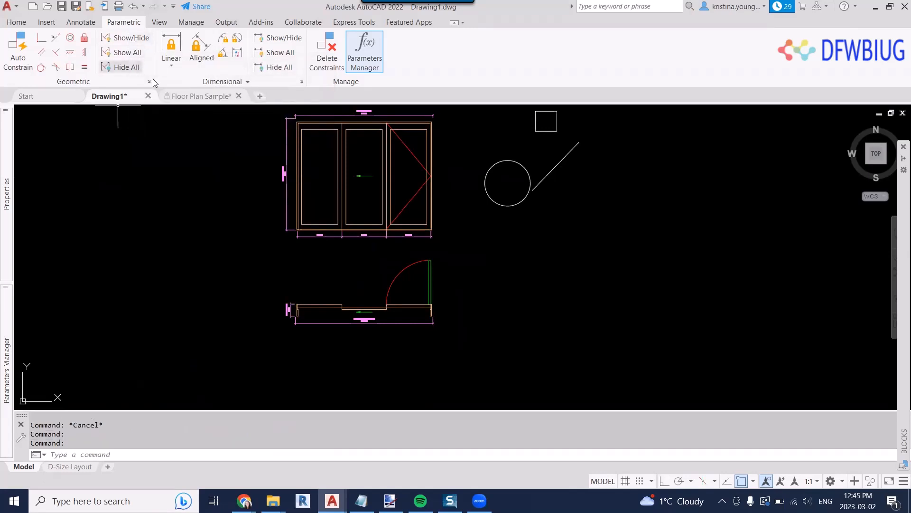
pyautogui.click(125, 52)
pyautogui.click(331, 194)
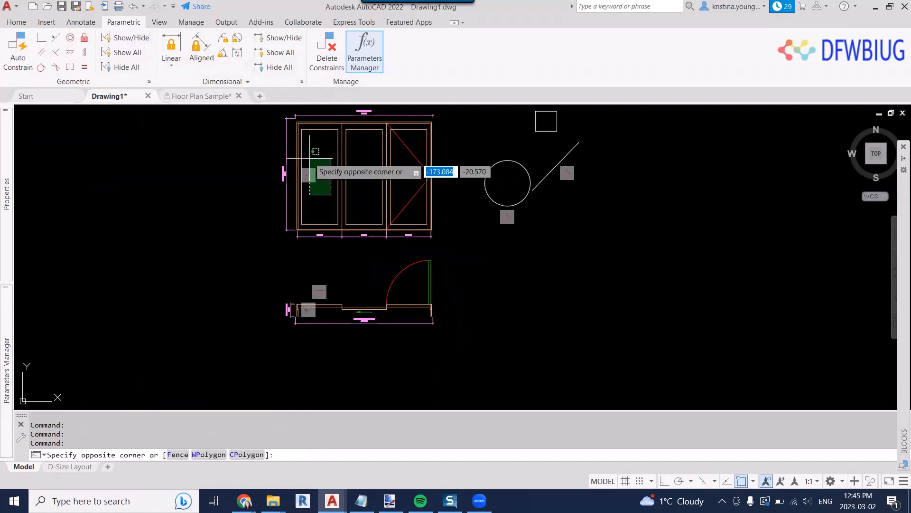
pyautogui.click(309, 158)
pyautogui.click(344, 290)
pyautogui.click(344, 290)
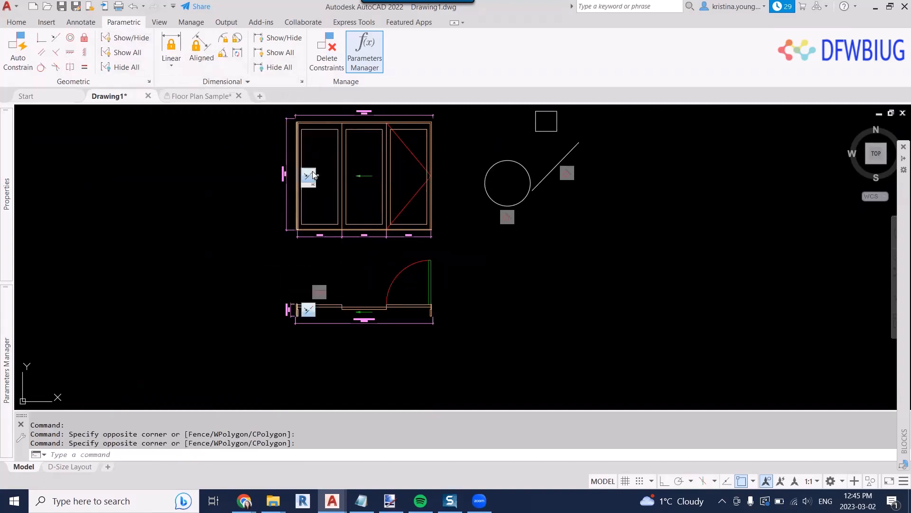
pyautogui.click(114, 40)
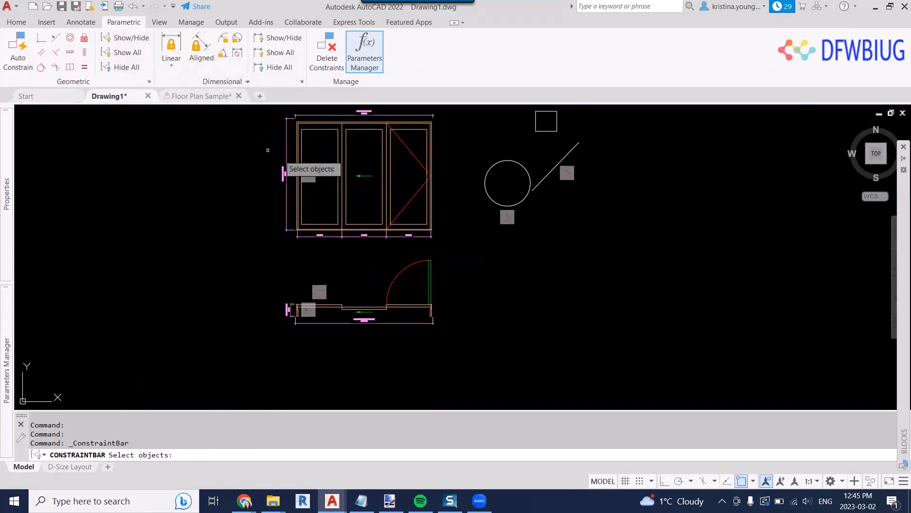
pyautogui.click(312, 167)
pyautogui.click(299, 186)
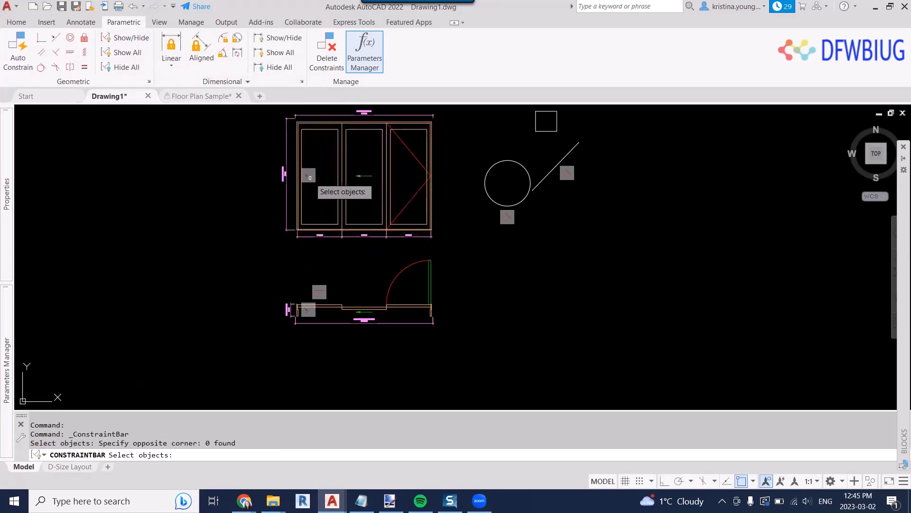
pyautogui.click(311, 178)
pyautogui.click(292, 194)
pyautogui.scroll(6, 305, 179)
pyautogui.press('Escape')
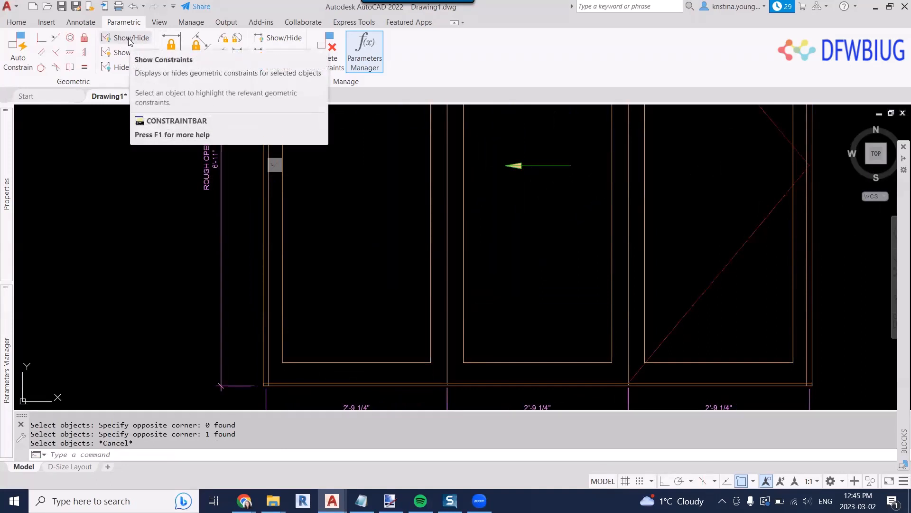
# Call up the Show, Hide and Reset constraint options for the door elevation, and cancel them
pyautogui.click(386, 276)
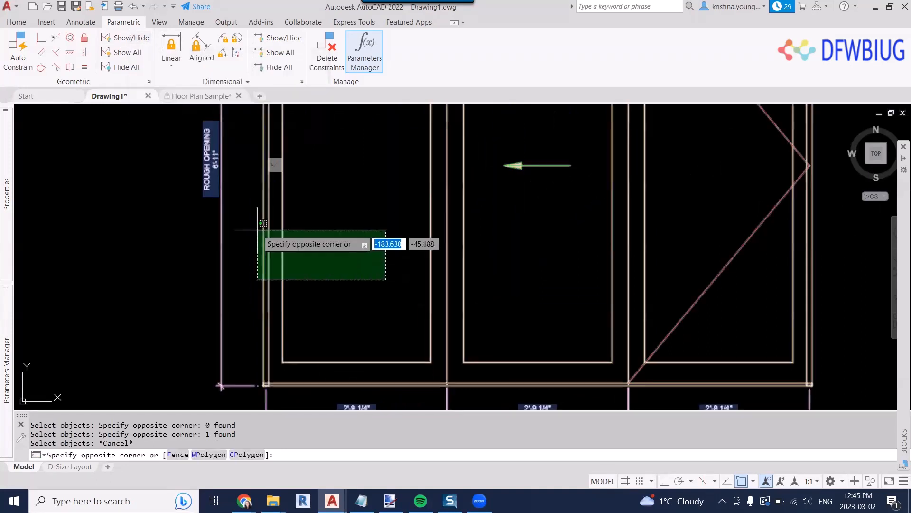
pyautogui.click(255, 229)
pyautogui.click(139, 42)
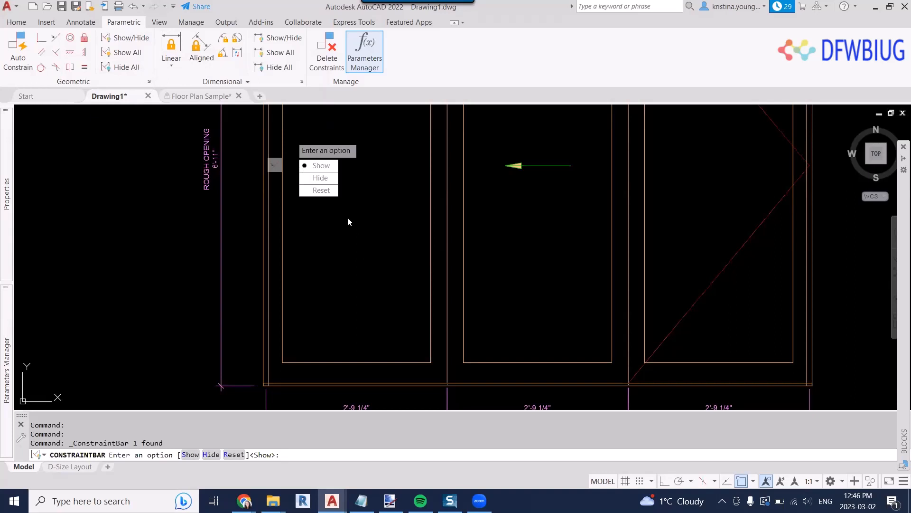
pyautogui.press('Escape')
# Delete all constraints from the door plan block below the elevation
pyautogui.scroll(-4, 350, 206)
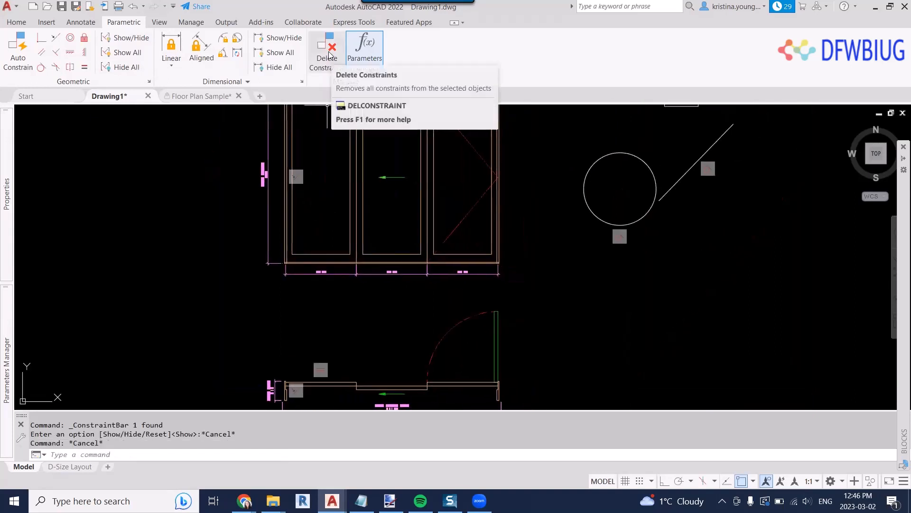
pyautogui.moveTo(329, 244); pyautogui.dragTo(311, 161, button='middle')
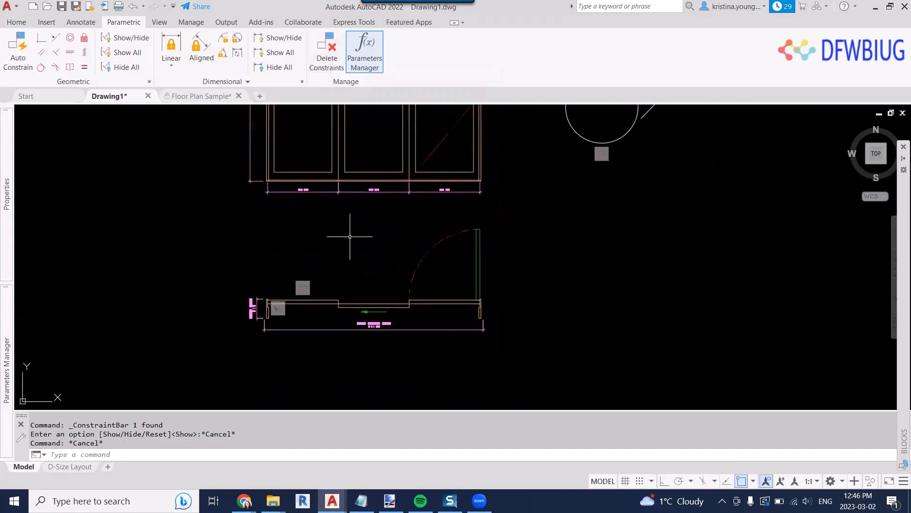
pyautogui.click(366, 286)
pyautogui.click(338, 309)
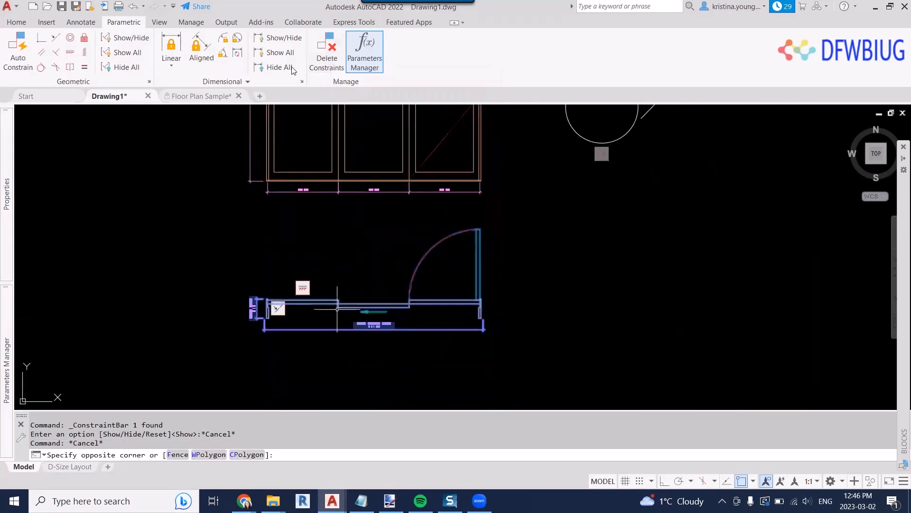
pyautogui.click(327, 54)
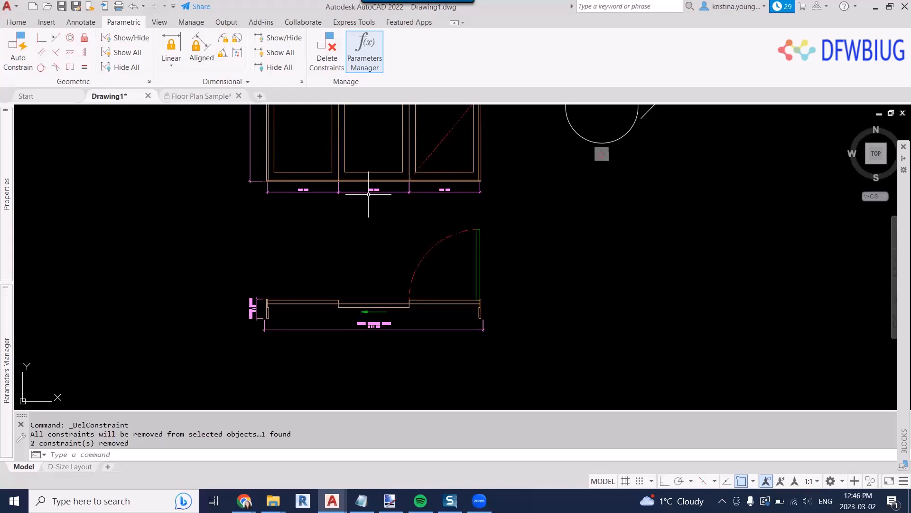
# View the options available for the tangent constraint marker below the circle, without choosing any
pyautogui.scroll(5, 546, 192)
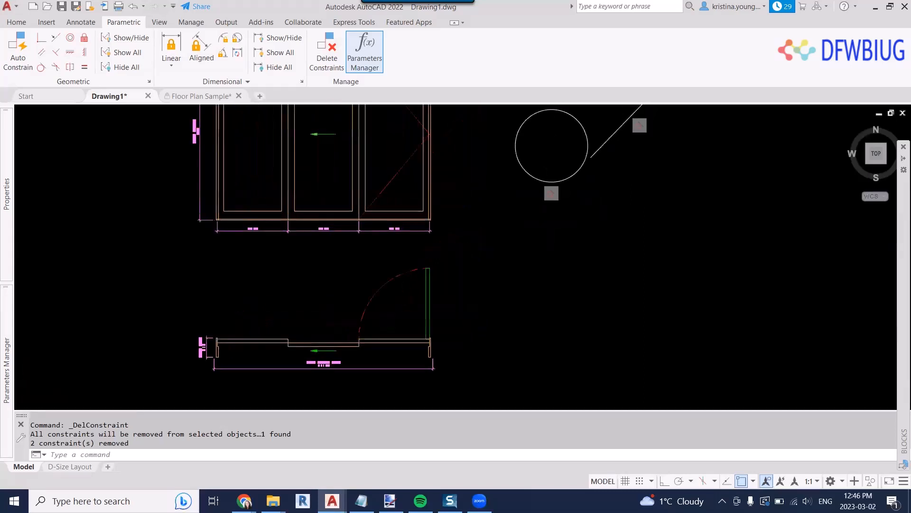
pyautogui.click(546, 201)
pyautogui.scroll(5, 534, 191)
pyautogui.scroll(-3, 493, 145)
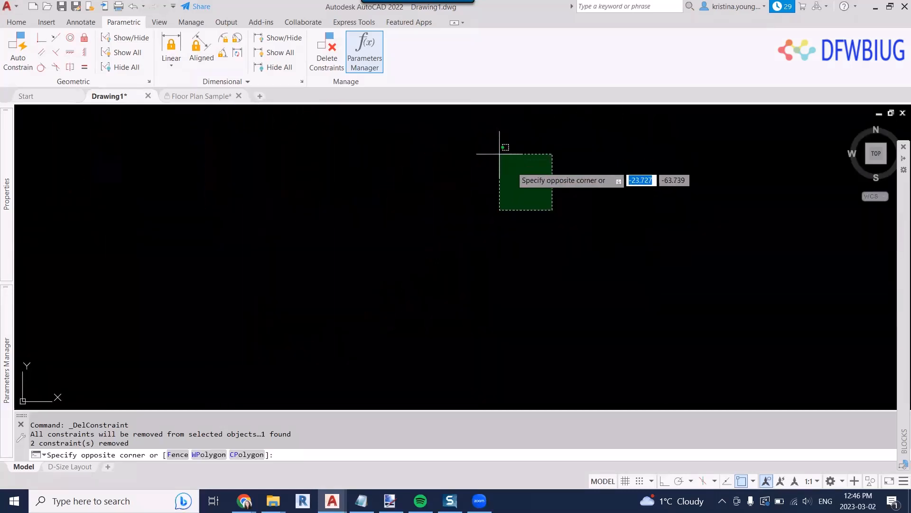
pyautogui.moveTo(515, 168); pyautogui.dragTo(542, 285, button='middle')
pyautogui.click(507, 213)
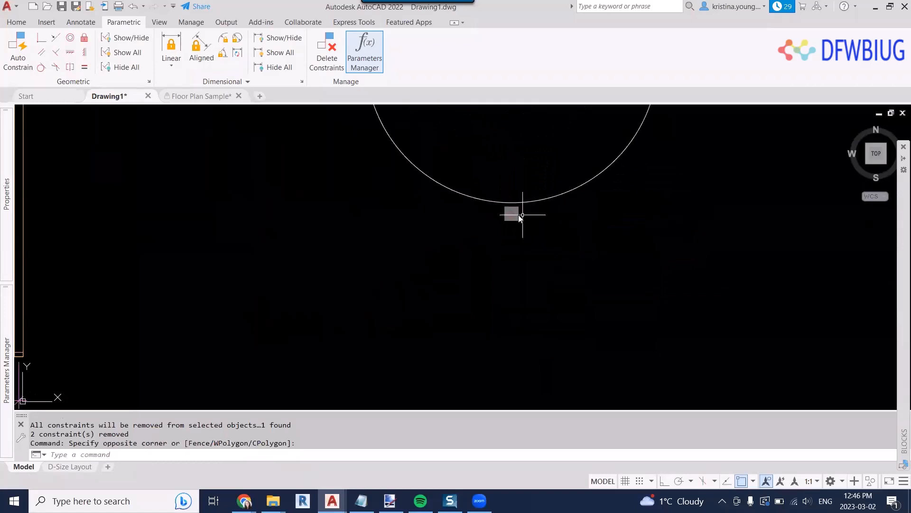
pyautogui.rightClick(512, 214)
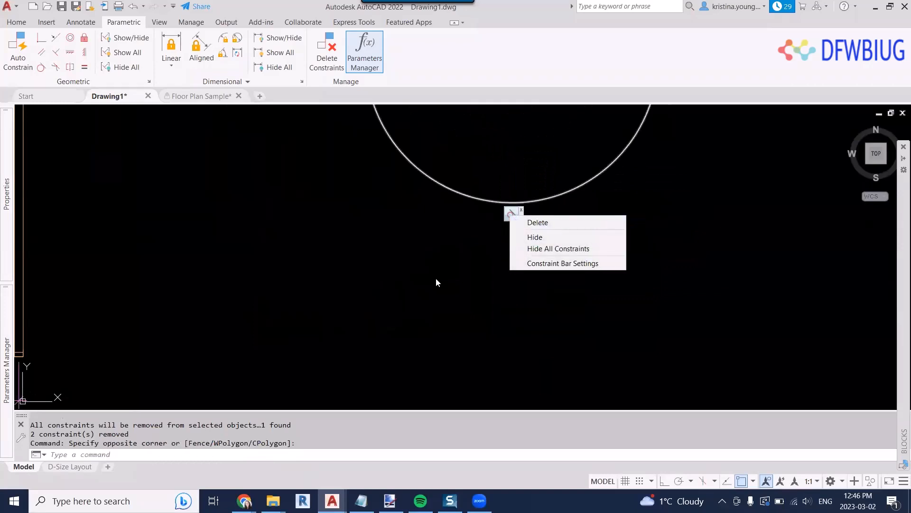
pyautogui.press('Escape')
pyautogui.press('Escape')
pyautogui.scroll(-6, 348, 258)
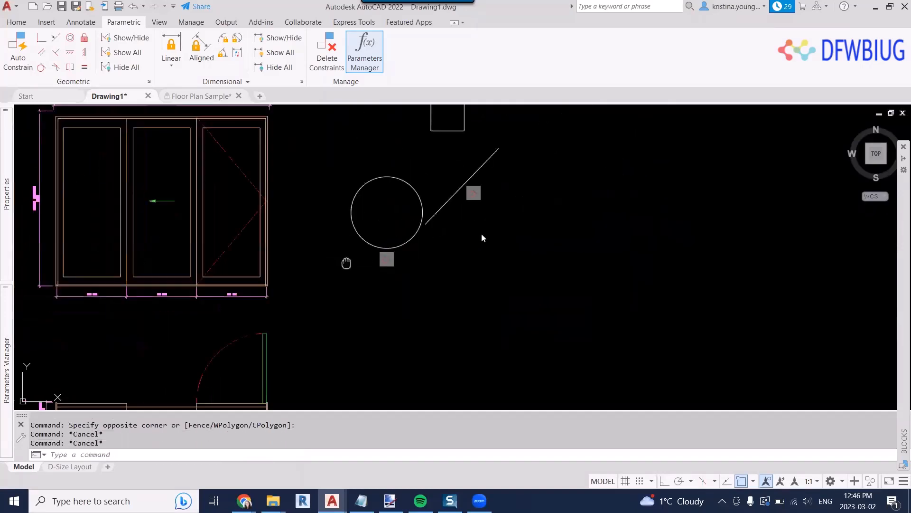
pyautogui.moveTo(346, 261); pyautogui.dragTo(580, 209, button='middle')
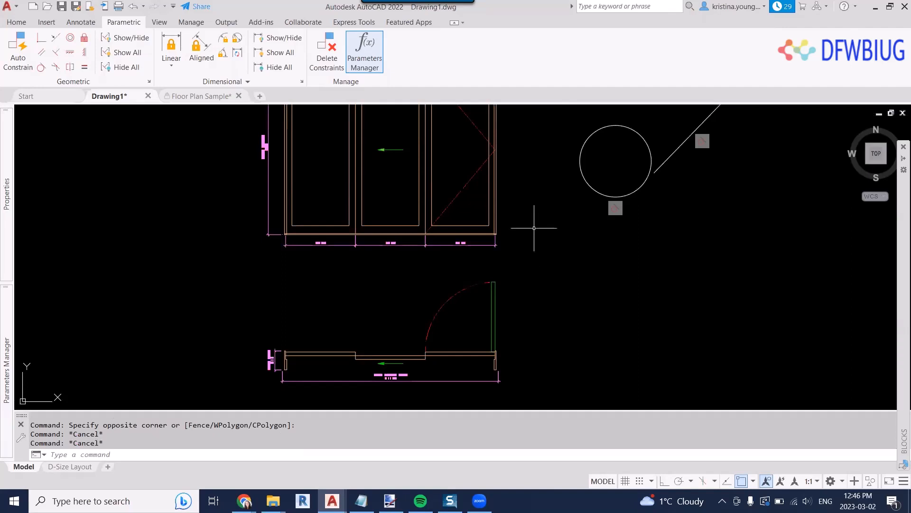
pyautogui.click(652, 207)
pyautogui.click(626, 183)
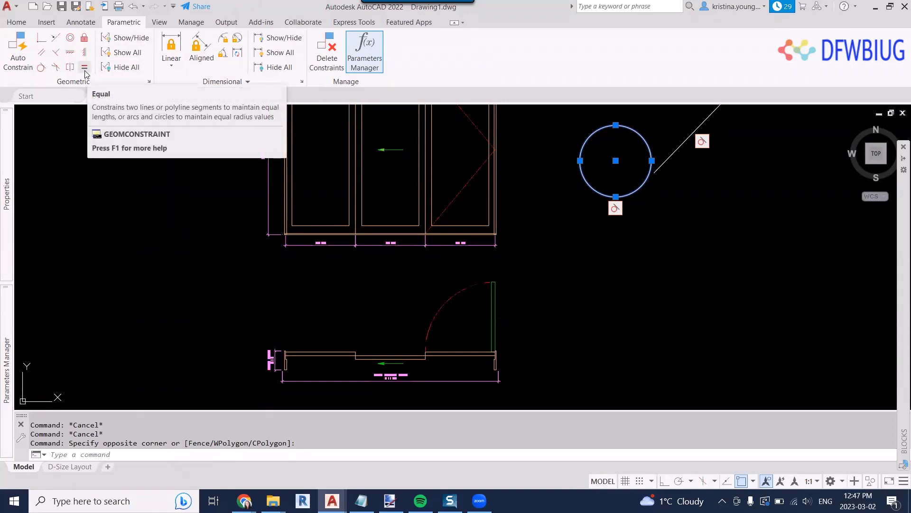
# Draw a vertical line about 61 units long in the empty area left of the door elevation, with Ortho on
pyautogui.moveTo(187, 255); pyautogui.dragTo(220, 291, button='middle')
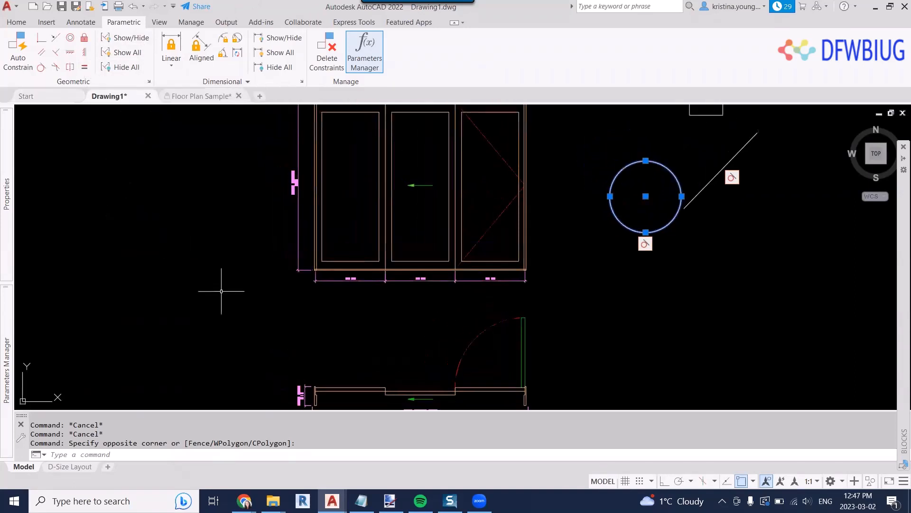
pyautogui.write('l')
pyautogui.press('Return')
pyautogui.click(112, 293)
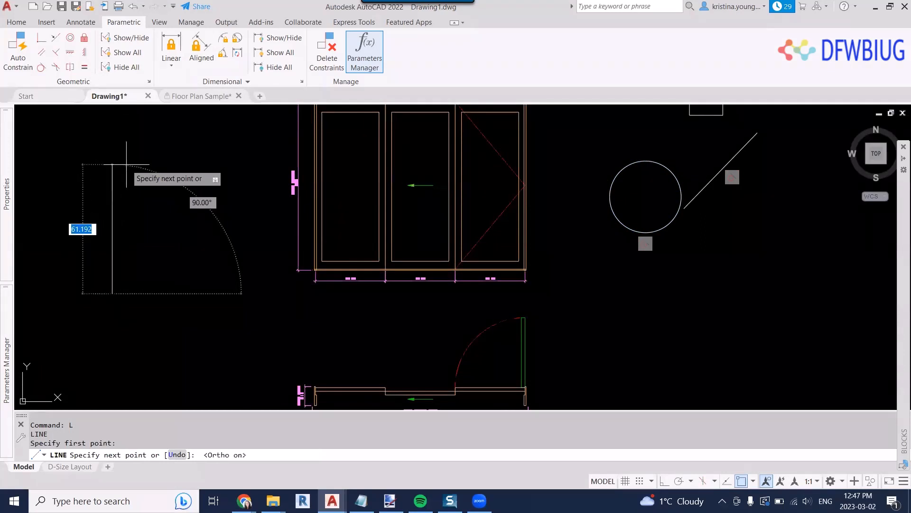
pyautogui.press('F8')
pyautogui.click(126, 165)
pyautogui.press('Escape')
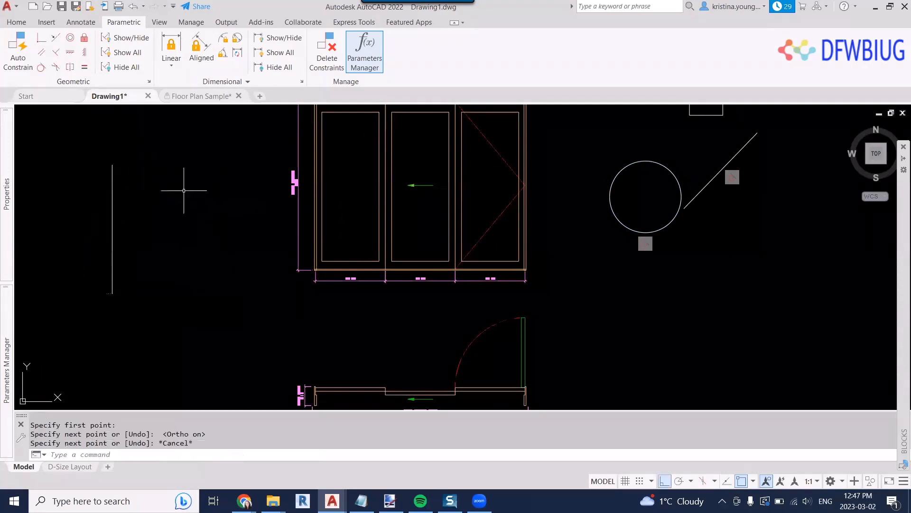
# Draw a second vertical line of similar length between the first line and the door elevation
pyautogui.press('Return')
pyautogui.click(249, 131)
pyautogui.click(249, 259)
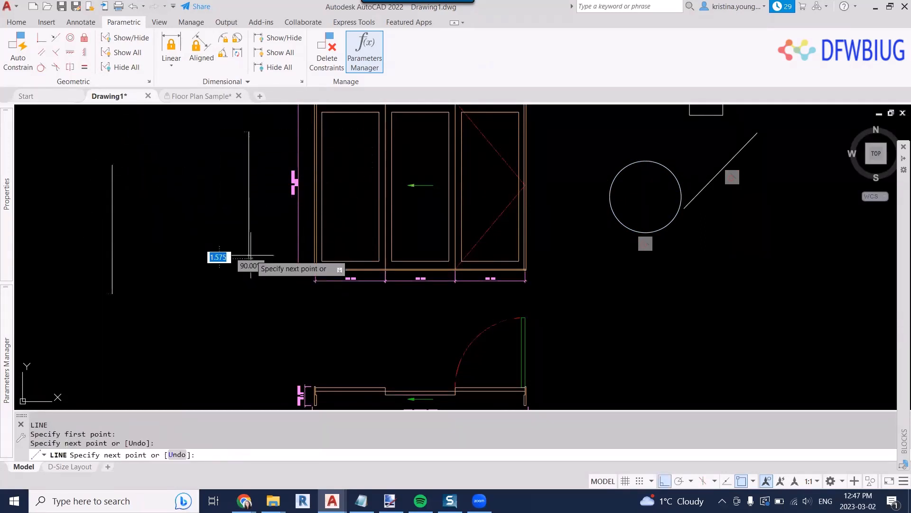
pyautogui.press('Escape')
pyautogui.click(85, 68)
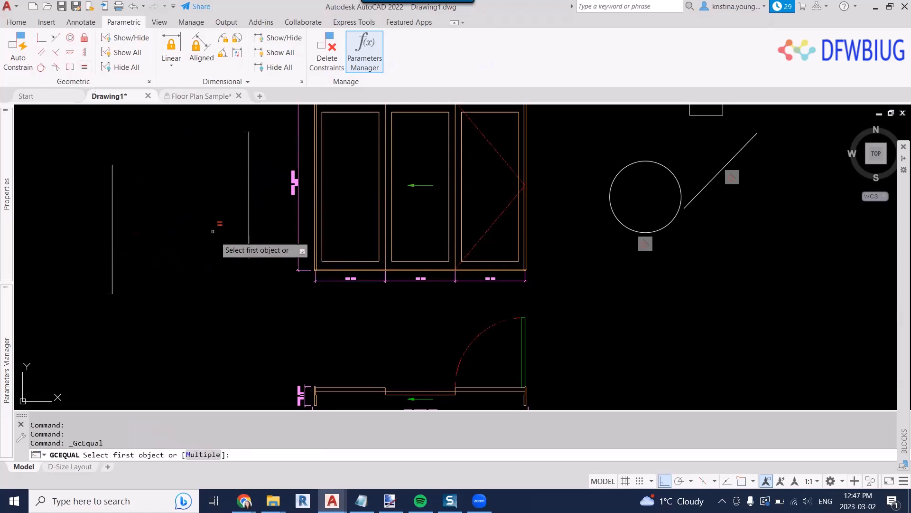
pyautogui.press('Escape')
pyautogui.press('Escape')
# Shorten the second vertical line to half its length by stretching its lower end up to its midpoint
pyautogui.click(260, 258)
pyautogui.click(251, 262)
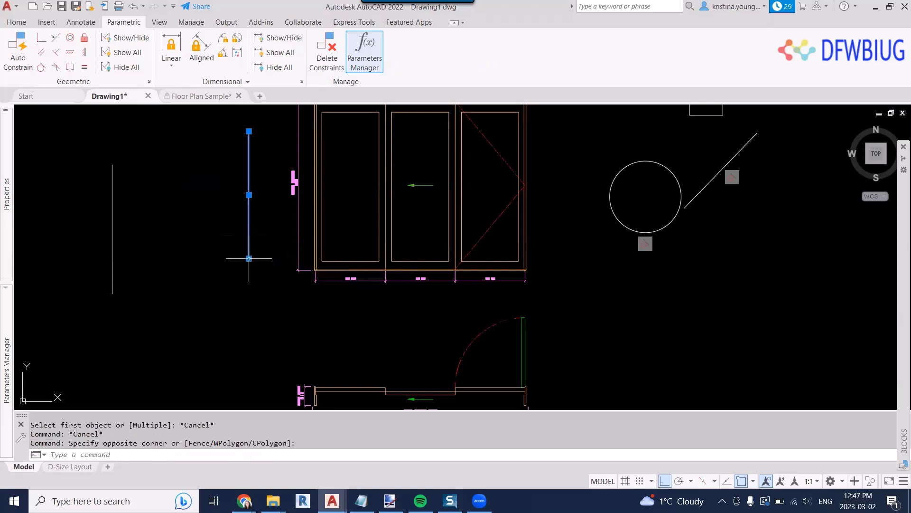
pyautogui.click(249, 258)
pyautogui.click(249, 195)
pyautogui.press('Escape')
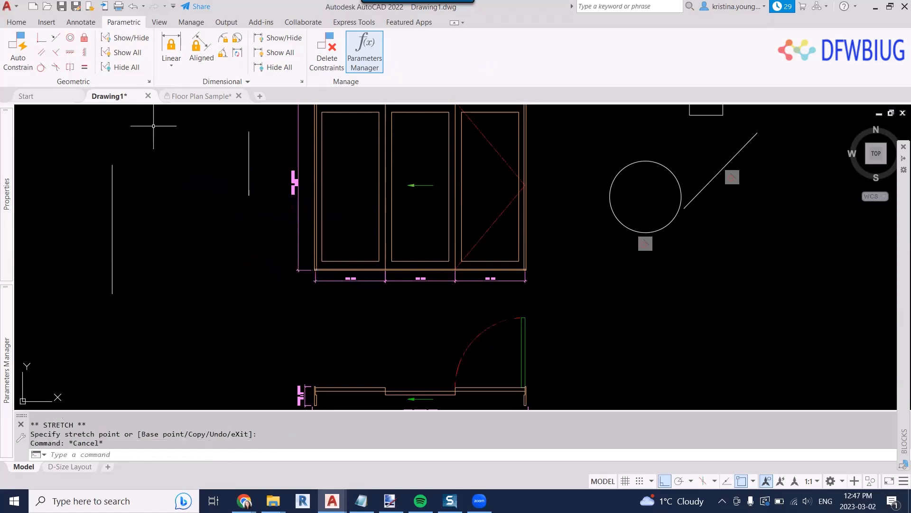
# Apply an Equal constraint to the two vertical lines, using the longer one as the reference object
pyautogui.click(84, 67)
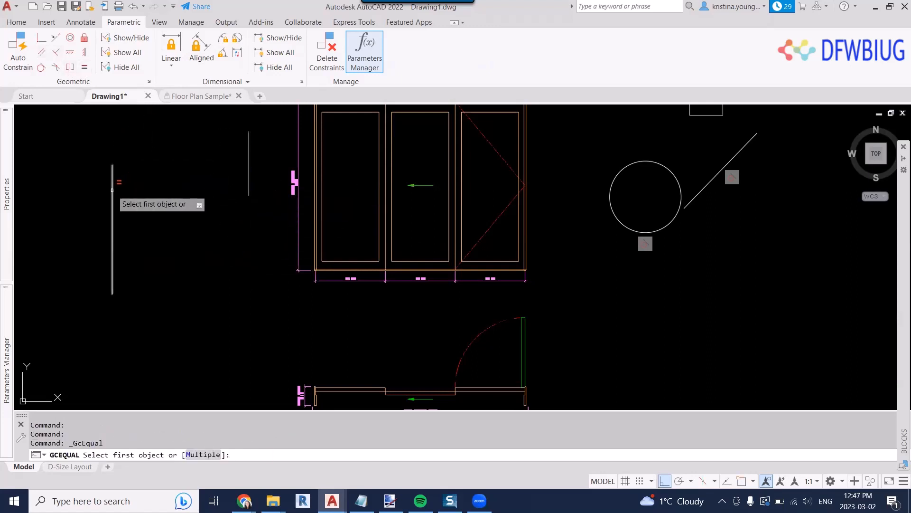
pyautogui.click(111, 192)
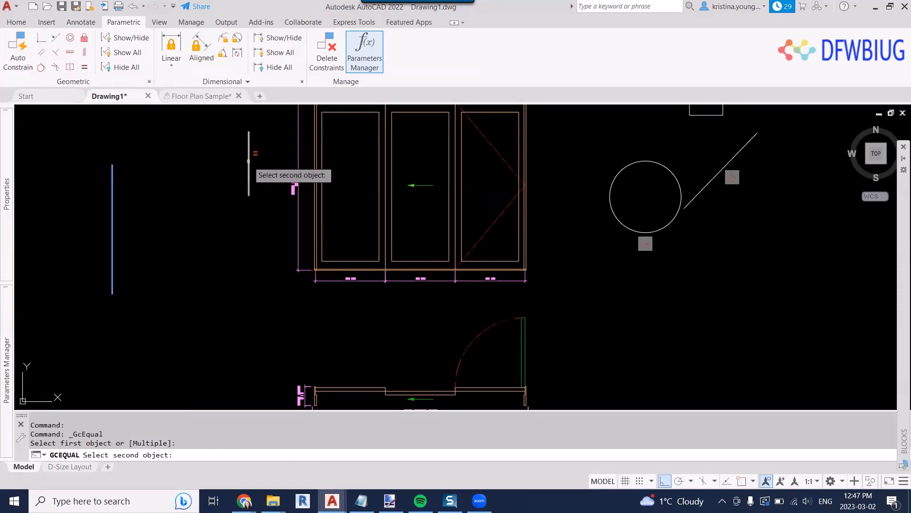
pyautogui.click(251, 161)
# Shorten the vertical line nearest the door elevation to about 22 units by stretching its upper end straight down
pyautogui.scroll(-2, 252, 157)
pyautogui.scroll(-2, 271, 224)
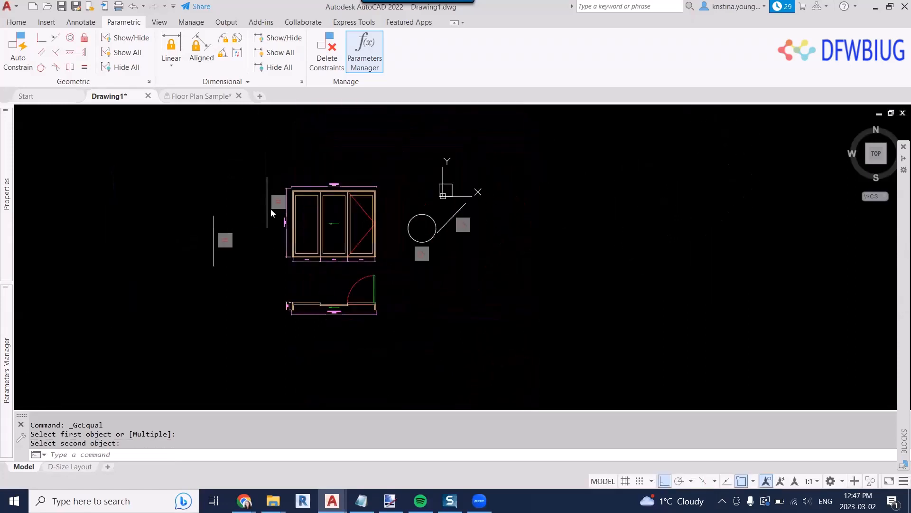
pyautogui.scroll(2, 269, 219)
pyautogui.click(264, 223)
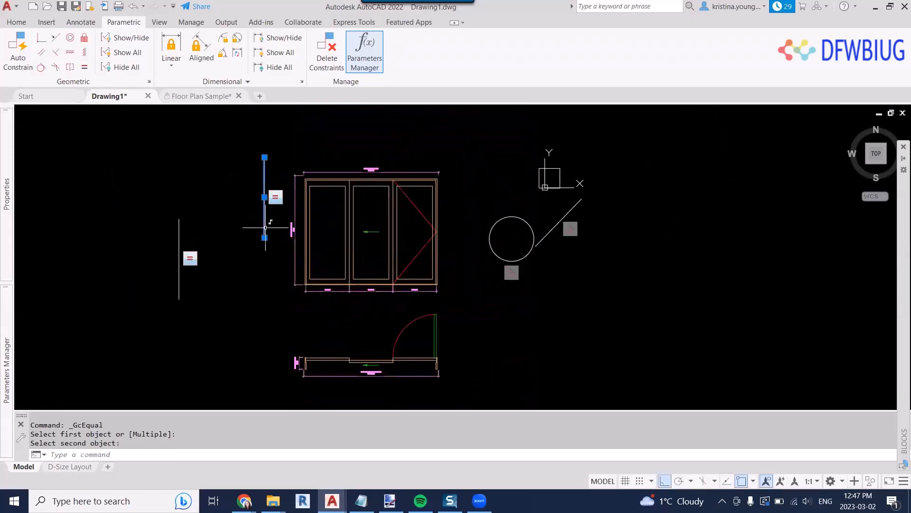
pyautogui.click(265, 157)
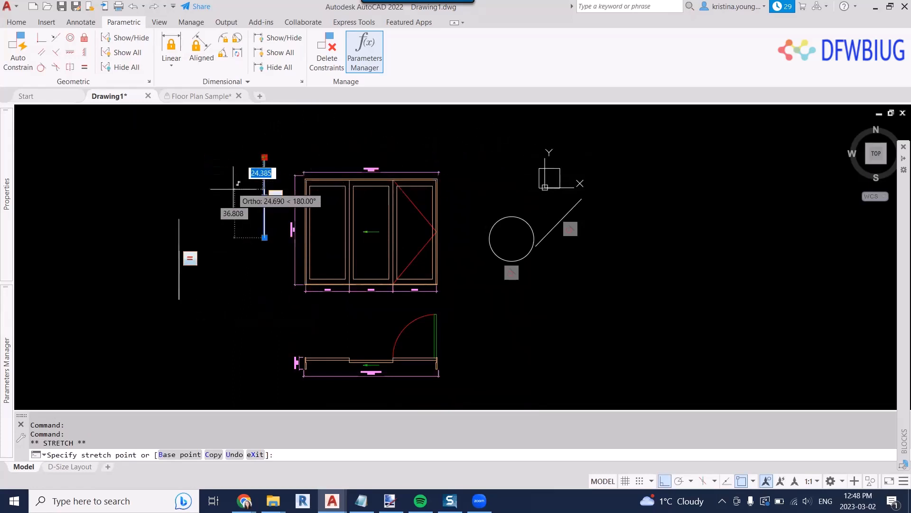
pyautogui.click(265, 209)
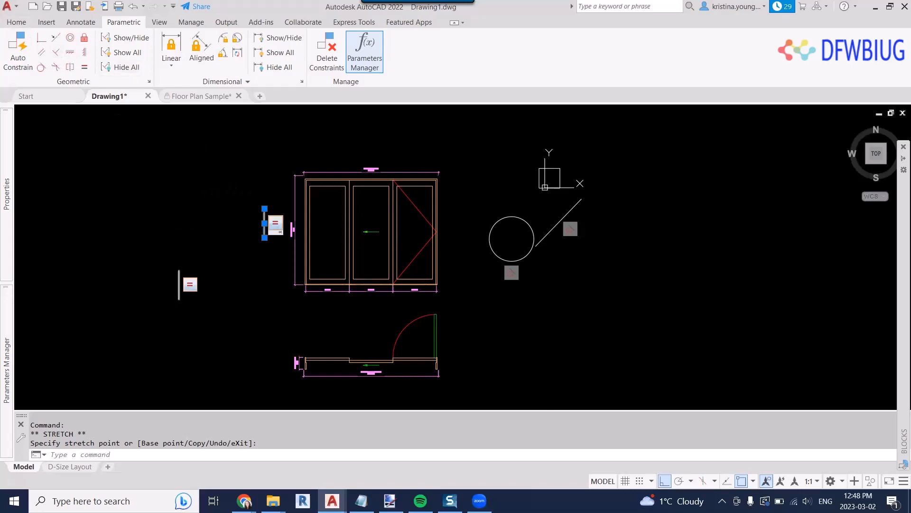
pyautogui.moveTo(276, 225); pyautogui.dragTo(276, 238, button='middle')
pyautogui.press('Escape')
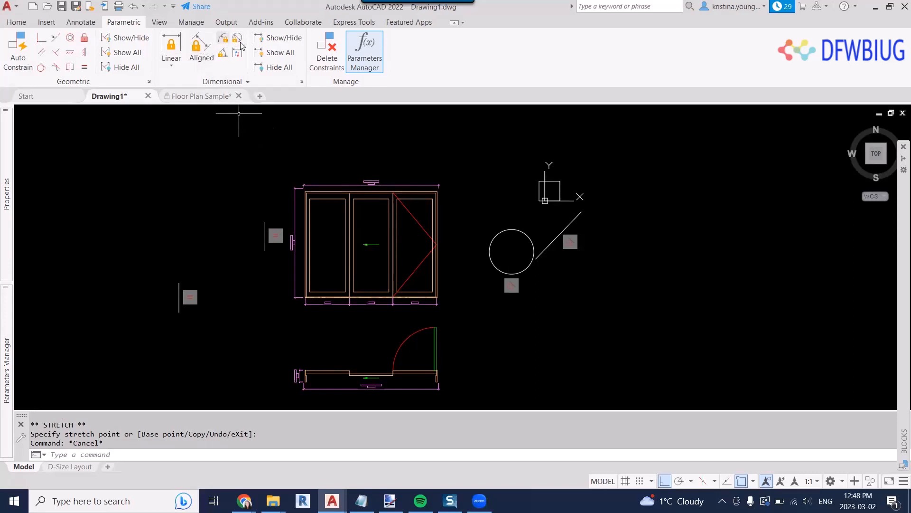
# Add a vertical Linear dimensional constraint between the ends of the vertical line farthest from the door elevation, placing it left of the line
pyautogui.click(176, 50)
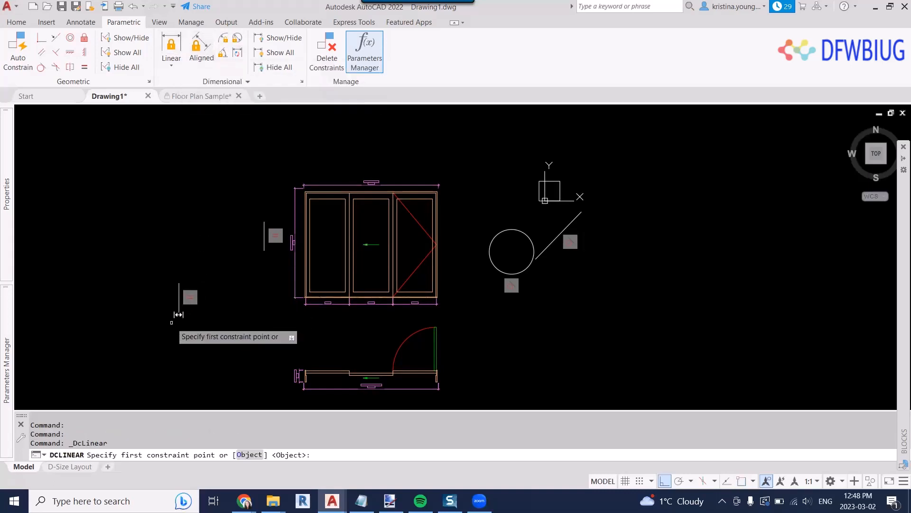
pyautogui.scroll(5, 179, 299)
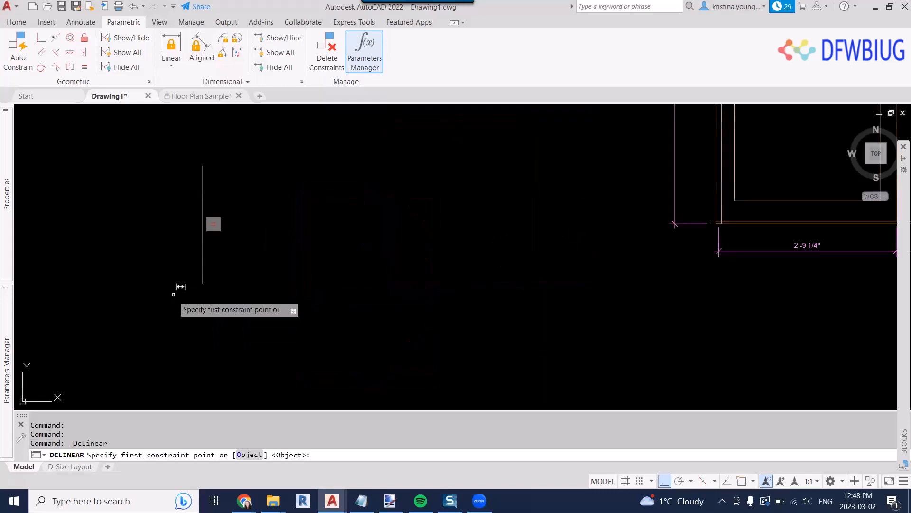
pyautogui.click(206, 264)
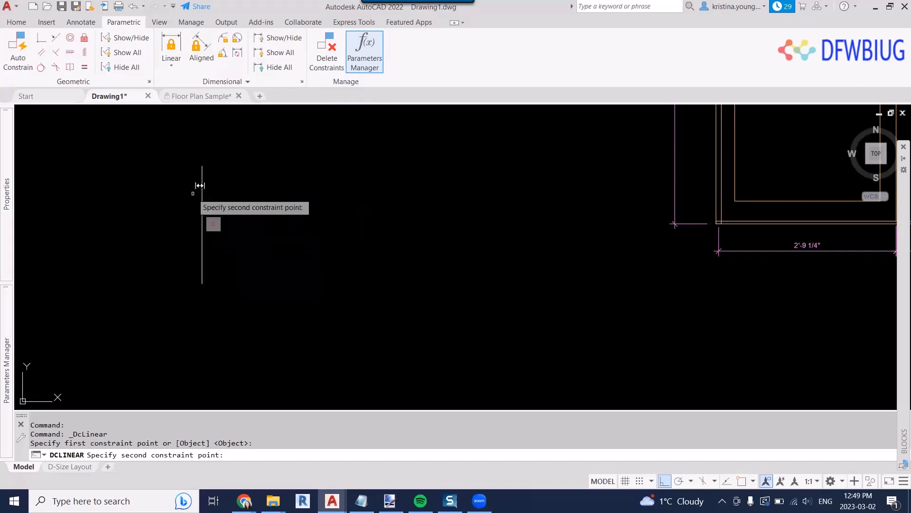
pyautogui.click(202, 166)
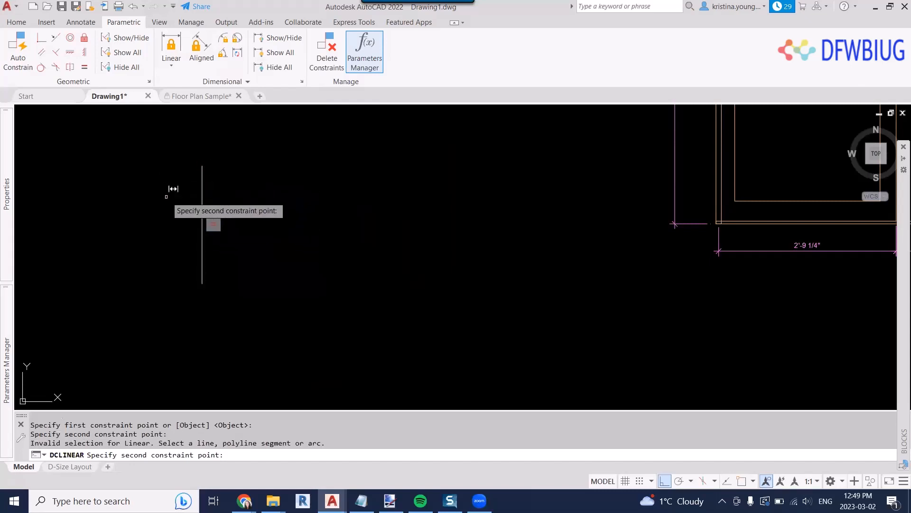
pyautogui.click(203, 166)
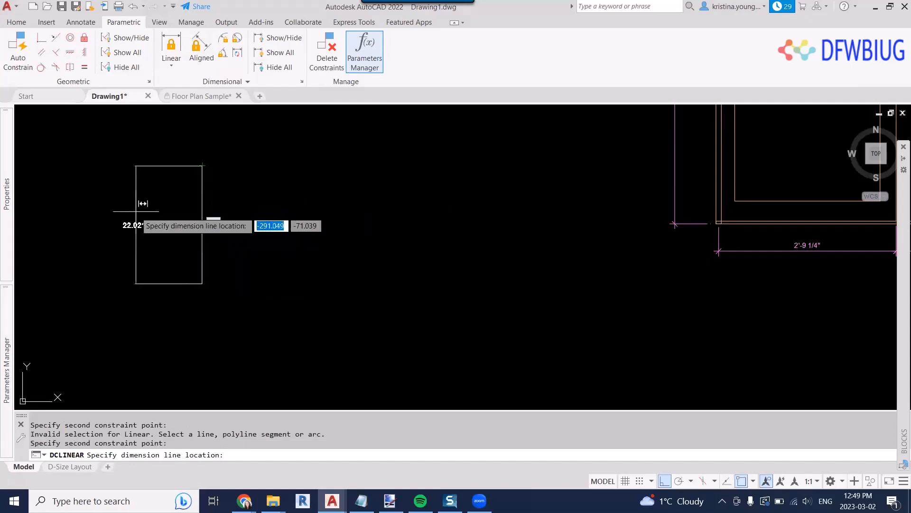
pyautogui.scroll(5, 137, 216)
pyautogui.scroll(-2, 202, 219)
pyautogui.click(188, 218)
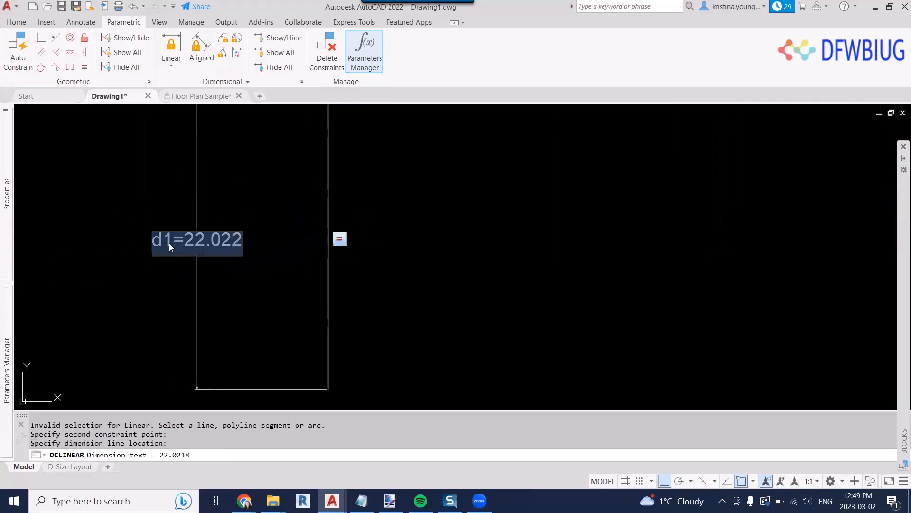
# Rename the parameter of the linear dimensional constraint as Length
pyautogui.moveTo(169, 242); pyautogui.dragTo(147, 238)
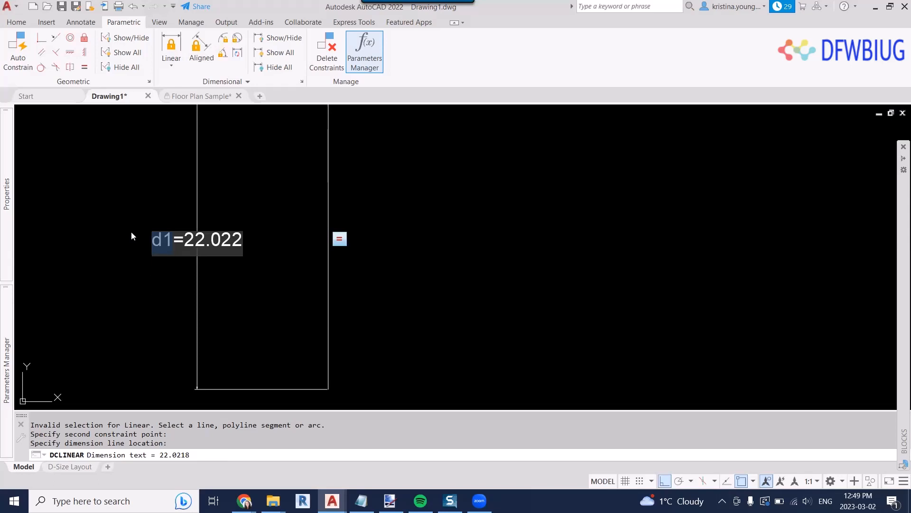
pyautogui.write('TTT')
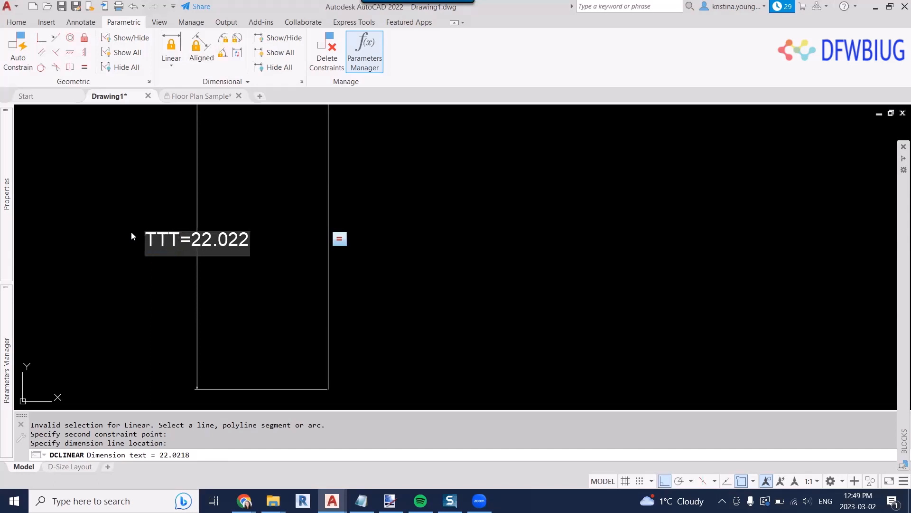
pyautogui.write('ttt')
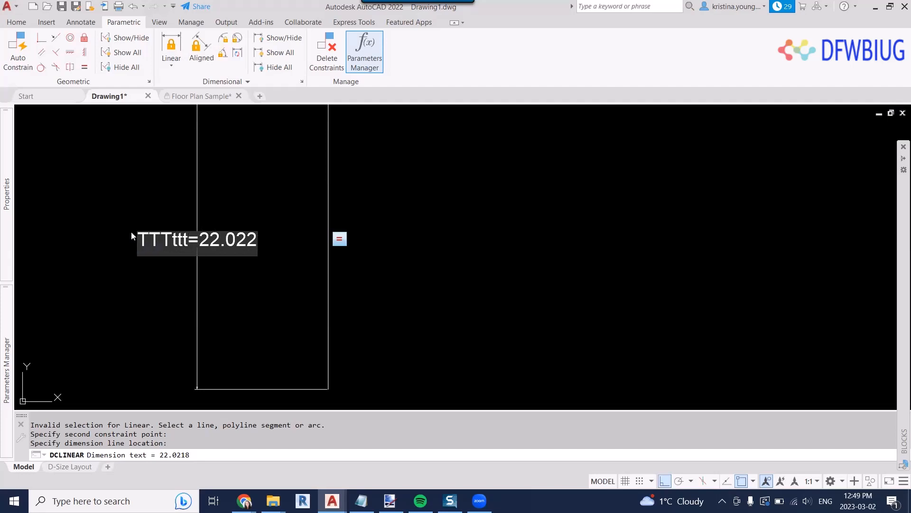
pyautogui.press('BackSpace')
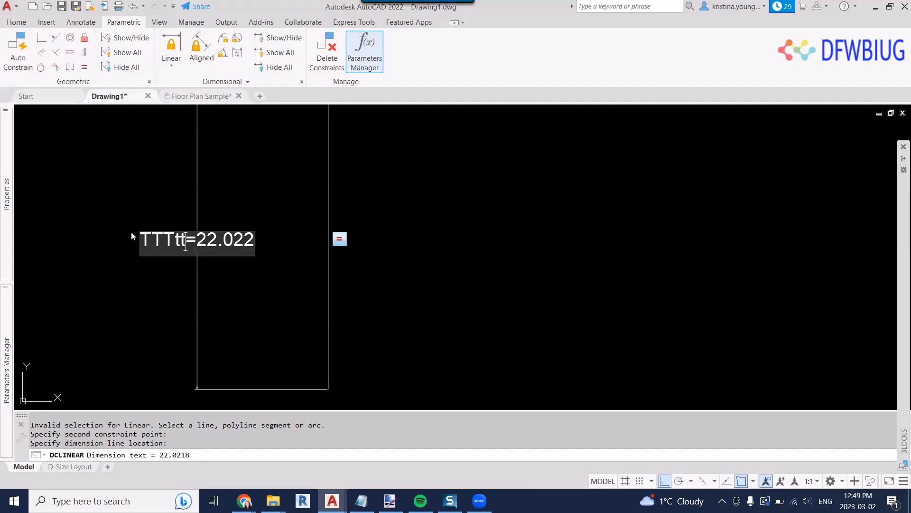
pyautogui.press('BackSpace')
pyautogui.press('BackSpace')
pyautogui.press('BackSpace')
pyautogui.press('BackSpace')
pyautogui.press('BackSpace')
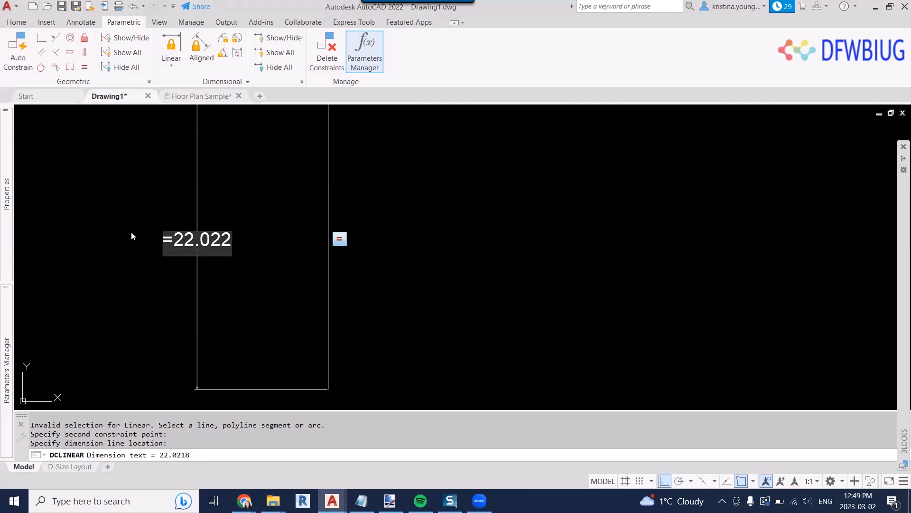
pyautogui.write('l')
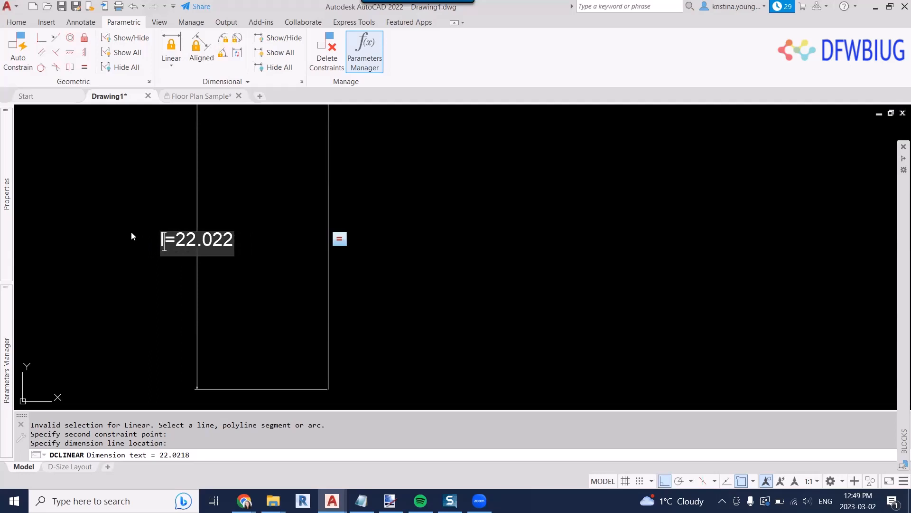
pyautogui.write('ENG')
pyautogui.press('BackSpace')
pyautogui.press('BackSpace')
pyautogui.press('BackSpace')
pyautogui.press('BackSpace')
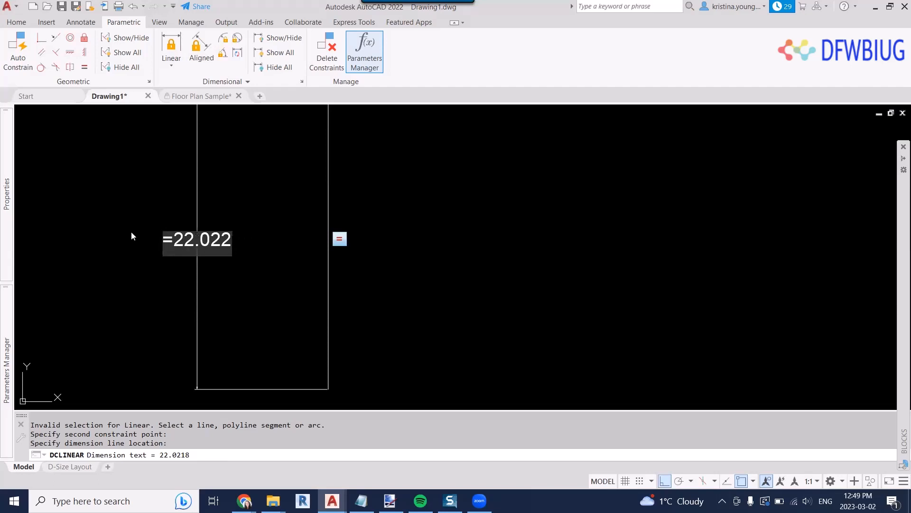
pyautogui.write('Length')
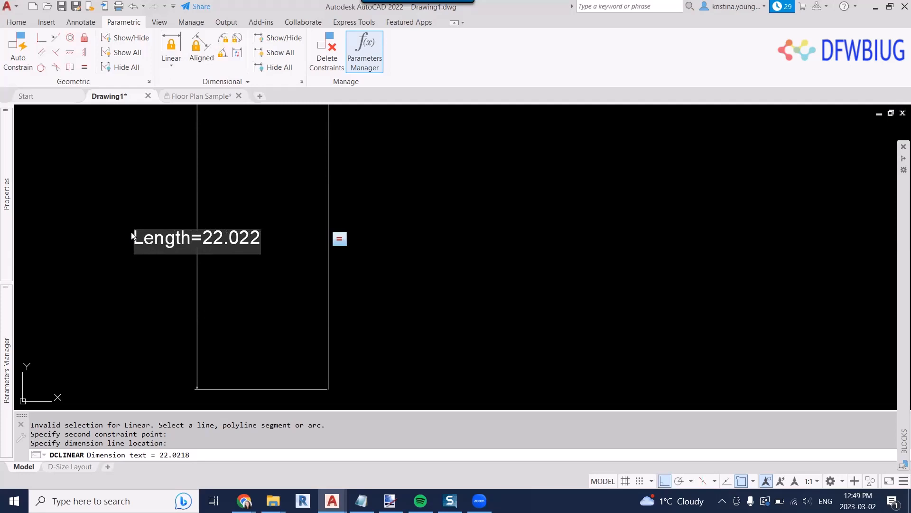
# Set the value of the Length constraint to 30
pyautogui.press('Right')
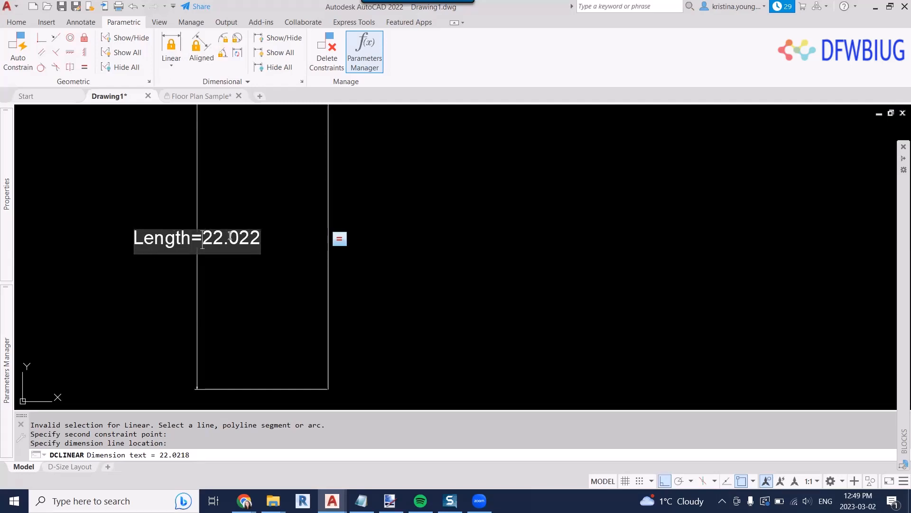
pyautogui.hotkey('shift', 'End')
pyautogui.write('30')
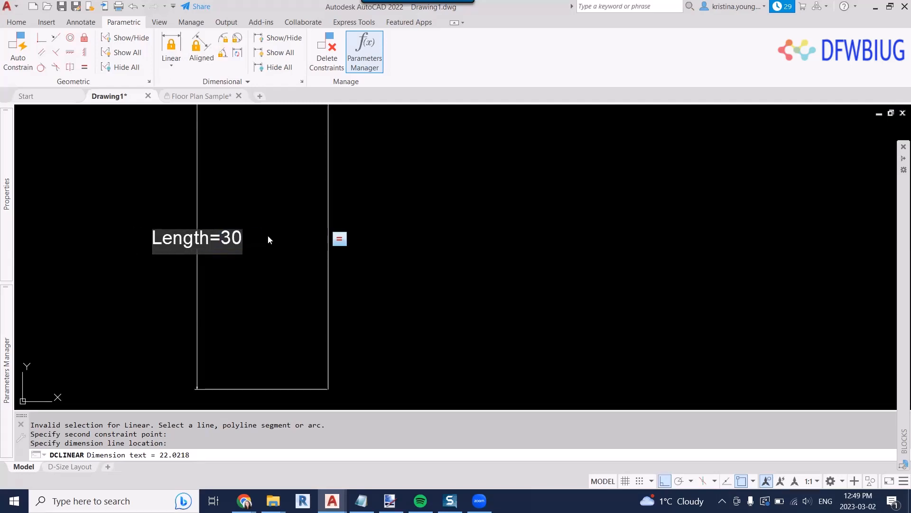
pyautogui.press('Return')
pyautogui.scroll(-6, 269, 240)
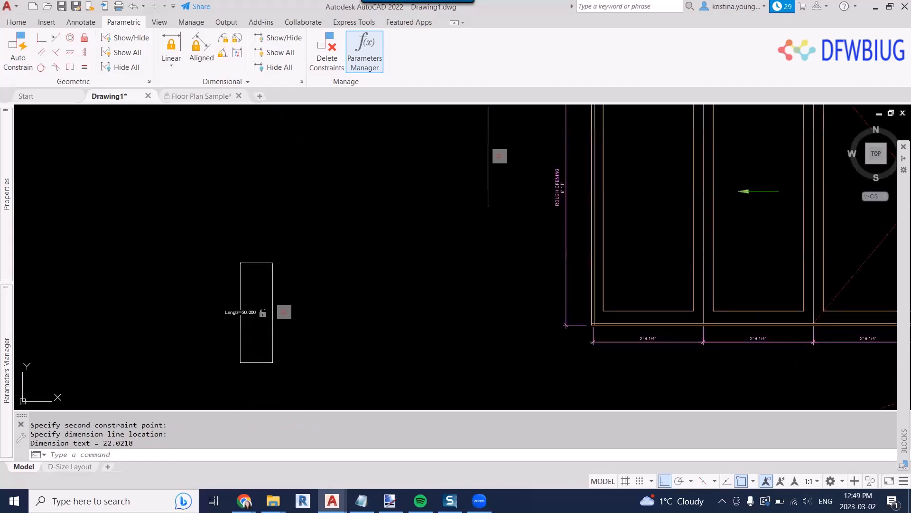
# Add an ordinary vertical dimension to the line nearest the door elevation with the DIM command, placing it just left of the line
pyautogui.scroll(3, 303, 295)
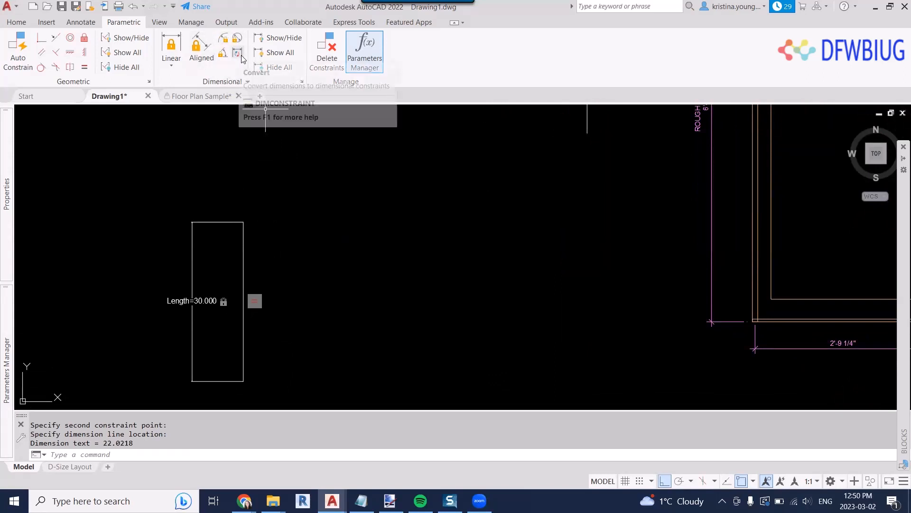
pyautogui.moveTo(445, 222); pyautogui.dragTo(406, 254, button='middle')
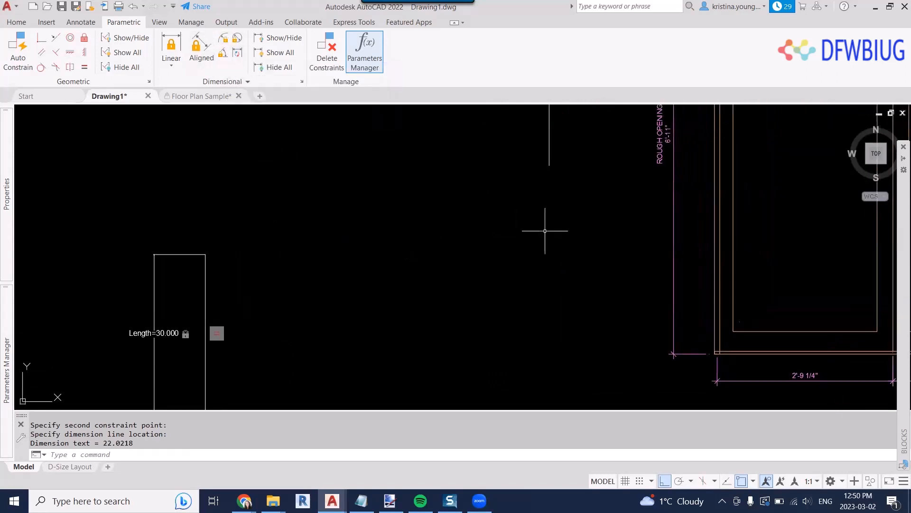
pyautogui.moveTo(581, 206); pyautogui.dragTo(441, 212, button='middle')
pyautogui.moveTo(360, 233); pyautogui.dragTo(452, 223, button='middle')
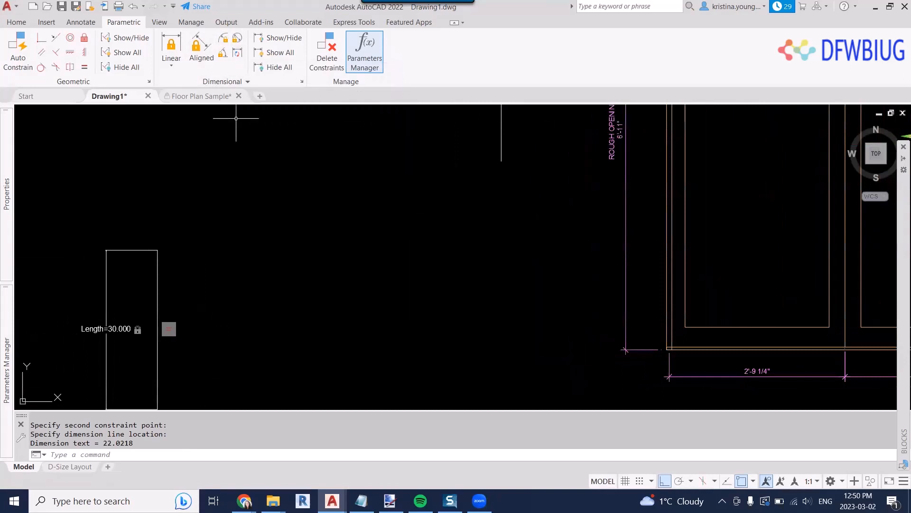
pyautogui.write('dim')
pyautogui.press('Return')
pyautogui.moveTo(385, 177); pyautogui.dragTo(379, 237, button='middle')
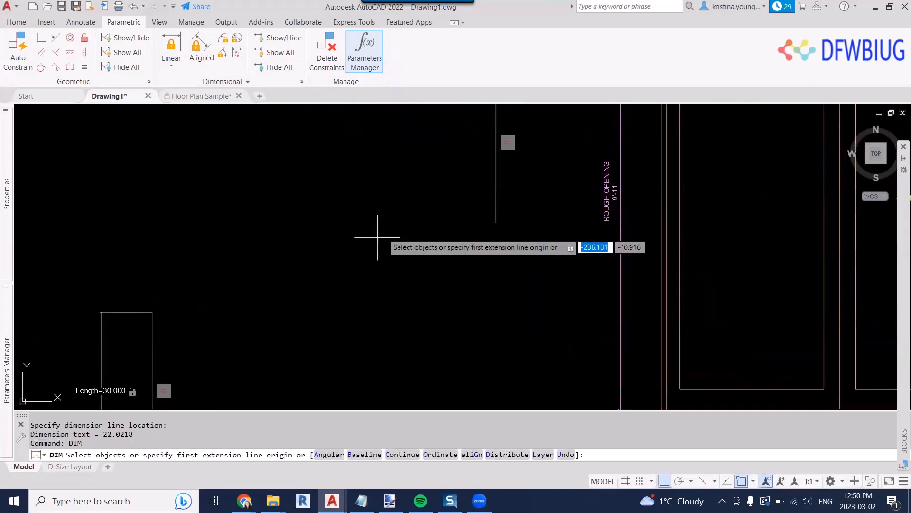
pyautogui.scroll(-2, 382, 237)
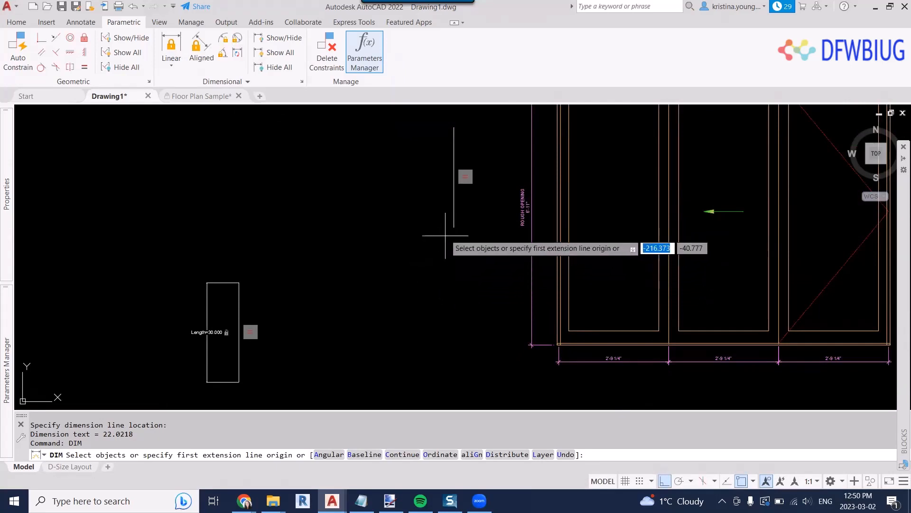
pyautogui.press('Return')
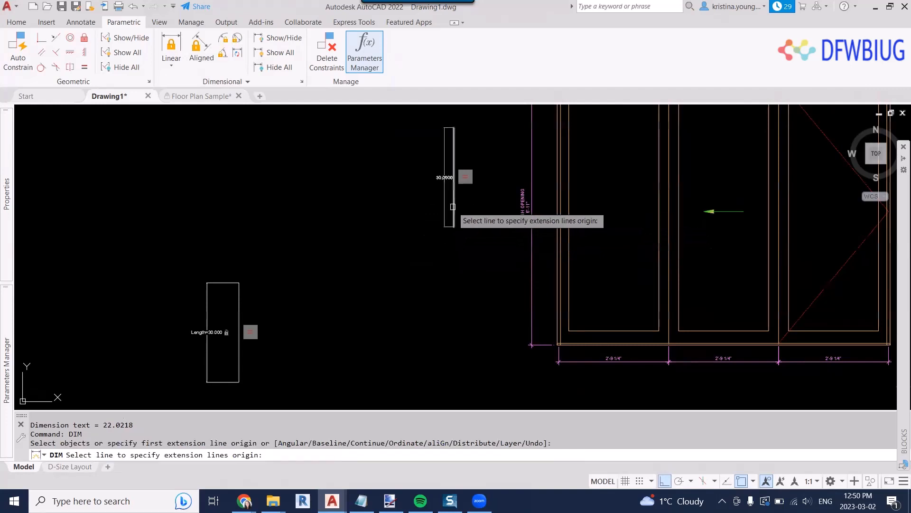
pyautogui.click(453, 206)
pyautogui.click(431, 212)
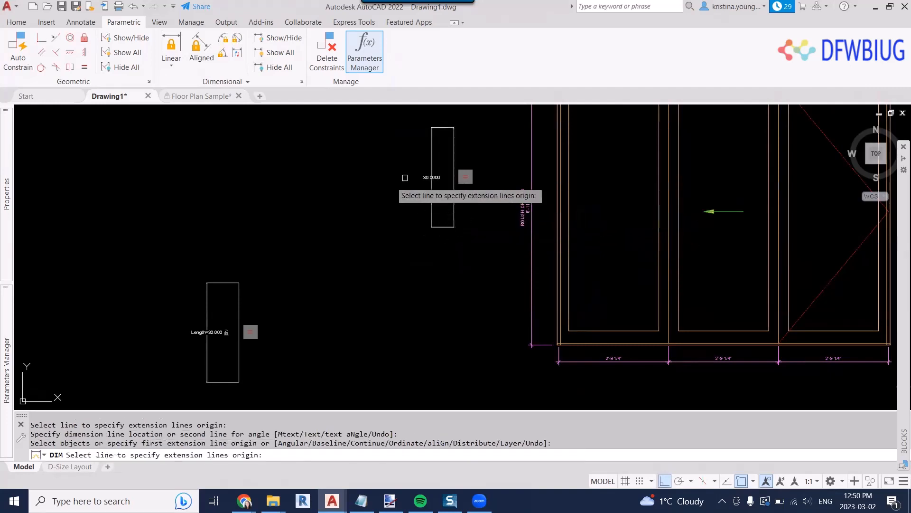
pyautogui.press('Escape')
# Try to convert the ordinary vertical dimension beside the line nearest the door elevation into a dimensional constraint
pyautogui.click(237, 54)
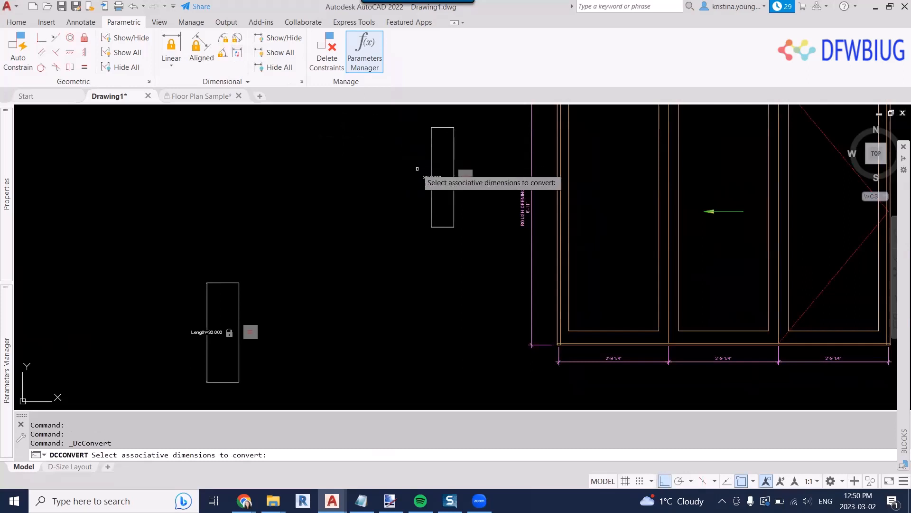
pyautogui.click(437, 195)
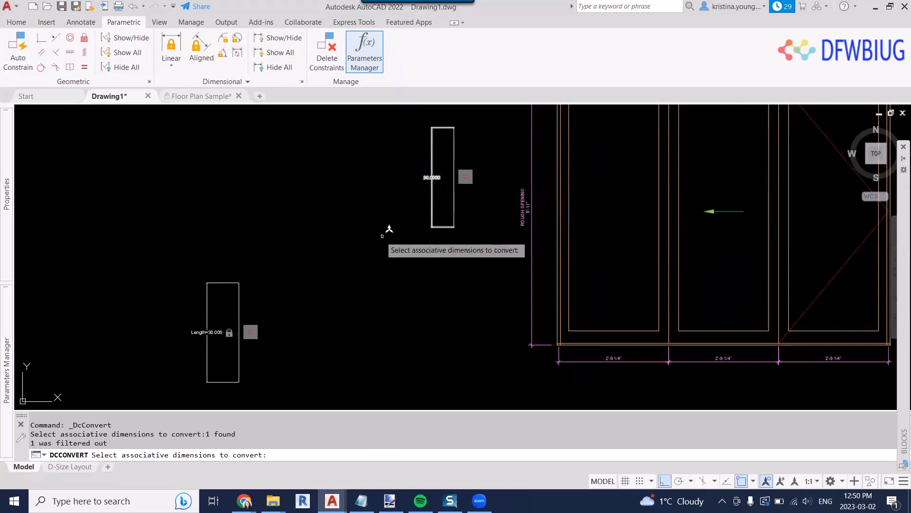
pyautogui.press('Return')
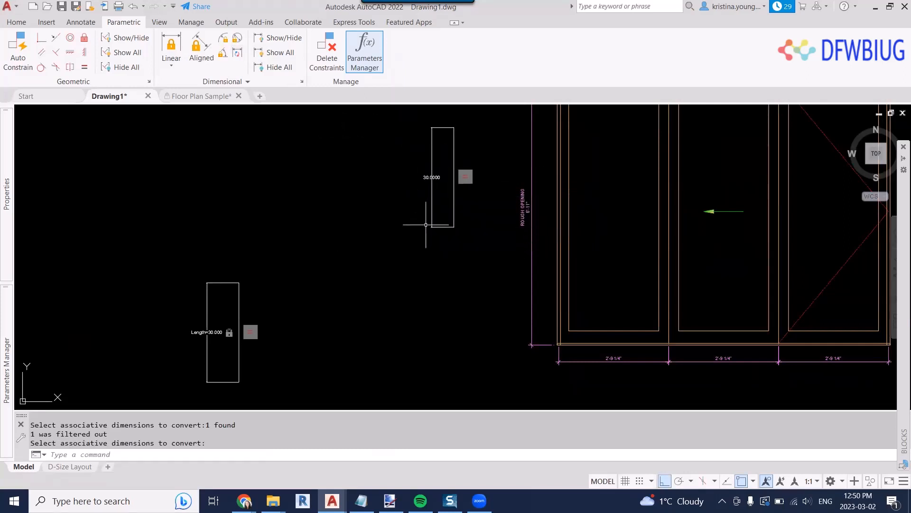
pyautogui.click(393, 216)
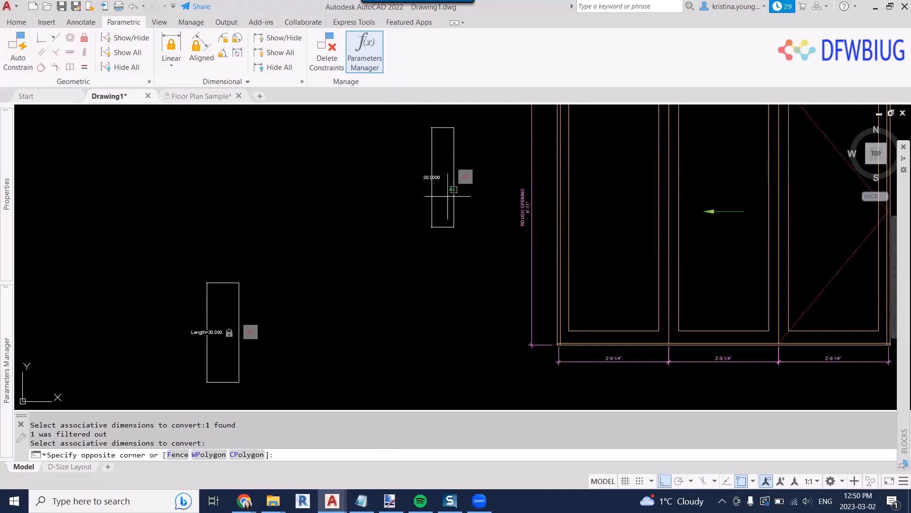
pyautogui.click(429, 195)
pyautogui.press('Escape')
pyautogui.click(430, 178)
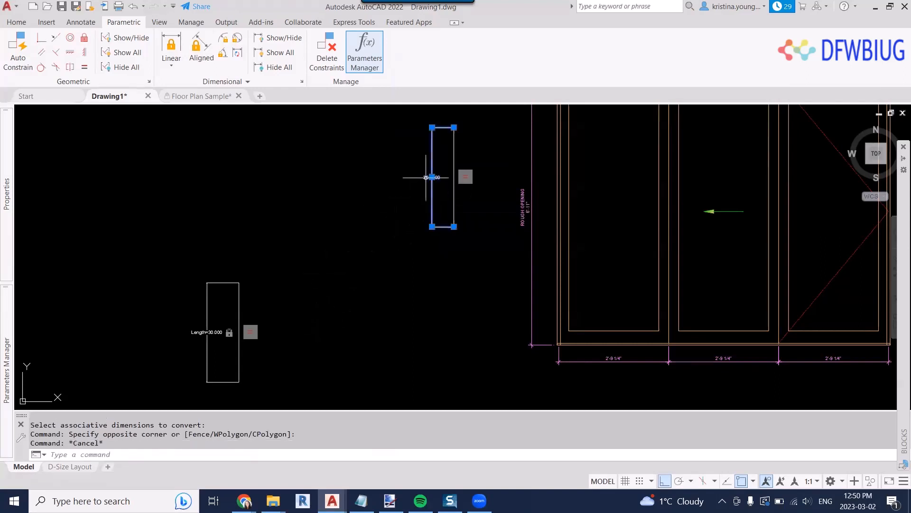
pyautogui.doubleClick(432, 178)
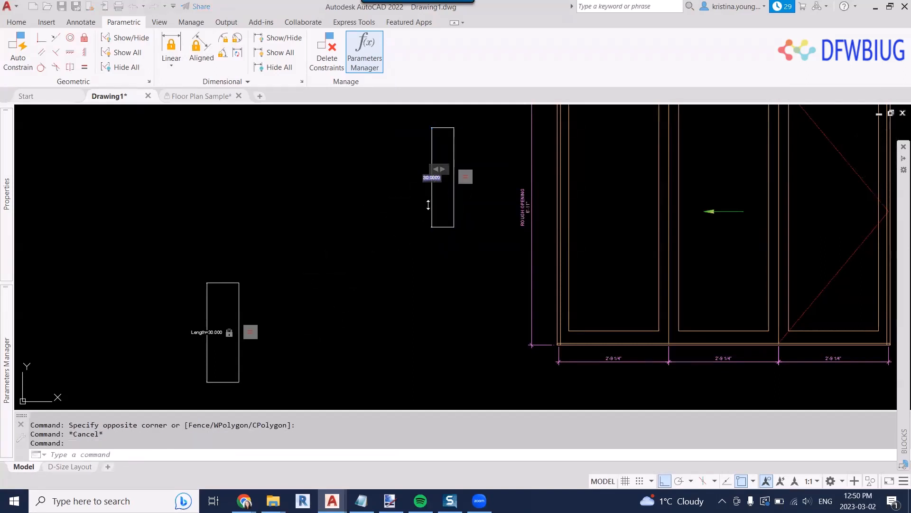
pyautogui.click(292, 206)
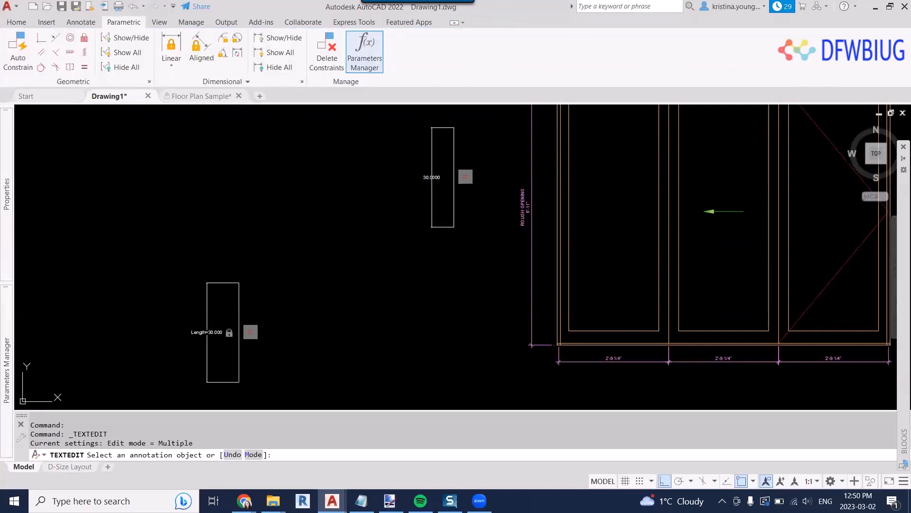
pyautogui.press('Escape')
pyautogui.press('Escape')
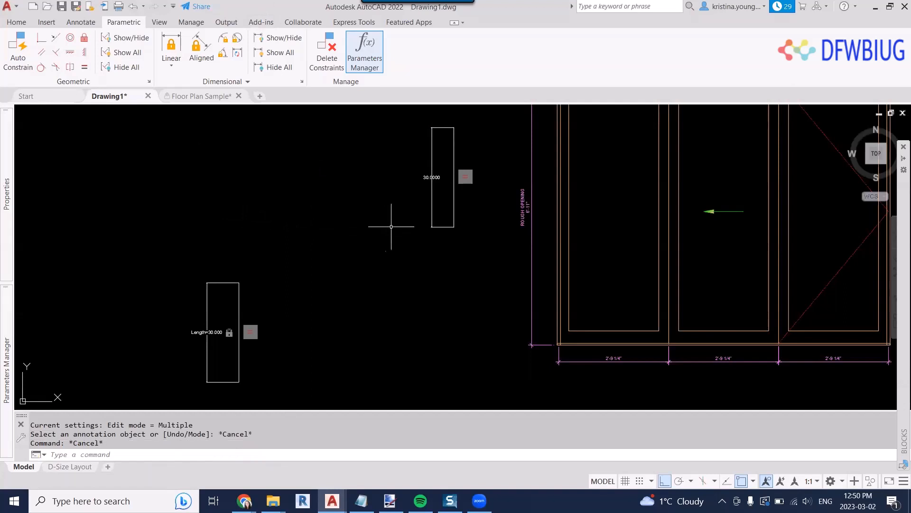
# Delete the ordinary vertical dimension beside the line nearest the door elevation
pyautogui.click(434, 238)
pyautogui.click(415, 207)
pyautogui.press('Delete')
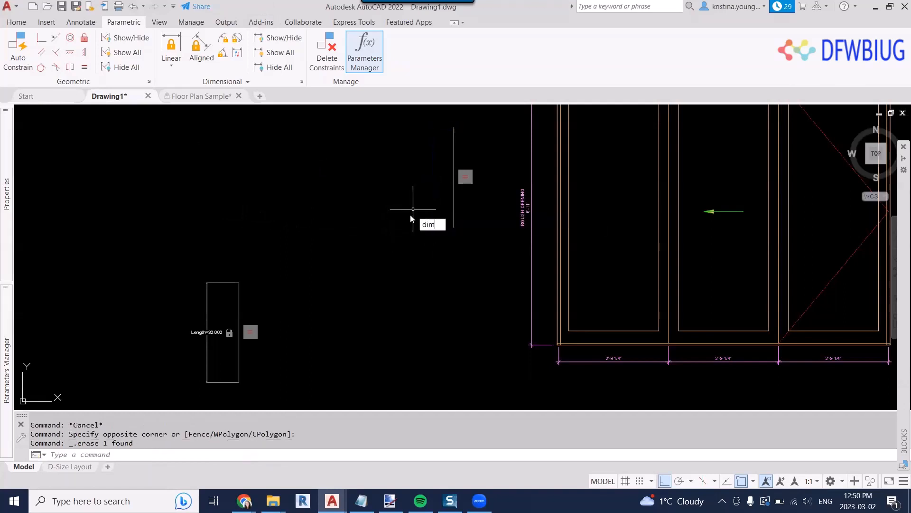
# Add a vertical dimension with the DIM command from the line's lower endpoint to its upper endpoint, placing it left of the line
pyautogui.write('dim')
pyautogui.press('Return')
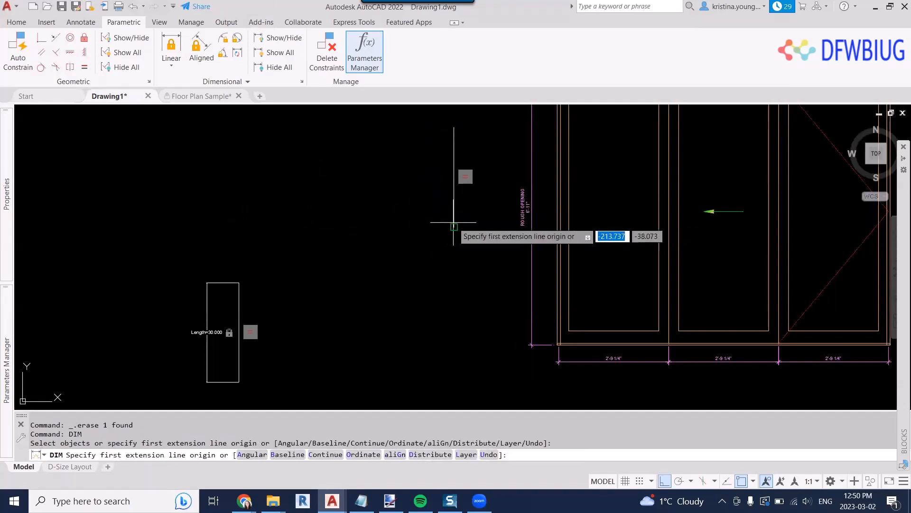
pyautogui.click(454, 227)
pyautogui.click(454, 128)
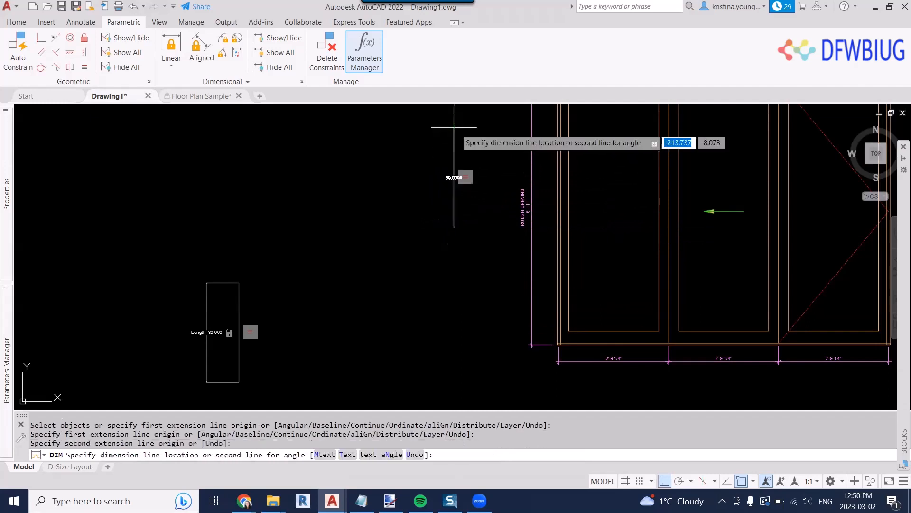
pyautogui.click(423, 186)
pyautogui.press('Escape')
# Stretch the upper end of the newly dimensioned line straight up, to a length of about 43.8
pyautogui.click(460, 218)
pyautogui.click(444, 199)
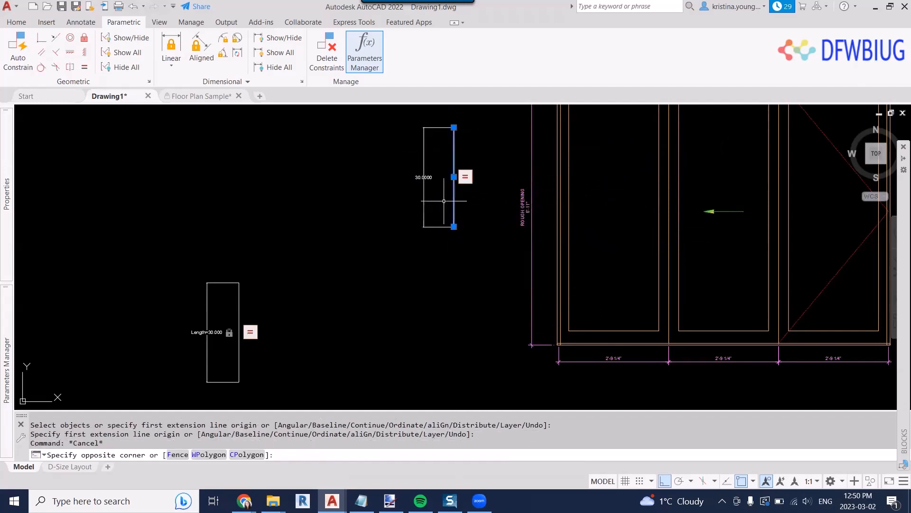
pyautogui.moveTo(463, 137); pyautogui.dragTo(458, 171, button='middle')
pyautogui.click(448, 161)
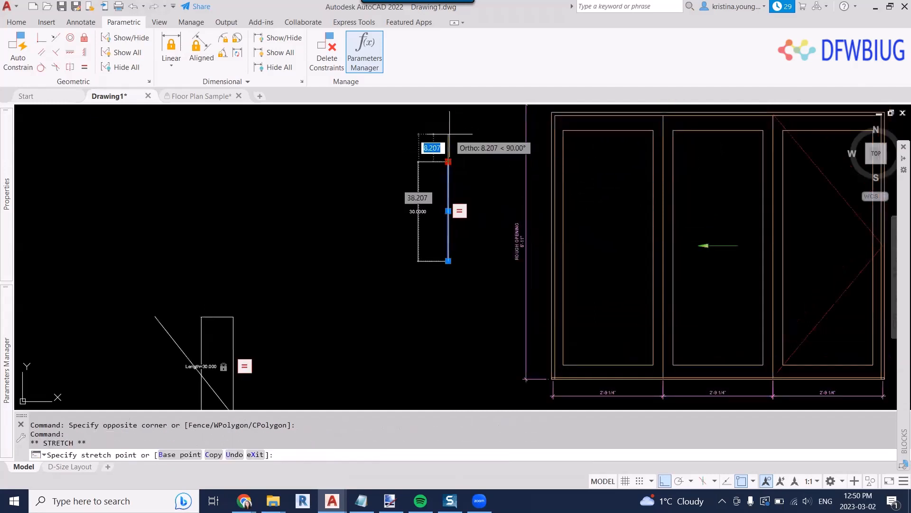
pyautogui.click(449, 117)
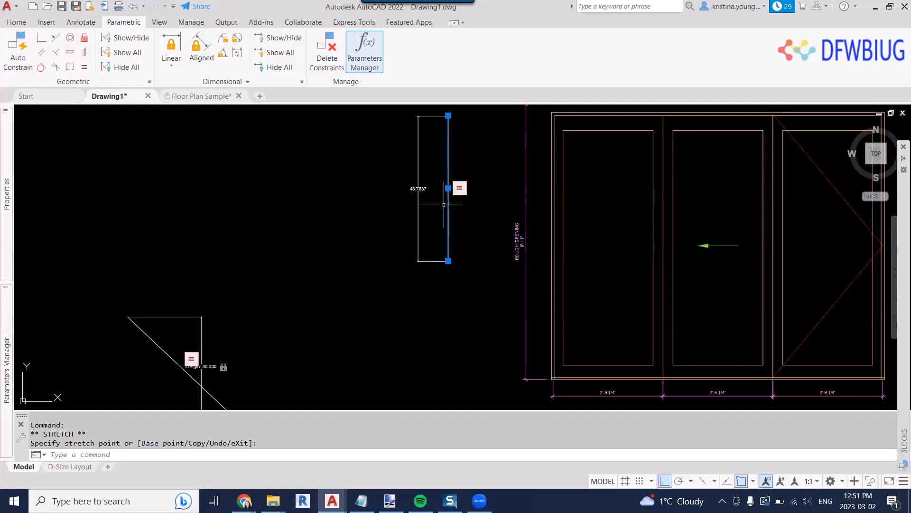
# Apply a Vertical constraint to the slanted line beside the Length constraint
pyautogui.moveTo(257, 368)
pyautogui.mouseDown(button='middle')
pyautogui.moveTo(295, 224)
pyautogui.moveTo(326, 249)
pyautogui.moveTo(329, 266)
pyautogui.mouseUp(button='middle')
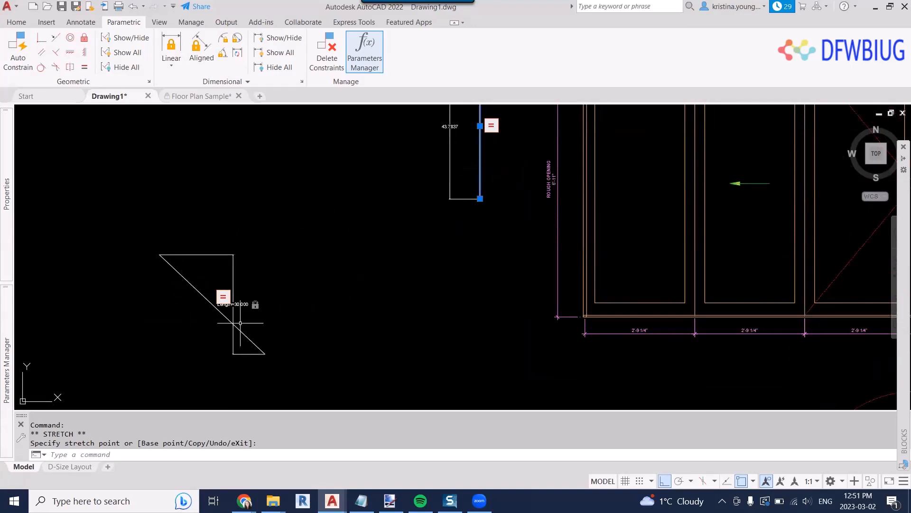
pyautogui.scroll(4, 238, 319)
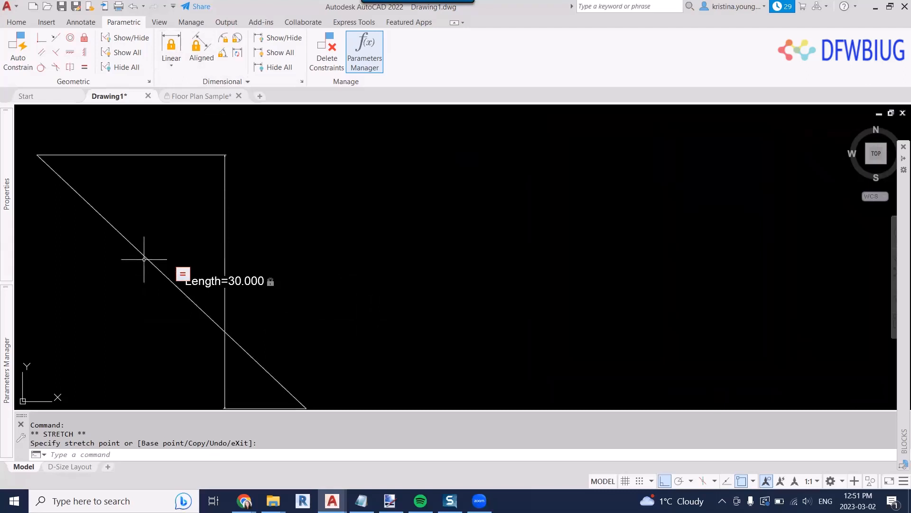
pyautogui.scroll(-4, 325, 240)
pyautogui.moveTo(439, 193)
pyautogui.mouseDown(button='middle')
pyautogui.moveTo(474, 268)
pyautogui.moveTo(484, 262)
pyautogui.mouseUp(button='middle')
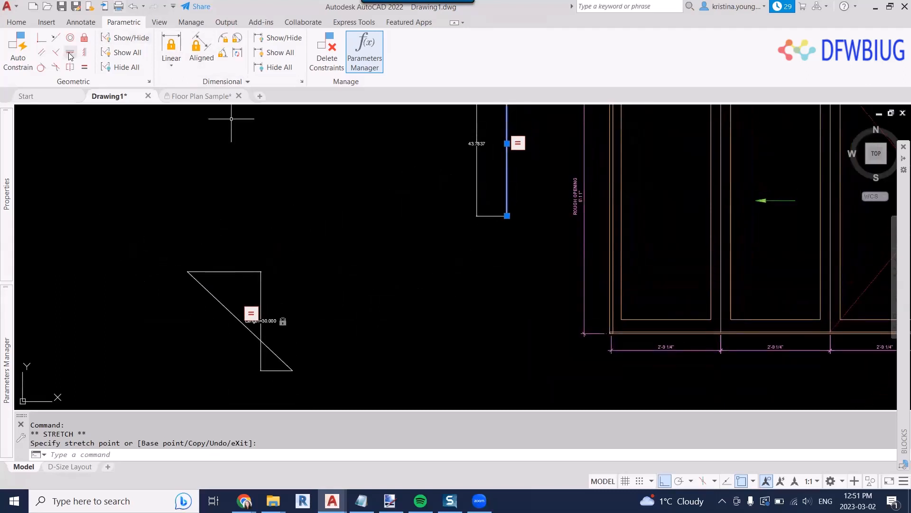
pyautogui.click(85, 54)
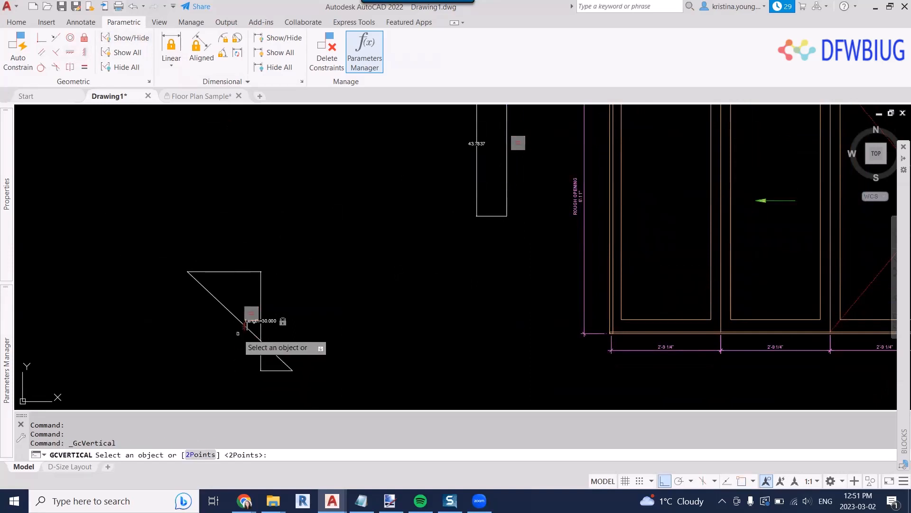
pyautogui.click(228, 307)
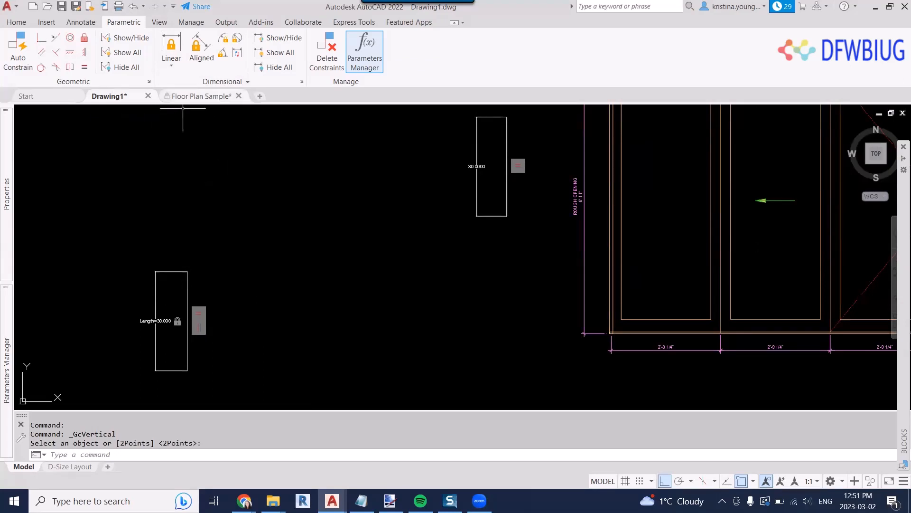
# Convert the ordinary vertical dimension on the line nearest the door elevation into a dimensional constraint
pyautogui.click(464, 165)
pyautogui.click(464, 165)
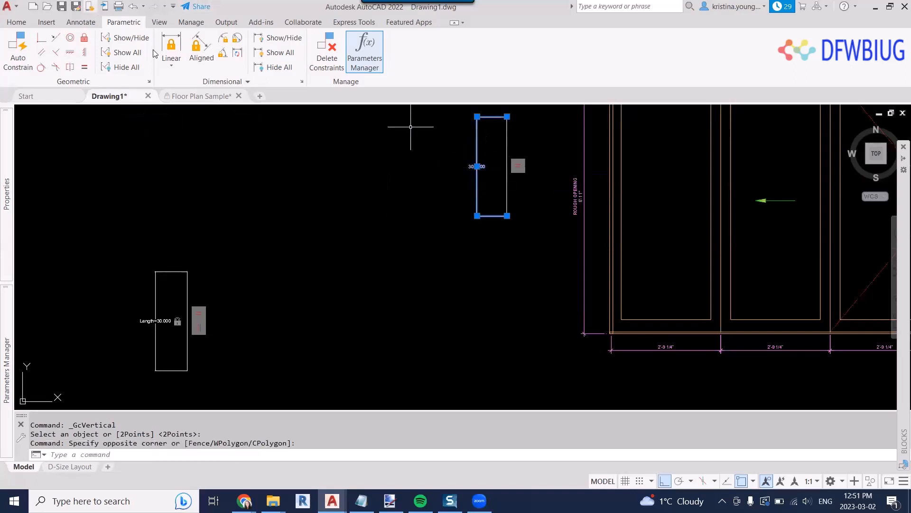
pyautogui.press('Escape')
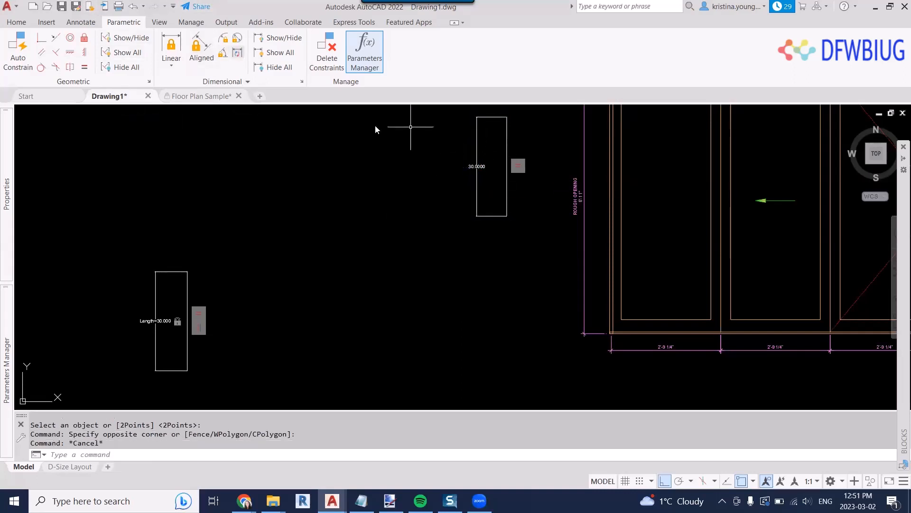
pyautogui.click(242, 54)
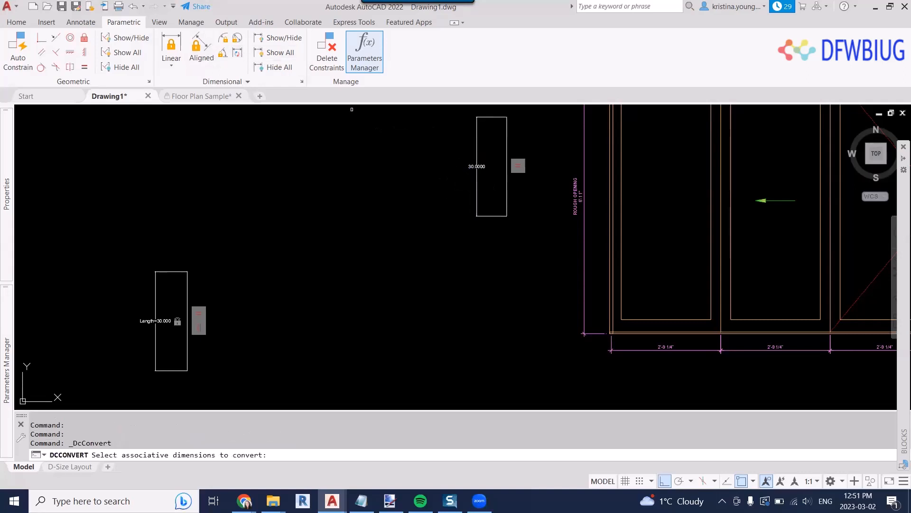
pyautogui.click(479, 166)
pyautogui.press('Return')
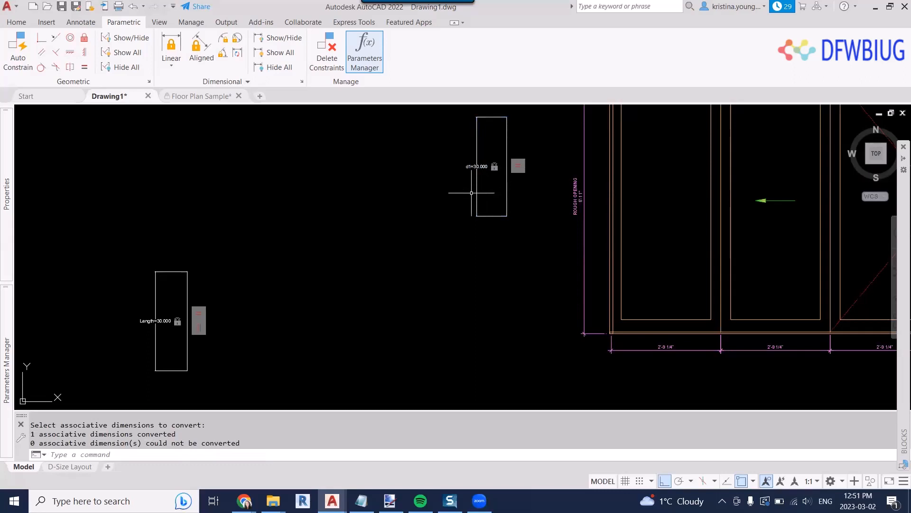
# Rename the converted constraint's parameter d1 as Width
pyautogui.scroll(4, 495, 167)
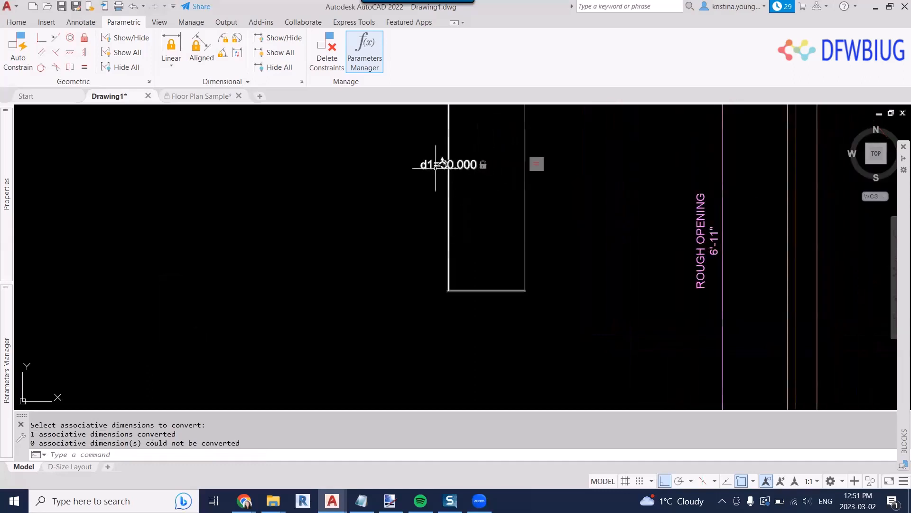
pyautogui.click(436, 164)
pyautogui.doubleClick(436, 165)
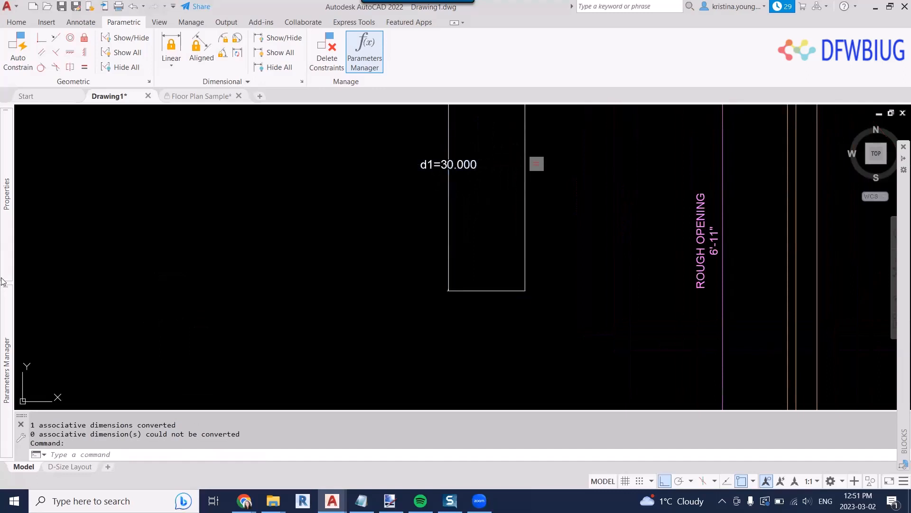
pyautogui.moveTo(7, 339)
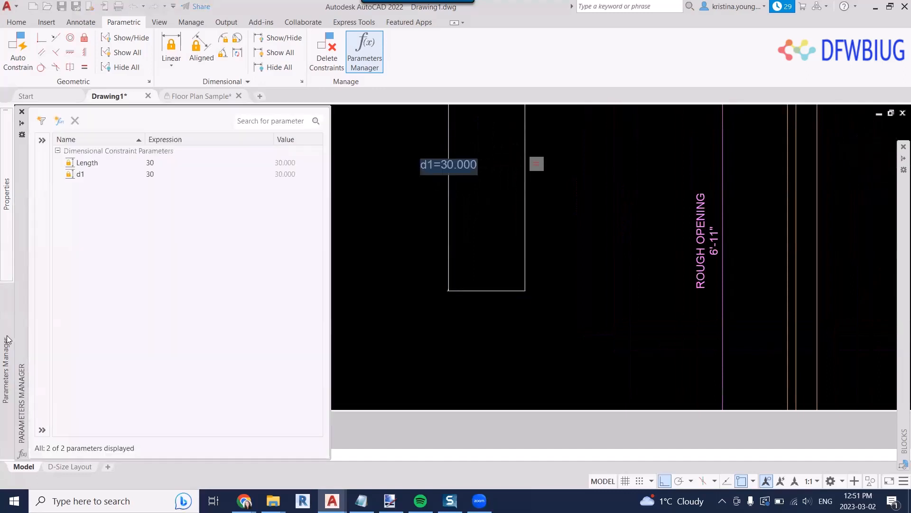
pyautogui.click(92, 173)
pyautogui.click(92, 173)
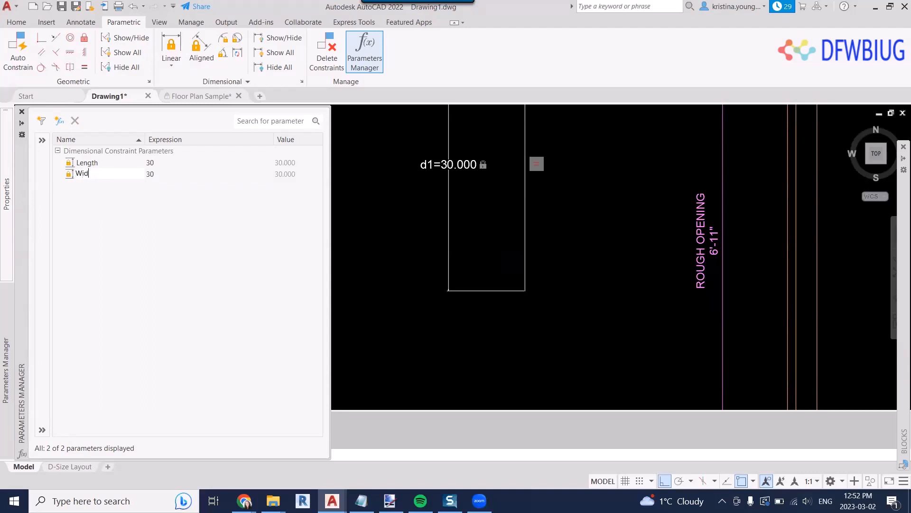
pyautogui.press('Return')
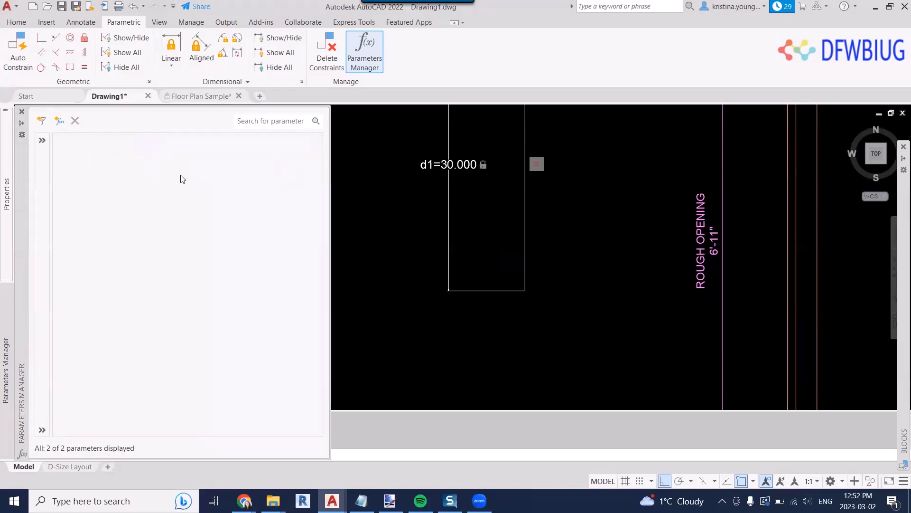
# Set the Width parameter's expression to Length/2 and end the text editing command
pyautogui.click(197, 171)
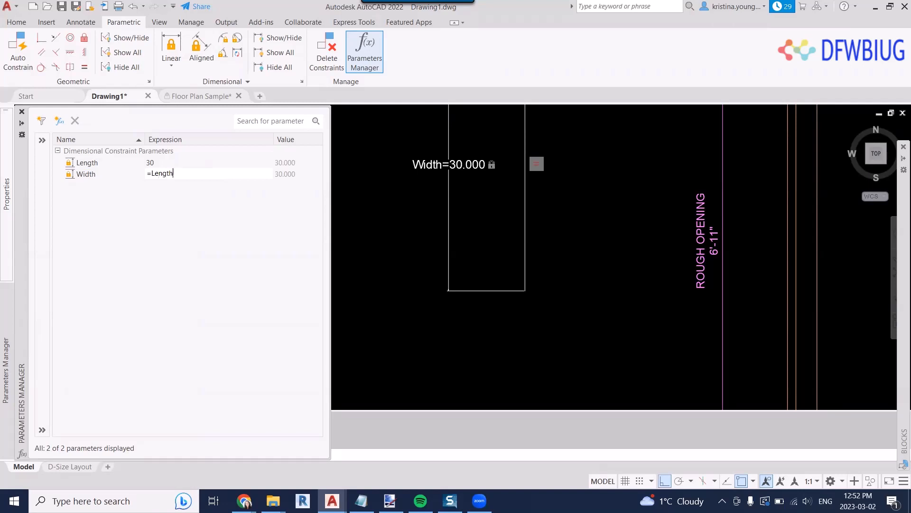
pyautogui.press('Return')
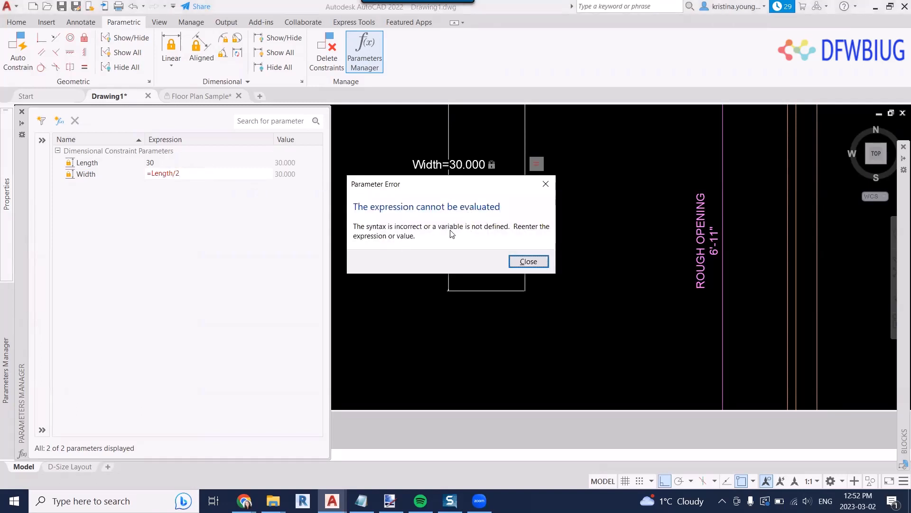
pyautogui.press('Return')
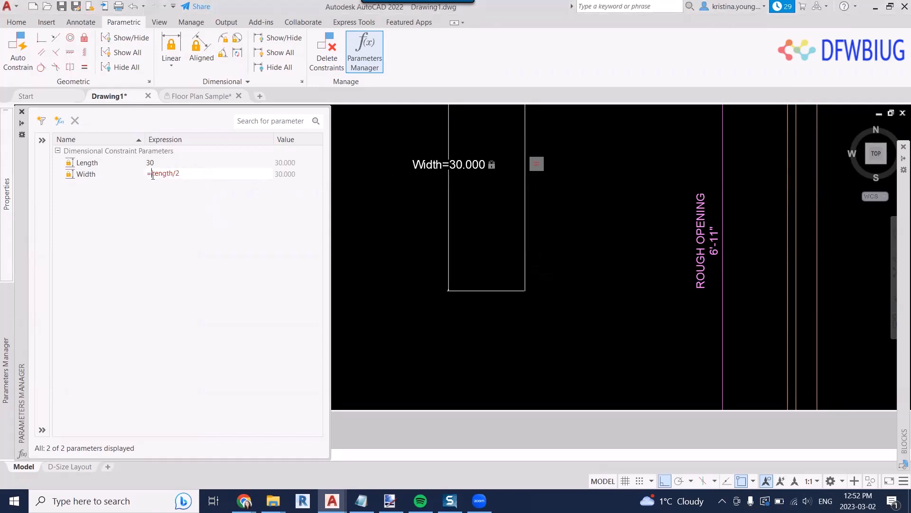
pyautogui.press('BackSpace')
pyautogui.press('Return')
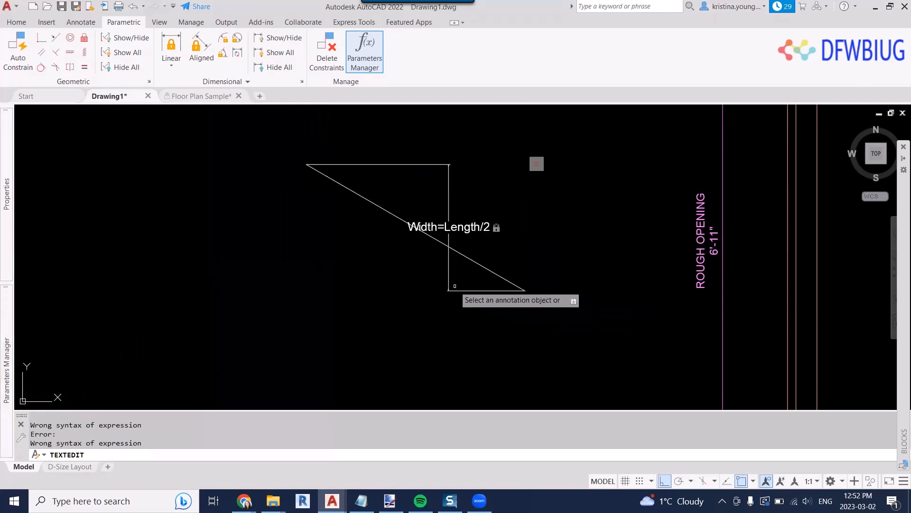
pyautogui.press('Escape')
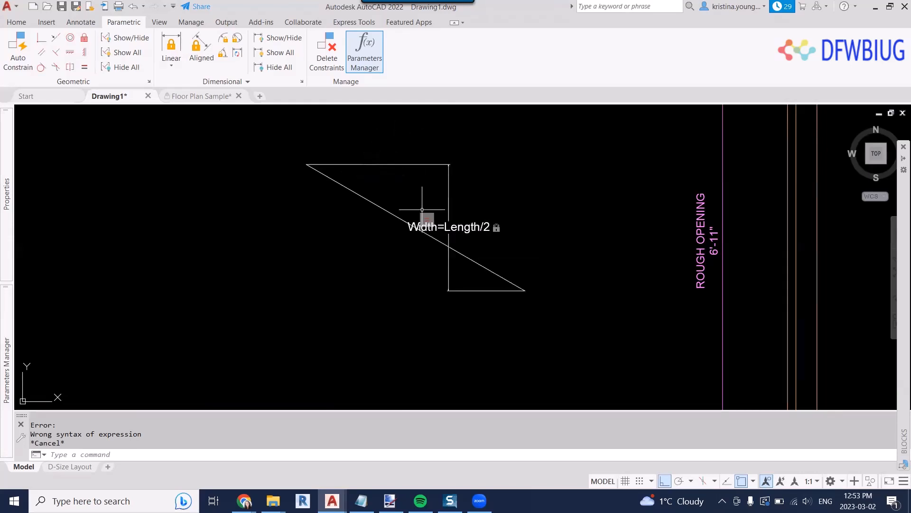
# Delete the Equal constraint from the slanted line at the Width=Length/2 constraint
pyautogui.moveTo(2, 242)
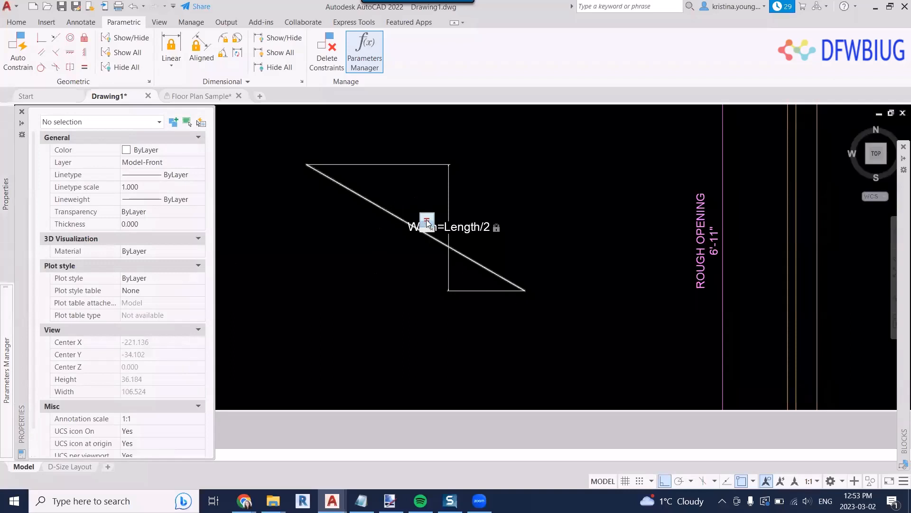
pyautogui.rightClick(428, 222)
pyautogui.click(454, 227)
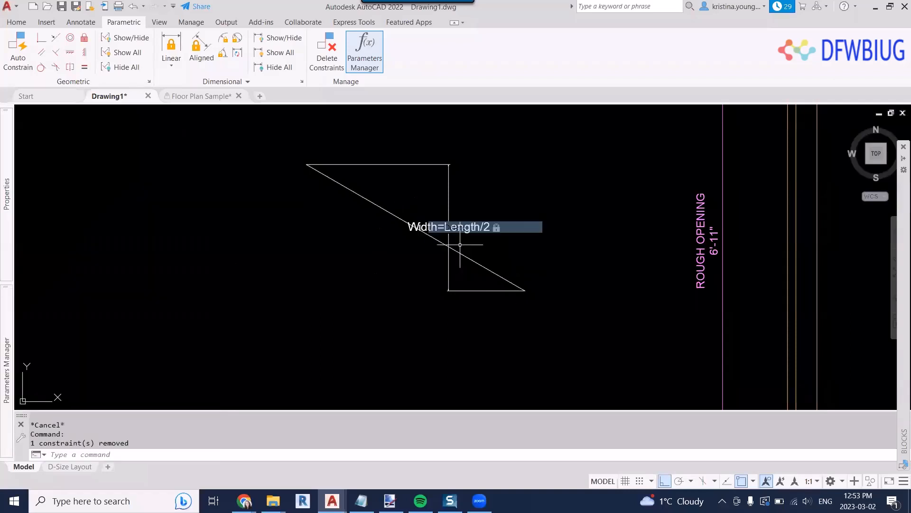
pyautogui.moveTo(8, 324)
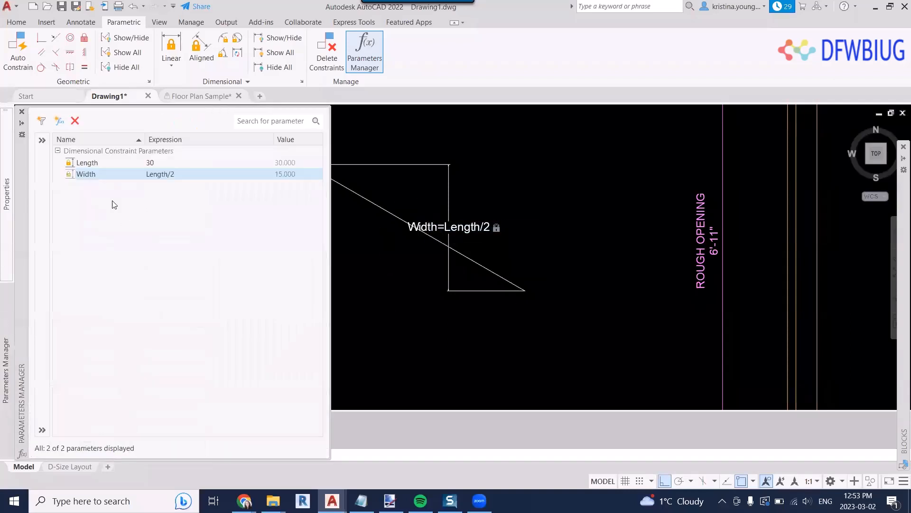
pyautogui.doubleClick(187, 175)
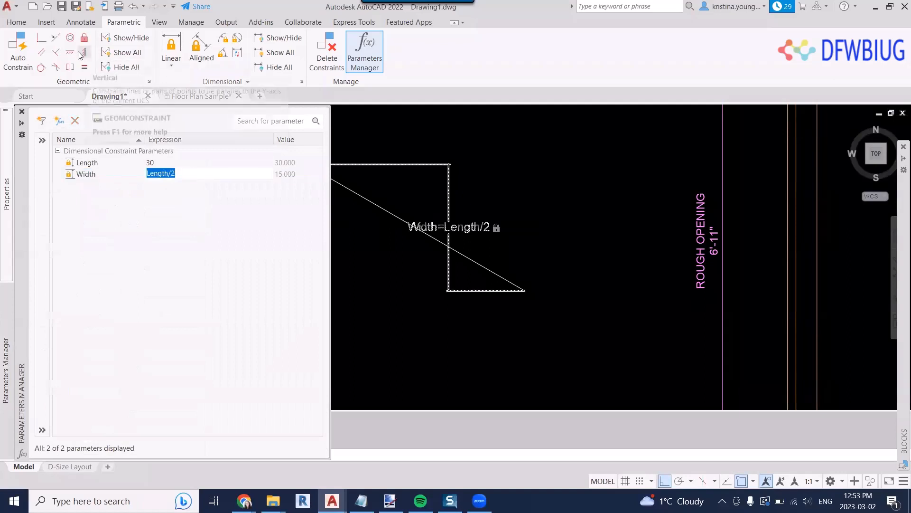
pyautogui.click(275, 188)
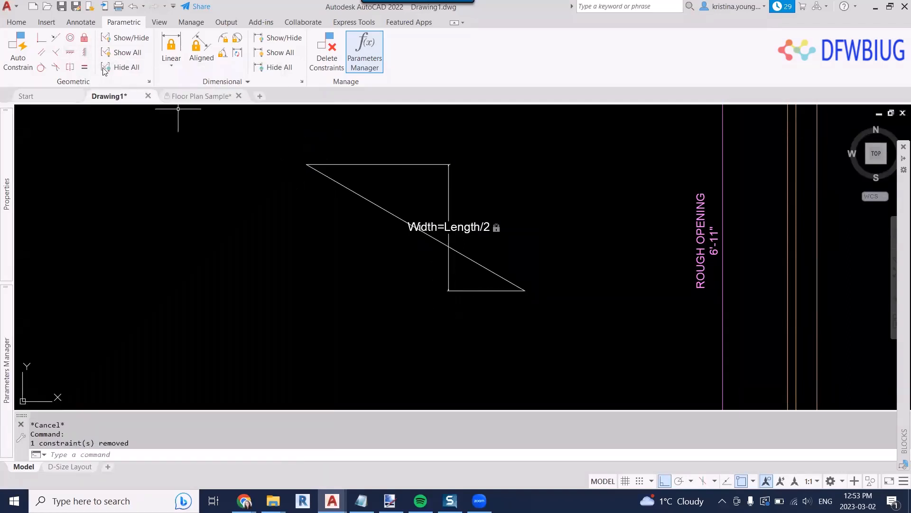
# Try to apply a Horizontal constraint to the slanted line at the Width constraint
pyautogui.click(70, 52)
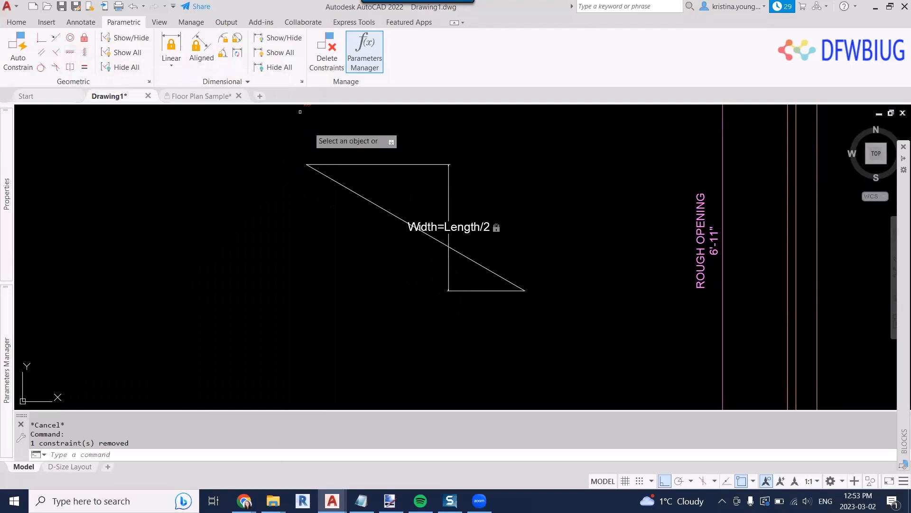
pyautogui.click(347, 189)
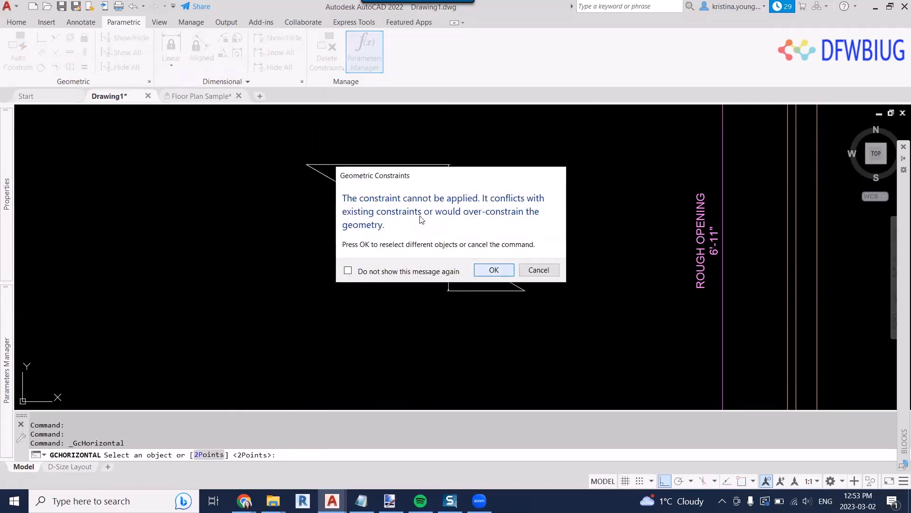
pyautogui.press('Return')
pyautogui.press('Escape')
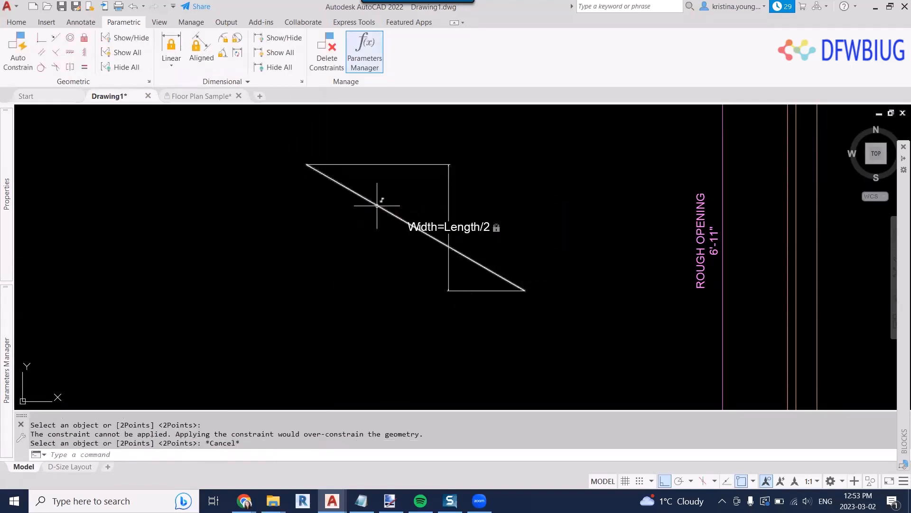
# Apply a Vertical constraint to the slanted line at the Width constraint
pyautogui.click(84, 52)
pyautogui.click(375, 204)
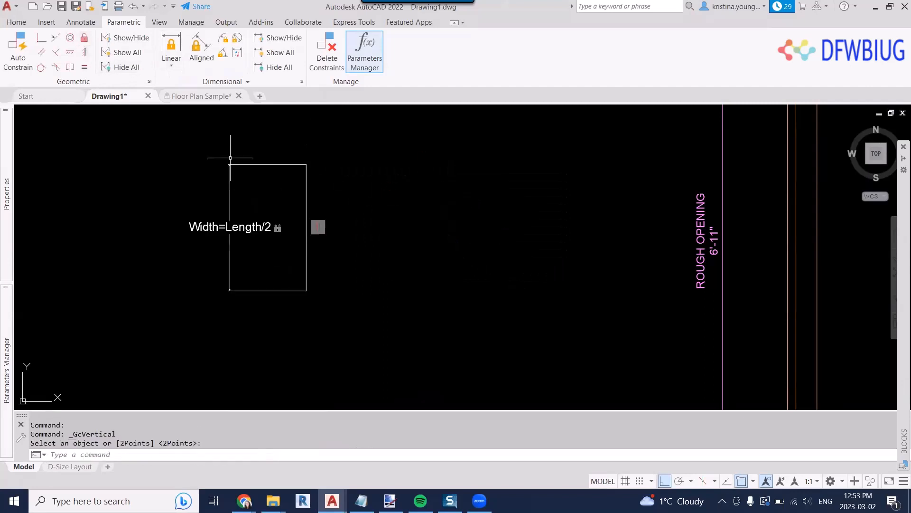
pyautogui.moveTo(8, 251)
# Move the Width line with its dimensional constraint beside the Length-constrained line, with Ortho turned off
pyautogui.scroll(-6, 377, 266)
pyautogui.moveTo(377, 266); pyautogui.dragTo(548, 217, button='middle')
pyautogui.click(567, 234)
pyautogui.click(530, 162)
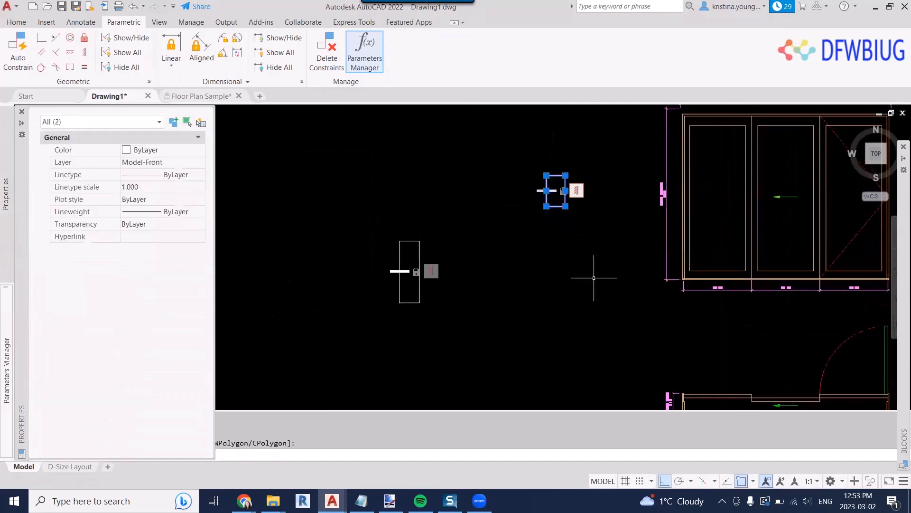
pyautogui.write('M')
pyautogui.press('Return')
pyautogui.click(596, 259)
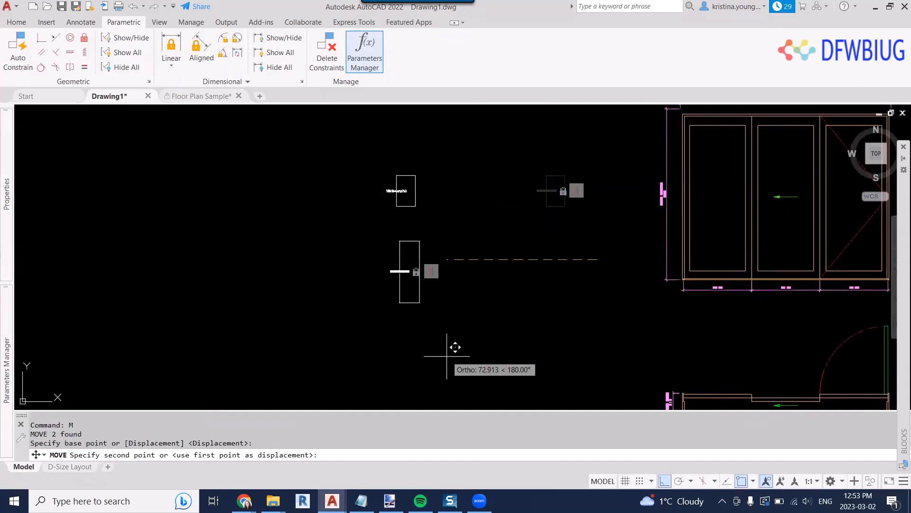
pyautogui.press('F8')
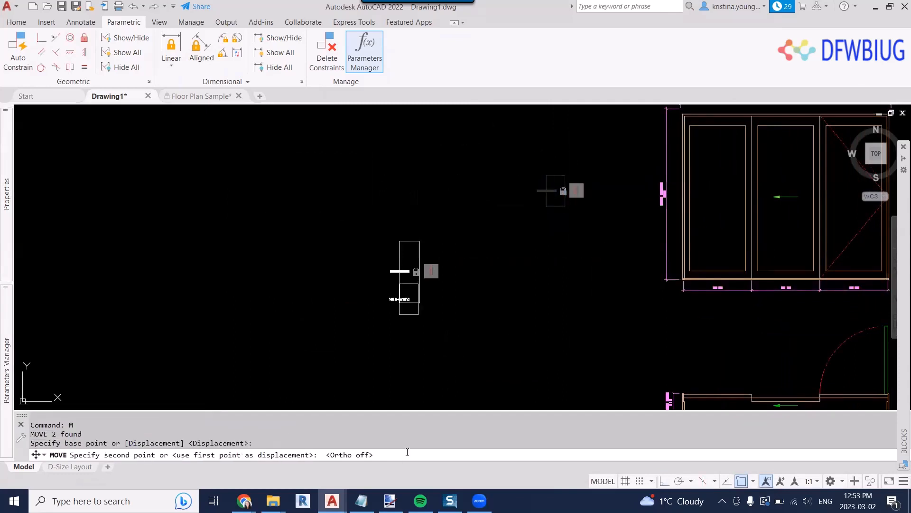
pyautogui.click(492, 349)
# Set the Width constraint's expression to Length/2.5 and end the text editing command
pyautogui.scroll(6, 434, 310)
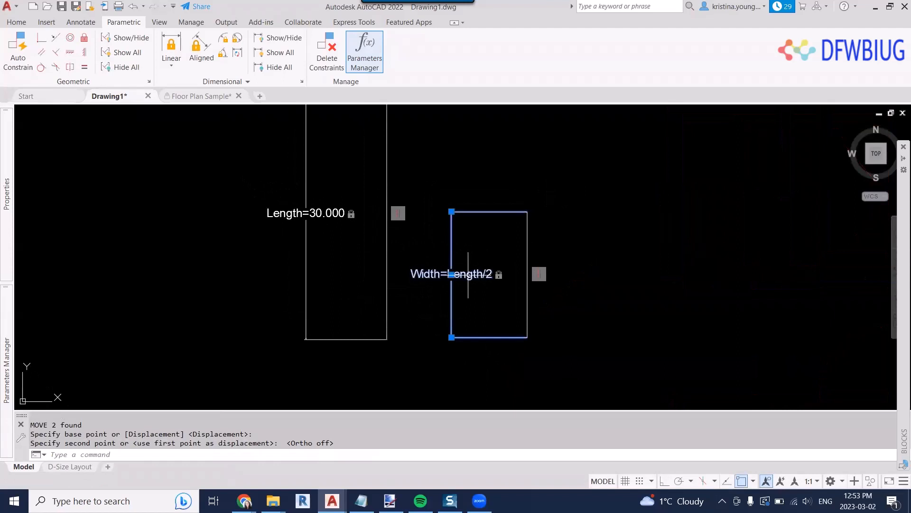
pyautogui.click(468, 275)
pyautogui.doubleClick(492, 274)
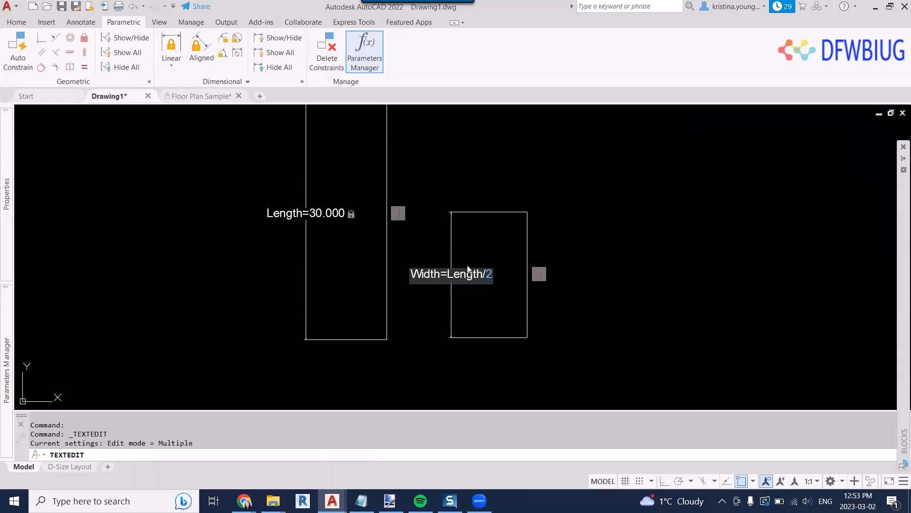
pyautogui.press('End')
pyautogui.write('.5')
pyautogui.press('Return')
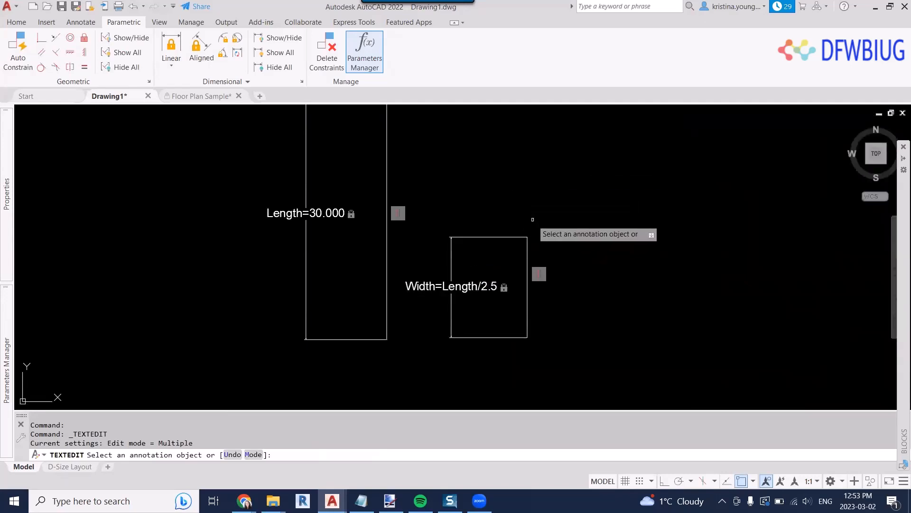
pyautogui.press('Escape')
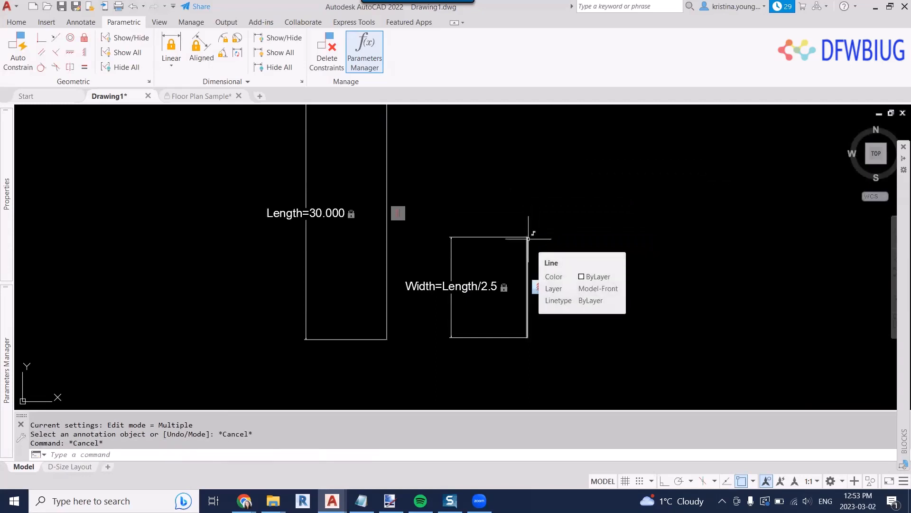
pyautogui.scroll(-8, 570, 204)
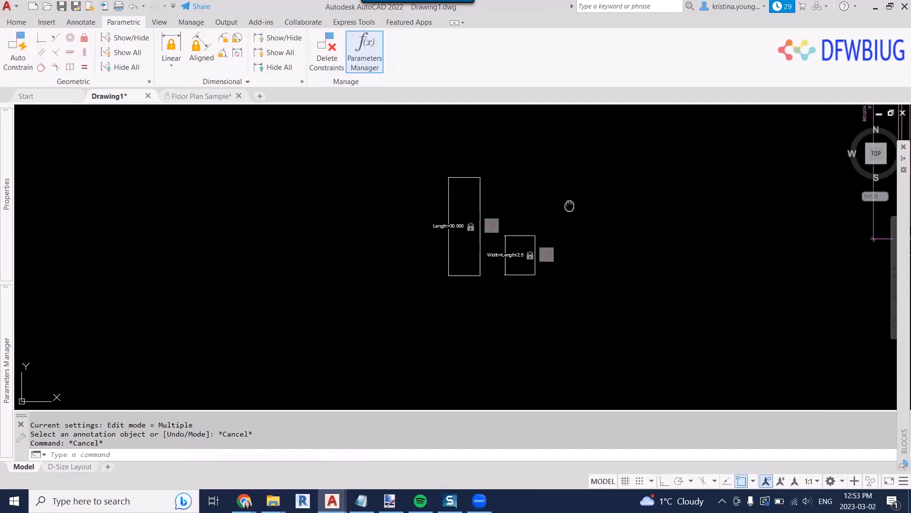
pyautogui.scroll(2, 603, 203)
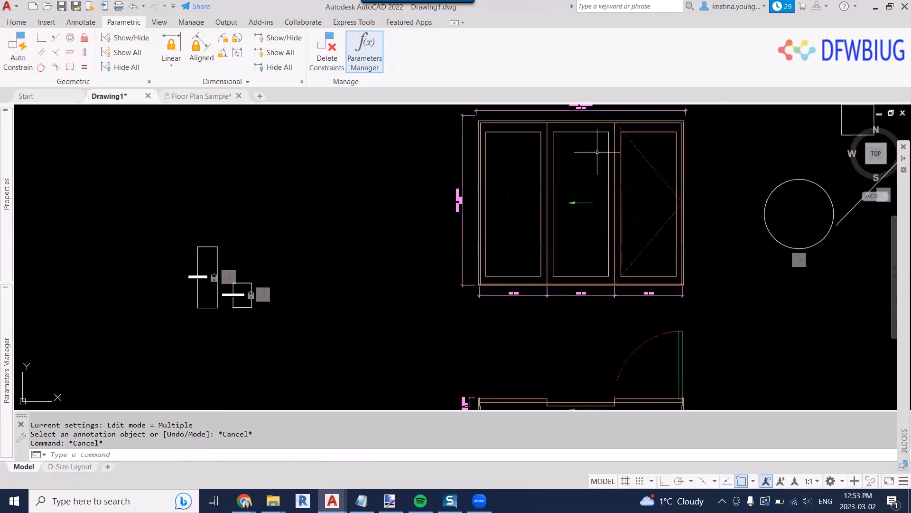
pyautogui.scroll(-1, 579, 171)
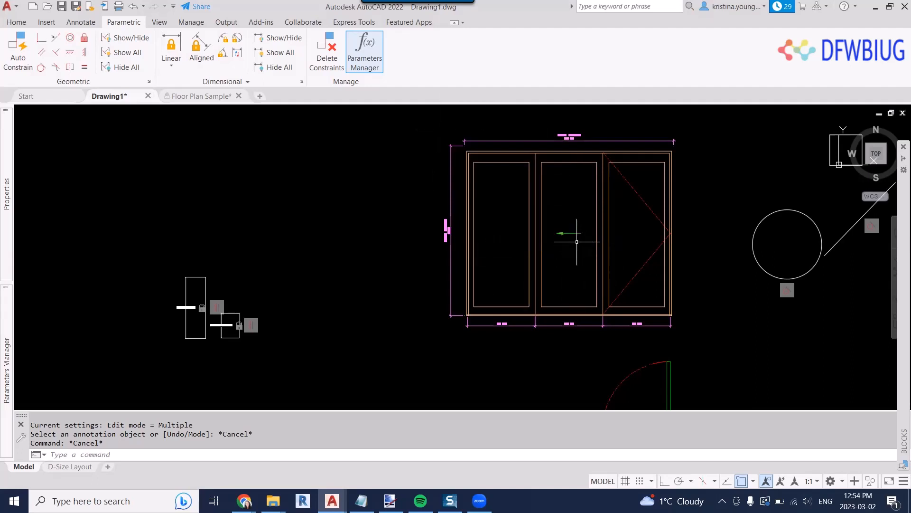
pyautogui.scroll(2, 193, 305)
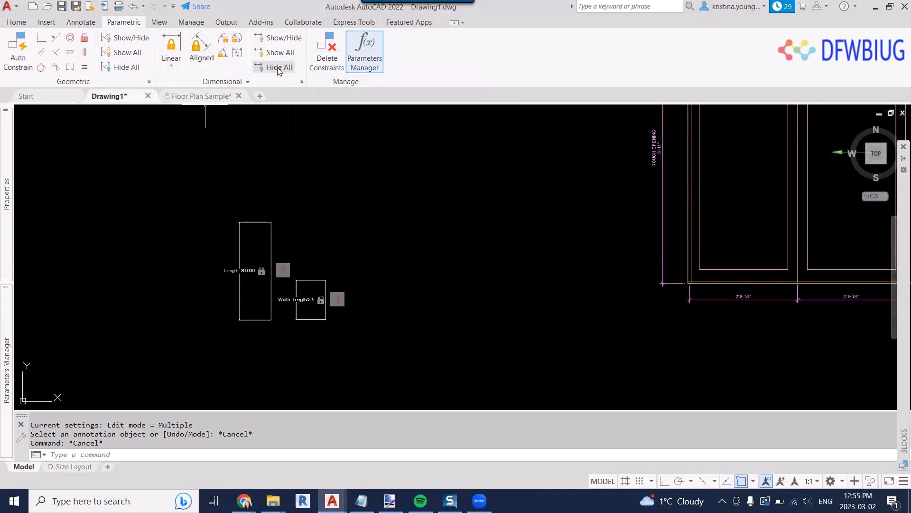
# Show all dimensional constraints in the drawing and try to hide them all
pyautogui.click(288, 53)
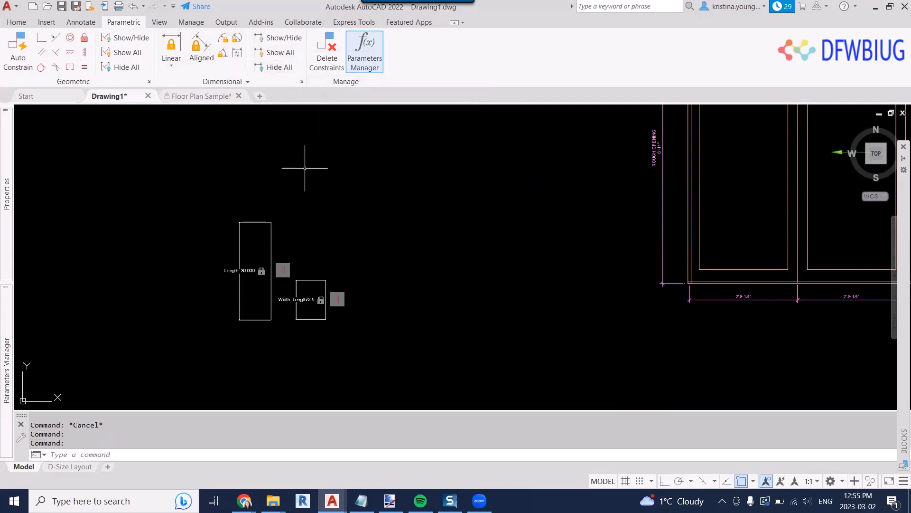
pyautogui.moveTo(267, 207); pyautogui.dragTo(288, 218, button='middle')
pyautogui.press('Escape')
pyautogui.click(281, 69)
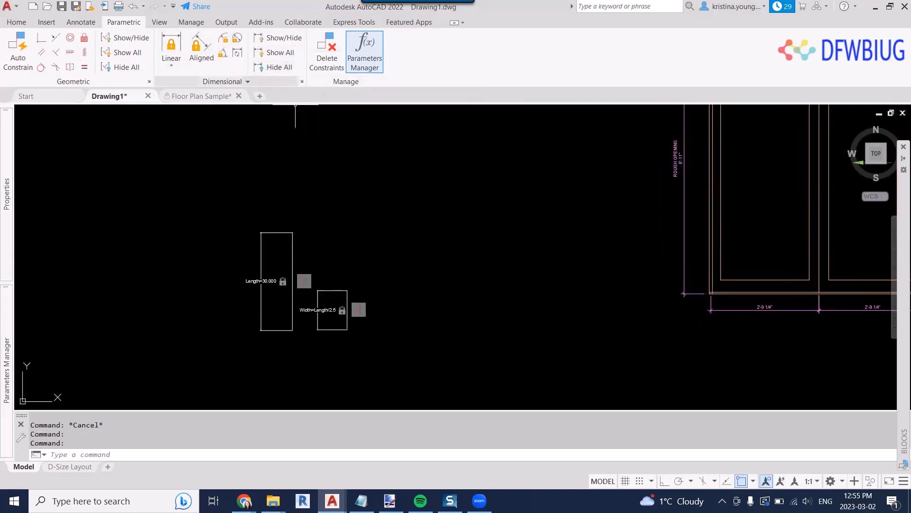
# Select the Length constraint and try to hide all dimensional constraints, cancelling the Show/Hide command at the end
pyautogui.scroll(4, 283, 277)
pyautogui.click(281, 308)
pyautogui.click(192, 256)
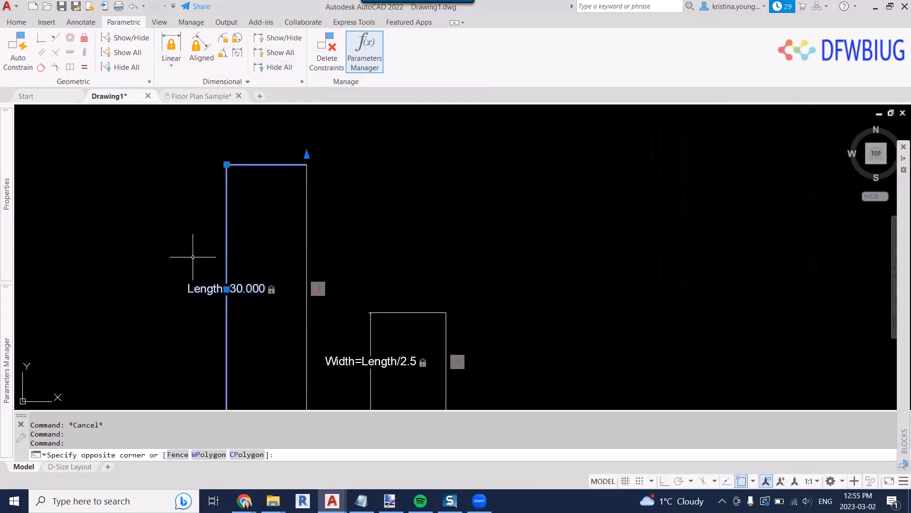
pyautogui.click(291, 70)
pyautogui.scroll(-4, 252, 230)
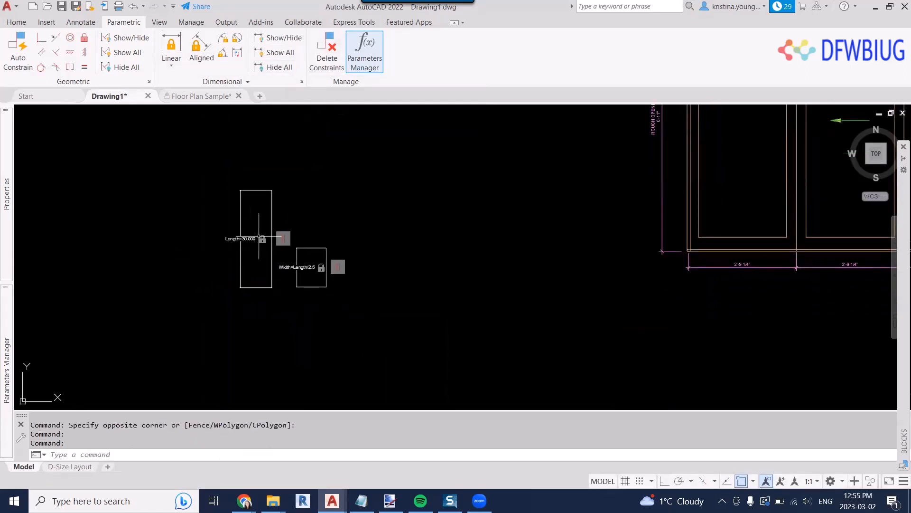
pyautogui.scroll(4, 259, 238)
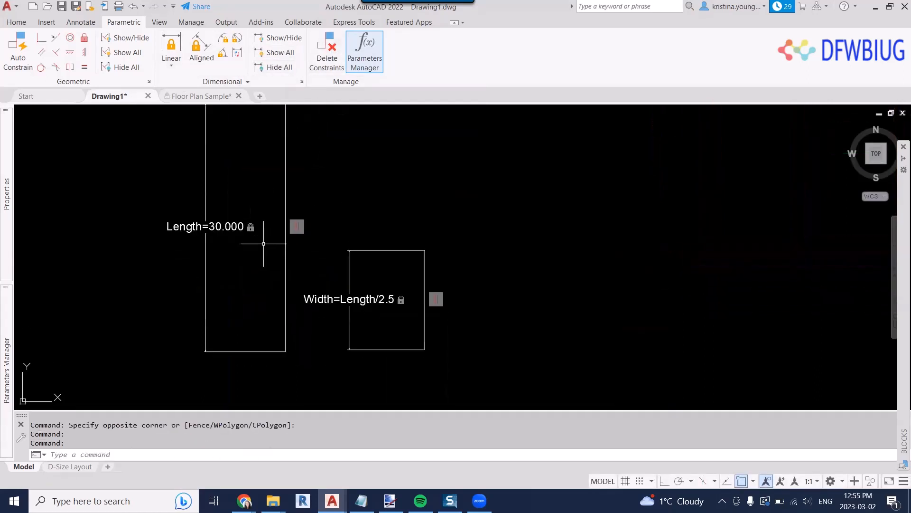
pyautogui.click(278, 67)
pyautogui.click(275, 39)
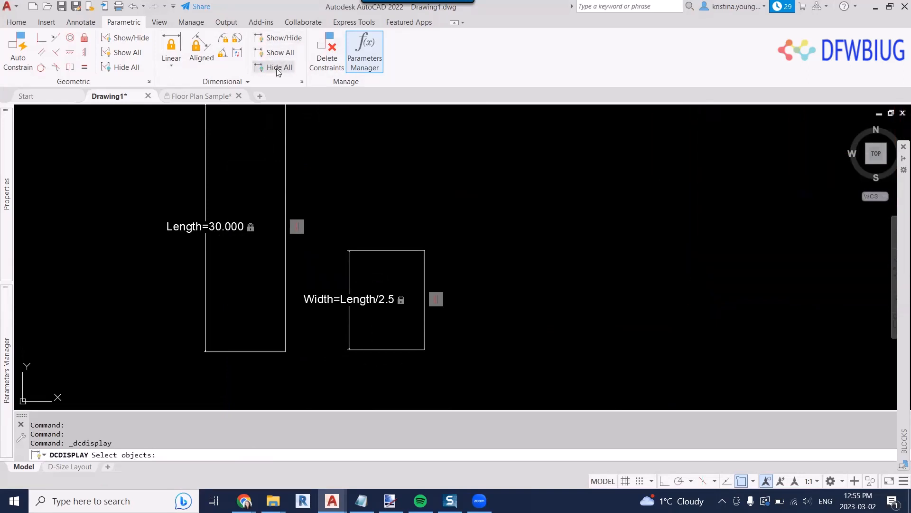
pyautogui.press('Escape')
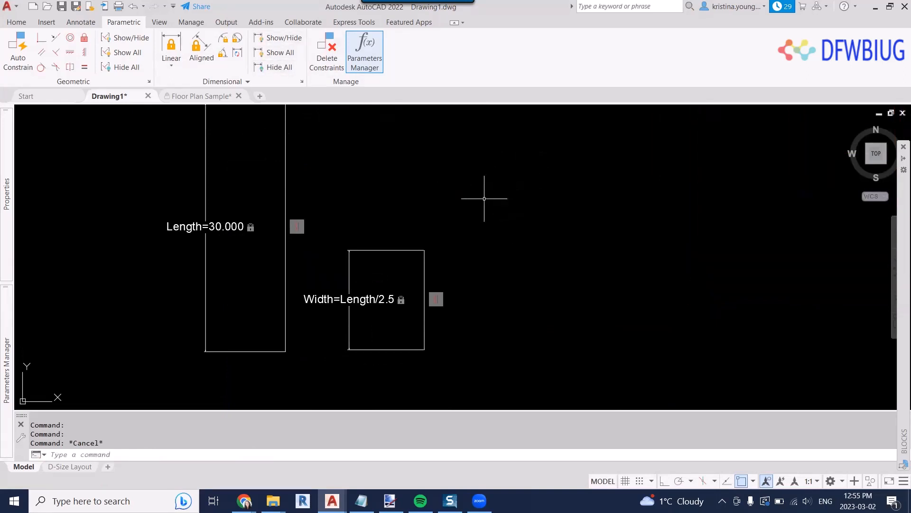
# Create a user parameter named Height with the expression 10 in the Parameters Manager
pyautogui.moveTo(360, 164)
pyautogui.mouseDown(button='middle')
pyautogui.moveTo(366, 179)
pyautogui.moveTo(339, 164)
pyautogui.mouseUp(button='middle')
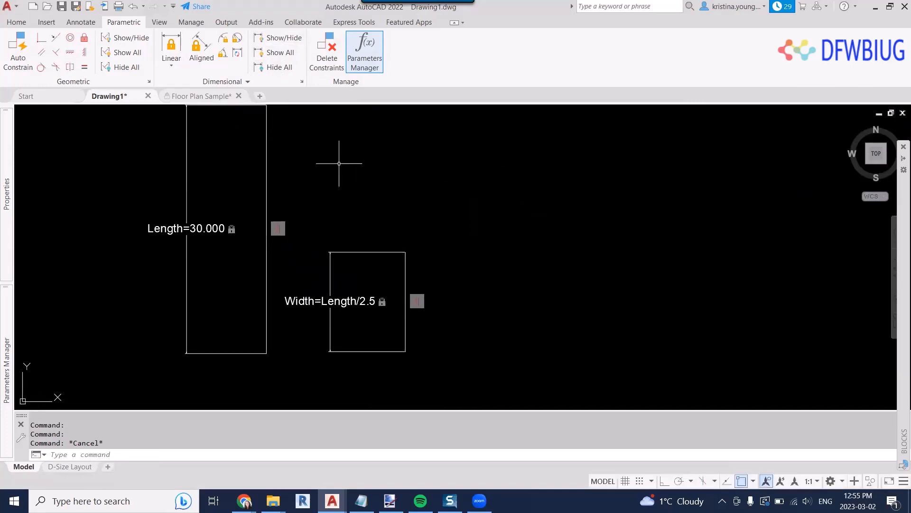
pyautogui.scroll(-4, 339, 163)
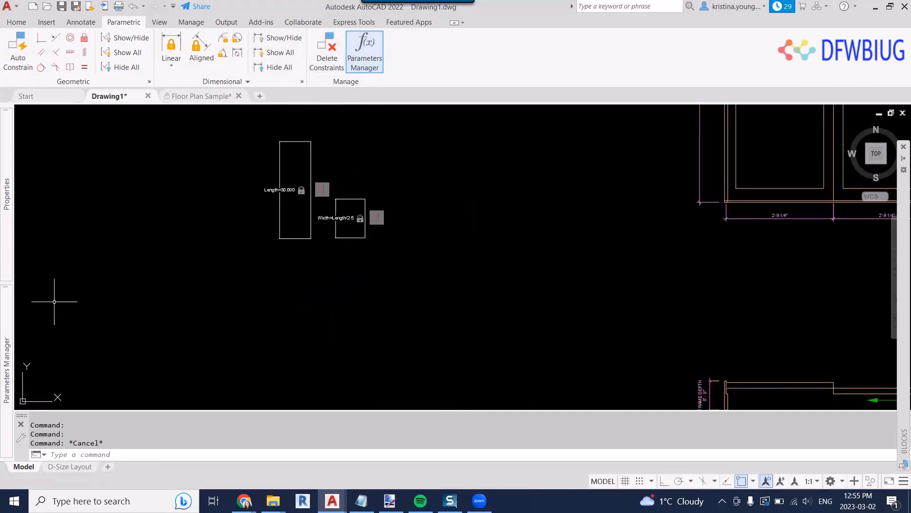
pyautogui.moveTo(6, 360)
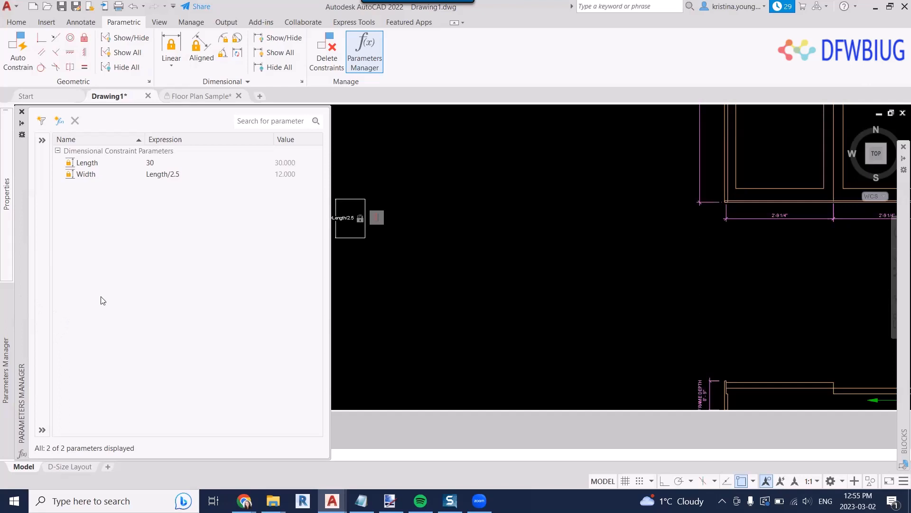
pyautogui.click(364, 53)
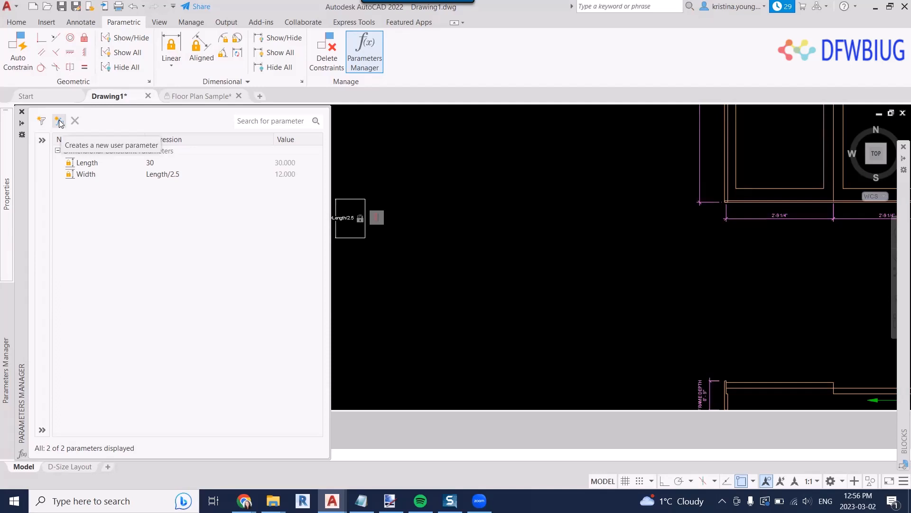
pyautogui.click(59, 121)
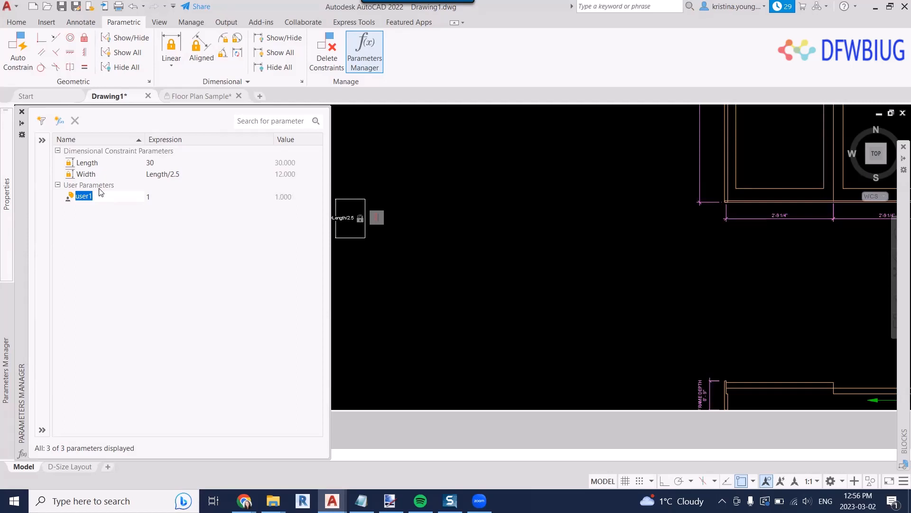
pyautogui.write('Height')
pyautogui.press('Tab')
pyautogui.write('10')
pyautogui.press('Return')
# Open the Width parameter's expression for editing in the Parameters Manager
pyautogui.doubleClick(163, 174)
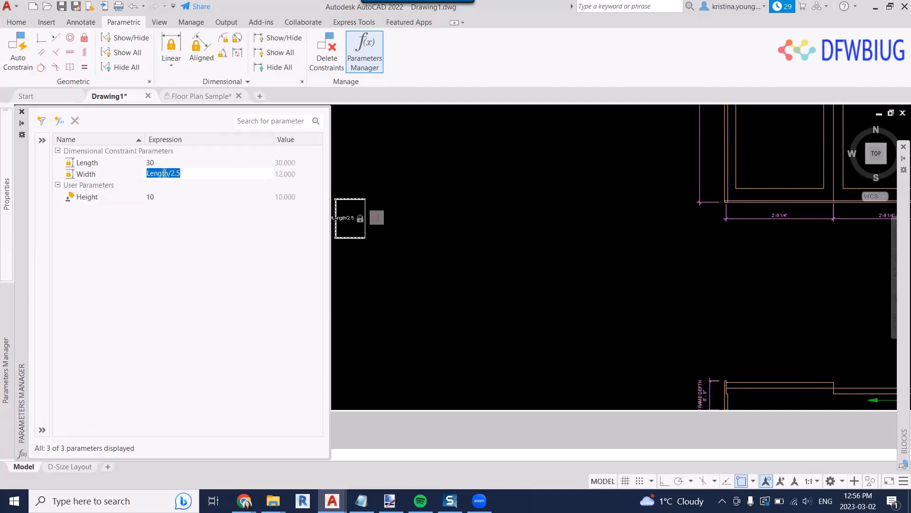
# Set the Width parameter's expression to Height*3
pyautogui.write('Height*3')
pyautogui.press('Return')
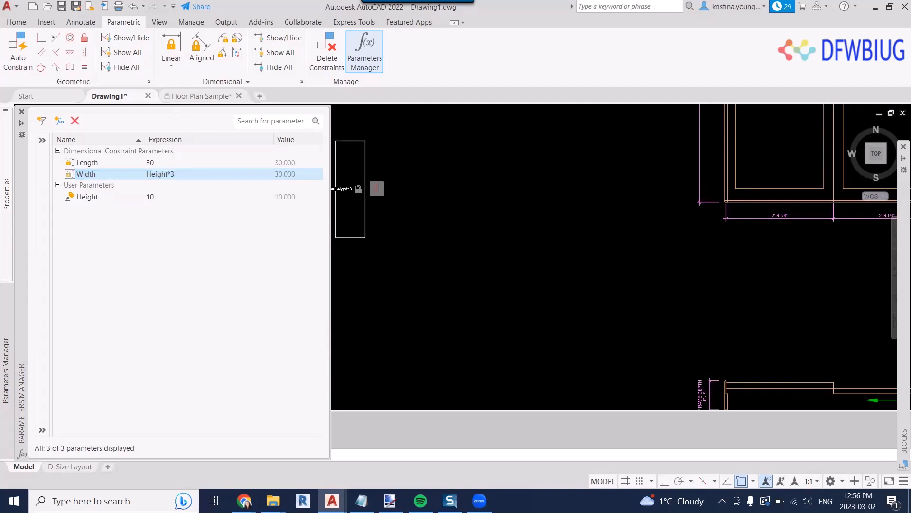
pyautogui.scroll(3, 468, 219)
pyautogui.scroll(4, 408, 192)
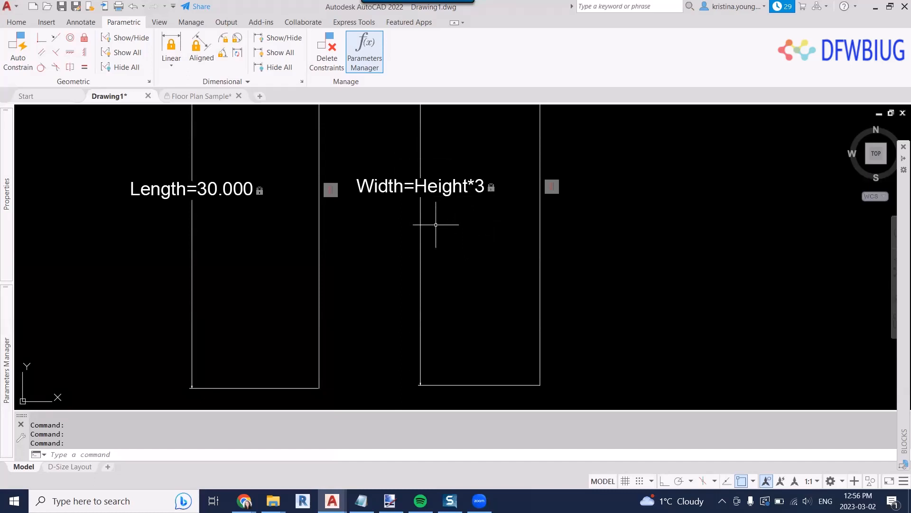
pyautogui.write('AN')
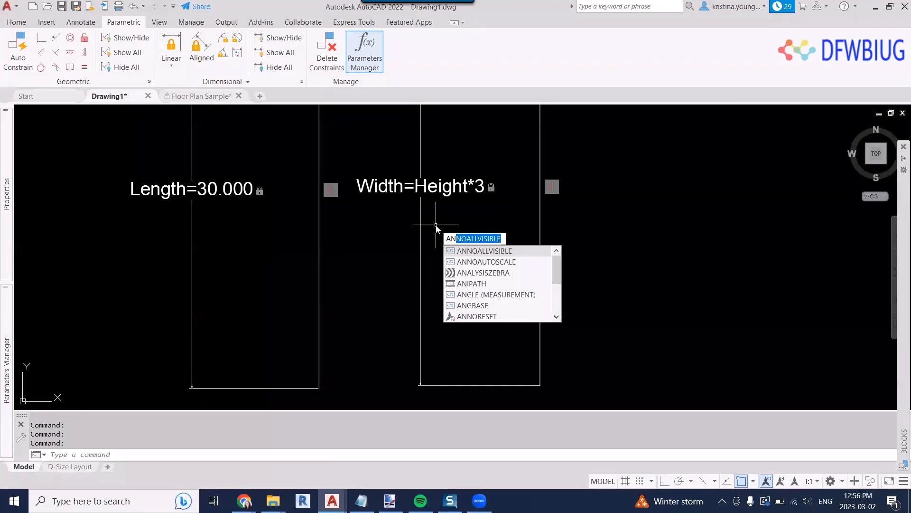
pyautogui.write('NO')
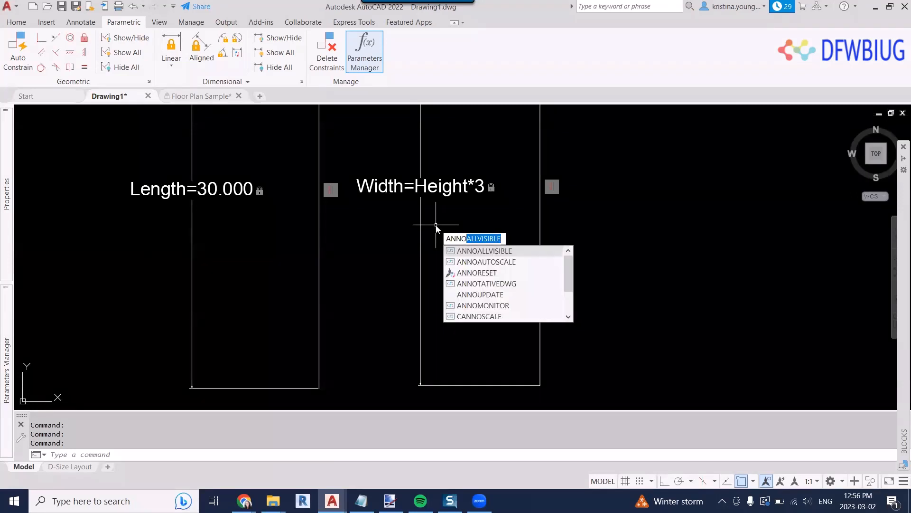
pyautogui.scroll(-2, 482, 294)
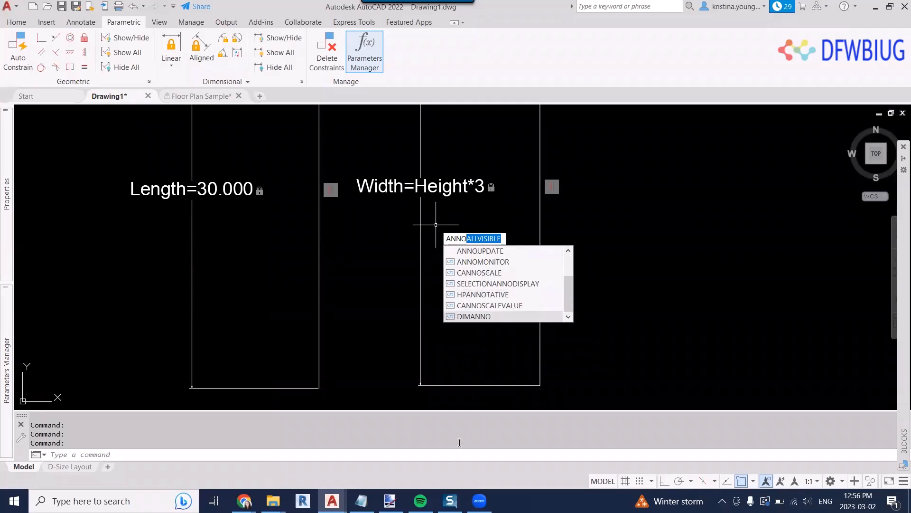
pyautogui.press('Escape')
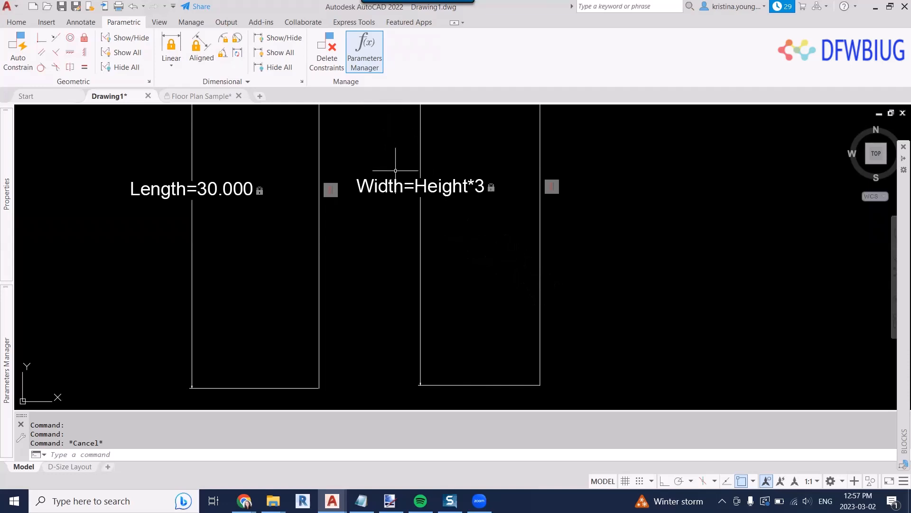
# Show the parameter filter tree in the Parameters Manager and select the Height user parameter
pyautogui.moveTo(11, 356)
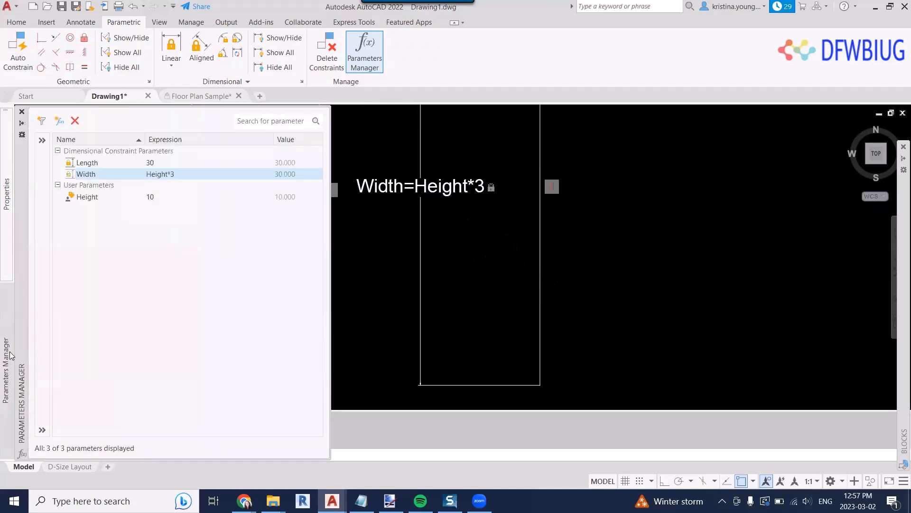
pyautogui.click(42, 140)
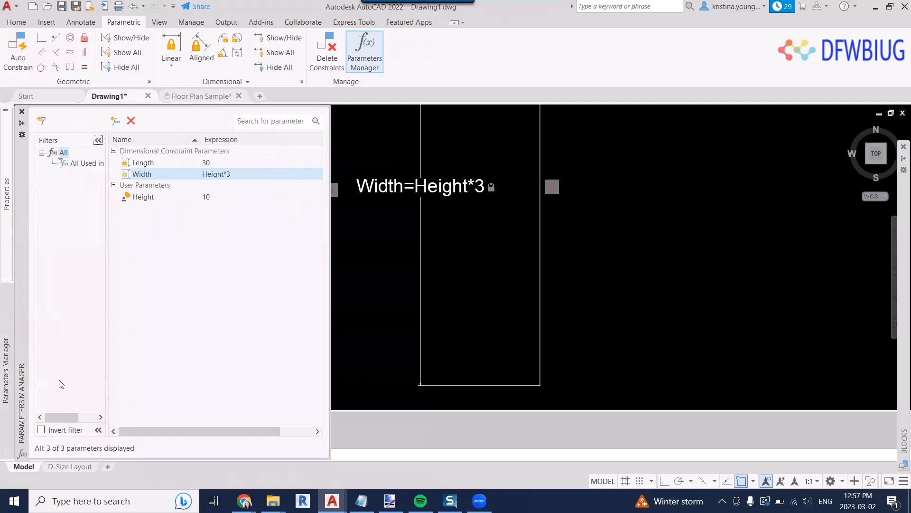
pyautogui.moveTo(62, 417)
pyautogui.mouseDown()
pyautogui.moveTo(83, 417)
pyautogui.moveTo(62, 417)
pyautogui.mouseUp()
pyautogui.click(145, 196)
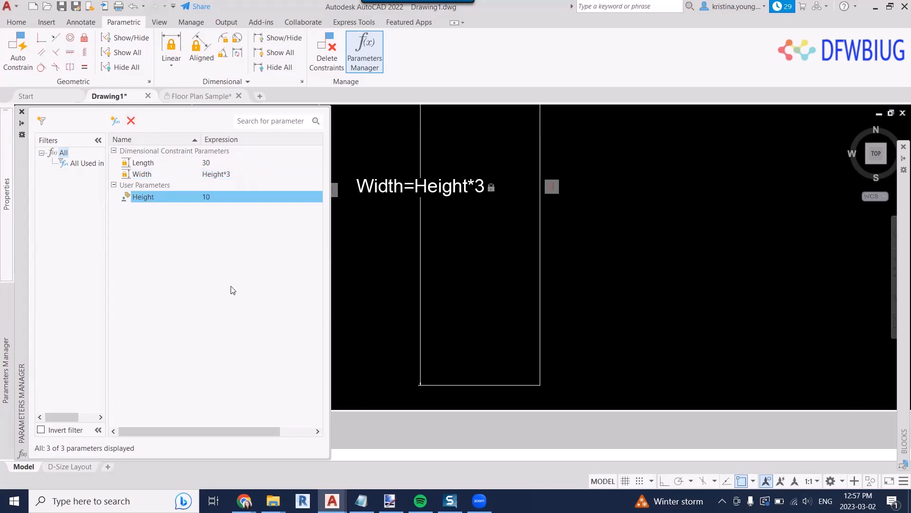
# Apply a Fix constraint to the lower-right corner point of the rectangle that carries the Length constraint
pyautogui.scroll(-6, 545, 280)
pyautogui.moveTo(545, 268); pyautogui.dragTo(412, 257, button='middle')
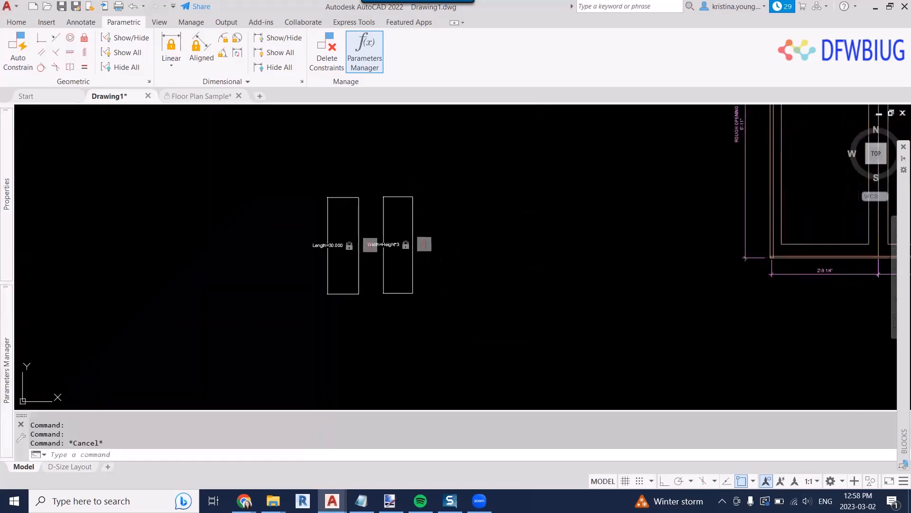
pyautogui.moveTo(506, 307); pyautogui.dragTo(496, 305, button='middle')
pyautogui.scroll(2, 527, 275)
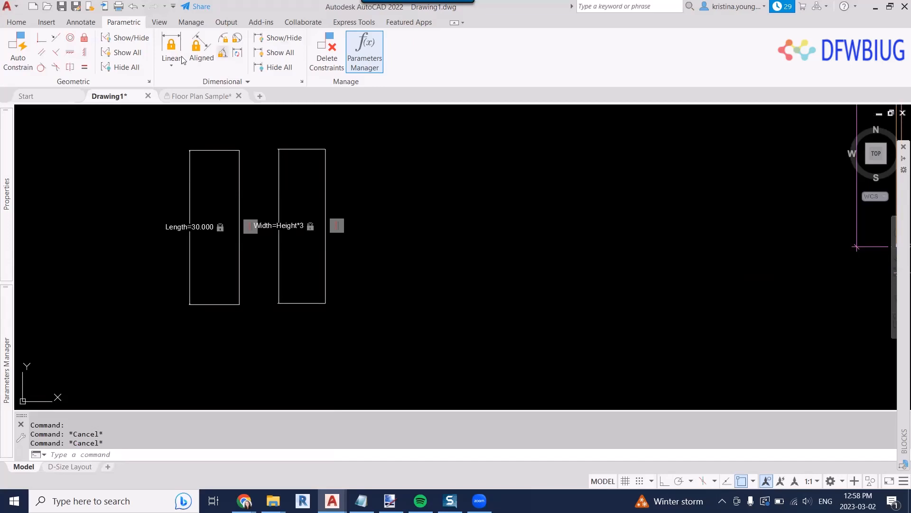
pyautogui.click(84, 39)
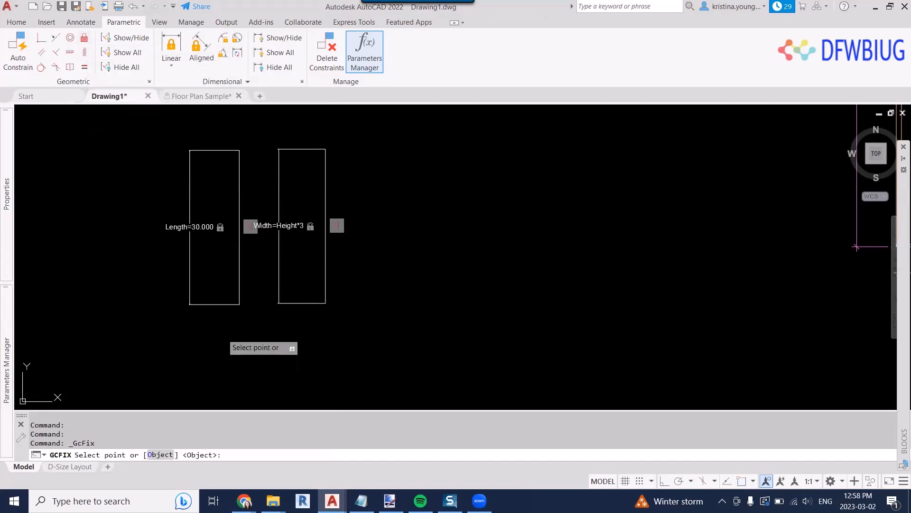
pyautogui.press('Escape')
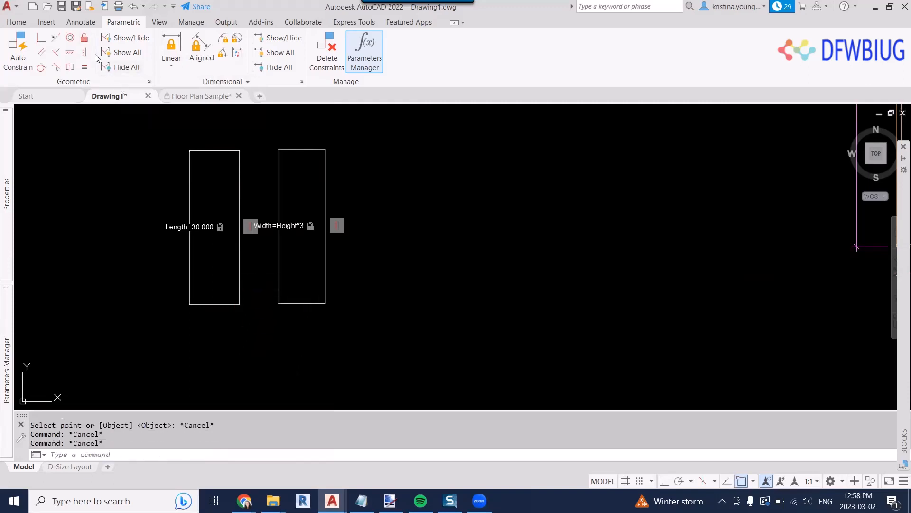
pyautogui.click(85, 39)
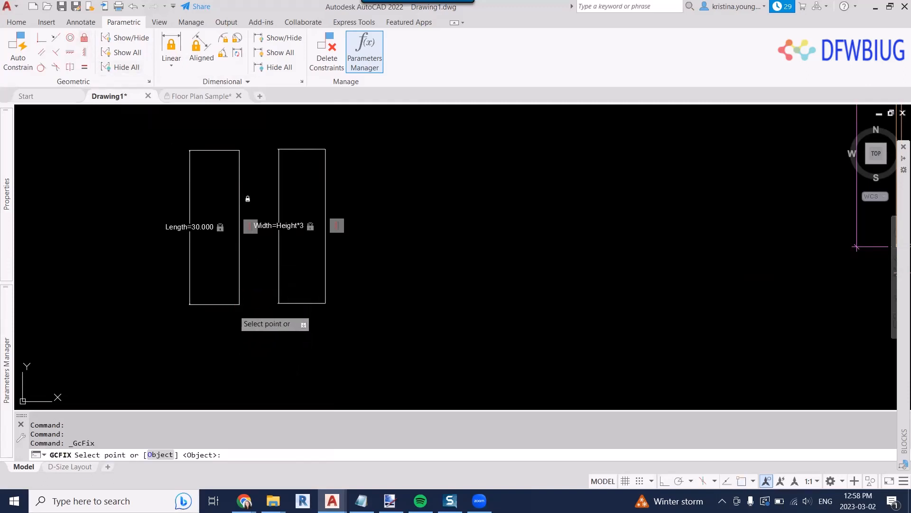
pyautogui.scroll(5, 234, 312)
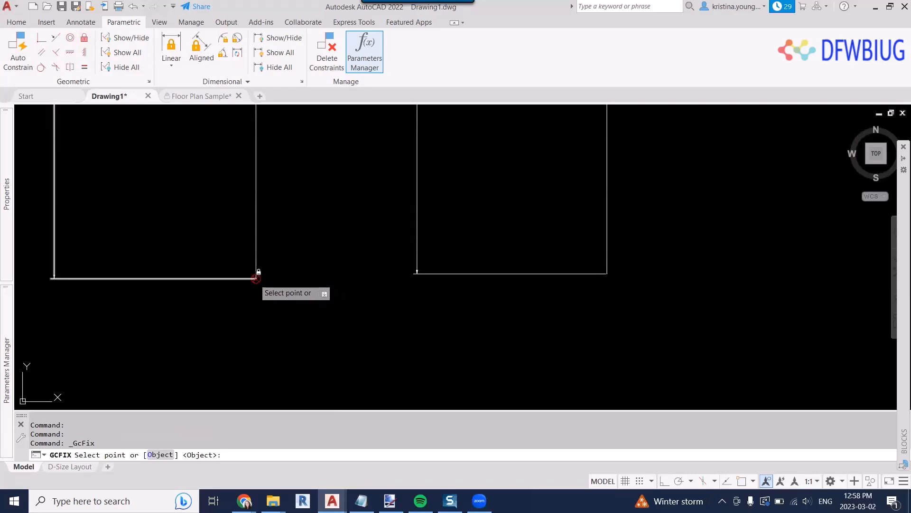
pyautogui.click(256, 277)
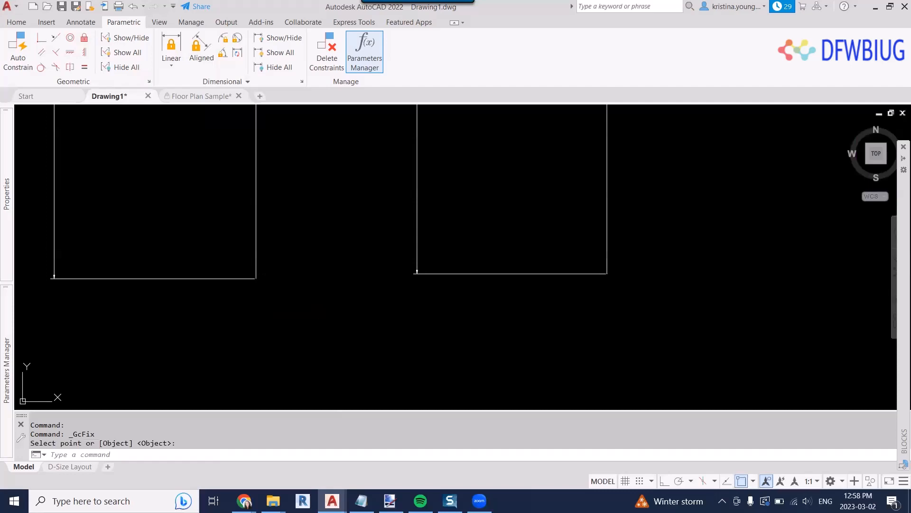
pyautogui.press('Escape')
pyautogui.scroll(-2, 299, 157)
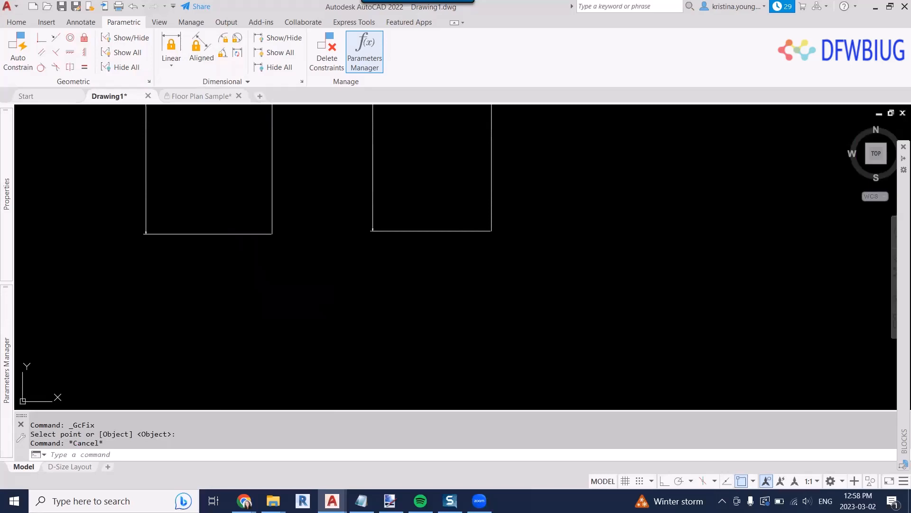
# Select the right edge of the Length rectangle in Drawing1 and inspect the constraint markers attached to it
pyautogui.click(189, 96)
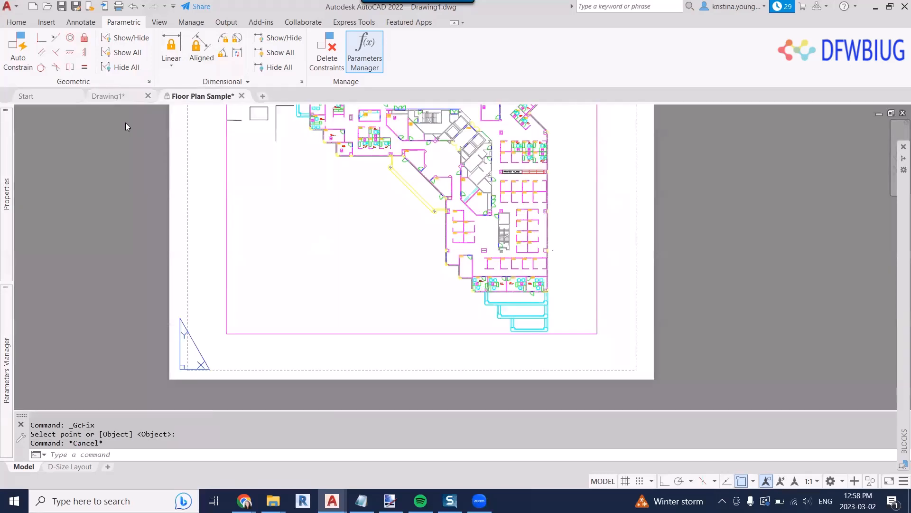
pyautogui.click(122, 95)
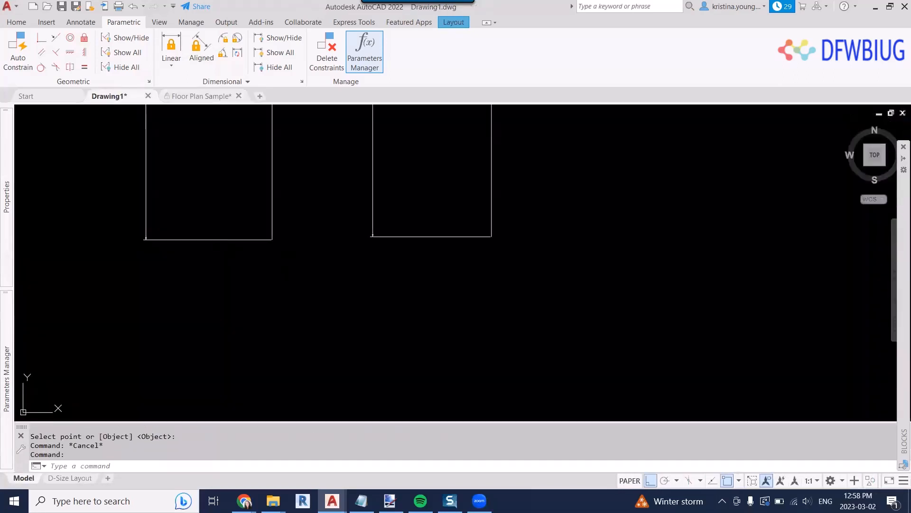
pyautogui.click(273, 240)
pyautogui.press('Escape')
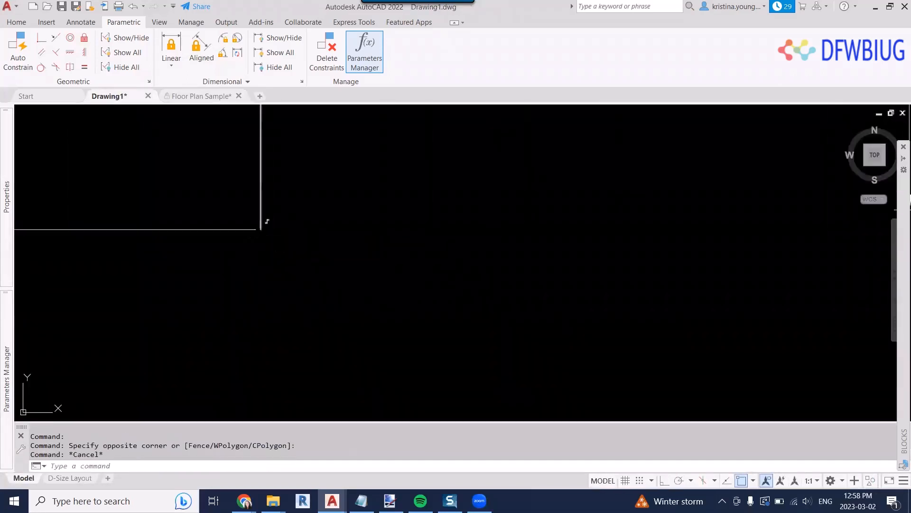
pyautogui.click(261, 228)
pyautogui.click(131, 159)
pyautogui.click(303, 216)
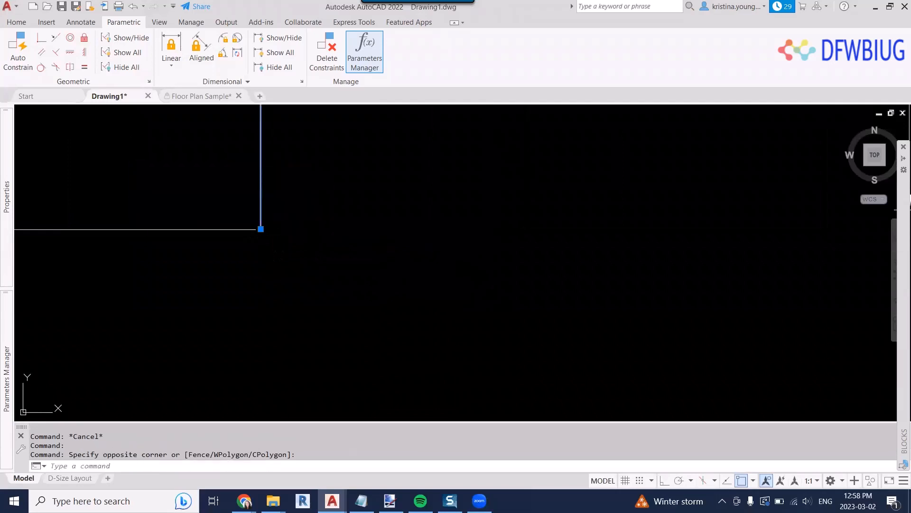
pyautogui.scroll(-3, 315, 238)
pyautogui.scroll(-5, 315, 266)
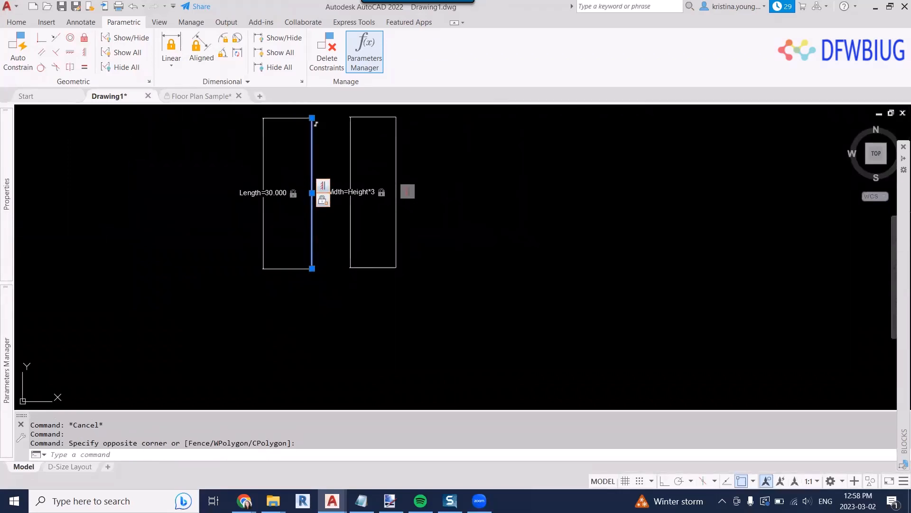
pyautogui.press('Escape')
# Regenerate the model display of Drawing1 with the RE command
pyautogui.write('RE')
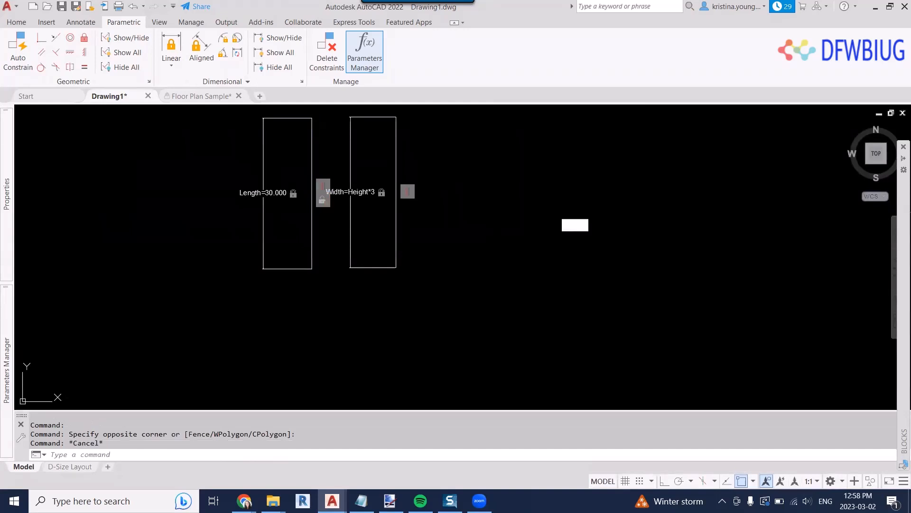
pyautogui.press('Return')
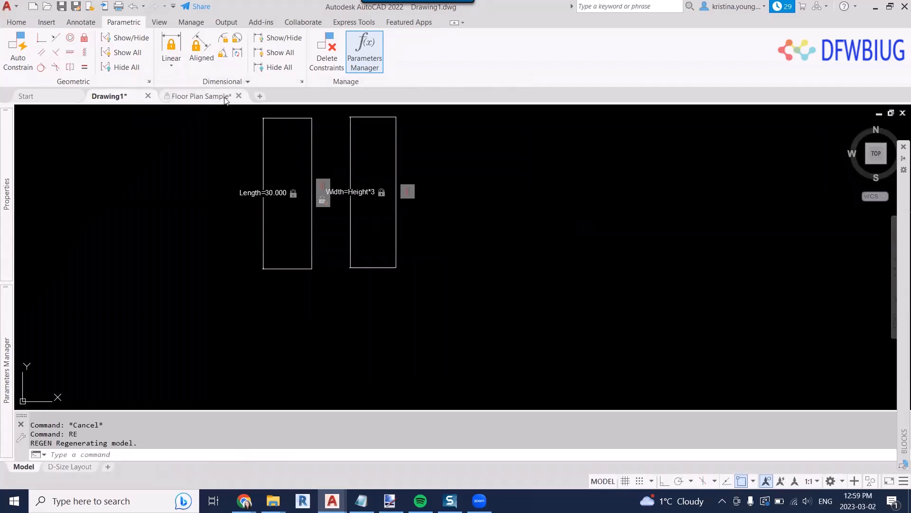
pyautogui.click(241, 138)
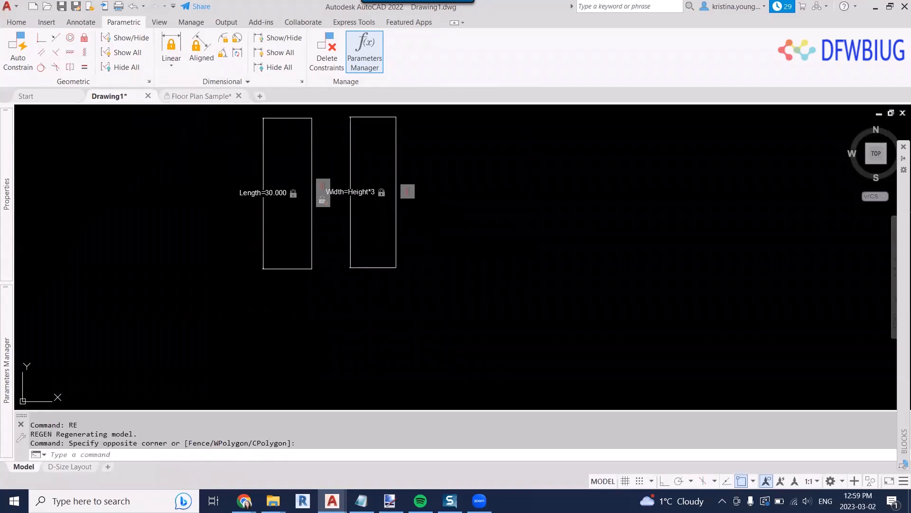
# Try to regenerate Drawing1 once more after a brief switch to the Floor Plan Sample drawing
pyautogui.click(200, 96)
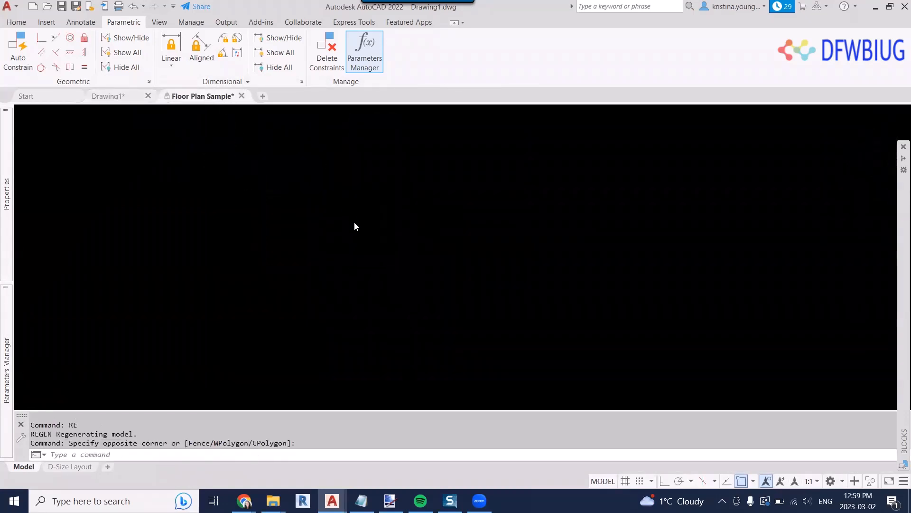
pyautogui.click(123, 97)
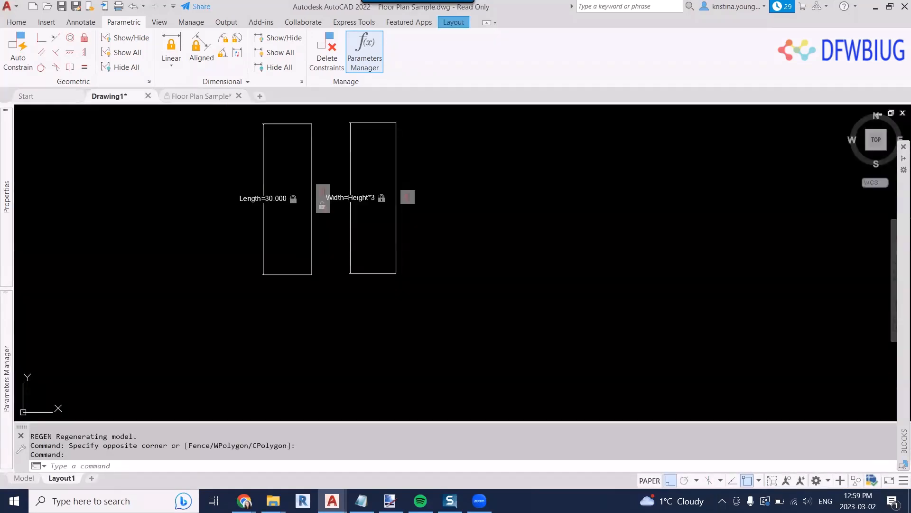
pyautogui.click(312, 256)
pyautogui.click(328, 305)
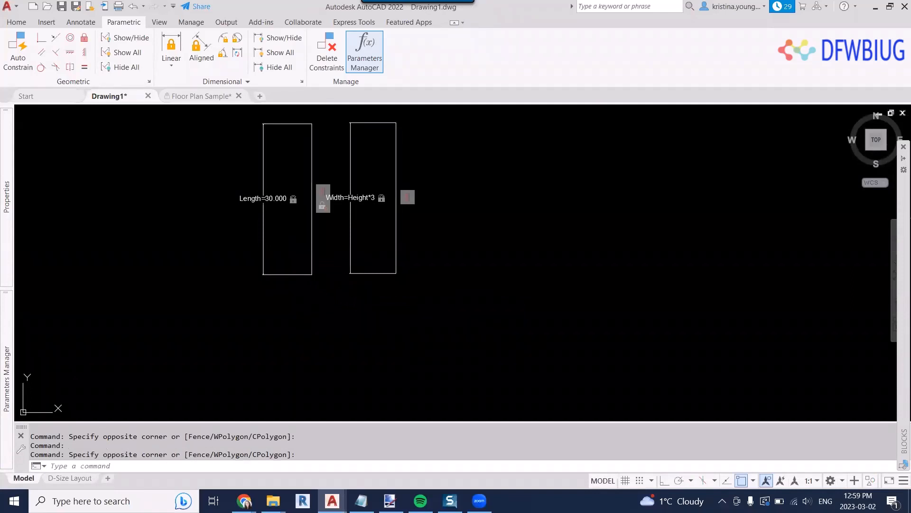
pyautogui.press('Escape')
pyautogui.press('Escape')
pyautogui.write('REGE')
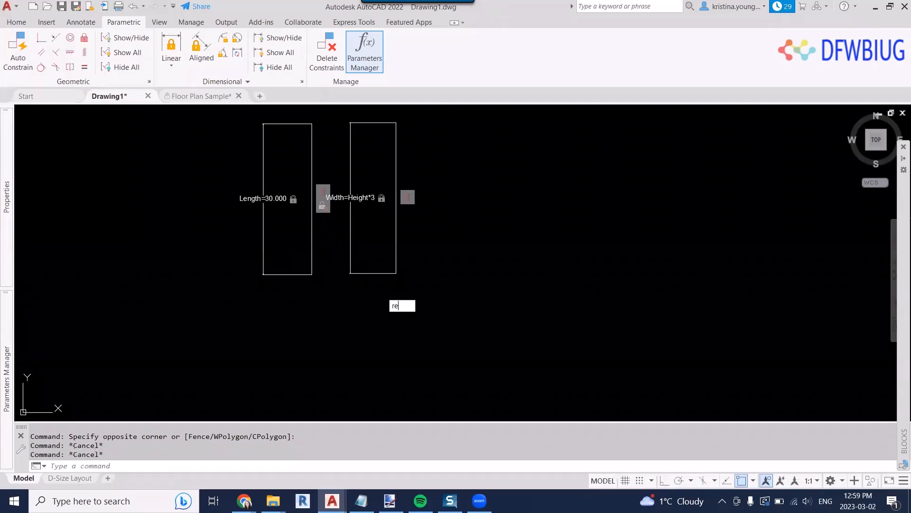
pyautogui.press('Return')
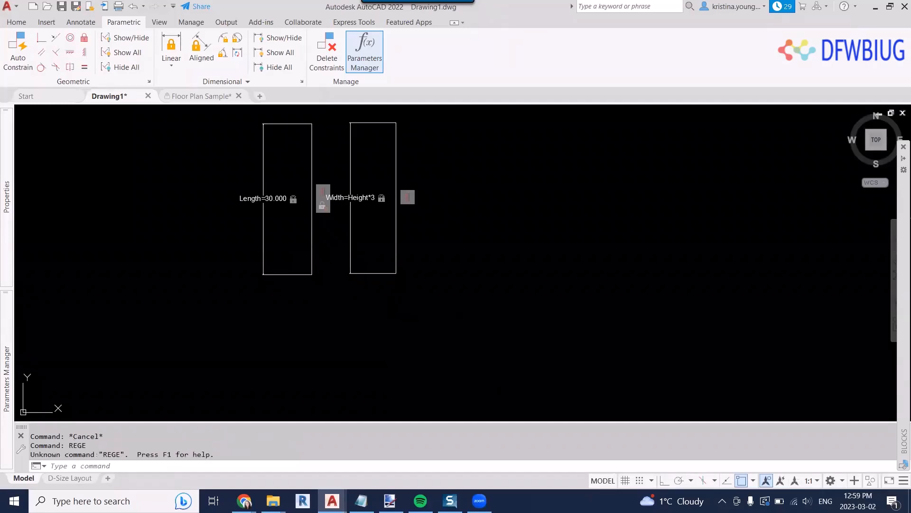
pyautogui.press('Escape')
pyautogui.press('Escape')
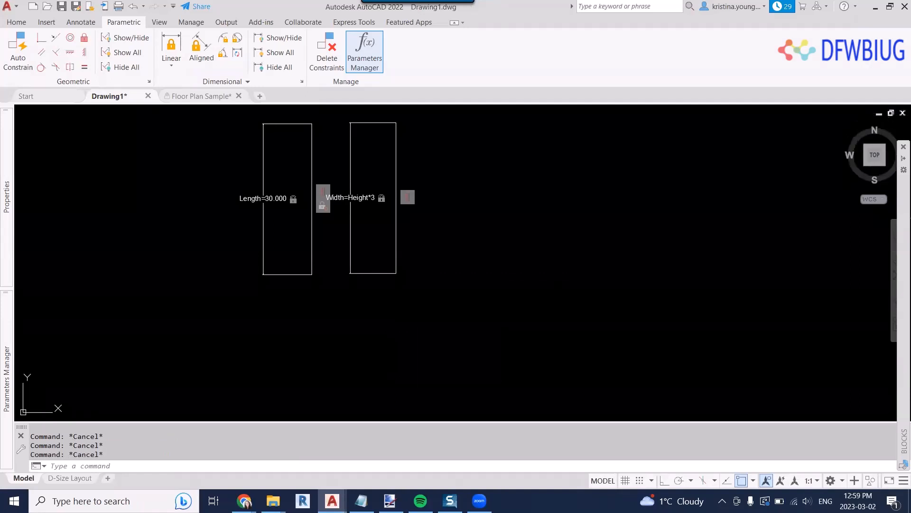
# Switch to the Floor Plan Sample drawing and open its model space
pyautogui.hotkey('ctrl', '1')
pyautogui.hotkey('ctrl', 'Tab')
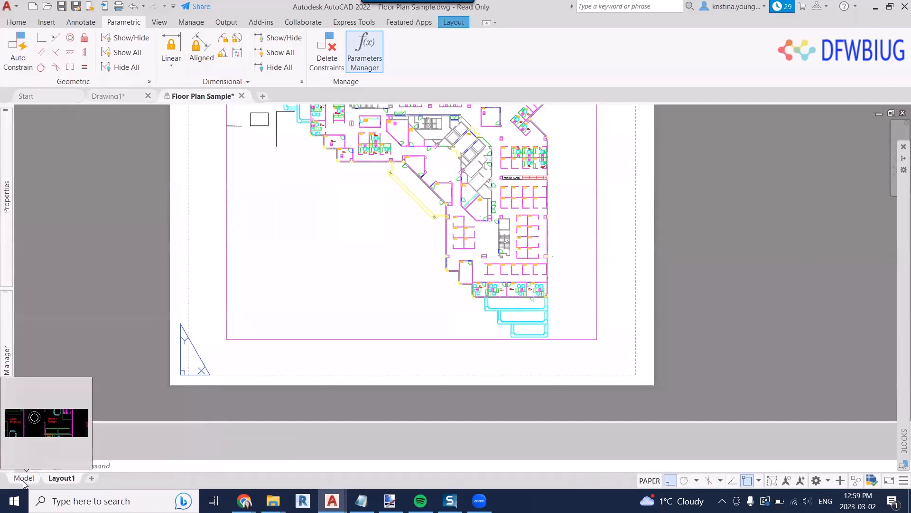
pyautogui.click(24, 478)
# Examine the concentric circles with constraint markers and the surrounding office layout in the floor plan
pyautogui.moveTo(370, 305)
pyautogui.mouseDown(button='middle')
pyautogui.moveTo(384, 259)
pyautogui.moveTo(399, 322)
pyautogui.moveTo(385, 301)
pyautogui.moveTo(348, 283)
pyautogui.mouseUp(button='middle')
pyautogui.press('Escape')
pyautogui.press('Escape')
pyautogui.scroll(2, 388, 315)
pyautogui.scroll(-2, 402, 325)
pyautogui.scroll(-2, 424, 327)
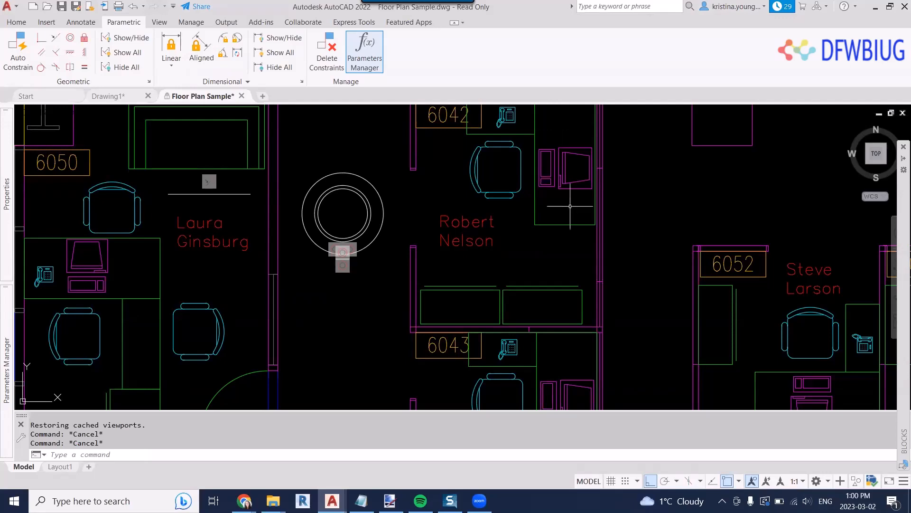
pyautogui.moveTo(615, 202); pyautogui.dragTo(644, 208, button='middle')
pyautogui.scroll(-2, 594, 208)
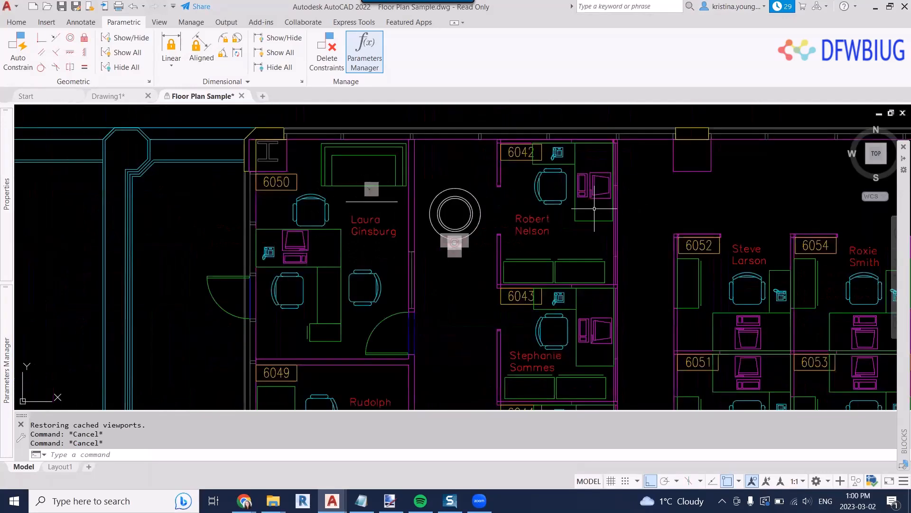
pyautogui.scroll(-4, 290, 228)
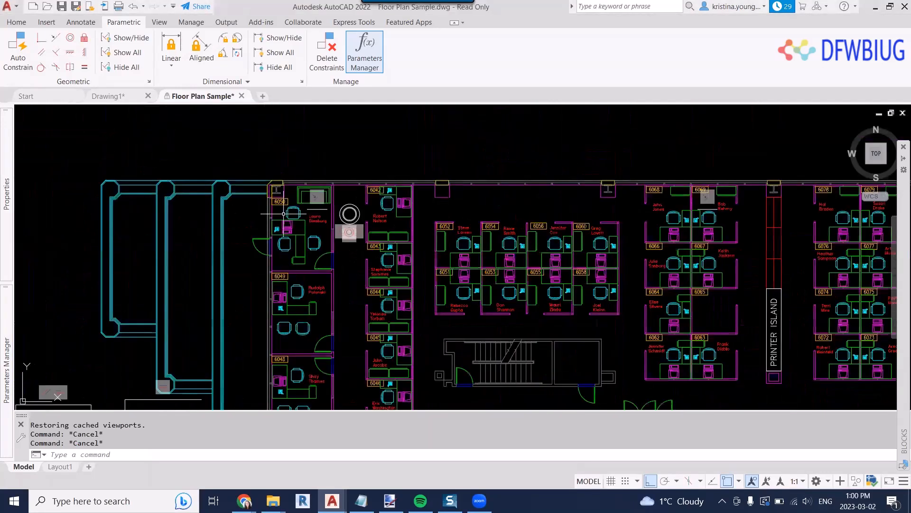
# Apply a Fix geometric constraint to the innermost of the concentric circles in the floor plan
pyautogui.scroll(-2, 456, 130)
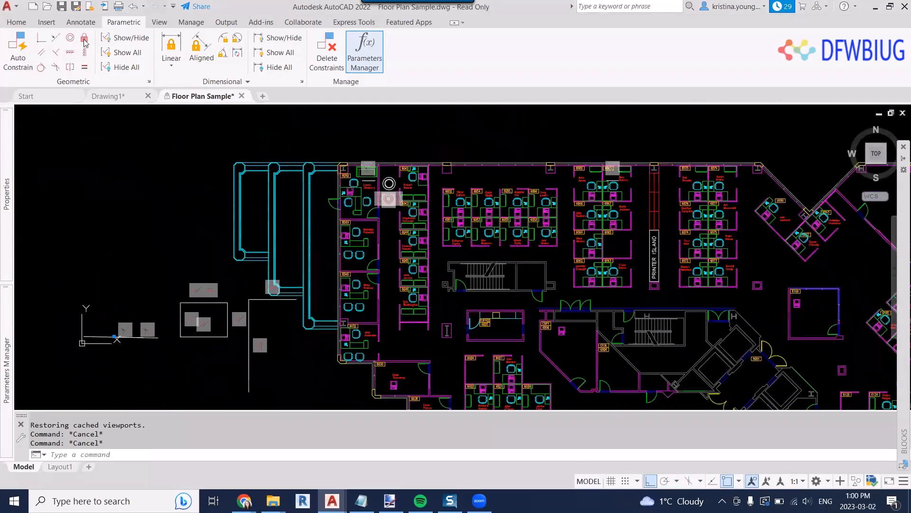
pyautogui.click(85, 38)
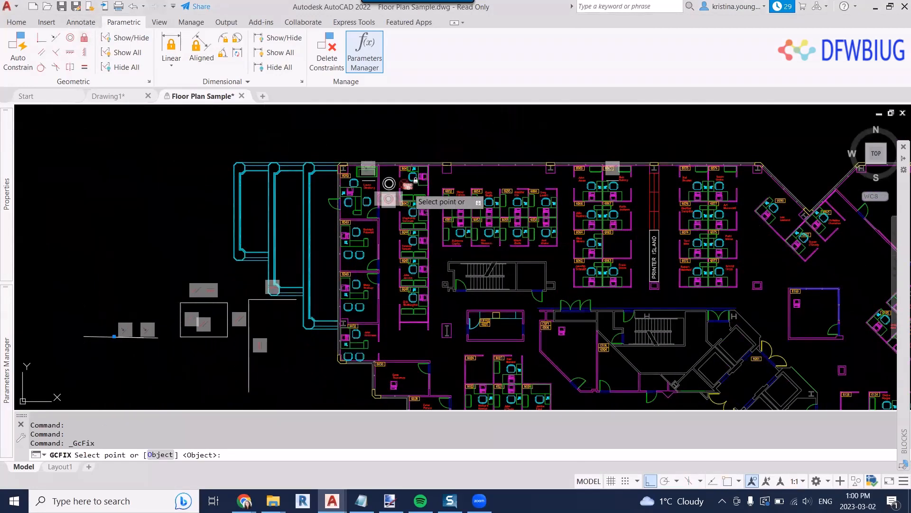
pyautogui.scroll(2, 389, 184)
pyautogui.scroll(4, 388, 184)
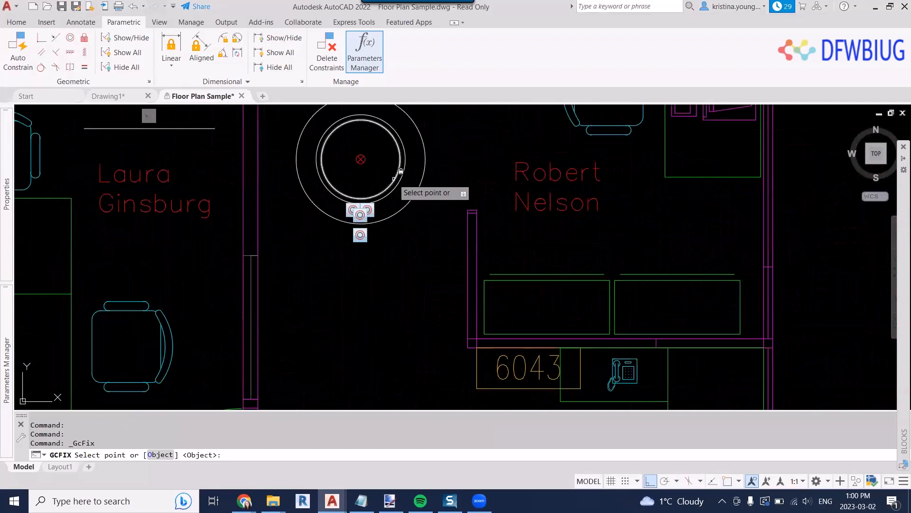
pyautogui.click(393, 186)
pyautogui.scroll(2, 371, 208)
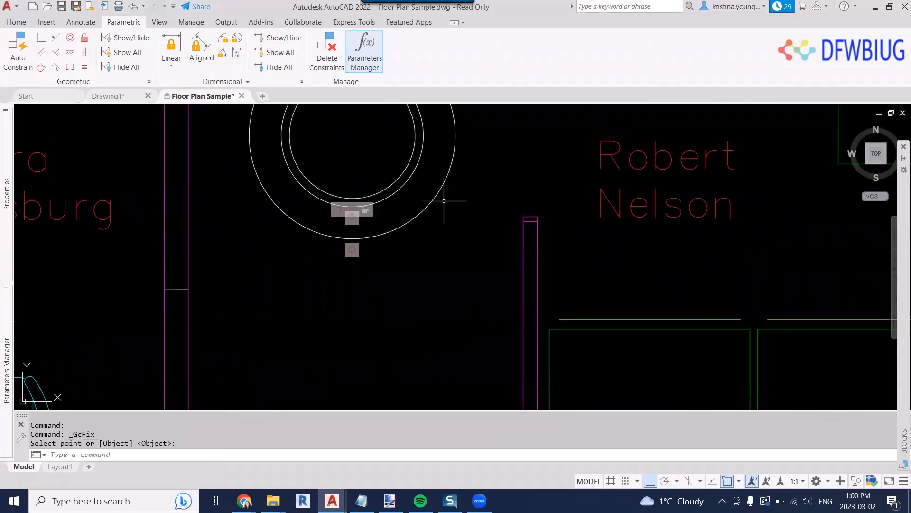
pyautogui.scroll(-6, 444, 198)
pyautogui.moveTo(554, 210); pyautogui.dragTo(387, 217, button='middle')
pyautogui.scroll(1, 410, 197)
pyautogui.scroll(1, 412, 194)
pyautogui.moveTo(456, 236); pyautogui.dragTo(437, 261, button='middle')
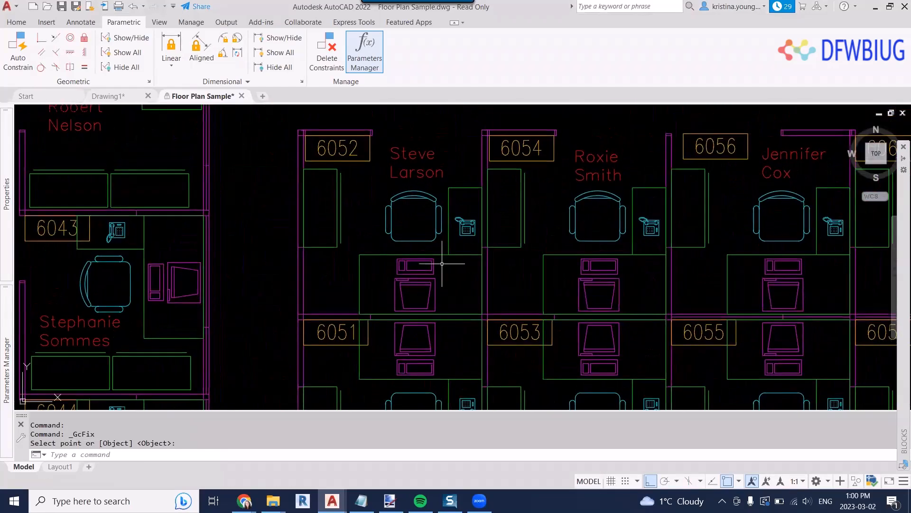
pyautogui.scroll(2, 437, 261)
pyautogui.click(471, 312)
pyautogui.scroll(-2, 310, 176)
pyautogui.scroll(2, 306, 165)
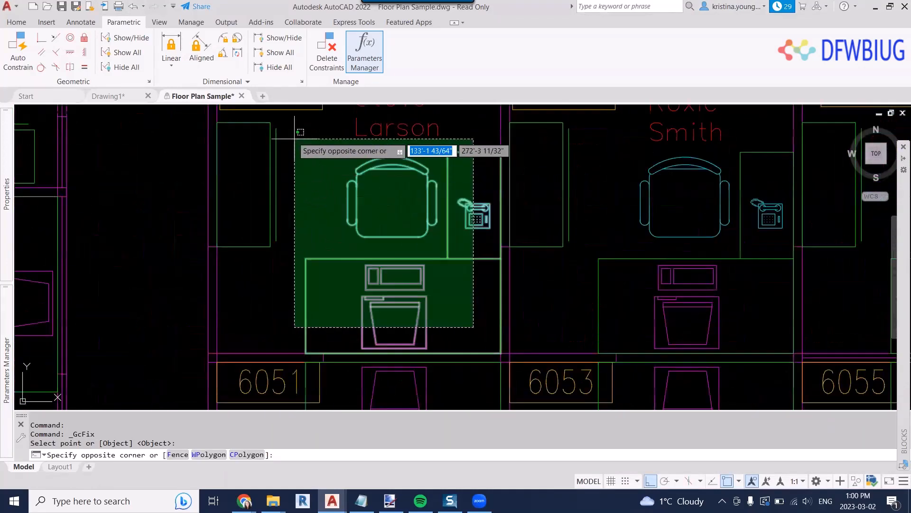
pyautogui.scroll(-1, 284, 146)
pyautogui.moveTo(276, 145); pyautogui.dragTo(266, 184, button='middle')
pyautogui.click(247, 187)
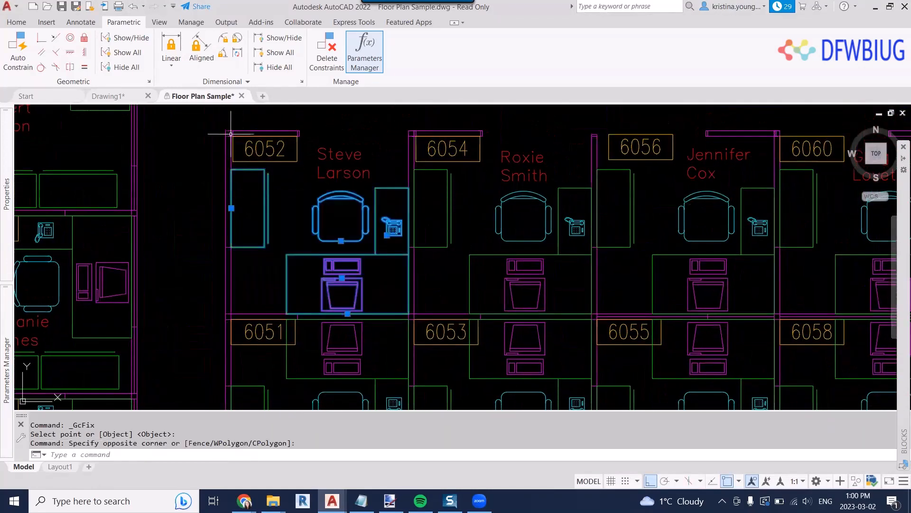
pyautogui.press('Escape')
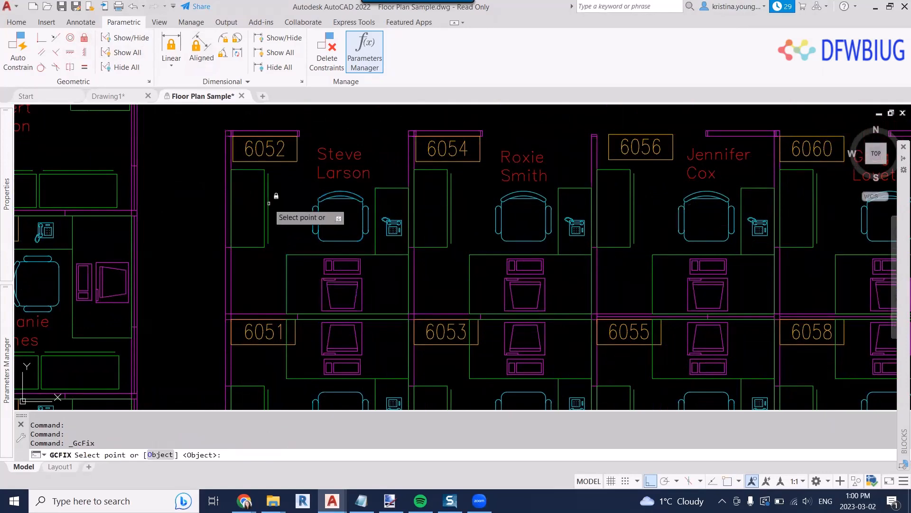
# Apply Fix constraints to the cabinet, the chair and the desk in cubicle 6052
pyautogui.click(236, 196)
pyautogui.press('Return')
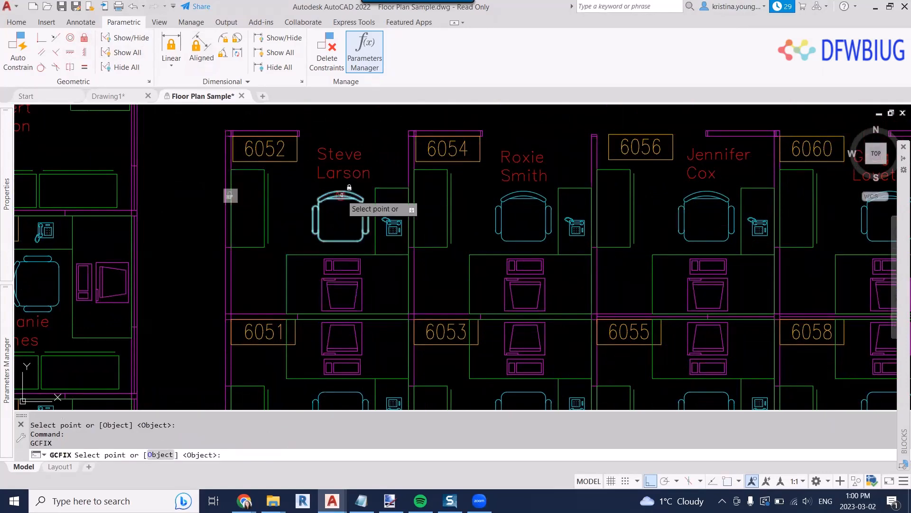
pyautogui.click(352, 198)
pyautogui.press('Return')
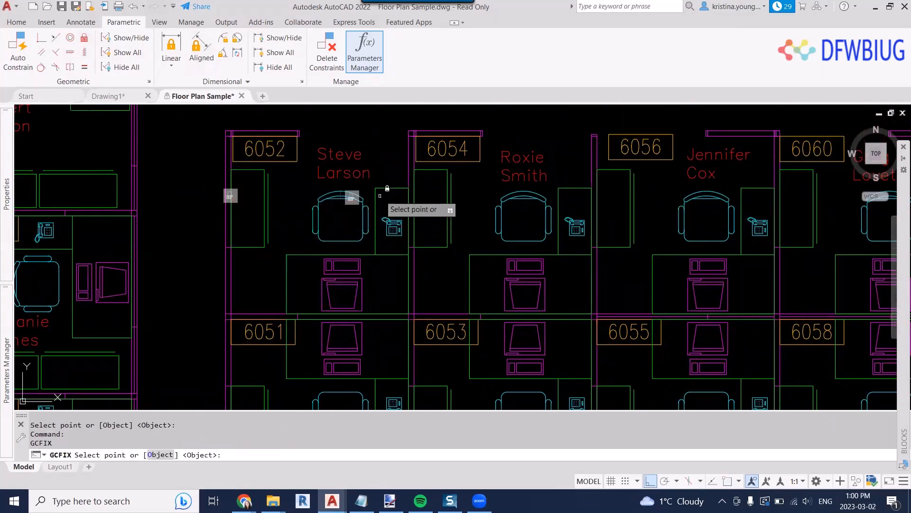
pyautogui.click(409, 251)
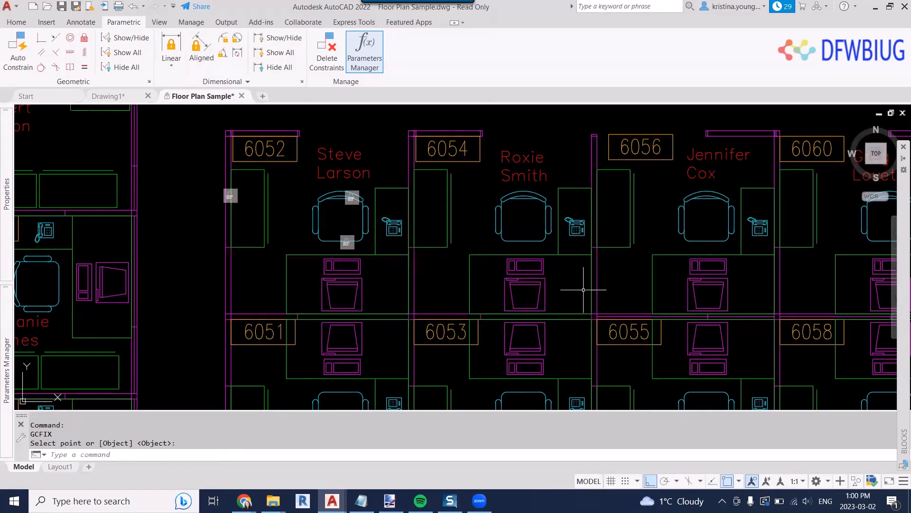
# Mirror all the furniture in cubicle 6054 about a vertical line near the middle of the cubicle, erasing the source objects
pyautogui.click(589, 311)
pyautogui.click(432, 189)
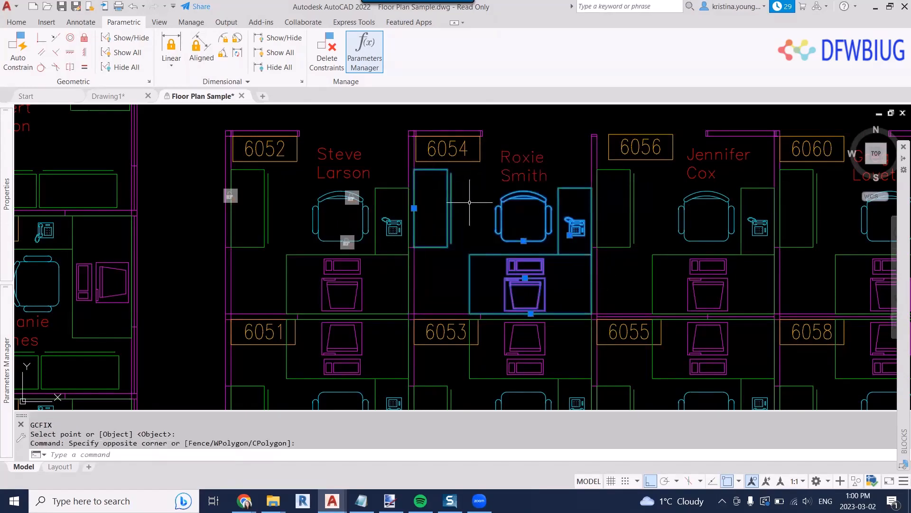
pyautogui.write('MI')
pyautogui.press('Return')
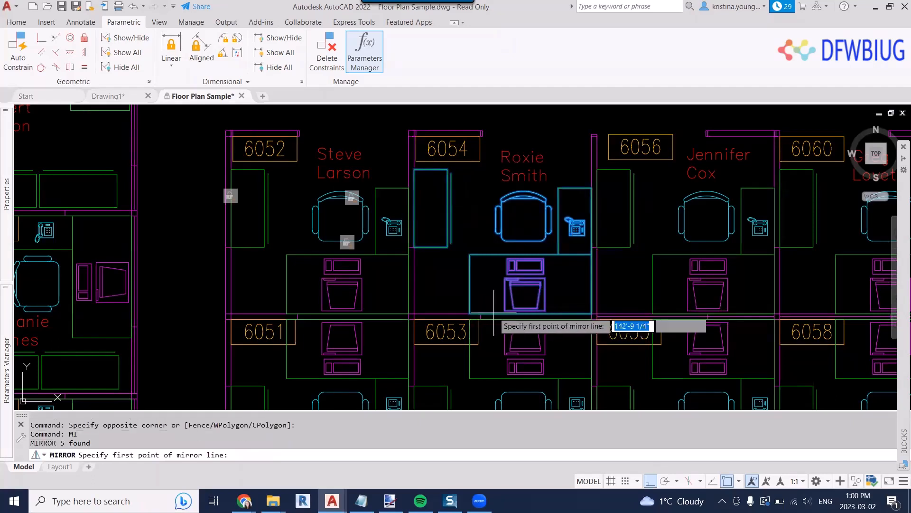
pyautogui.click(506, 314)
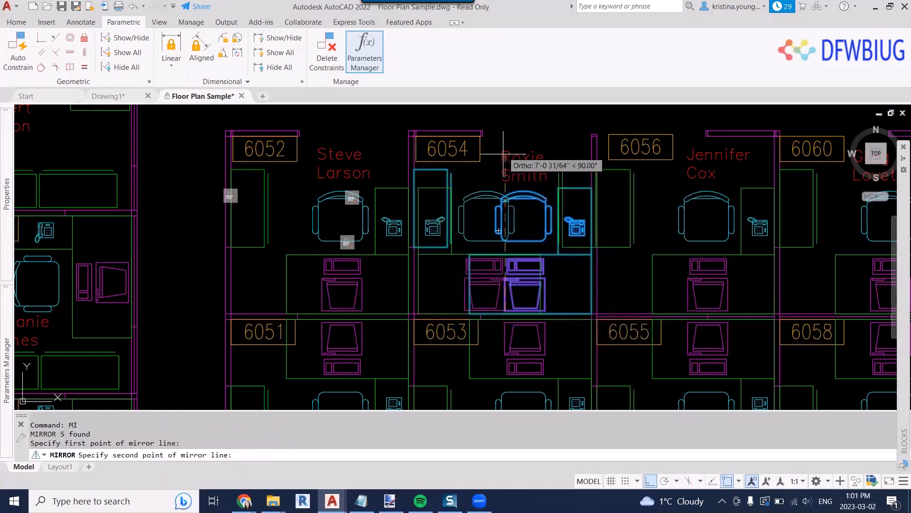
pyautogui.click(505, 136)
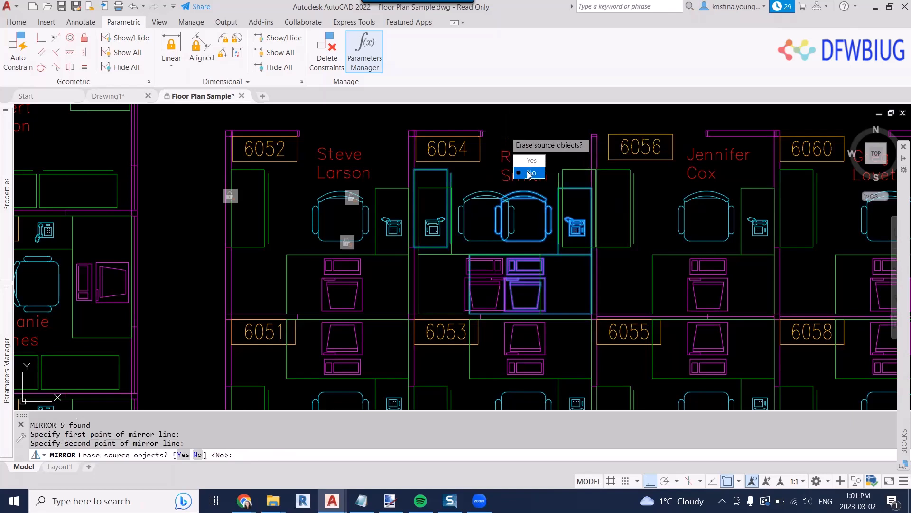
pyautogui.click(532, 160)
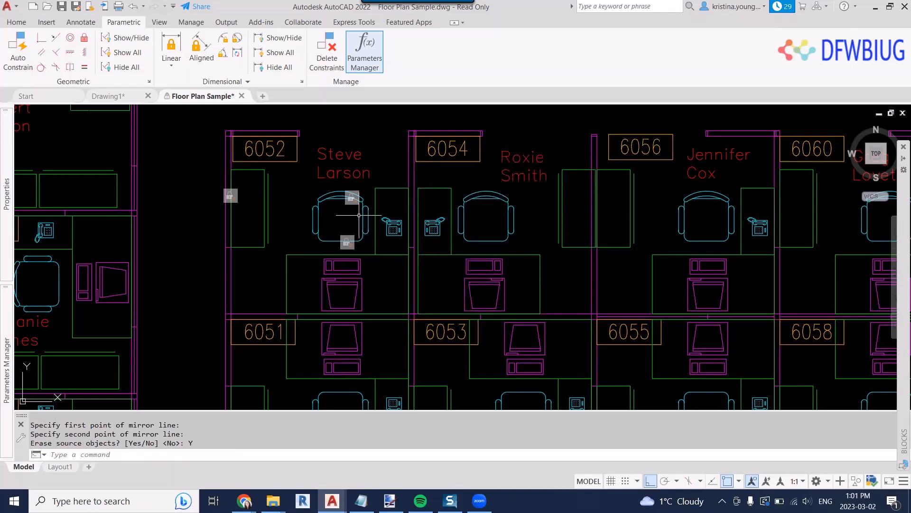
# Try to mirror the fixed desk and the phone in cubicle 6052 about a vertical line
pyautogui.click(399, 275)
pyautogui.click(375, 233)
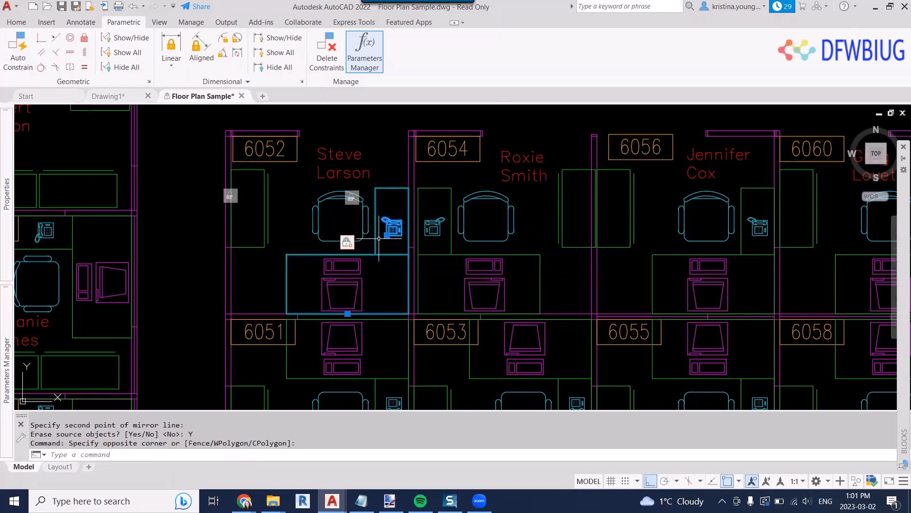
pyautogui.press('Return')
pyautogui.click(314, 313)
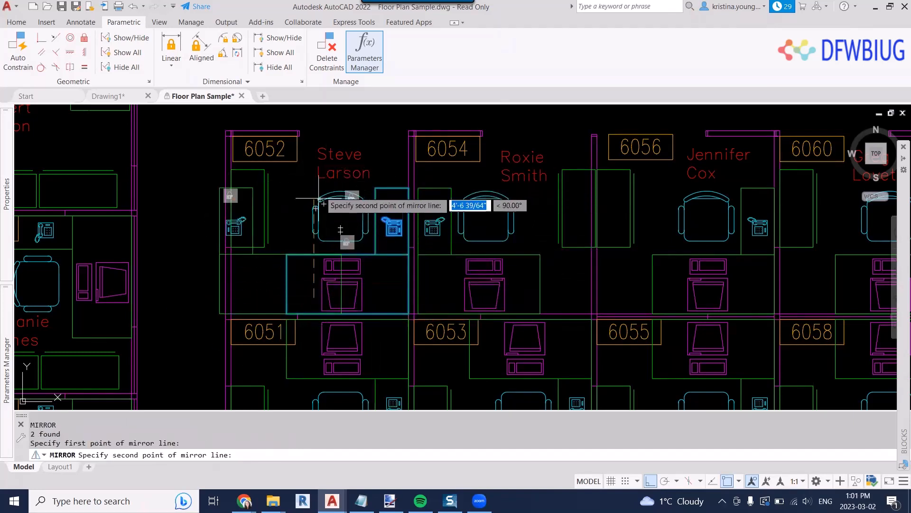
pyautogui.press('Escape')
pyautogui.press('Escape')
pyautogui.press('Escape')
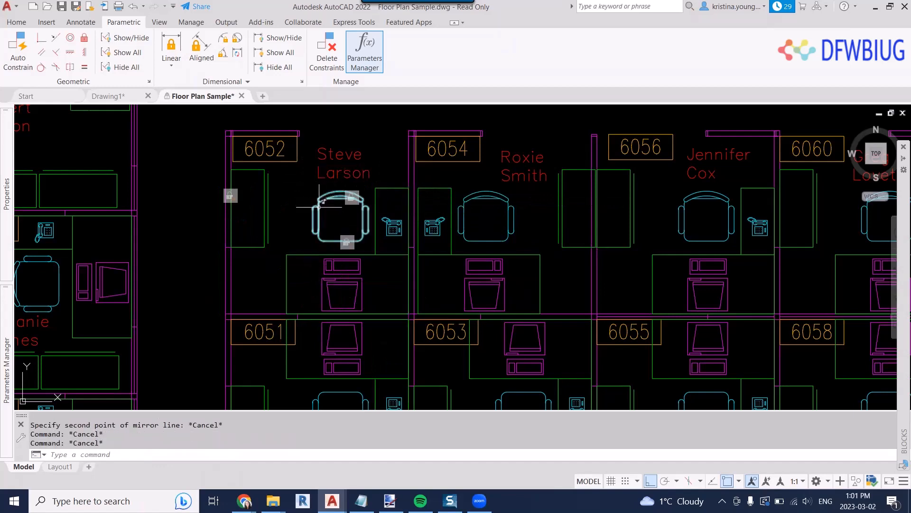
# Try to move the fixed cabinet in cubicle 6052 by its grip
pyautogui.click(260, 241)
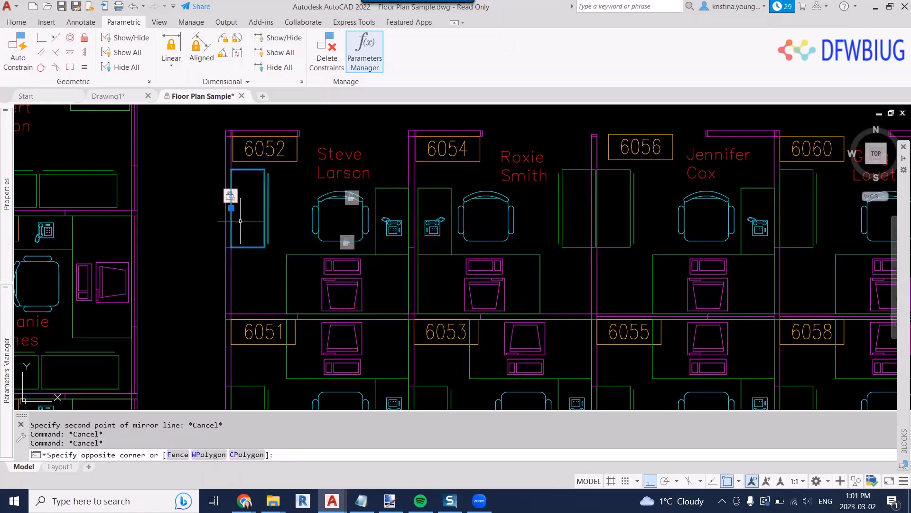
pyautogui.click(230, 194)
pyautogui.click(231, 208)
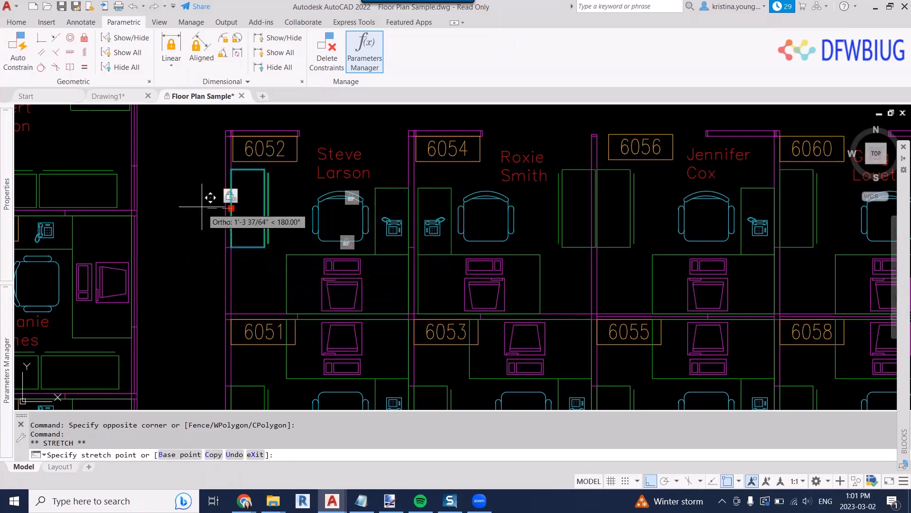
pyautogui.press('Escape')
# Switch to Drawing1 and review the expressions of its Length, Width and Height parameters in the Parameters Manager
pyautogui.moveTo(220, 95)
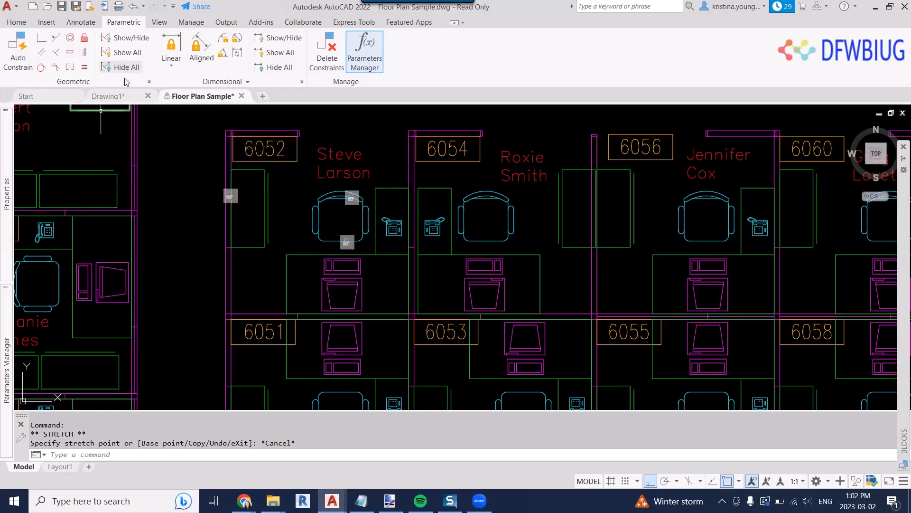
pyautogui.click(109, 95)
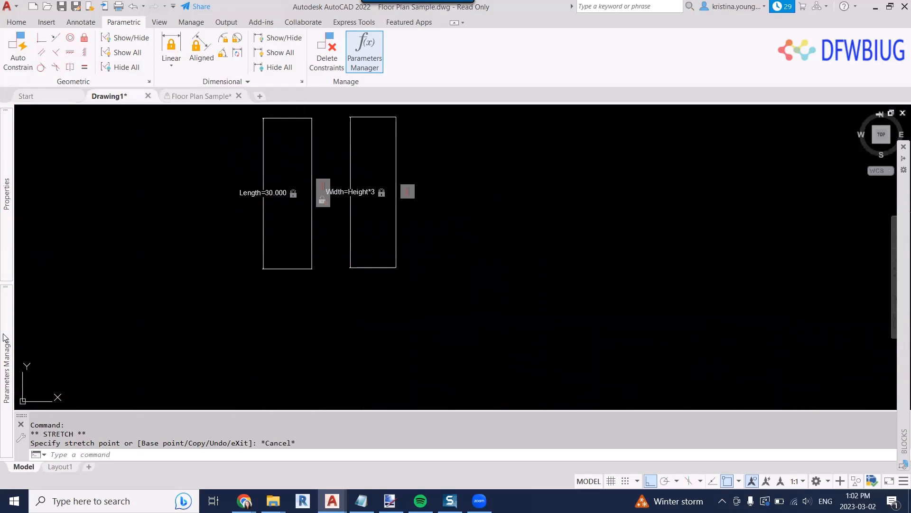
pyautogui.moveTo(6, 334)
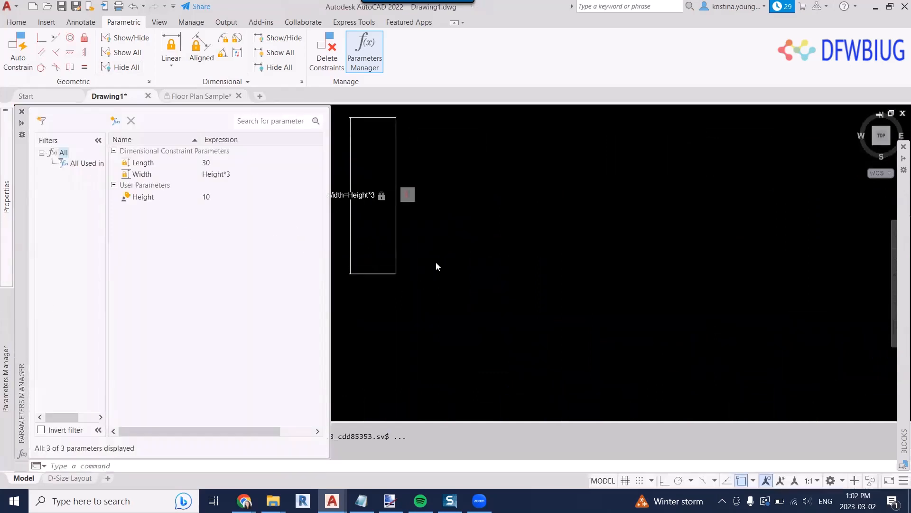
pyautogui.moveTo(5, 368)
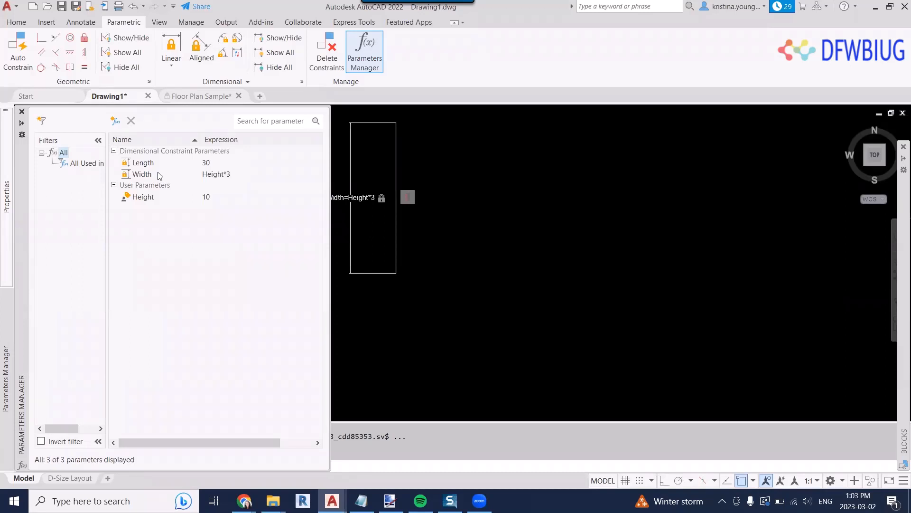
# Return to the Floor Plan Sample drawing and apply a Vertical constraint to the inner left wall line of cubicle 6052
pyautogui.click(201, 95)
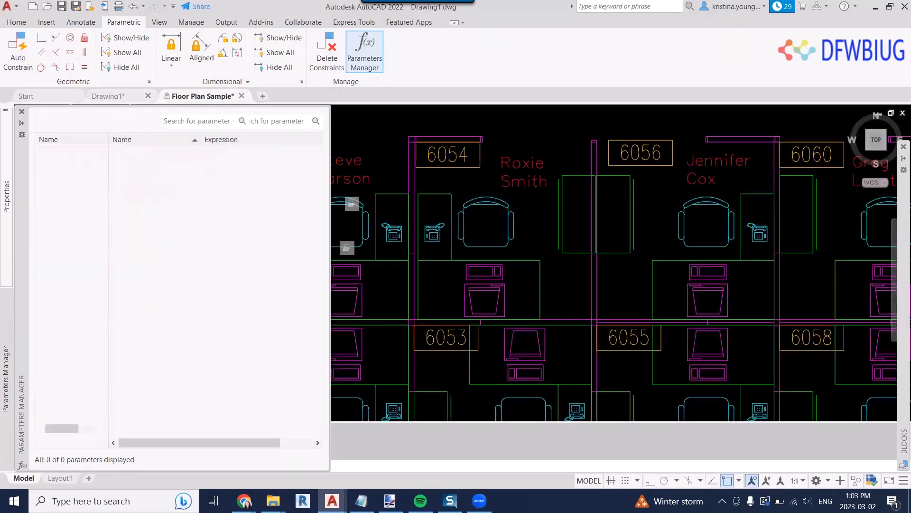
pyautogui.click(409, 177)
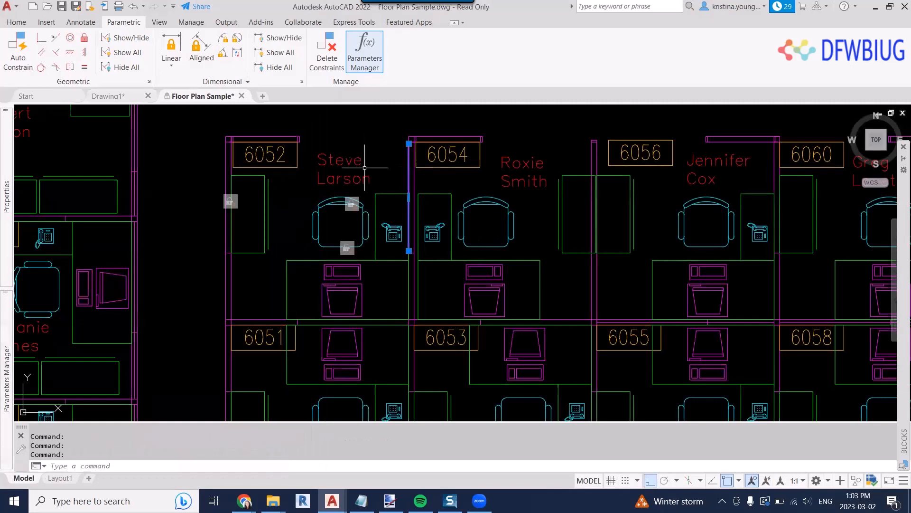
pyautogui.click(84, 52)
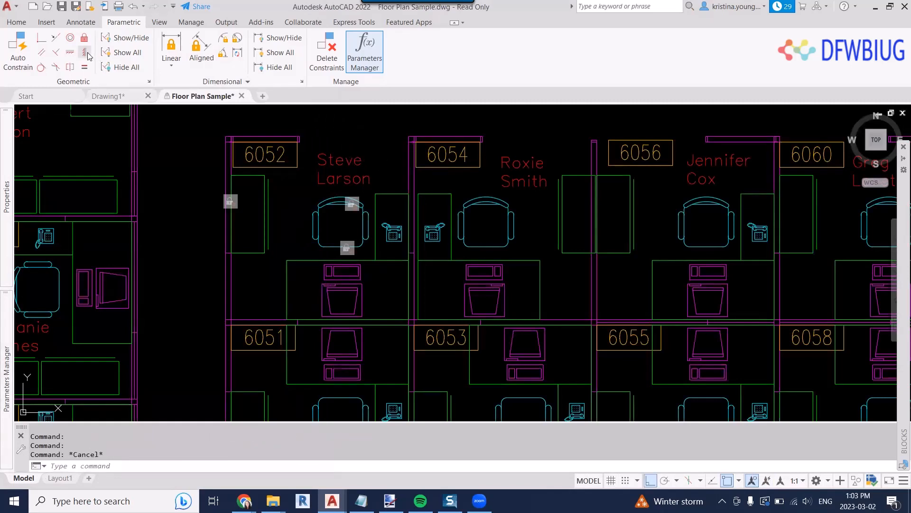
pyautogui.click(231, 279)
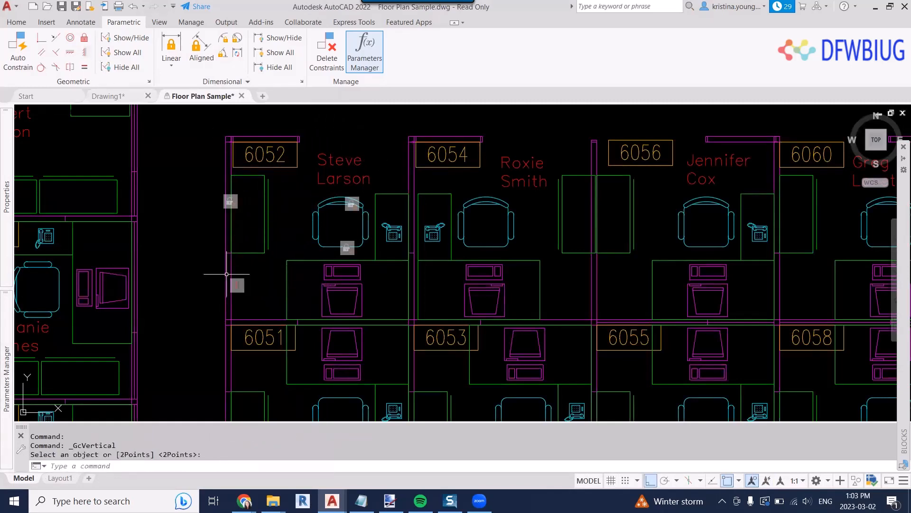
# Select both left wall lines of cubicle 6052 to inspect their lower endpoints, and clear the selection
pyautogui.click(231, 305)
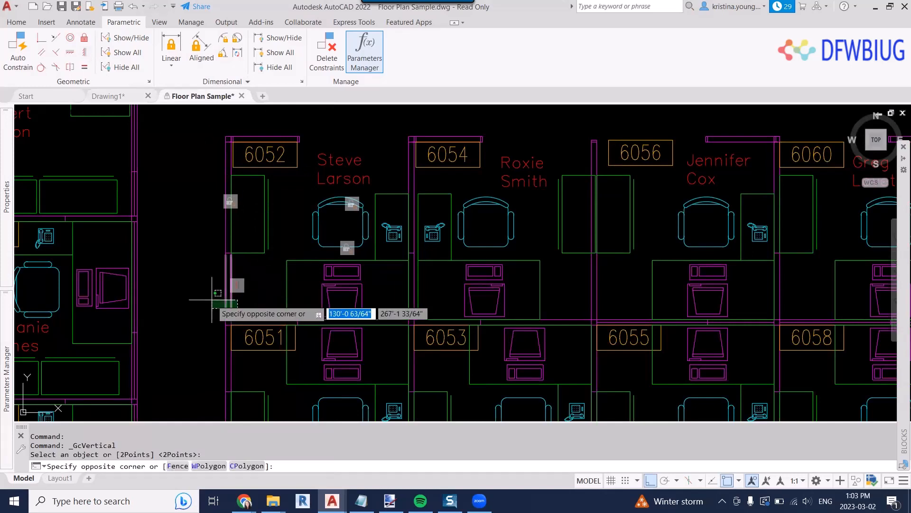
pyautogui.click(198, 306)
pyautogui.scroll(8, 219, 315)
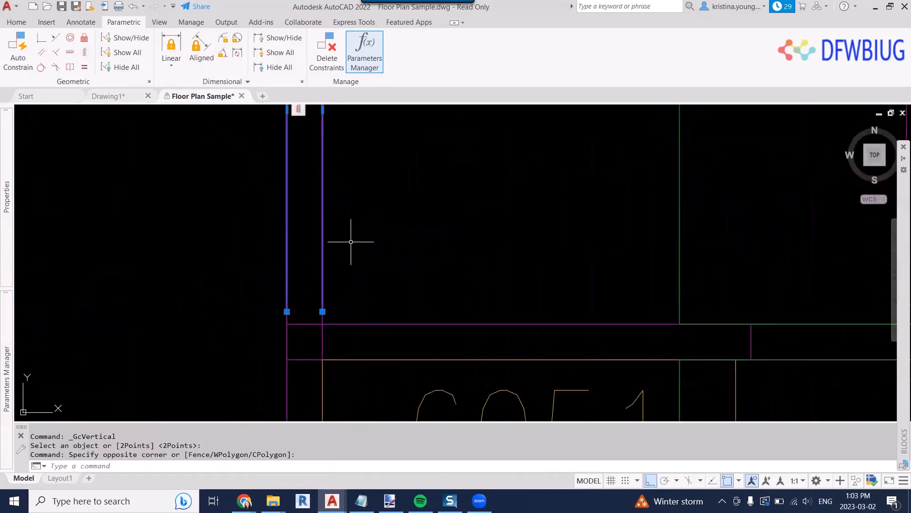
pyautogui.press('Escape')
pyautogui.press('Escape')
pyautogui.press('Escape')
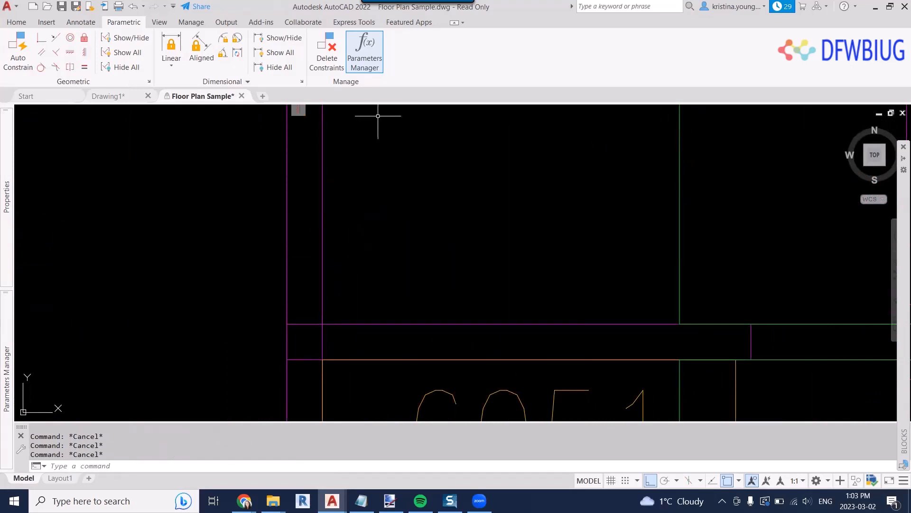
pyautogui.scroll(-5, 418, 248)
pyautogui.scroll(6, 430, 236)
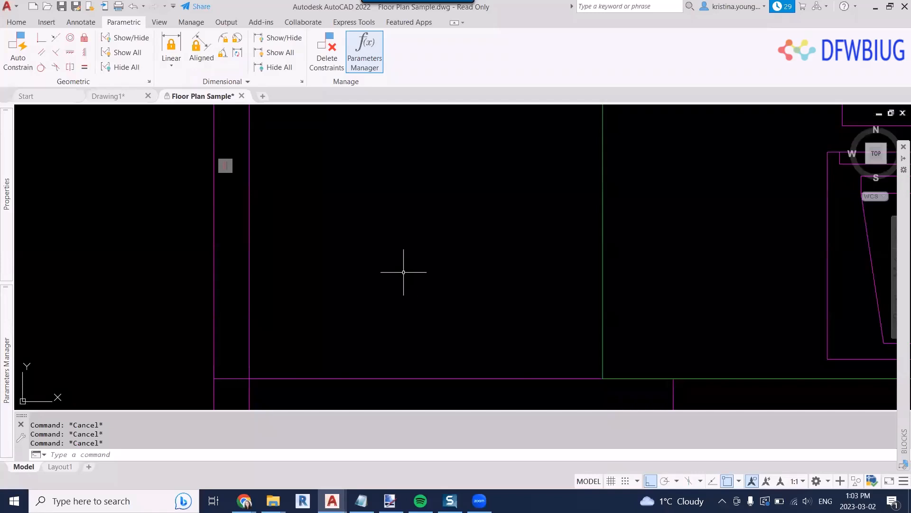
pyautogui.click(582, 97)
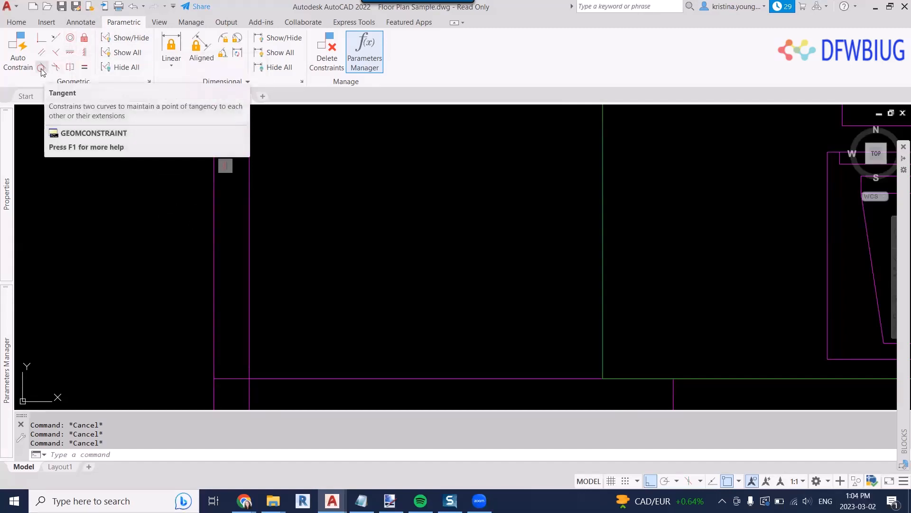
pyautogui.scroll(-8, 232, 233)
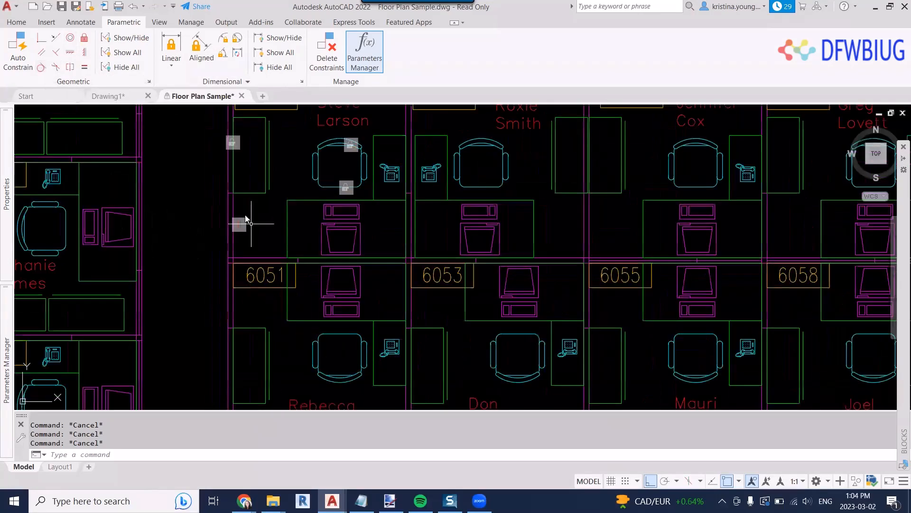
# Remove all constraints from the three concentric circles beside office 6042, and clear the selection
pyautogui.scroll(-2, 234, 201)
pyautogui.moveTo(234, 200)
pyautogui.mouseDown(button='middle')
pyautogui.moveTo(138, 235)
pyautogui.moveTo(268, 295)
pyautogui.moveTo(320, 267)
pyautogui.mouseUp(button='middle')
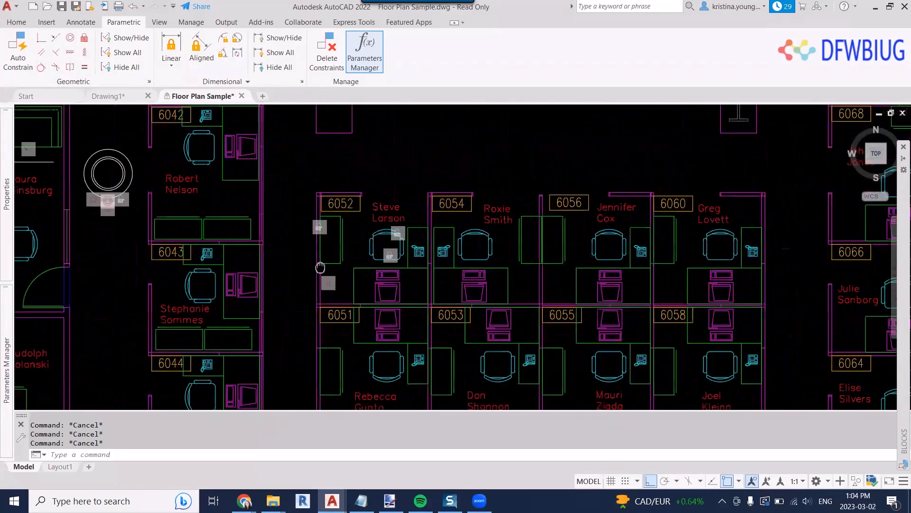
pyautogui.scroll(7, 96, 168)
pyautogui.moveTo(123, 200); pyautogui.dragTo(167, 231, button='middle')
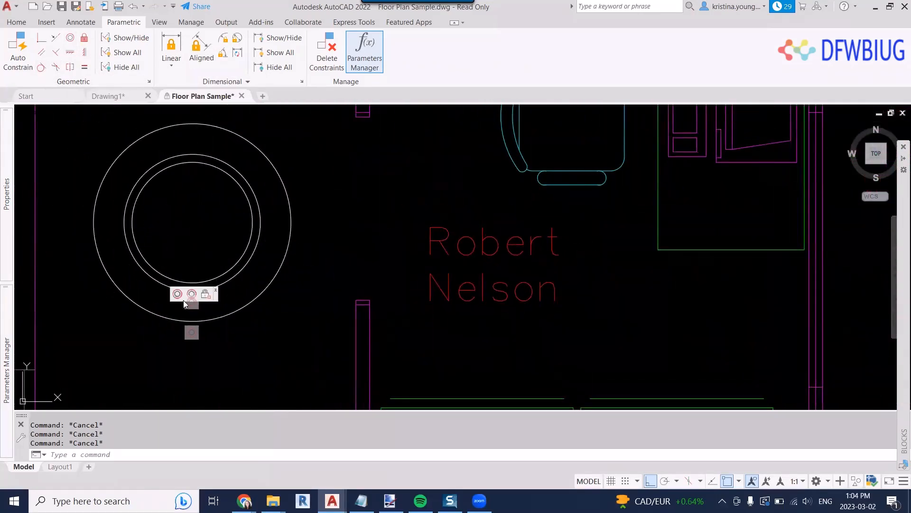
pyautogui.click(269, 336)
pyautogui.click(220, 198)
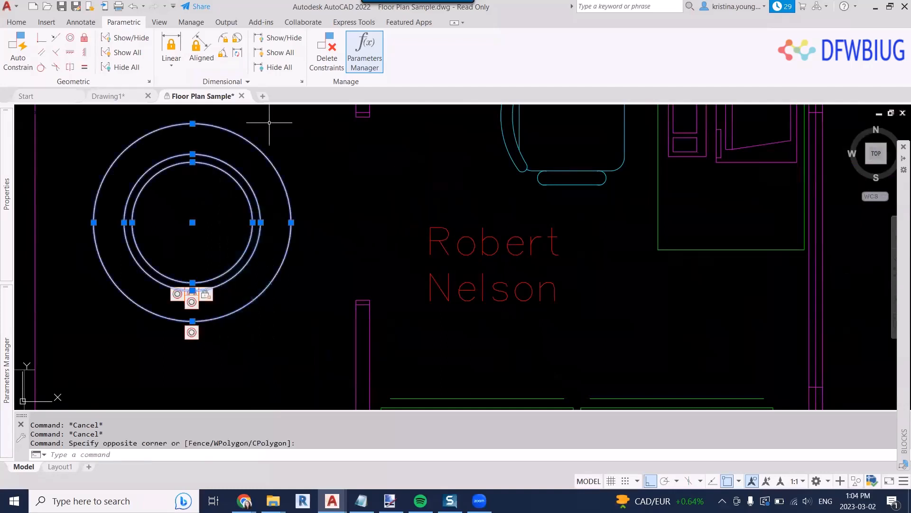
pyautogui.press('Escape')
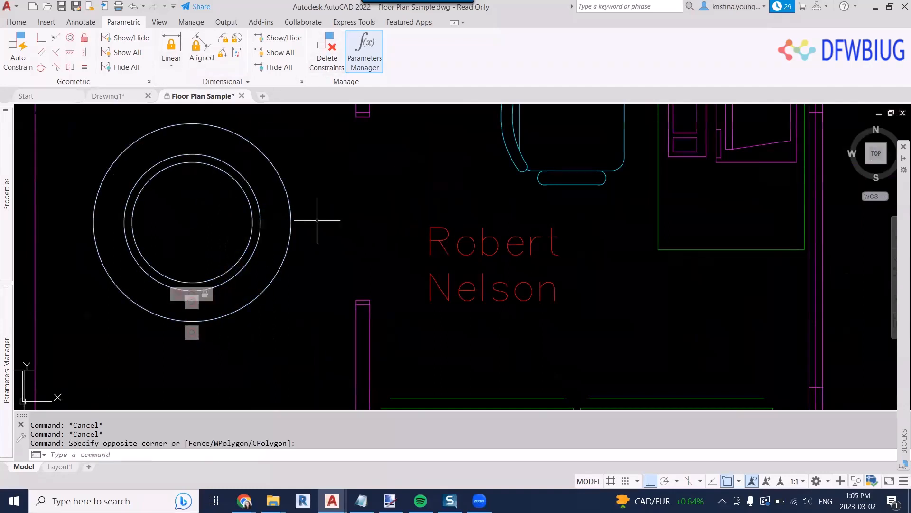
pyautogui.click(219, 236)
pyautogui.click(166, 326)
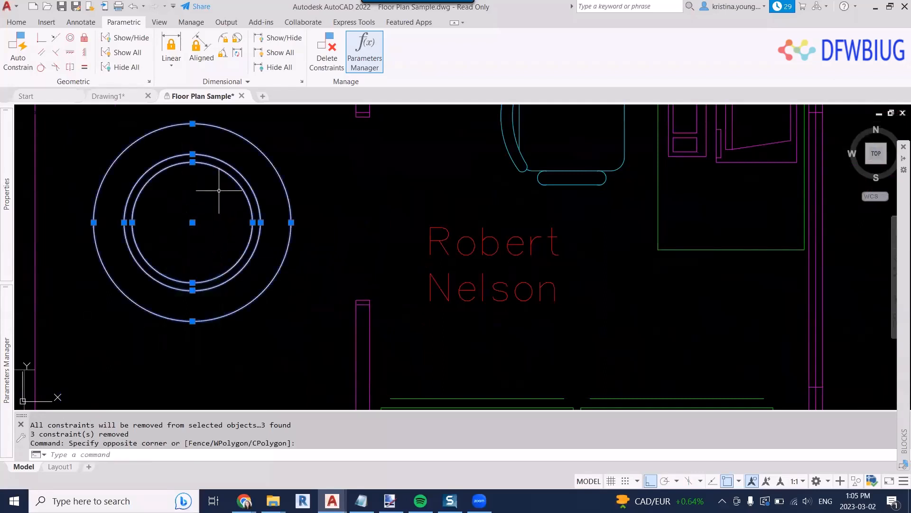
pyautogui.press('Escape')
# Move the innermost circle straight down and the middle circle straight right from their shared centre, so both overlap the large circle's outline
pyautogui.click(224, 171)
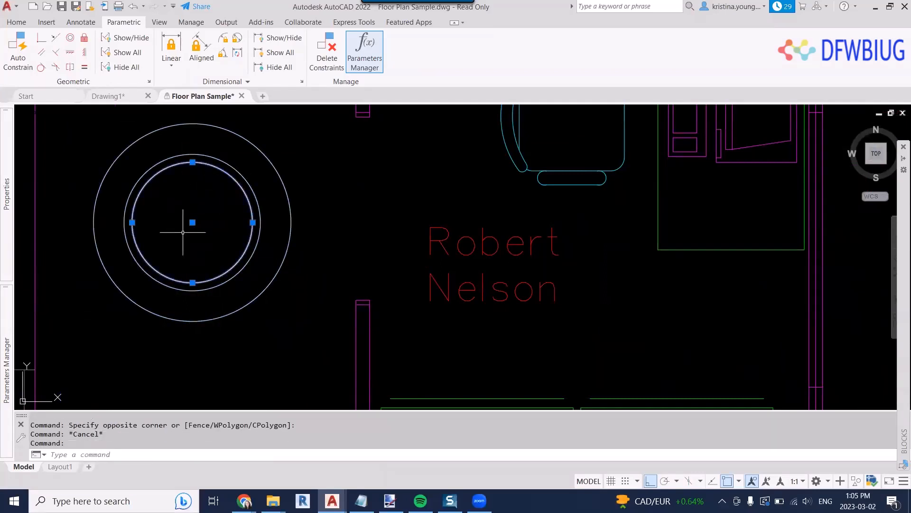
pyautogui.click(193, 222)
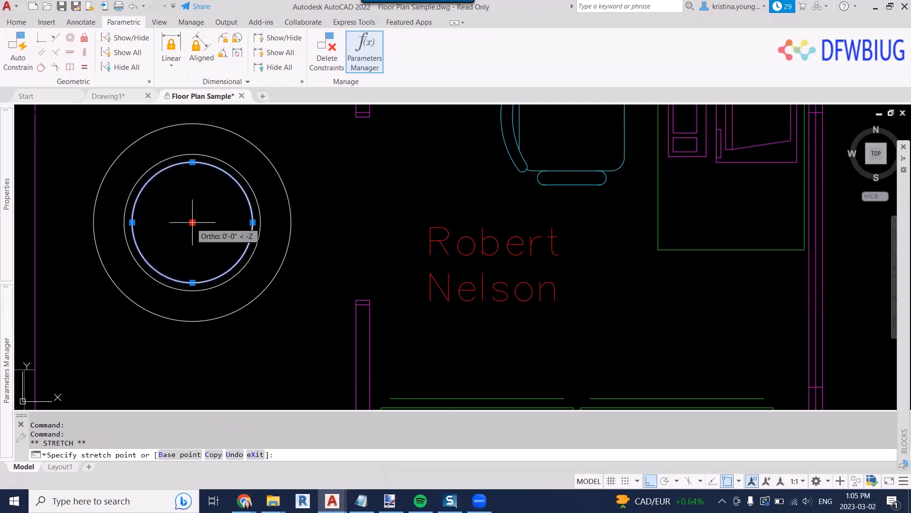
pyautogui.click(293, 336)
pyautogui.click(252, 285)
pyautogui.click(240, 212)
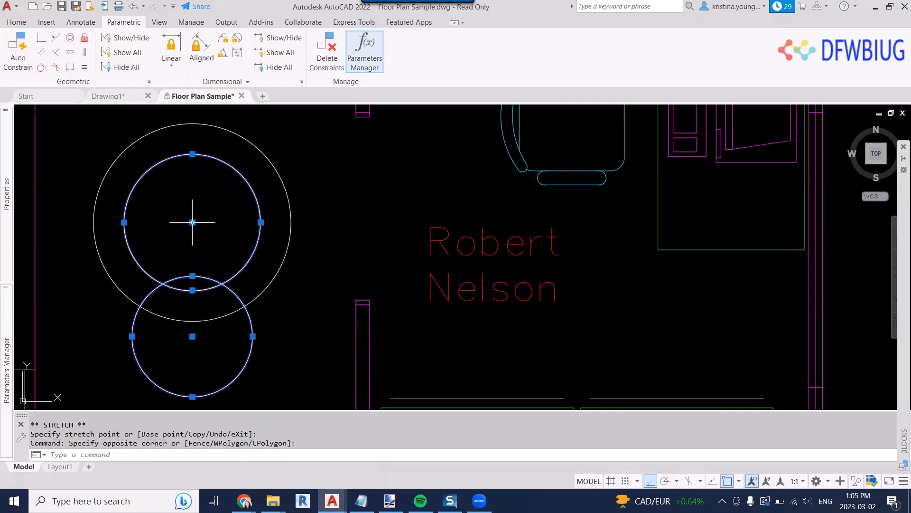
pyautogui.click(193, 222)
pyautogui.click(307, 145)
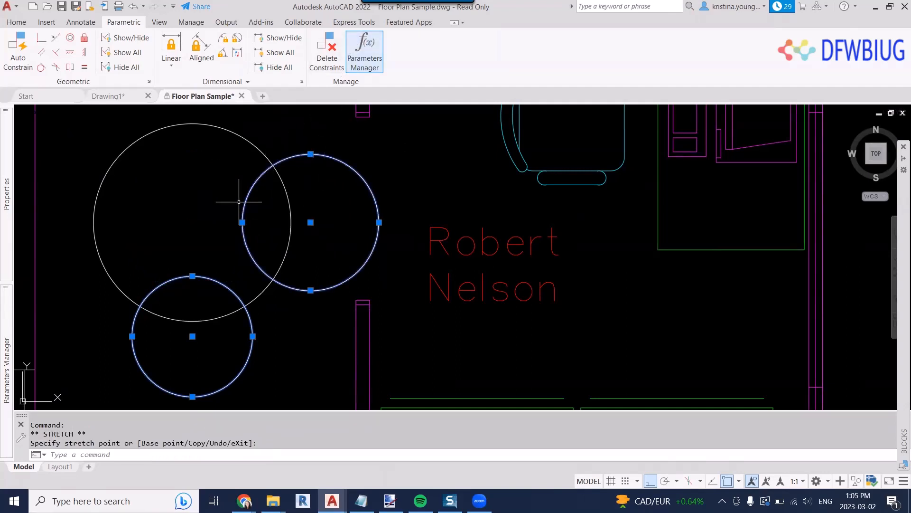
# Apply a Tangent constraint between the large circle and the mid-sized circle overlapping its right side
pyautogui.moveTo(240, 197); pyautogui.dragTo(221, 195, button='middle')
pyautogui.click(41, 67)
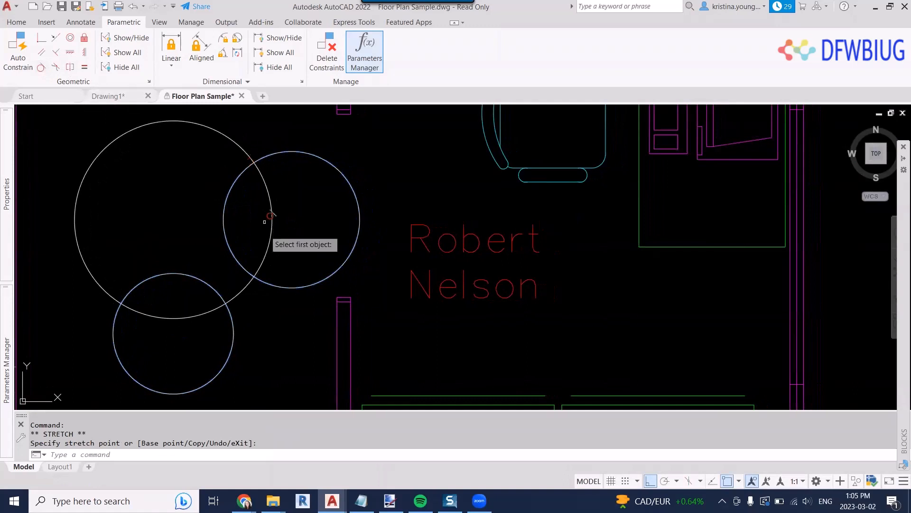
pyautogui.click(272, 230)
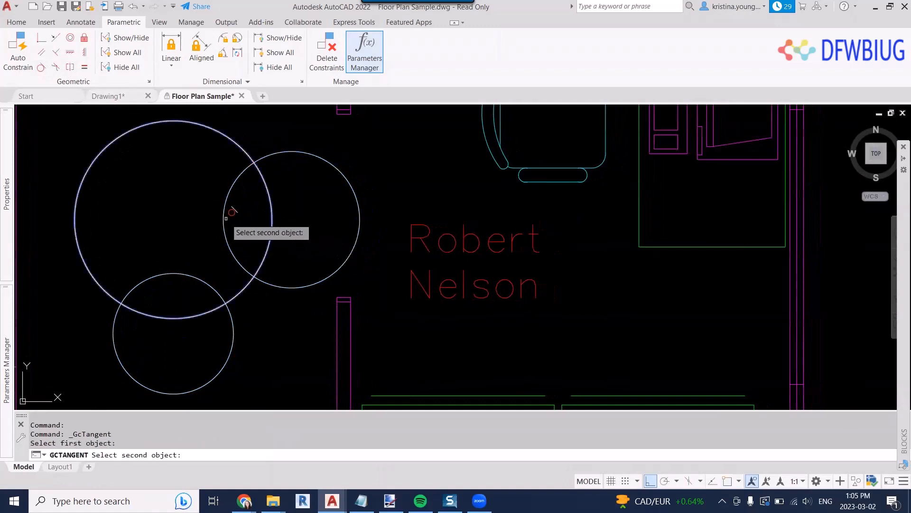
pyautogui.click(224, 217)
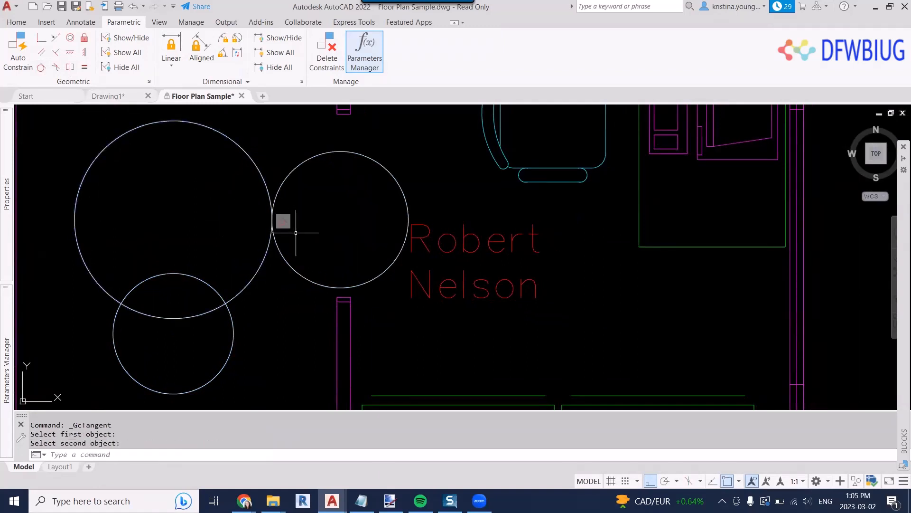
# Move the small lower circle horizontally to the right, keeping it overlapping the large circle's lower right side
pyautogui.click(245, 331)
pyautogui.click(227, 330)
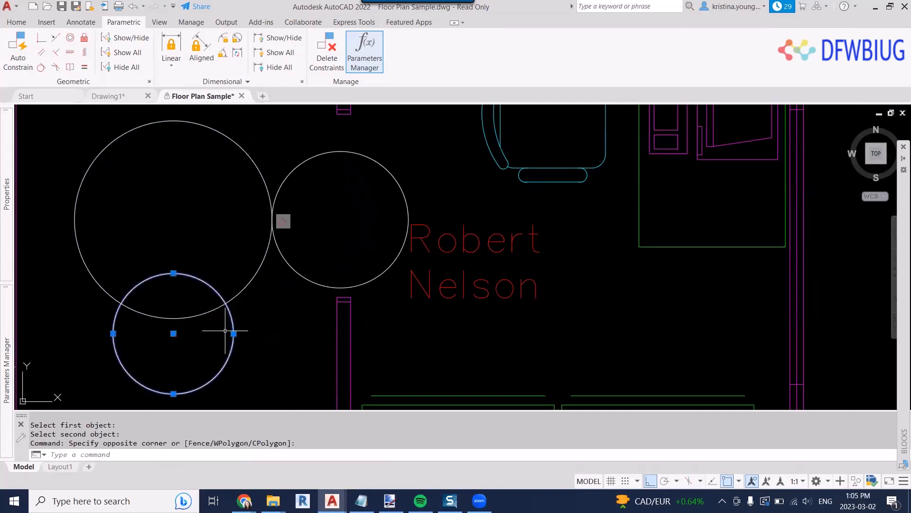
pyautogui.click(173, 334)
pyautogui.write('m')
pyautogui.press('Return')
pyautogui.click(172, 203)
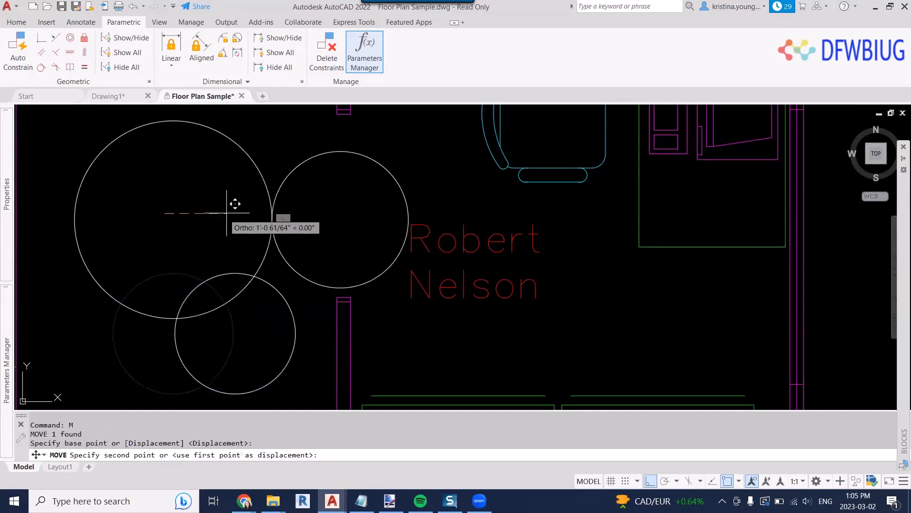
pyautogui.click(243, 203)
# Apply a Tangent constraint between the large circle and the small circle at its lower right
pyautogui.click(41, 66)
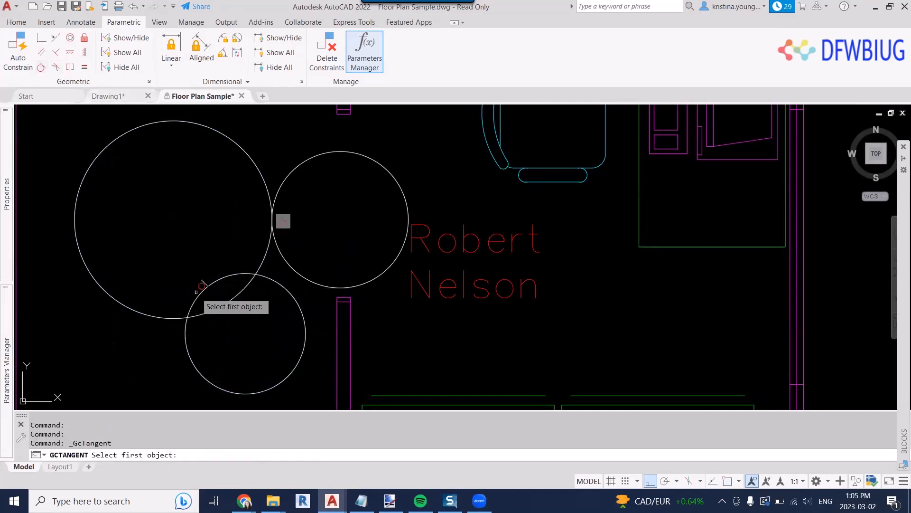
pyautogui.click(226, 309)
pyautogui.click(229, 275)
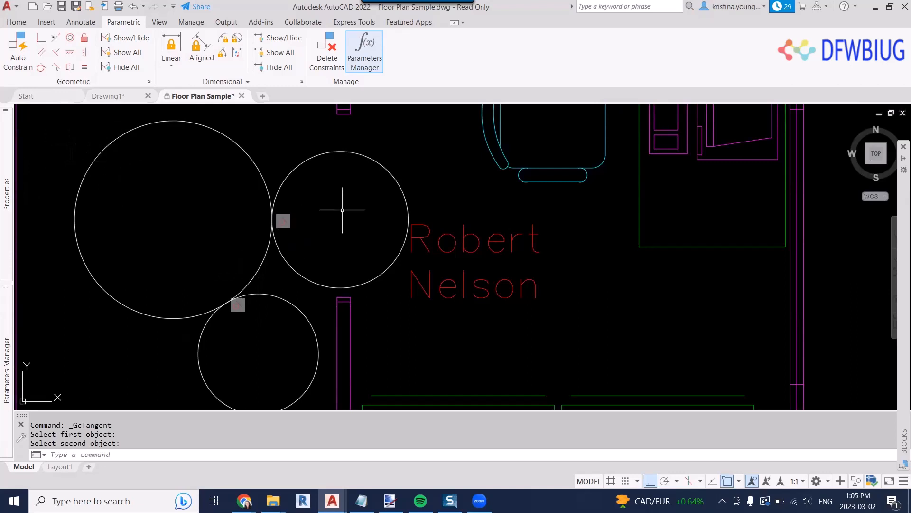
# Draw a closed, irregular six-sided polyline with Ortho off in the empty area above office 6050, with a notch on its right side
pyautogui.scroll(-4, 147, 244)
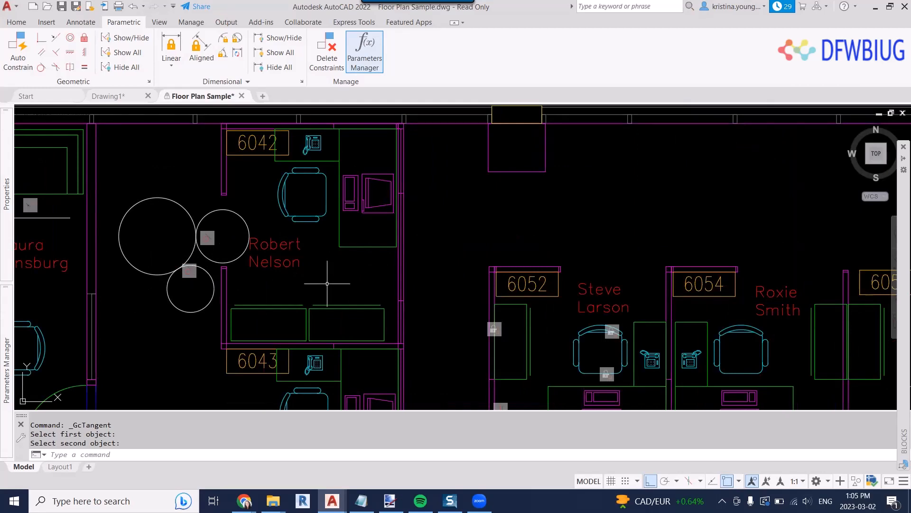
pyautogui.moveTo(195, 205); pyautogui.dragTo(200, 230, button='middle')
pyautogui.write('pl')
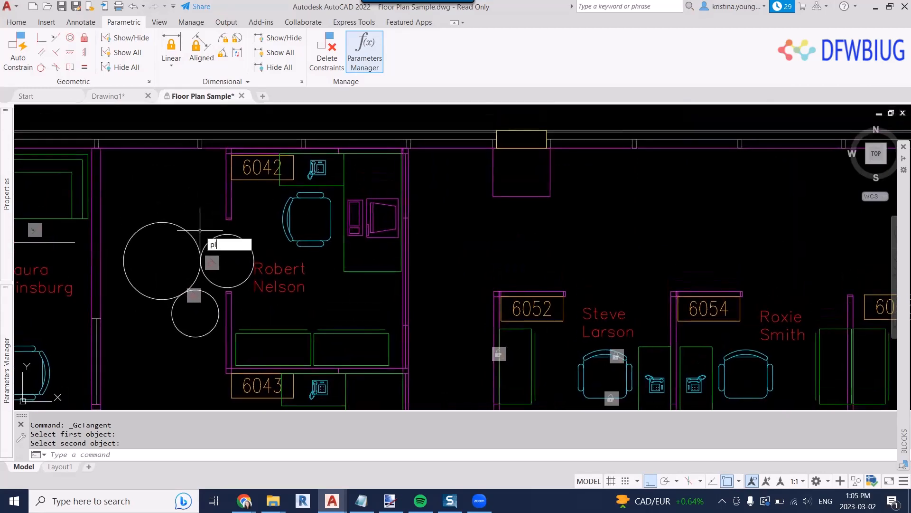
pyautogui.press('Return')
pyautogui.scroll(-4, 199, 230)
pyautogui.click(221, 207)
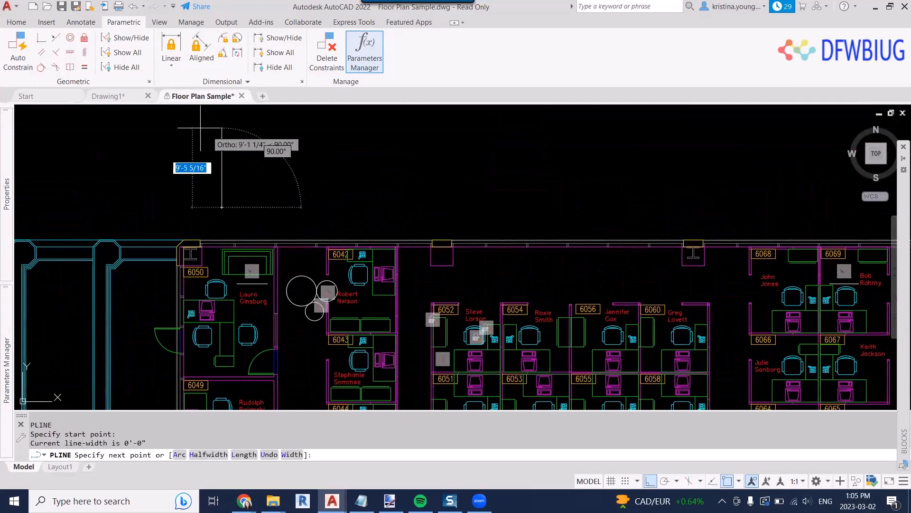
pyautogui.press('F8')
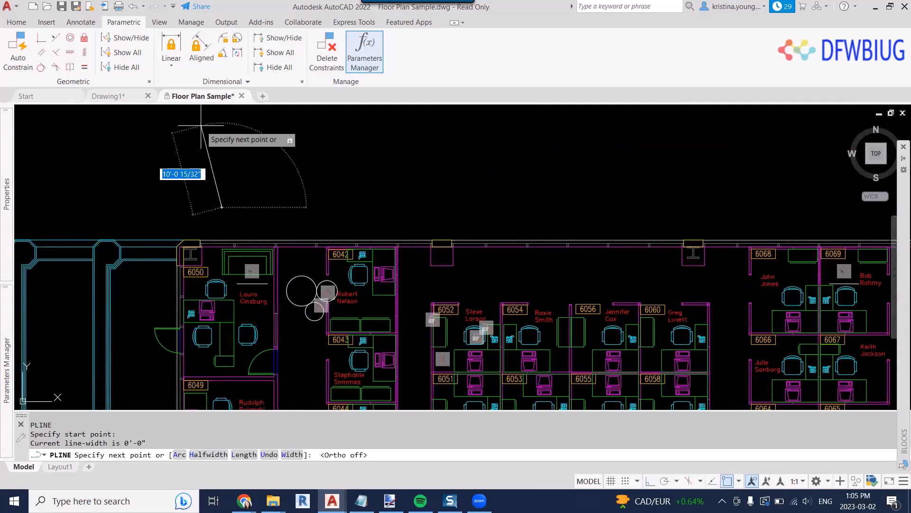
pyautogui.click(200, 158)
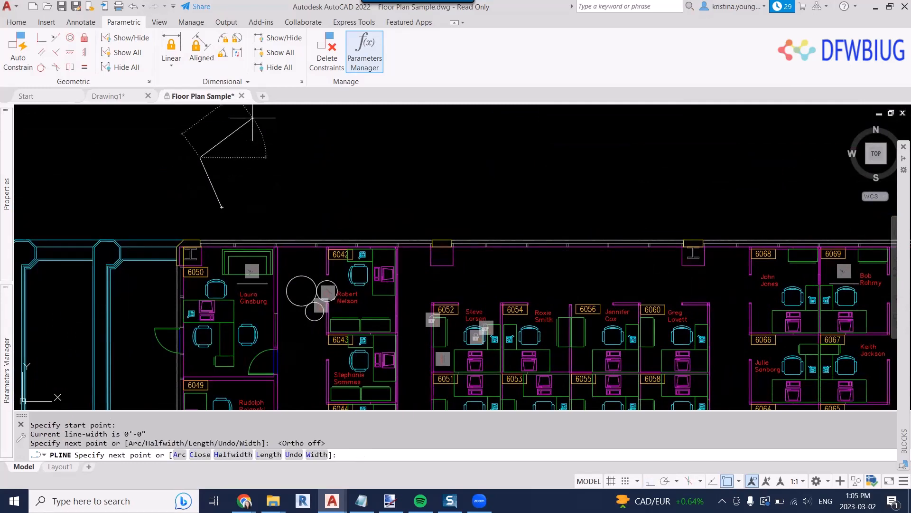
pyautogui.click(253, 119)
pyautogui.click(317, 165)
pyautogui.click(284, 167)
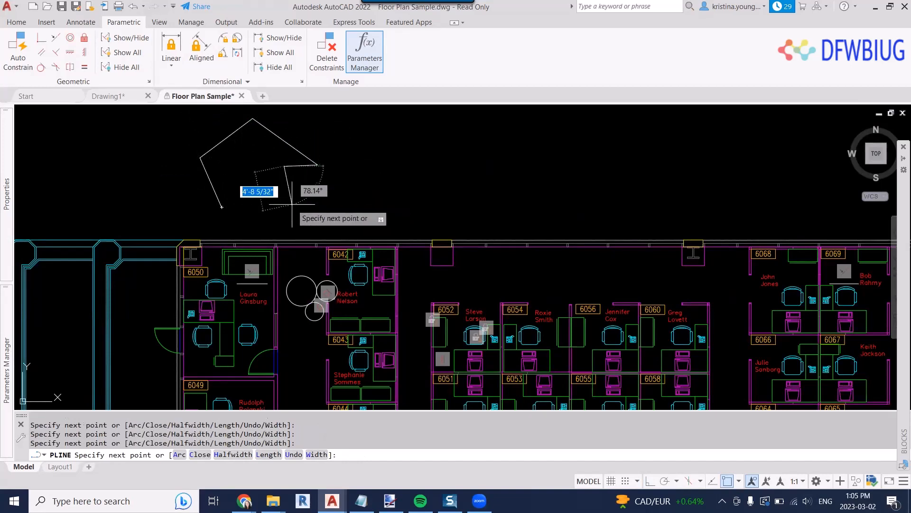
pyautogui.click(293, 207)
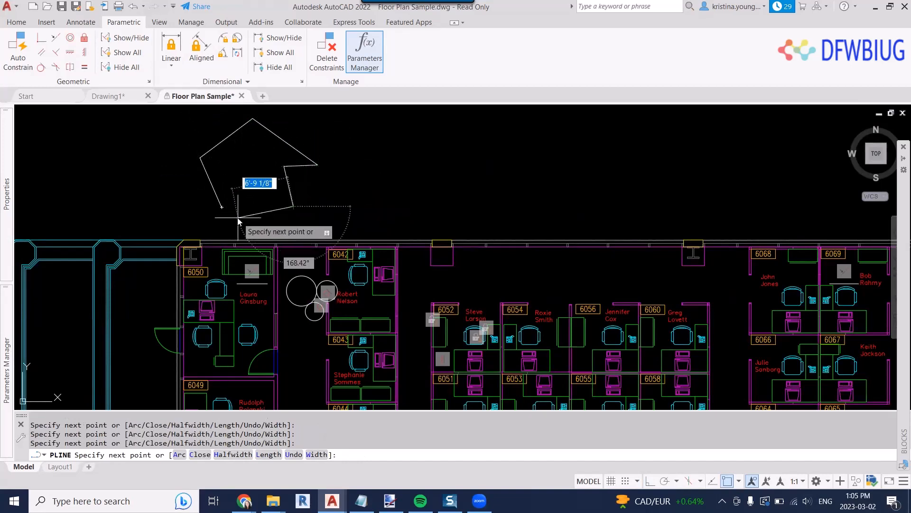
pyautogui.write('c')
pyautogui.press('Return')
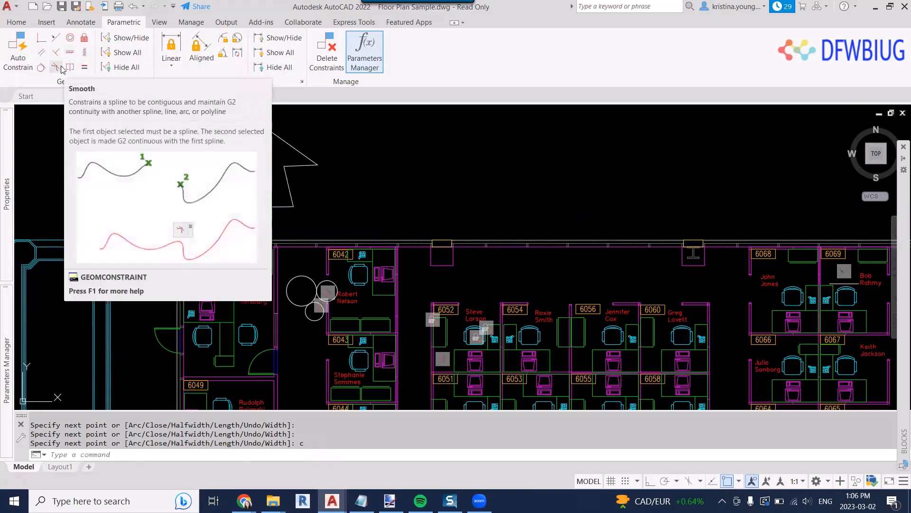
# Add a linear dimensional constraint to the polyline's bottom edge, place it below the edge, and set its value to 9
pyautogui.click(70, 52)
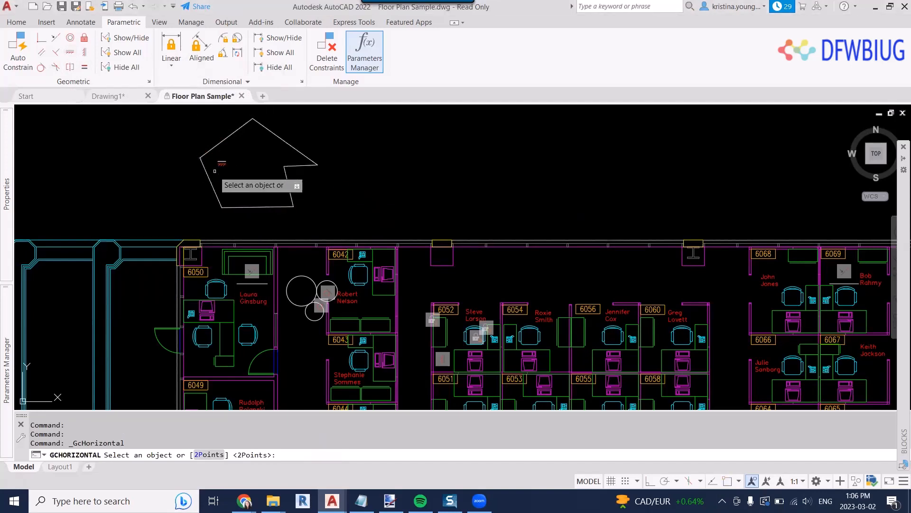
pyautogui.scroll(2, 214, 176)
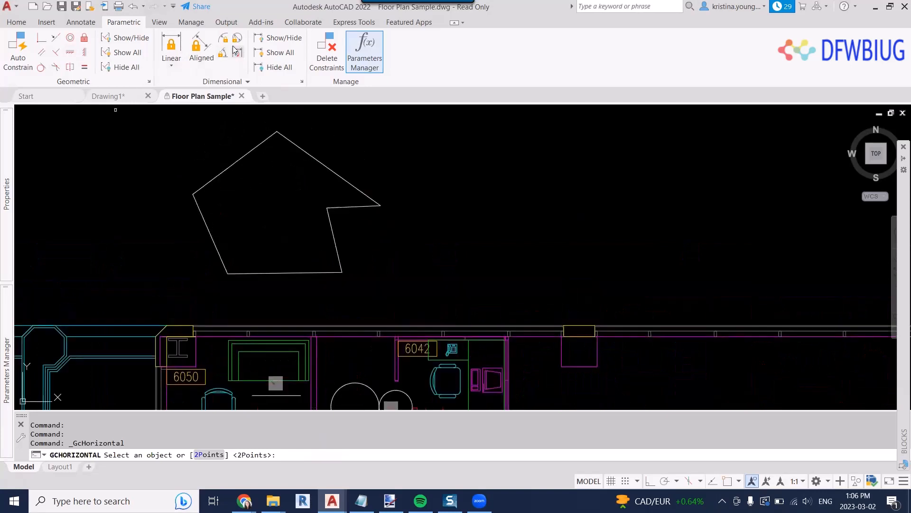
pyautogui.click(172, 45)
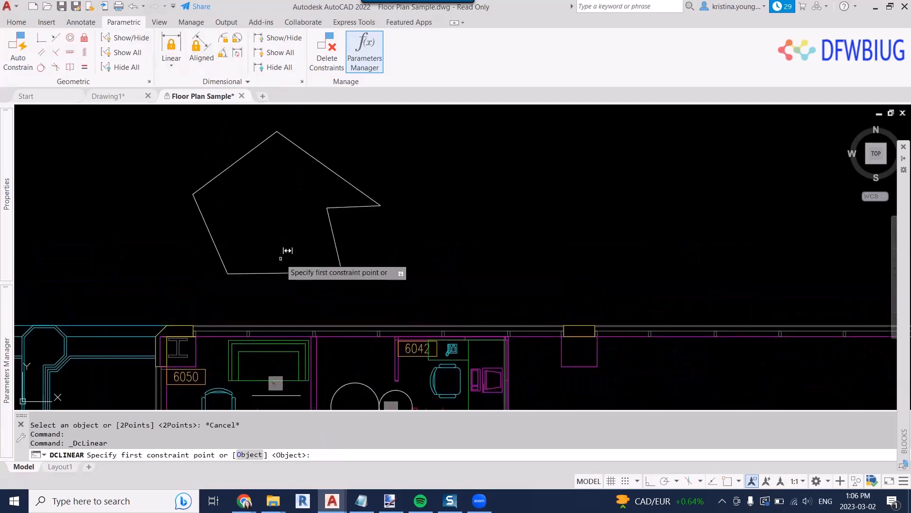
pyautogui.click(242, 274)
pyautogui.click(340, 271)
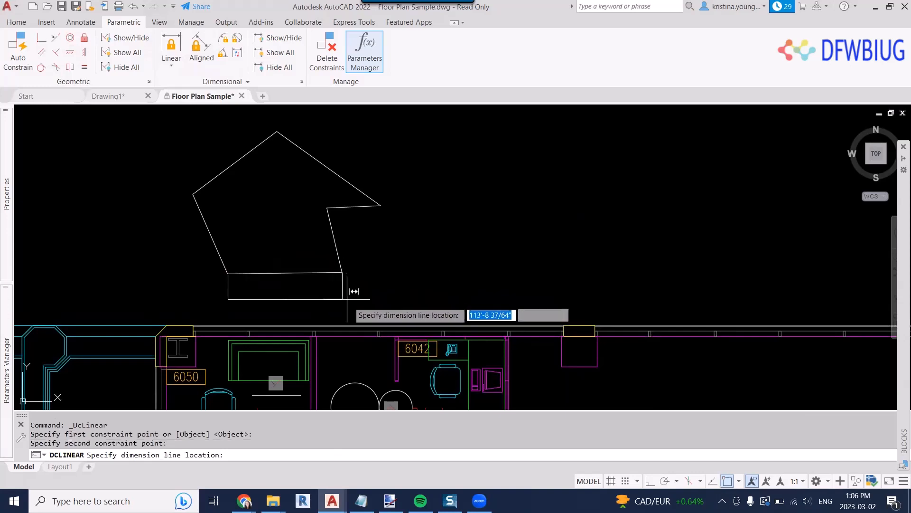
pyautogui.click(304, 311)
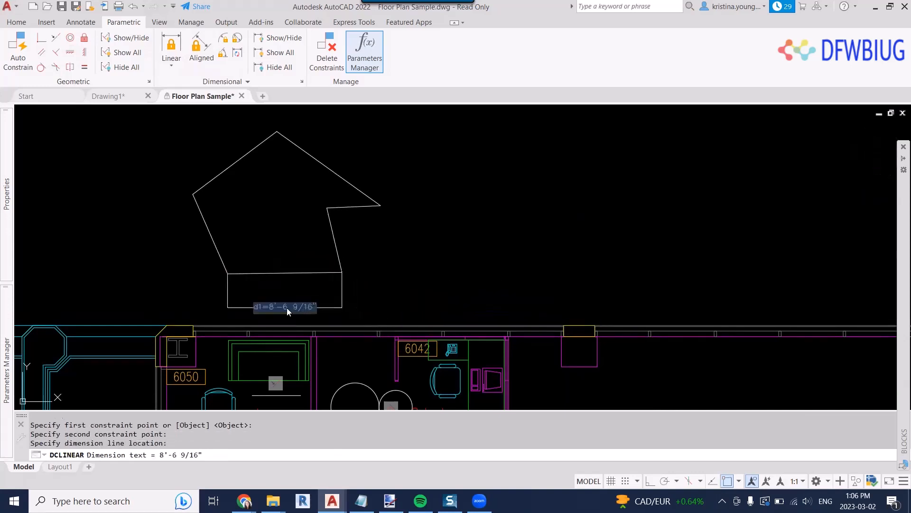
pyautogui.moveTo(270, 307); pyautogui.dragTo(384, 312)
pyautogui.write('9')
pyautogui.press('Return')
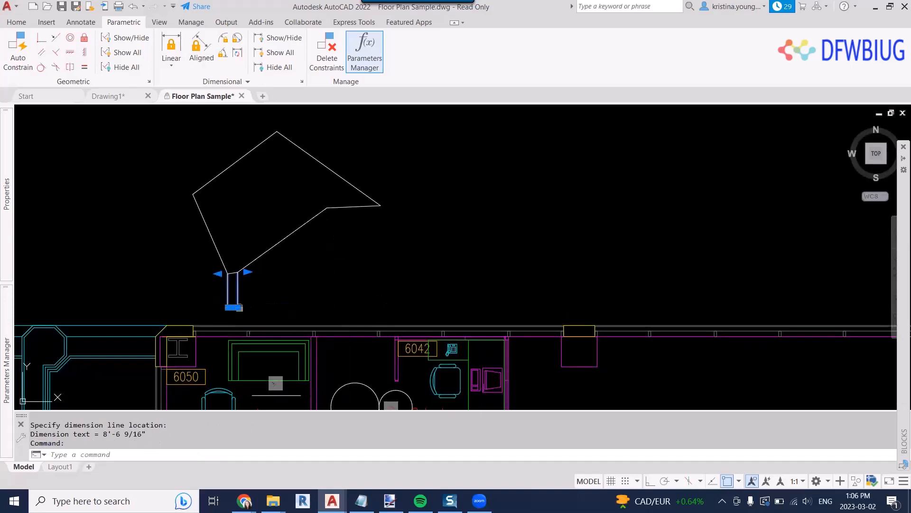
# Edit the linear constraint on the polyline's bottom edge to a larger value that widens the narrow base
pyautogui.scroll(2, 232, 308)
pyautogui.scroll(-1, 231, 310)
pyautogui.doubleClick(234, 307)
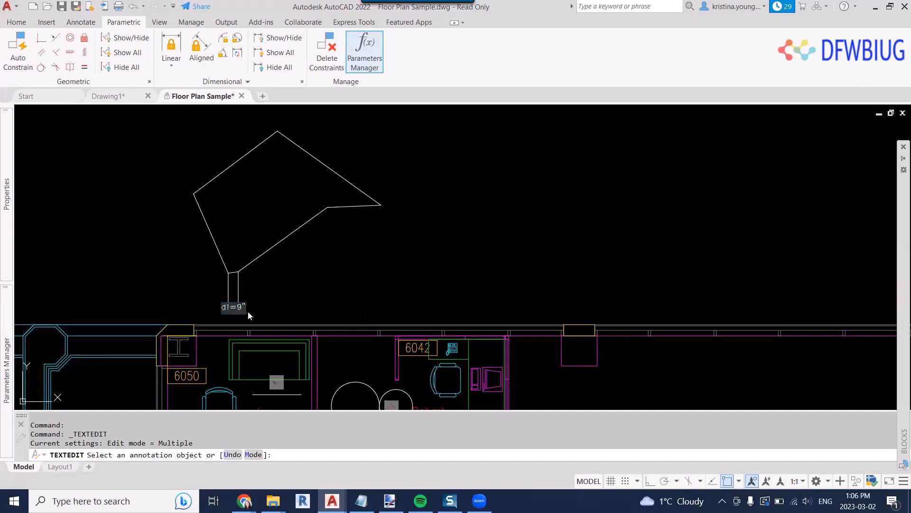
pyautogui.press('Return')
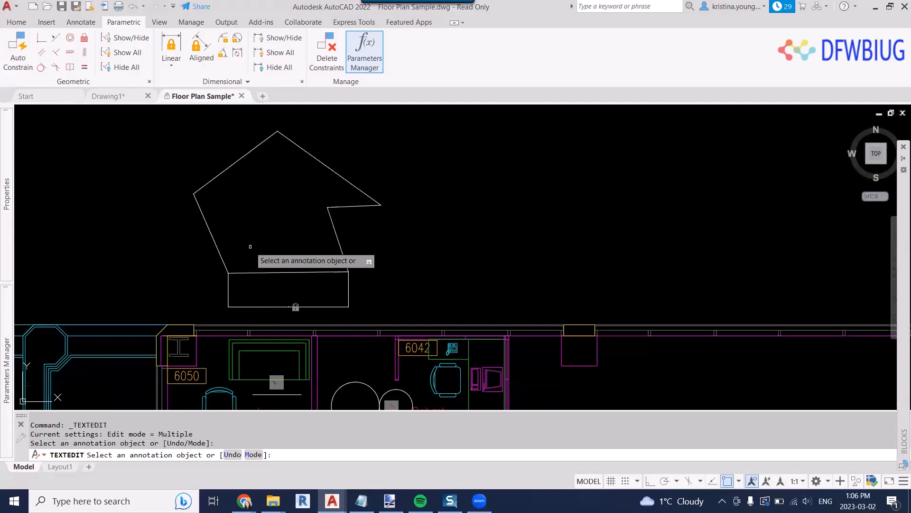
pyautogui.press('Escape')
# Select the polyline to inspect its vertices and edge grips, and clear the selection
pyautogui.click(255, 220)
pyautogui.click(183, 221)
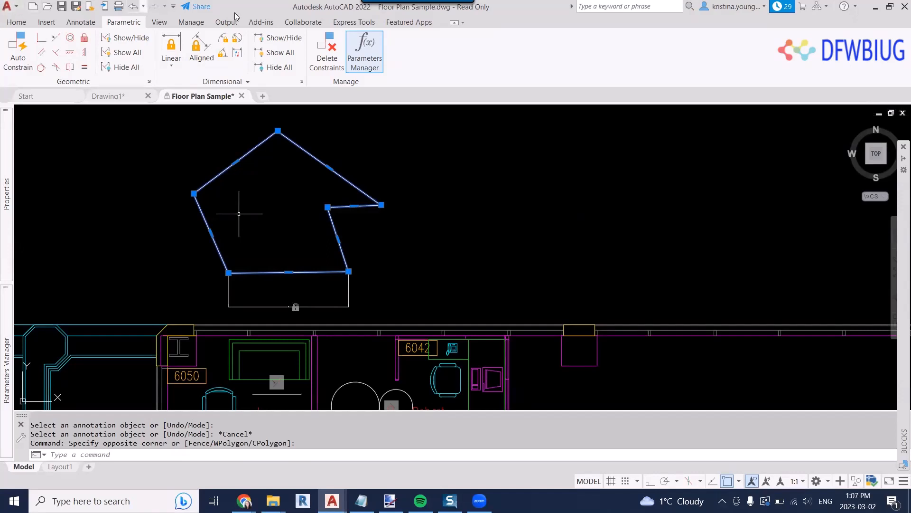
pyautogui.press('Escape')
pyautogui.press('Escape')
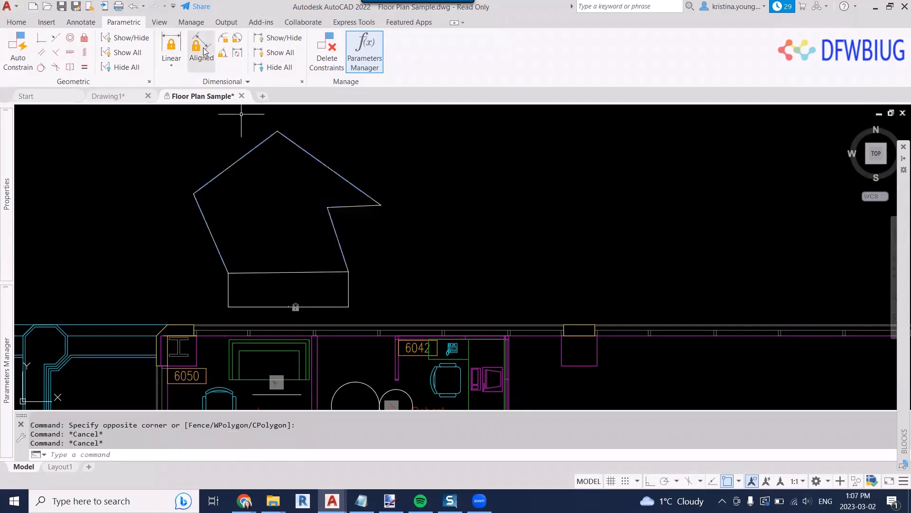
# Try to add an aligned dimensional constraint to the polyline's lower-left slanted edge, with the dimension line outside the shape
pyautogui.click(202, 47)
pyautogui.click(224, 250)
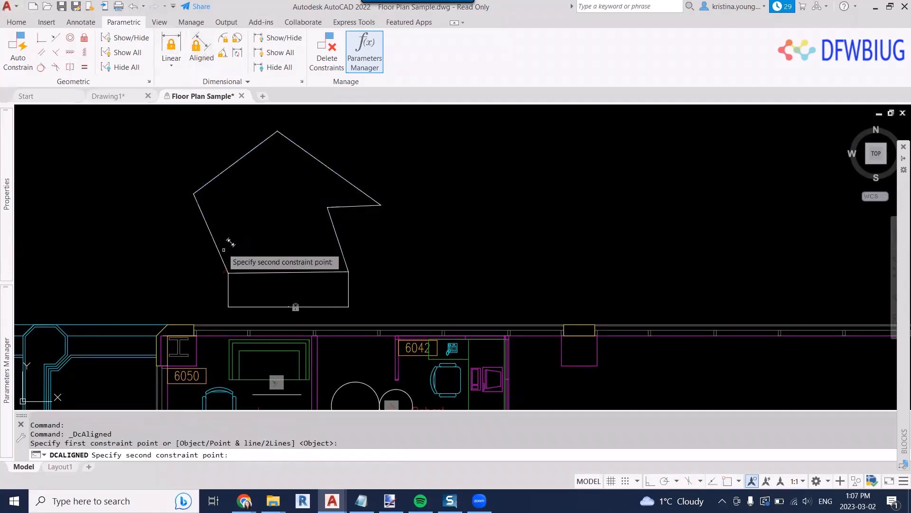
pyautogui.click(194, 193)
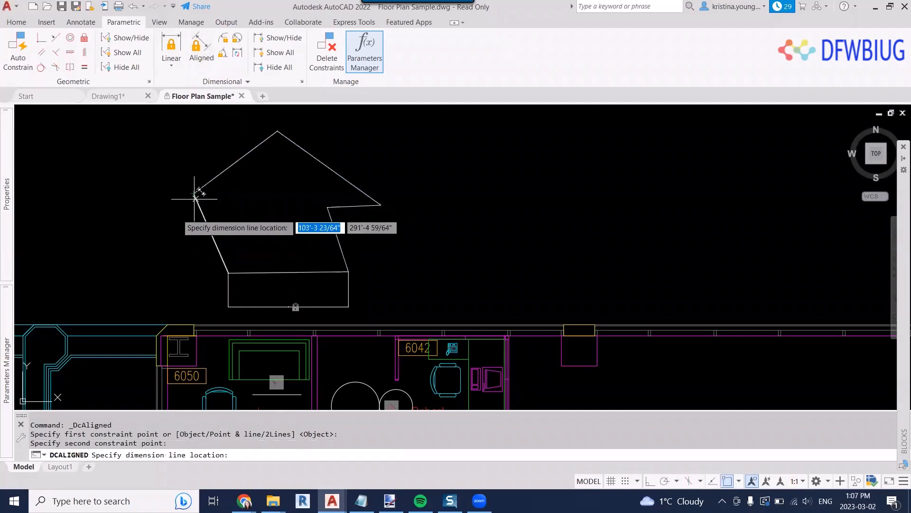
pyautogui.click(128, 206)
pyautogui.press('Return')
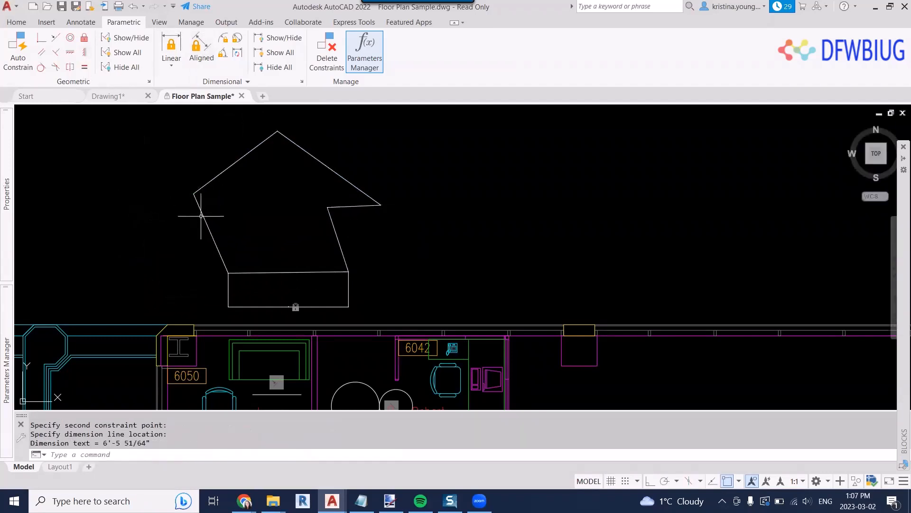
# Add an aligned dimensional constraint between the endpoints of the polyline's lower-left slanted edge, place it just outside the shape, and accept the default value
pyautogui.press('Return')
pyautogui.click(229, 273)
pyautogui.click(194, 194)
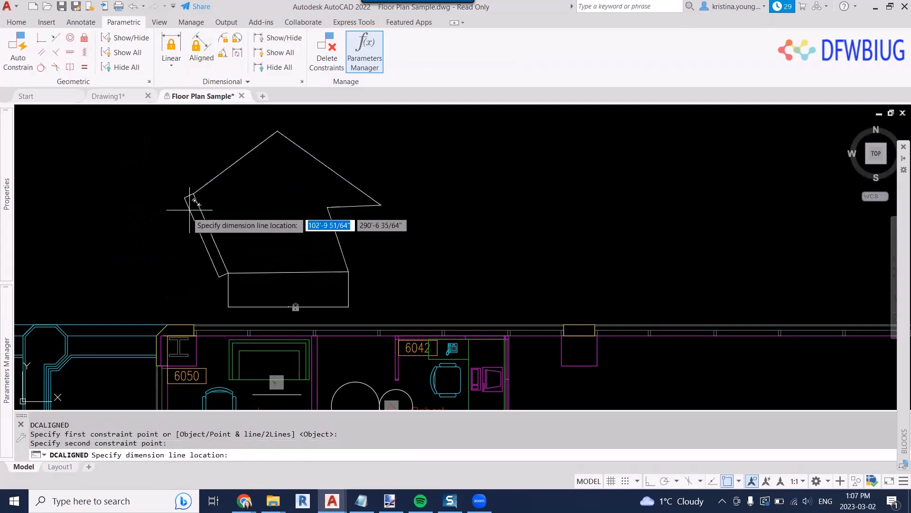
pyautogui.click(180, 212)
pyautogui.press('Return')
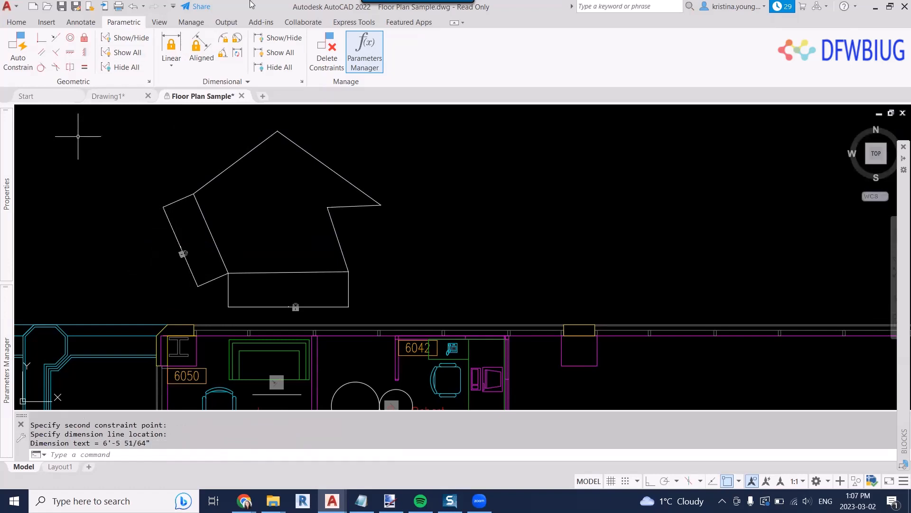
pyautogui.click(171, 47)
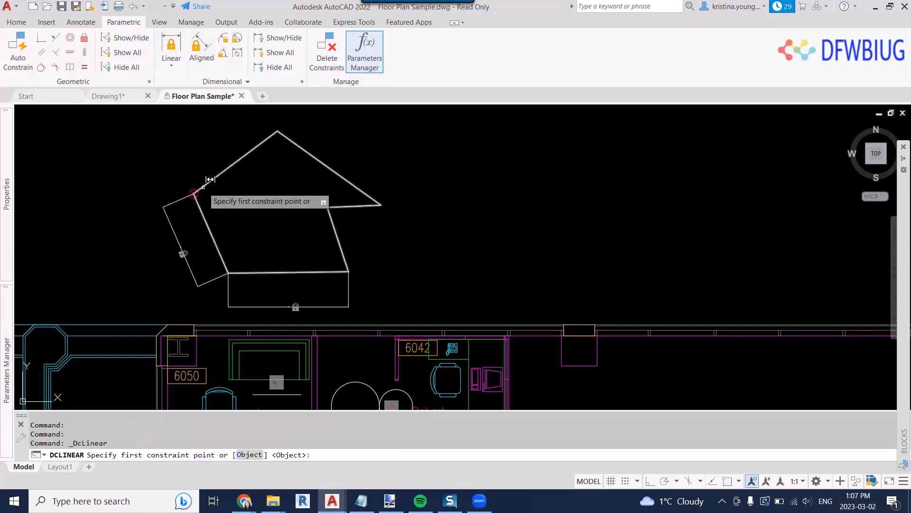
pyautogui.click(195, 193)
pyautogui.click(277, 131)
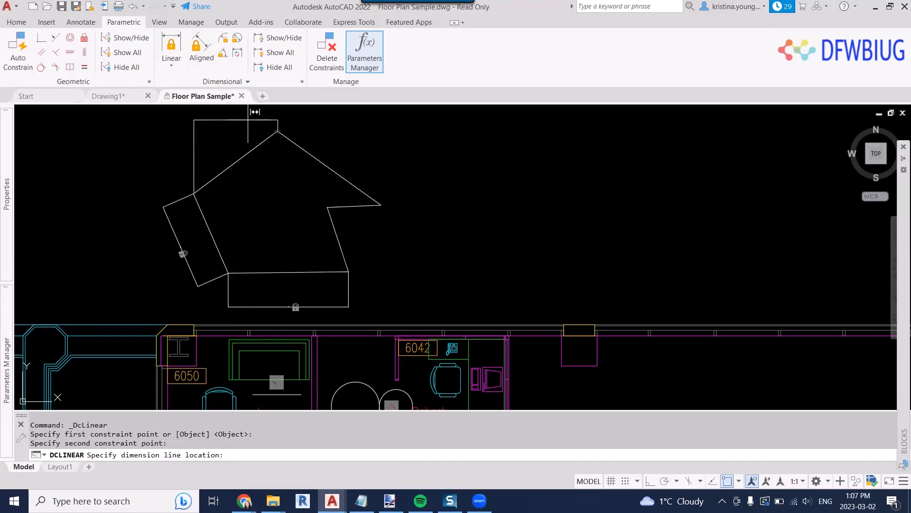
pyautogui.scroll(3, 247, 144)
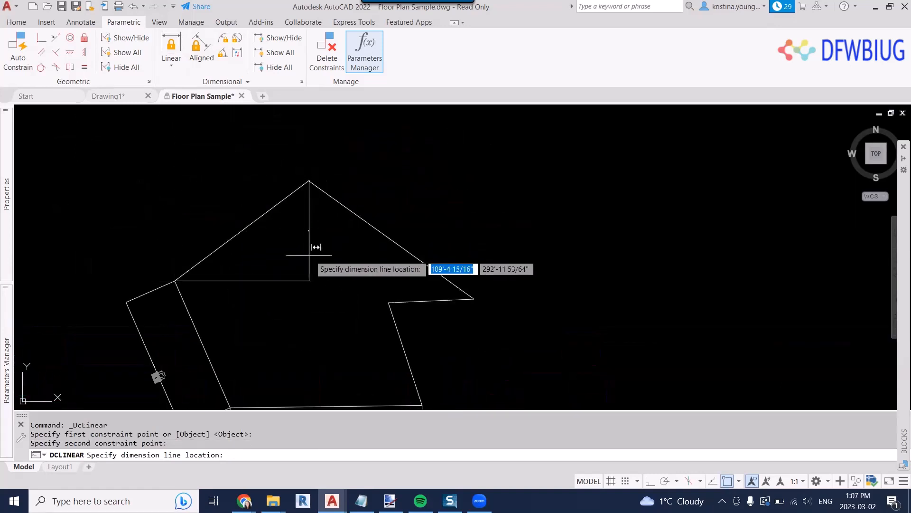
pyautogui.moveTo(229, 382); pyautogui.dragTo(302, 236, button='middle')
pyautogui.press('Escape')
pyautogui.scroll(-2, 116, 293)
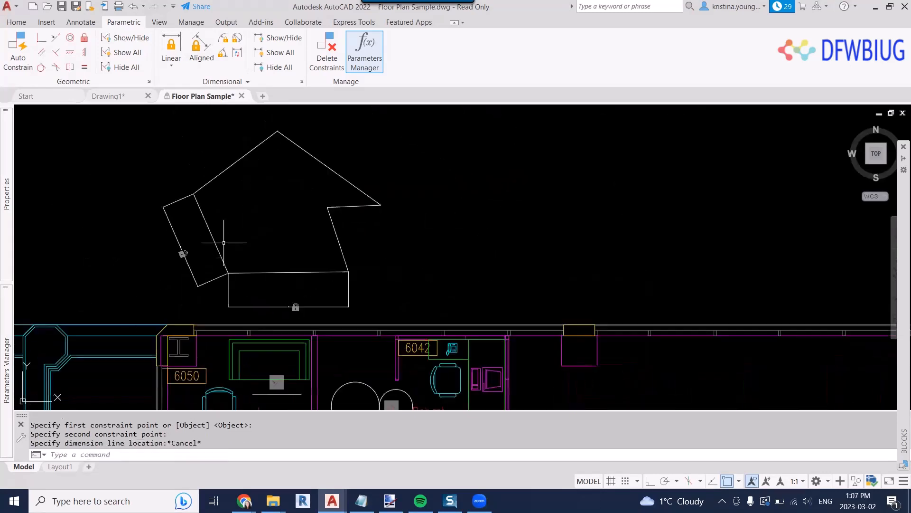
# Apply a Parallel constraint that aligns the polyline's upper-right edge with its lower-left slanted edge
pyautogui.moveTo(238, 252); pyautogui.dragTo(240, 276, button='middle')
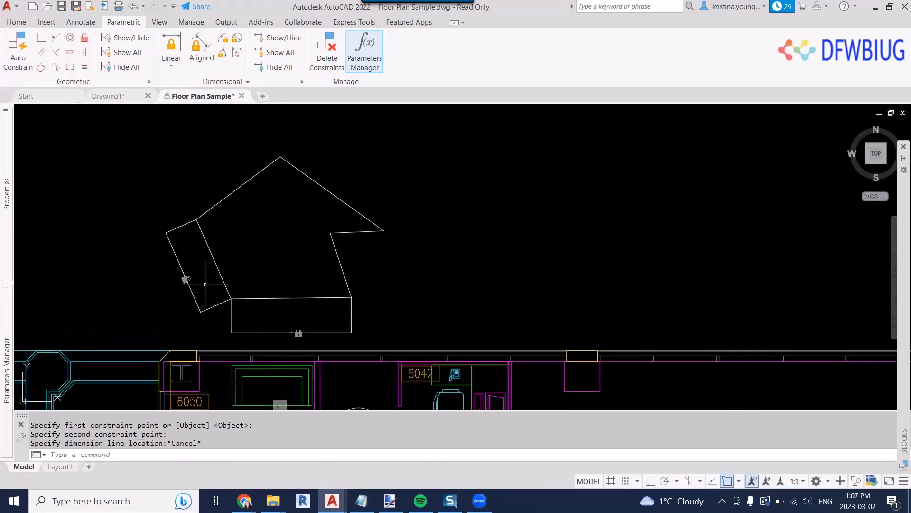
pyautogui.click(47, 56)
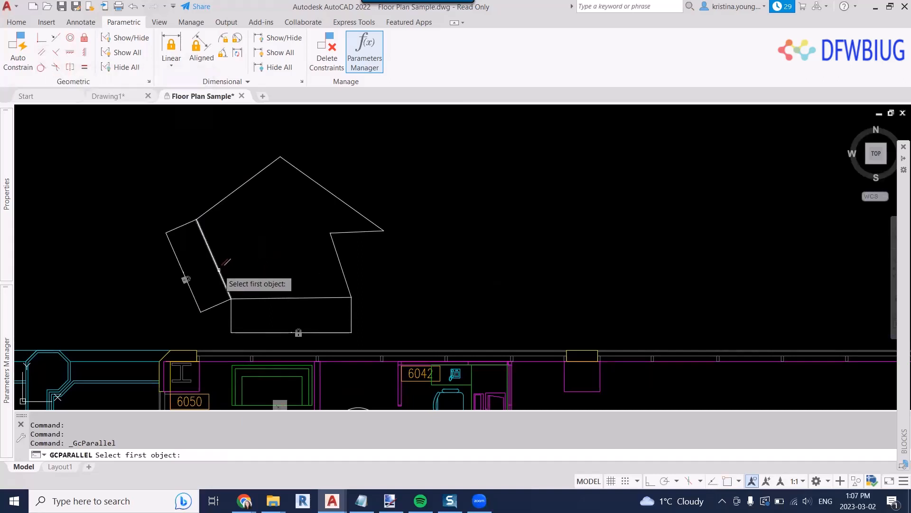
pyautogui.click(218, 270)
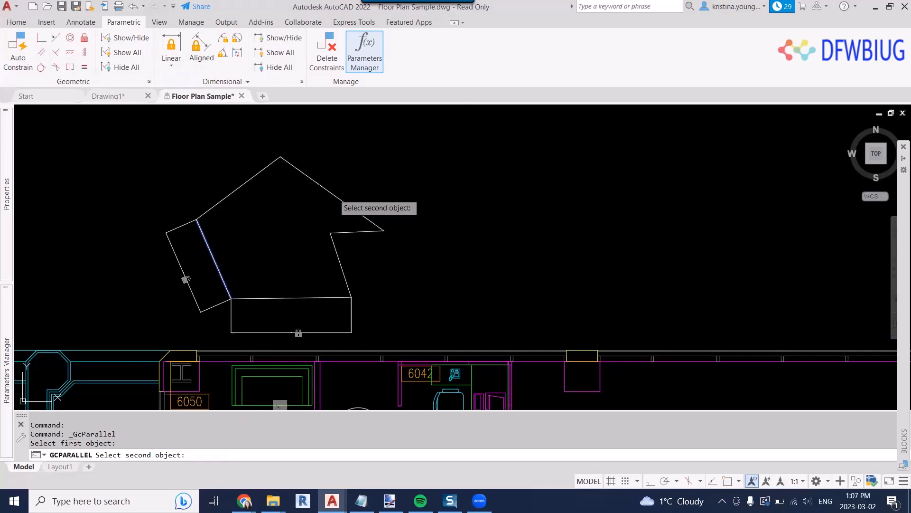
pyautogui.click(334, 194)
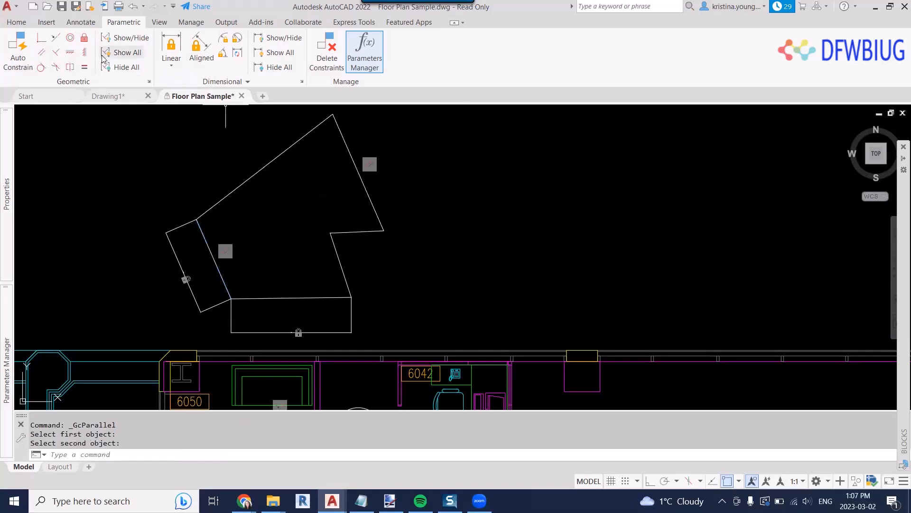
# Make the upper-right edge equal in length to the polyline's base edge, and apply a Horizontal constraint to the upper-left edge
pyautogui.click(84, 67)
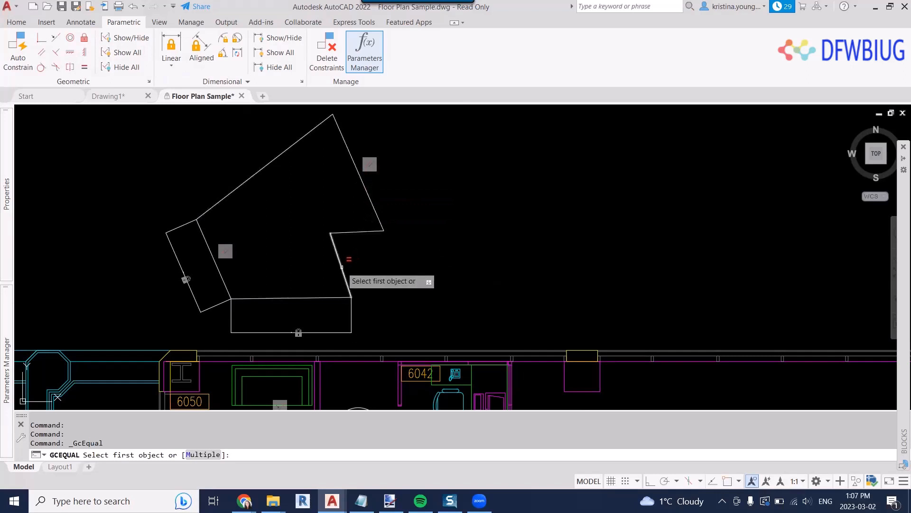
pyautogui.click(322, 297)
pyautogui.click(323, 297)
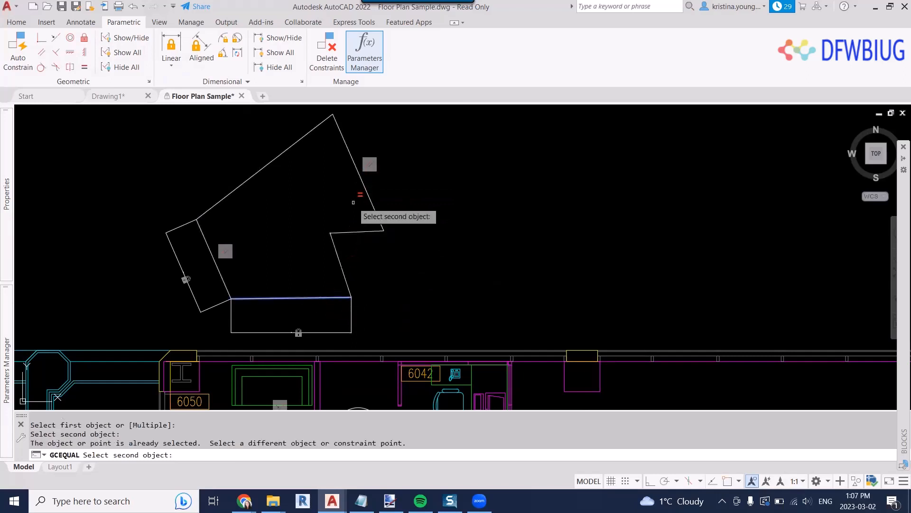
pyautogui.click(367, 187)
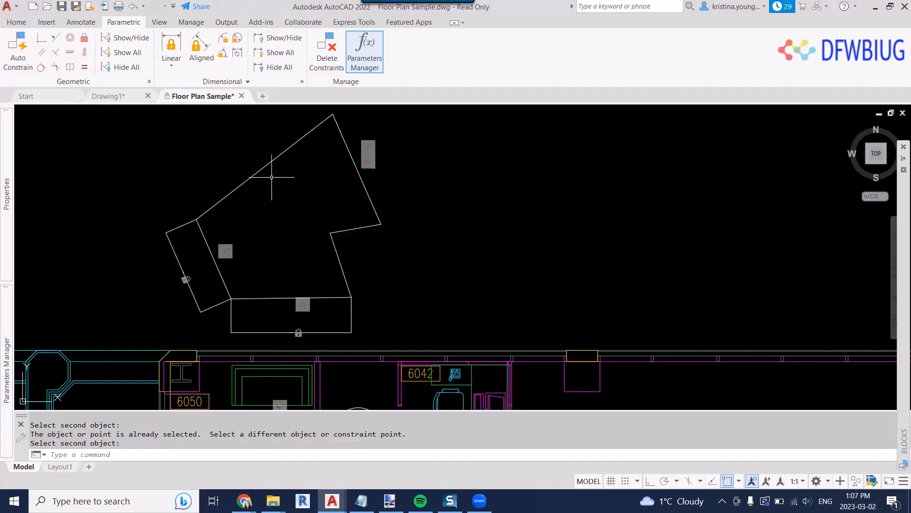
pyautogui.click(70, 53)
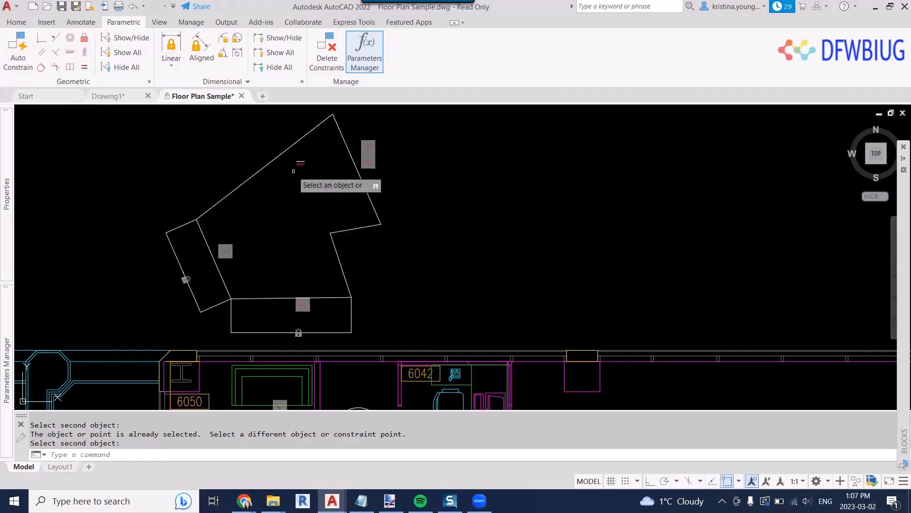
pyautogui.click(286, 148)
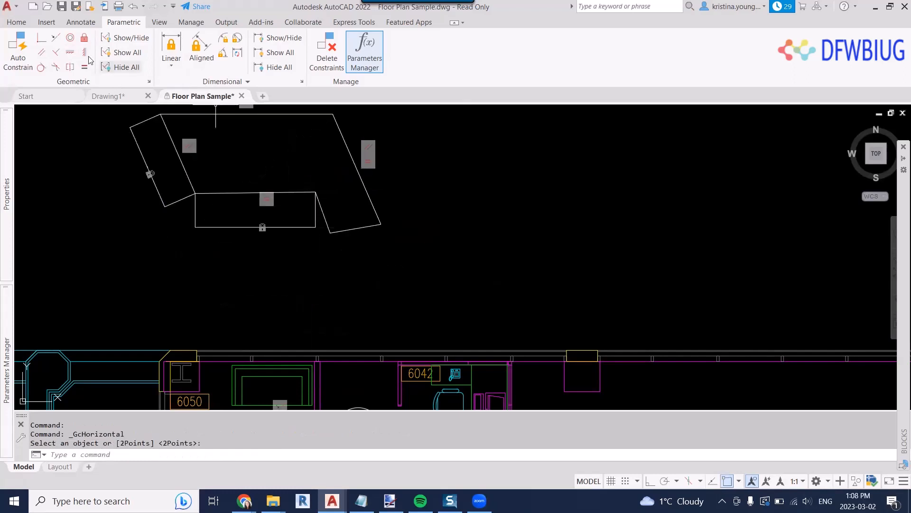
# Try a Coincident constraint between the polyline's lower-right vertex and the midpoint of the adjoining short bottom edge, and undo it
pyautogui.click(44, 41)
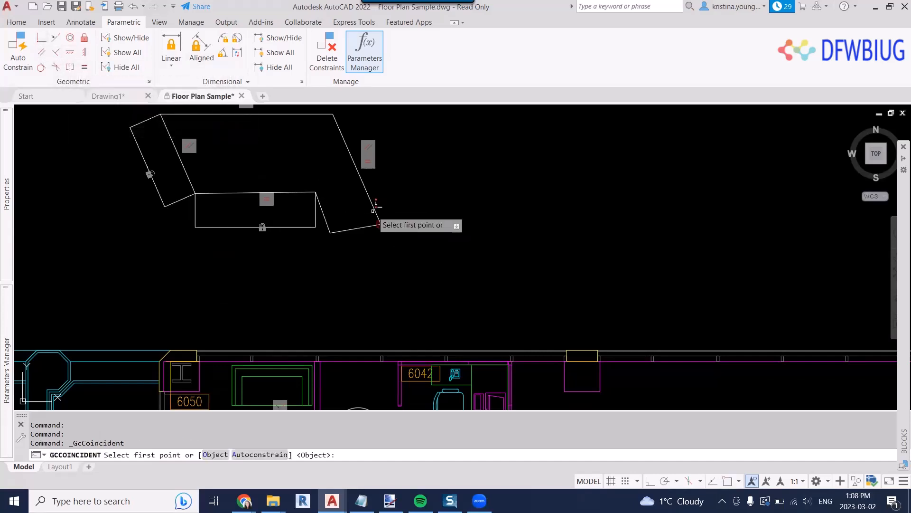
pyautogui.click(379, 222)
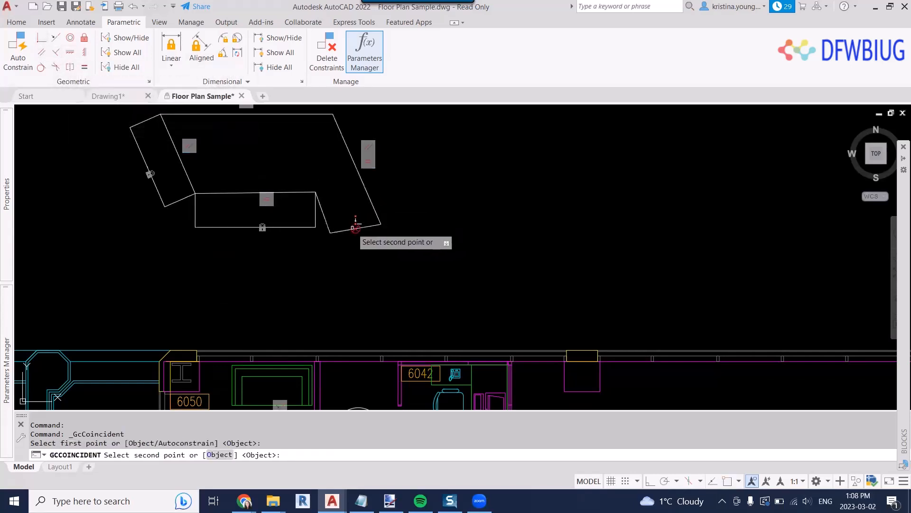
pyautogui.click(378, 221)
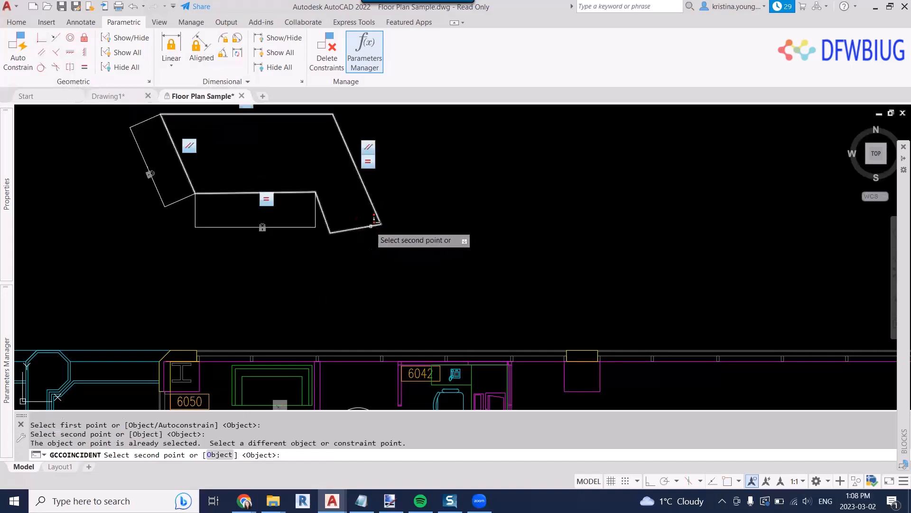
pyautogui.click(356, 227)
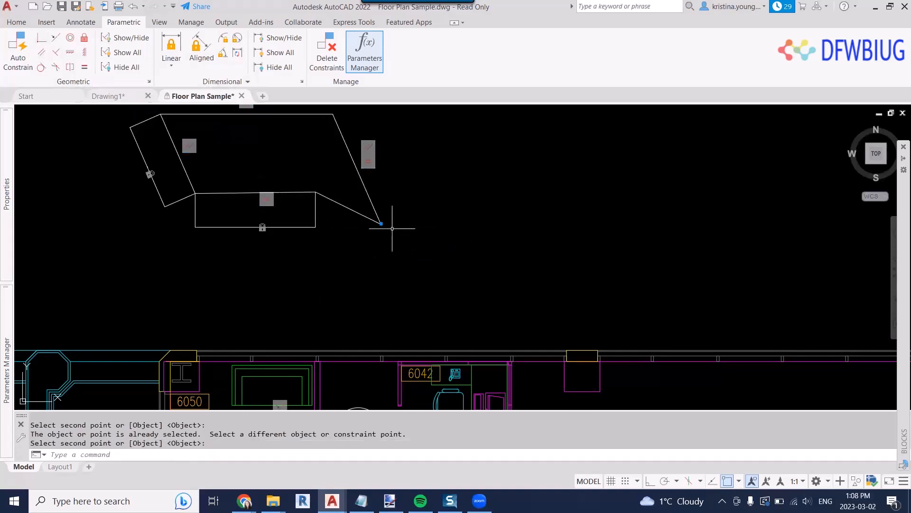
pyautogui.scroll(2, 421, 204)
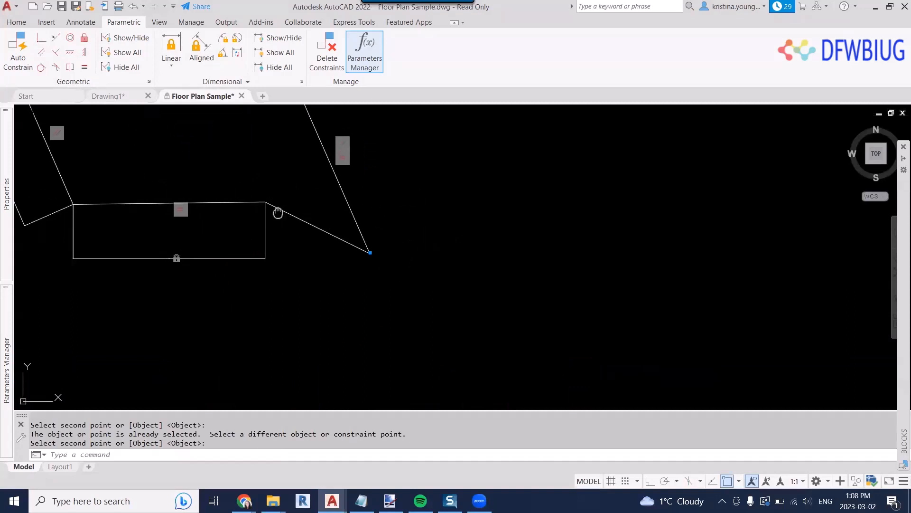
pyautogui.moveTo(292, 233); pyautogui.dragTo(364, 233, button='middle')
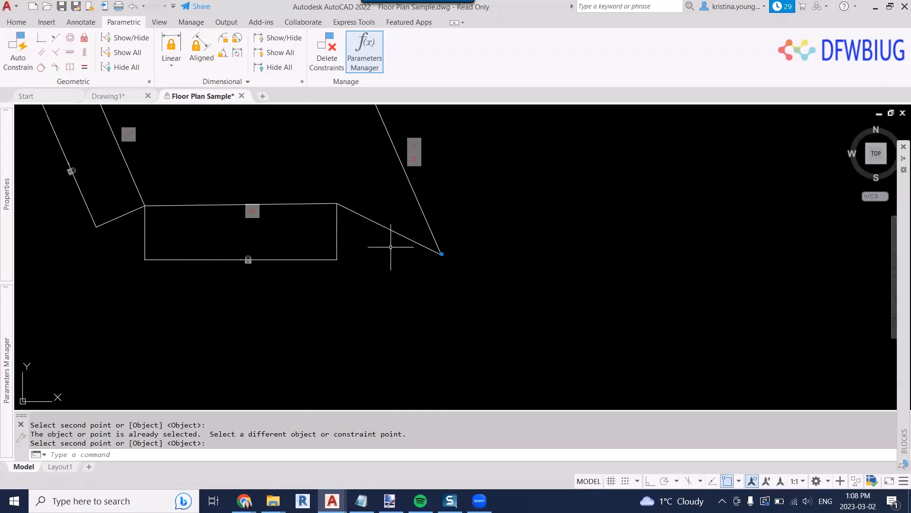
pyautogui.scroll(2, 317, 244)
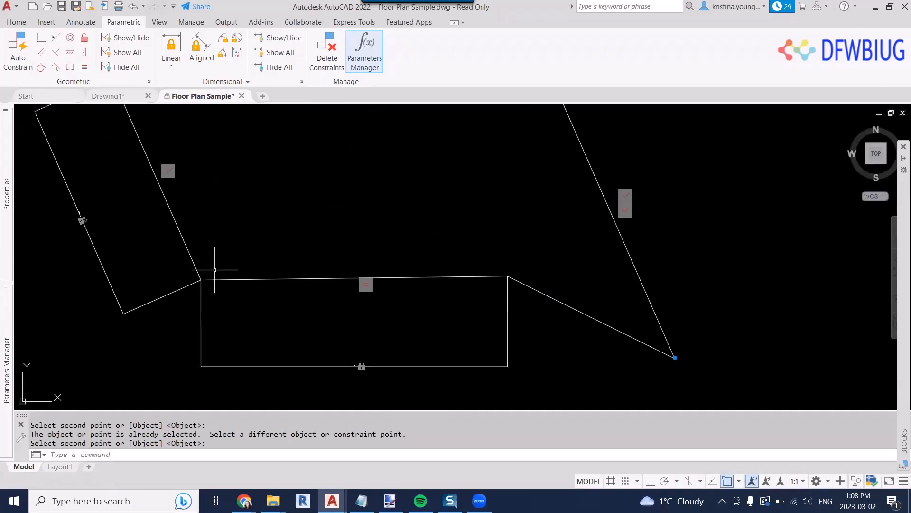
pyautogui.scroll(-3, 244, 279)
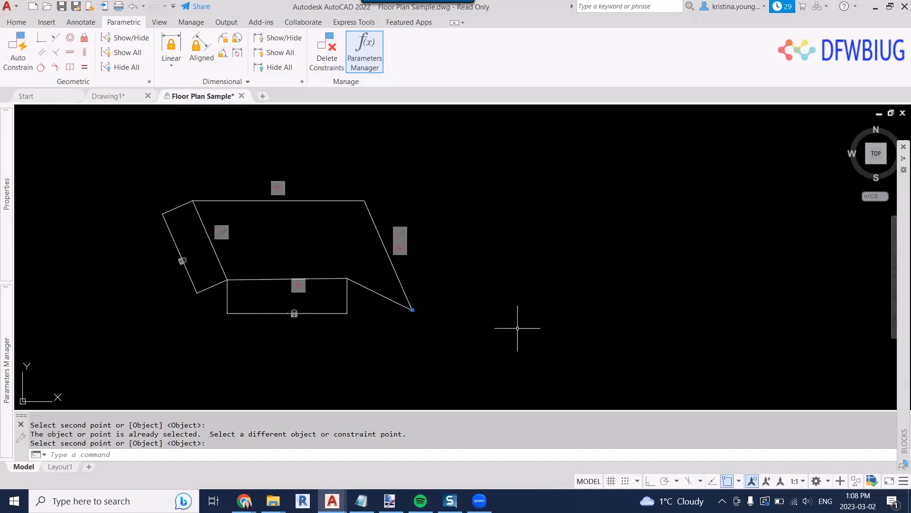
pyautogui.hotkey('ctrl', 'z')
pyautogui.hotkey('ctrl', 'z')
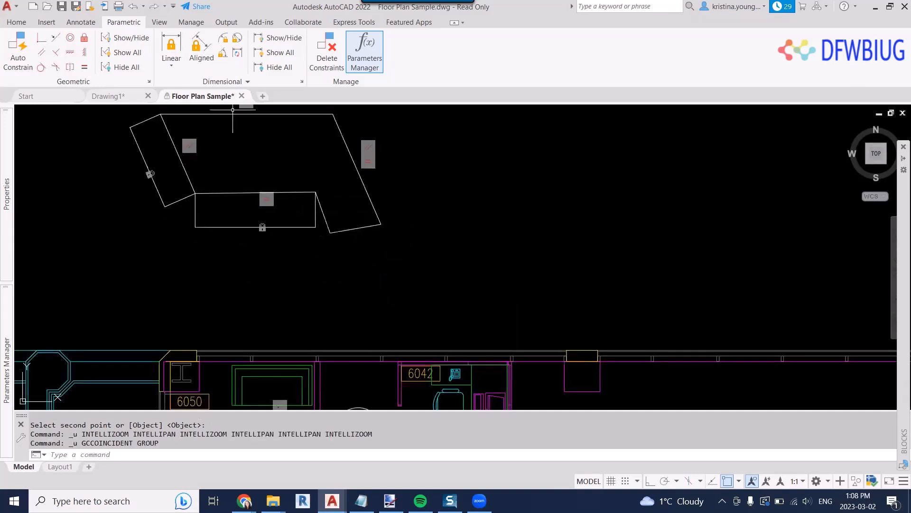
# Try to add an aligned dimensional constraint to the short slanted edge descending from the right end of the base edge
pyautogui.click(71, 56)
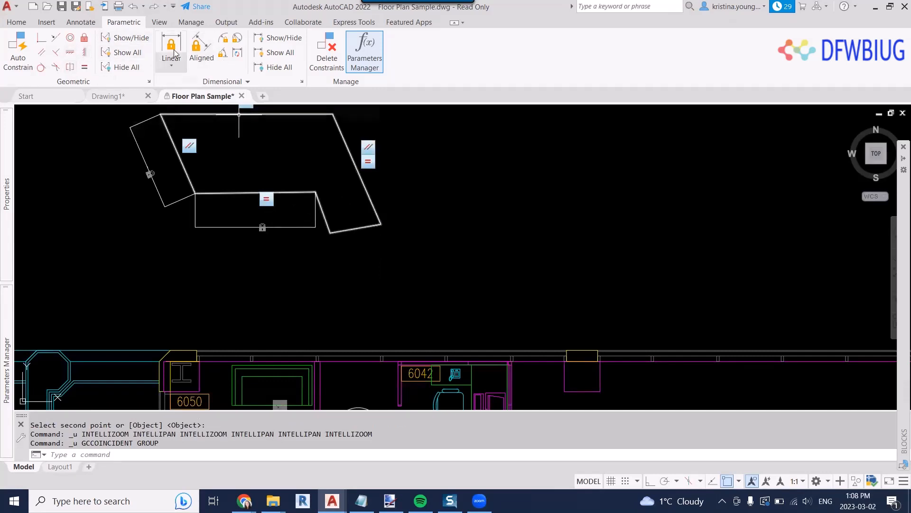
pyautogui.scroll(5, 314, 196)
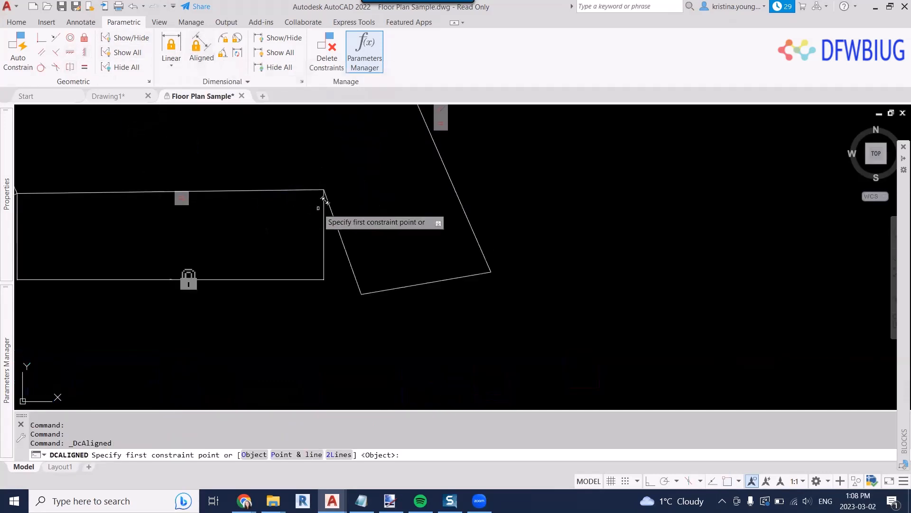
pyautogui.click(325, 190)
pyautogui.click(361, 293)
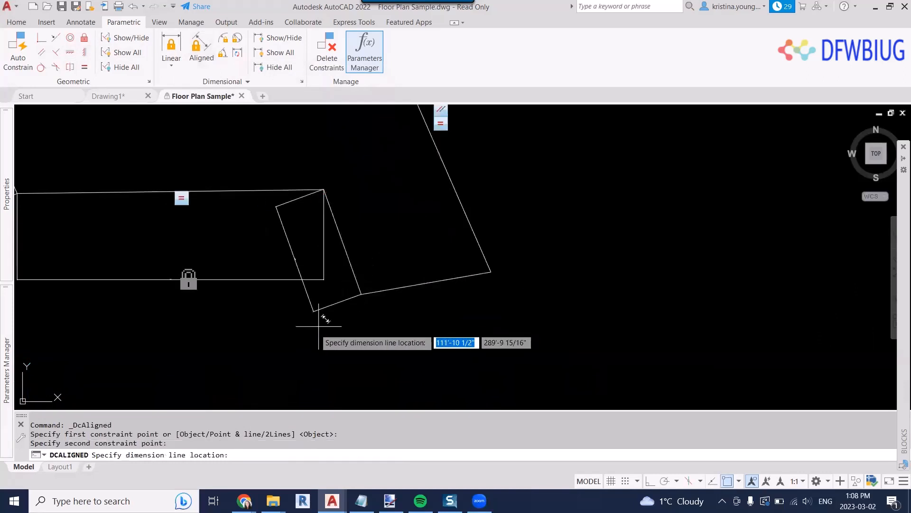
pyautogui.click(286, 262)
pyautogui.press('Return')
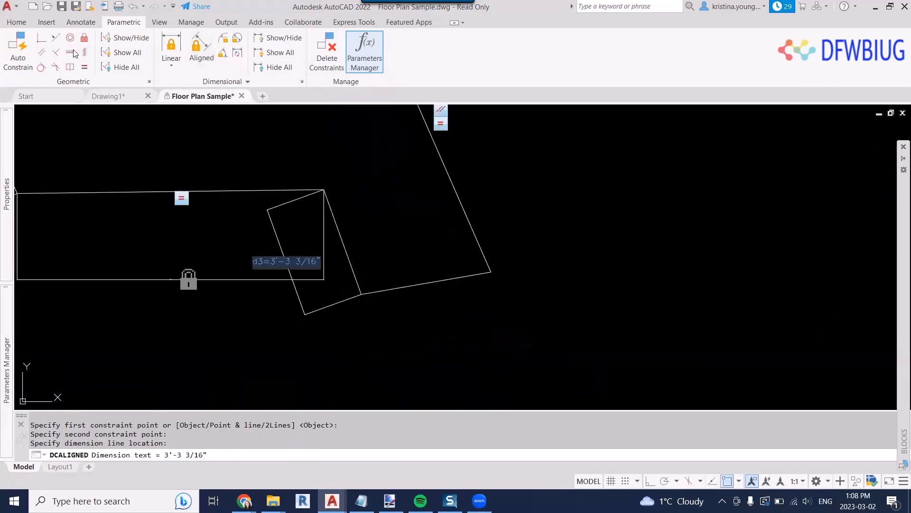
pyautogui.scroll(-2, 321, 199)
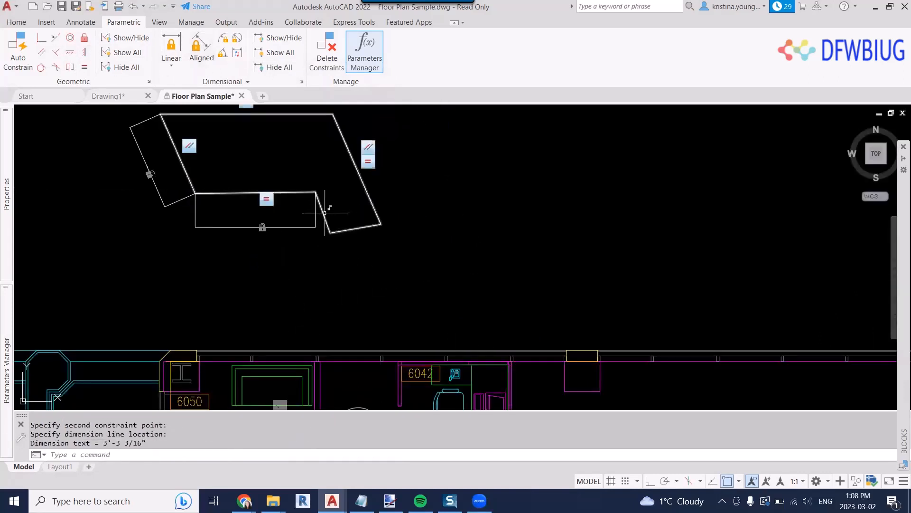
# Add an aligned dimensional constraint along the short slanted edge at the right end of the polyline's base edge, accepting its default value
pyautogui.press('Return')
pyautogui.scroll(4, 313, 193)
pyautogui.click(315, 195)
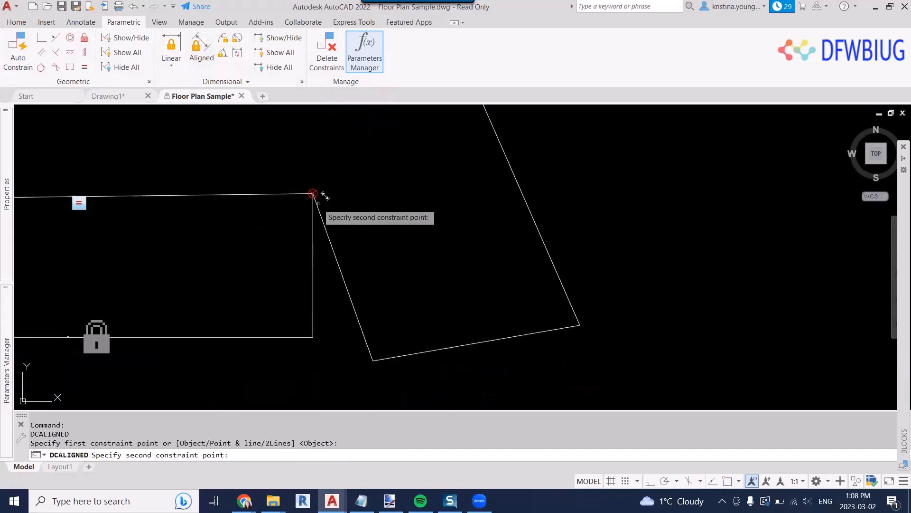
pyautogui.click(373, 361)
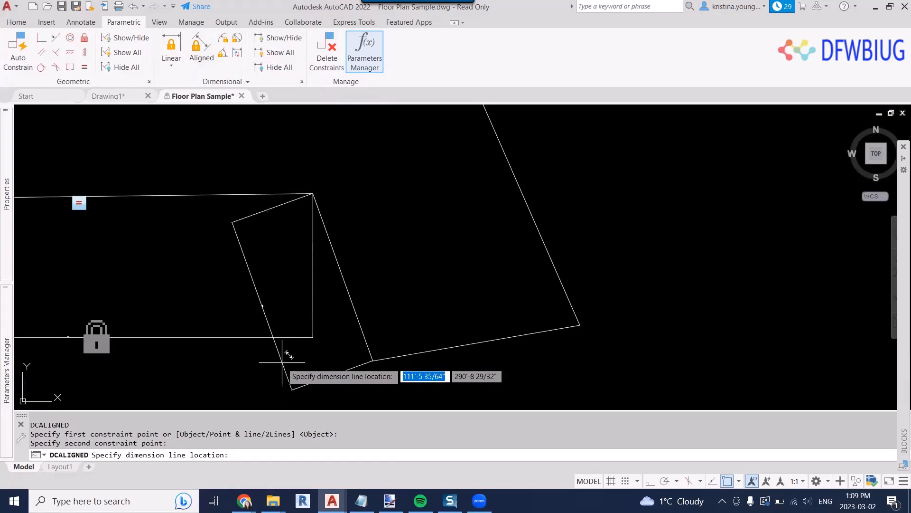
pyautogui.click(277, 313)
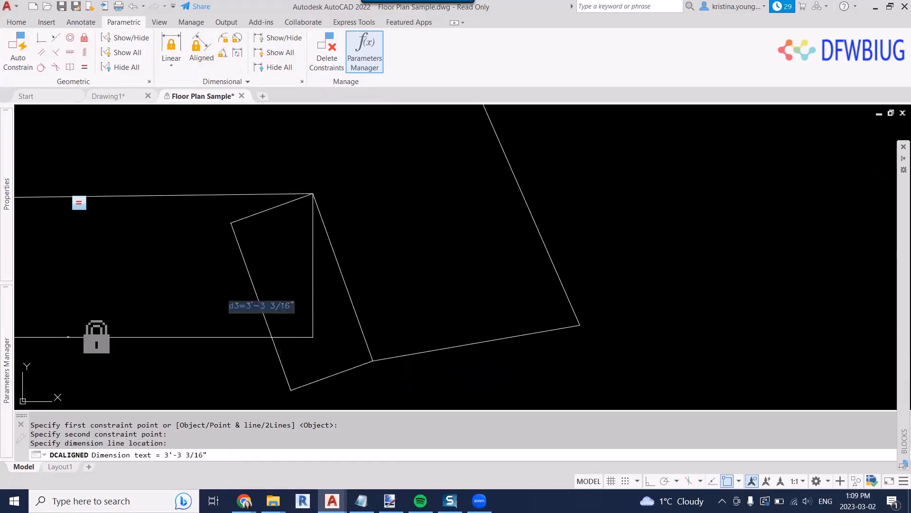
pyautogui.press('Return')
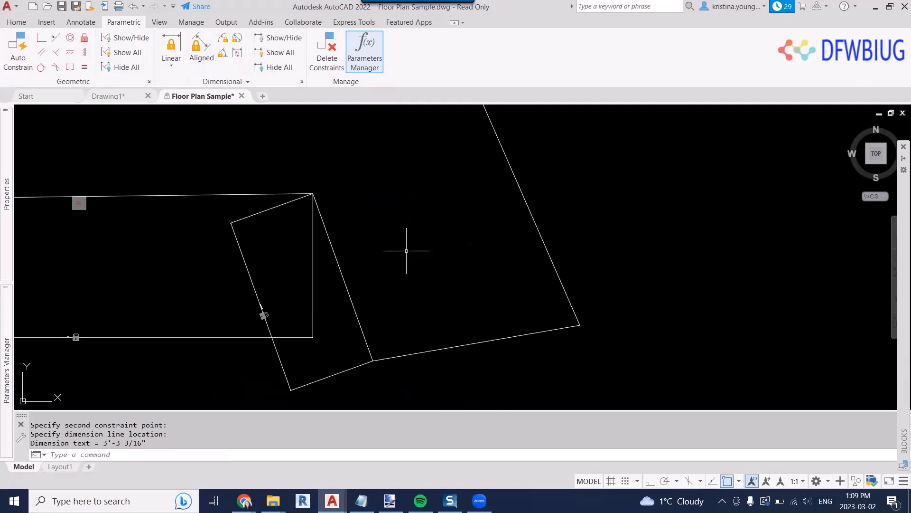
# Draw a rectangle about 3'-10" wide and 4'-3" high in the empty area to the right of the polyline
pyautogui.scroll(-4, 406, 251)
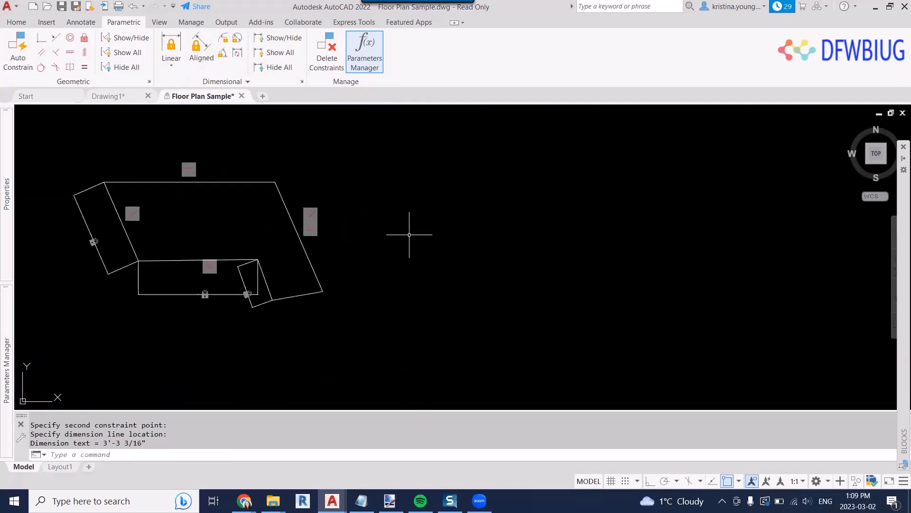
pyautogui.write('rec')
pyautogui.press('Return')
pyautogui.click(417, 273)
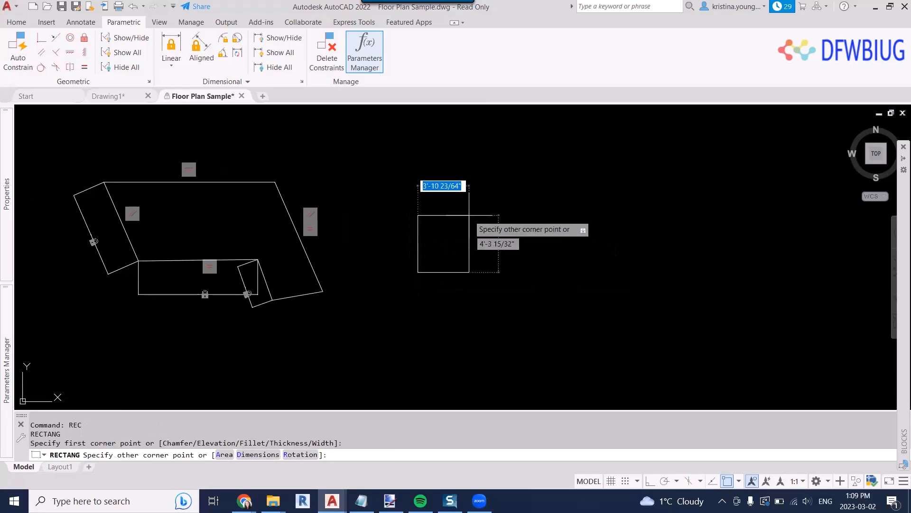
pyautogui.click(469, 217)
pyautogui.press('Return')
pyautogui.press('Escape')
pyautogui.press('Escape')
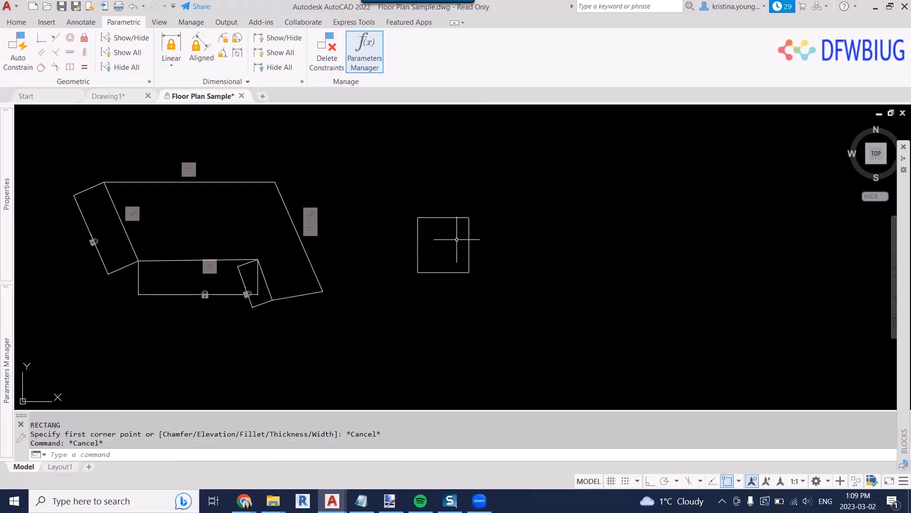
# Draw a circle centred roughly in the middle of the rectangle and large enough to surround it completely
pyautogui.write('c')
pyautogui.press('Return')
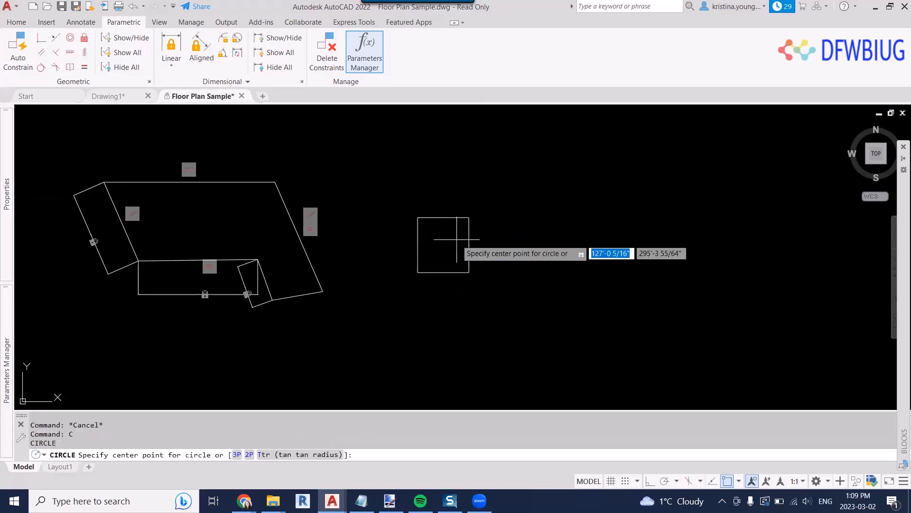
pyautogui.click(444, 243)
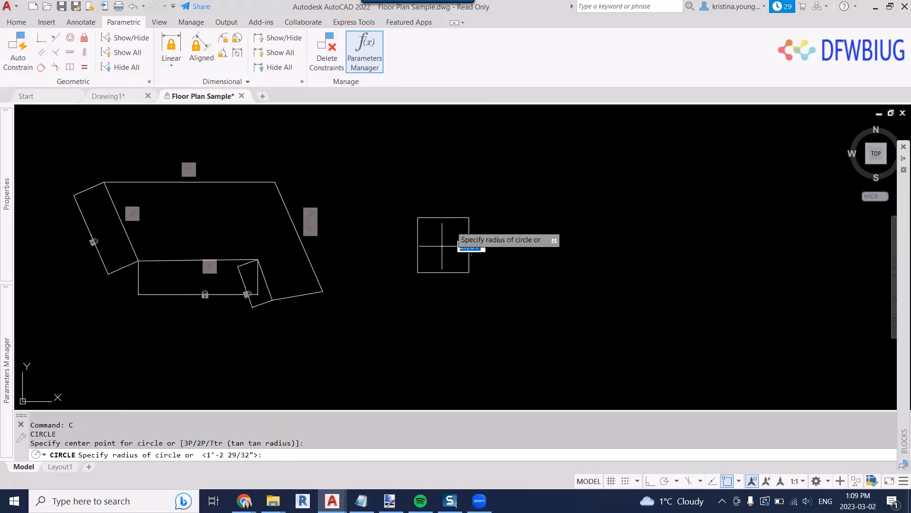
pyautogui.click(508, 203)
pyautogui.press('Escape')
pyautogui.press('Escape')
pyautogui.press('Escape')
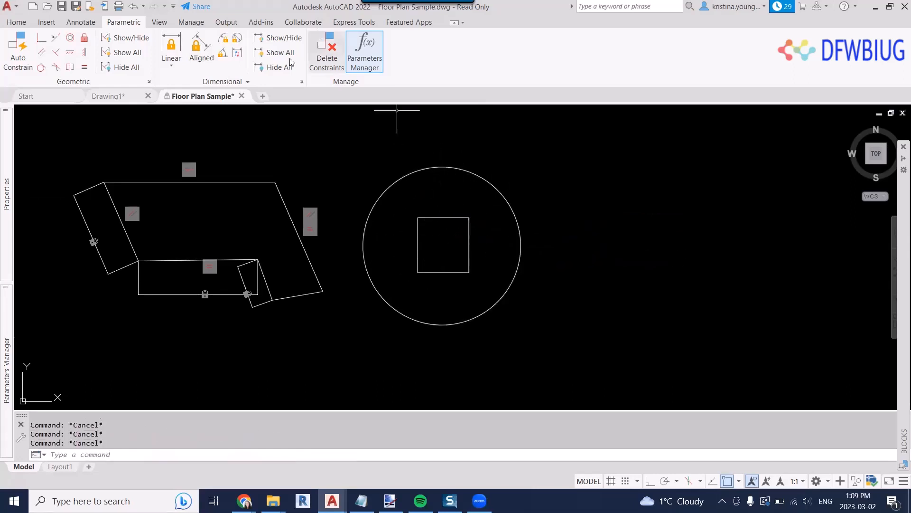
pyautogui.click(478, 246)
pyautogui.click(426, 233)
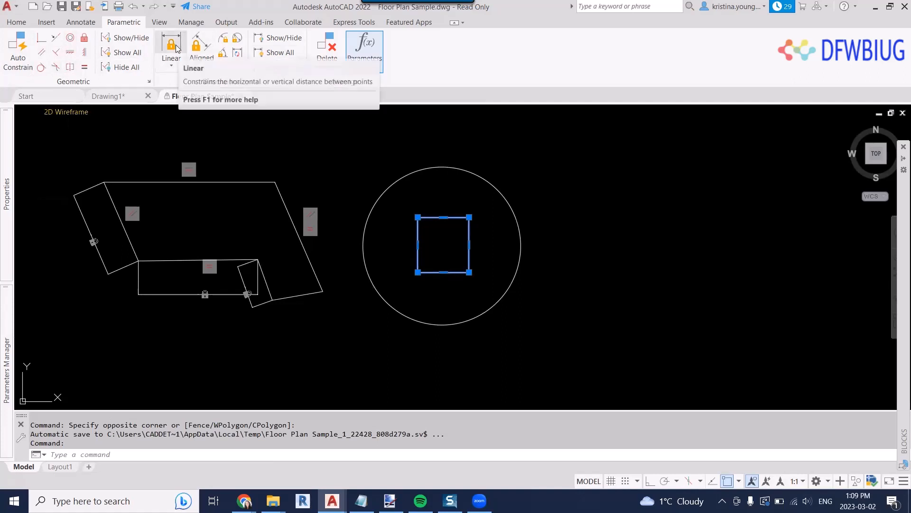
pyautogui.press('Escape')
pyautogui.press('Escape')
pyautogui.click(478, 194)
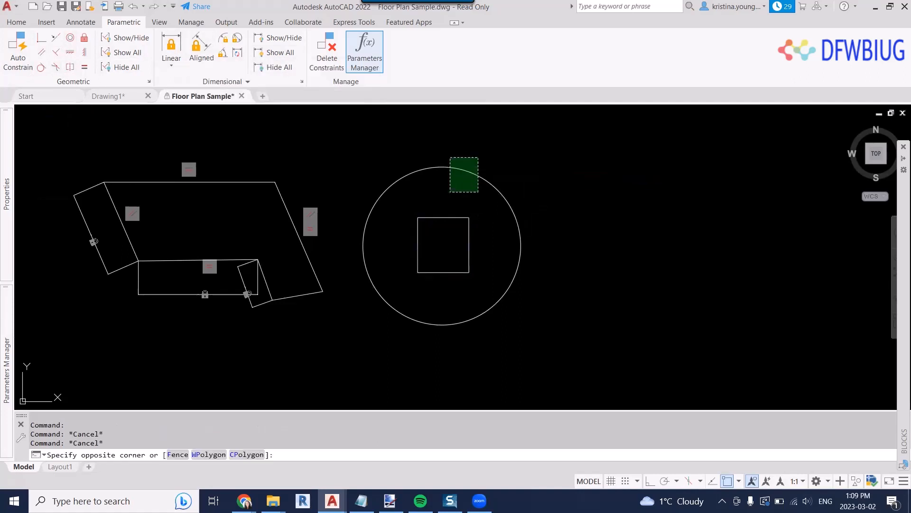
pyautogui.click(456, 153)
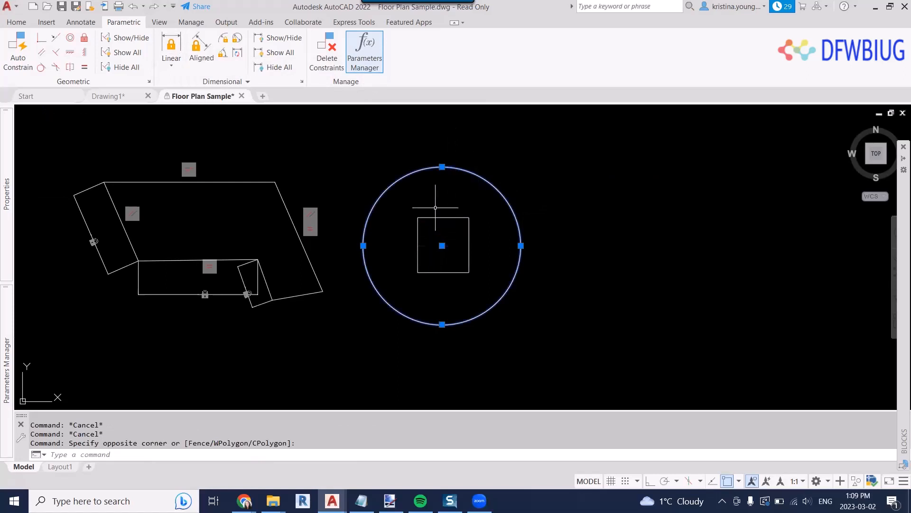
pyautogui.press('Escape')
pyautogui.press('Escape')
# Draw a vertical and a horizontal line through the rectangle, each joining the midpoints of opposite sides
pyautogui.write('l')
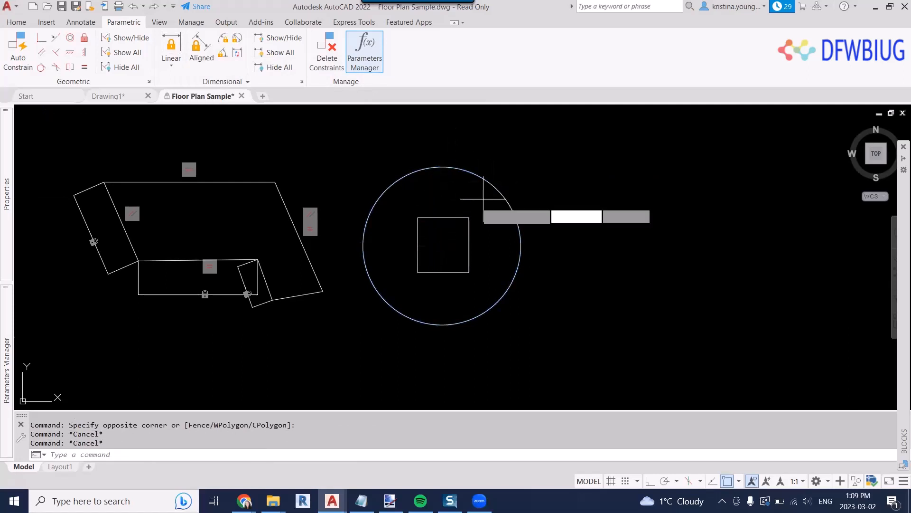
pyautogui.press('Return')
pyautogui.click(443, 218)
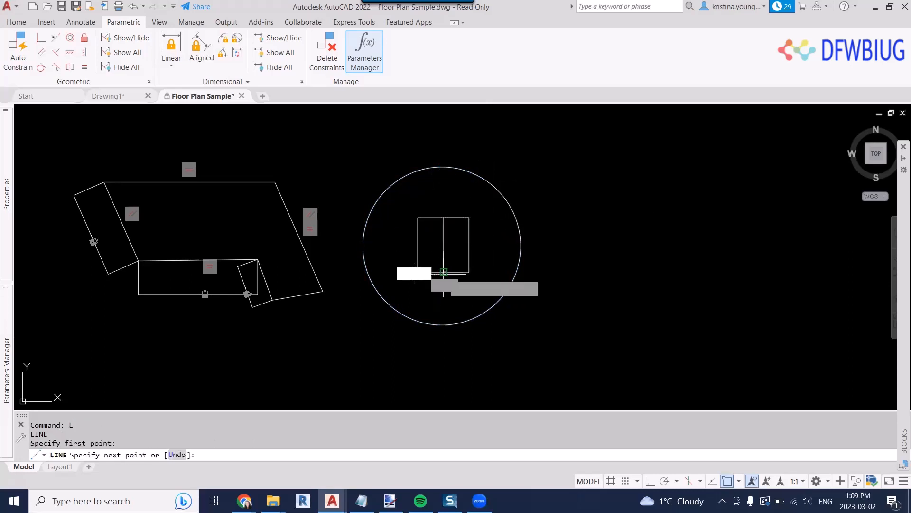
pyautogui.click(443, 272)
pyautogui.press('Return')
pyautogui.press('Return')
pyautogui.click(418, 244)
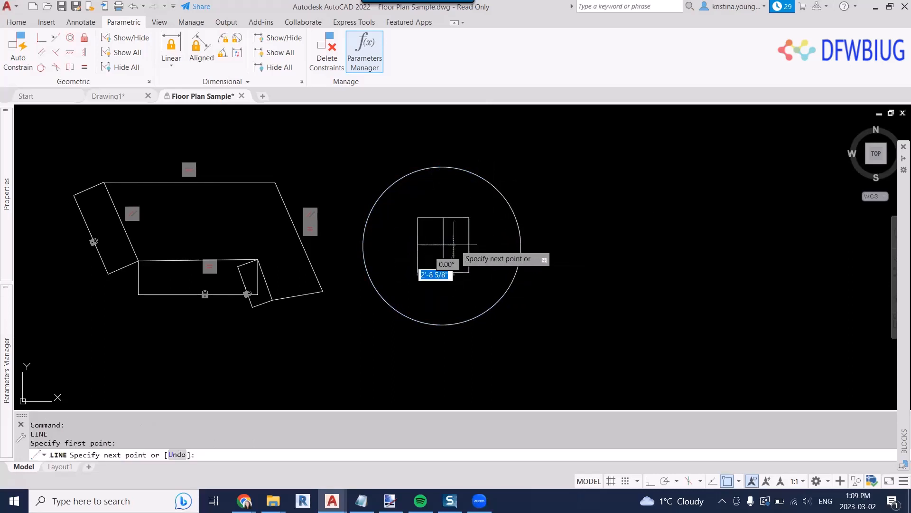
pyautogui.click(469, 244)
pyautogui.press('Return')
# Move the two crossing centre lines inside the rectangle to the Defpoints layer
pyautogui.click(455, 260)
pyautogui.click(441, 233)
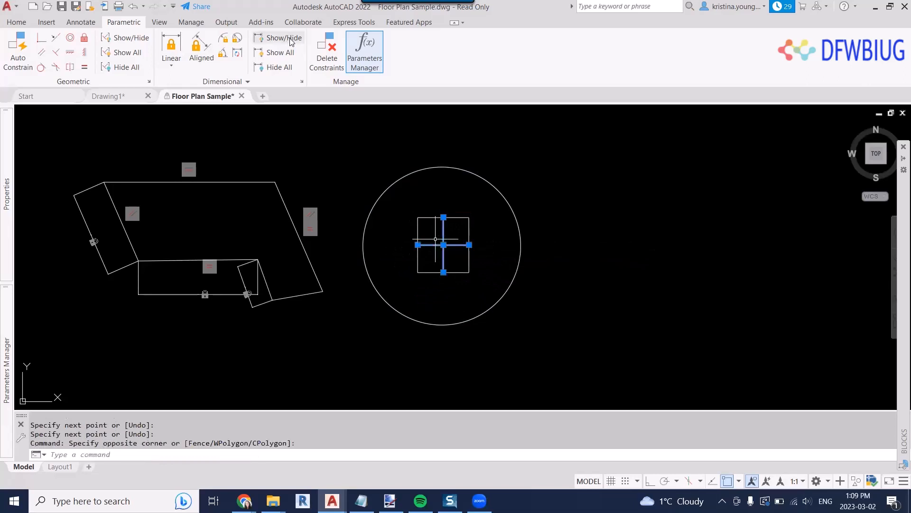
pyautogui.click(31, 22)
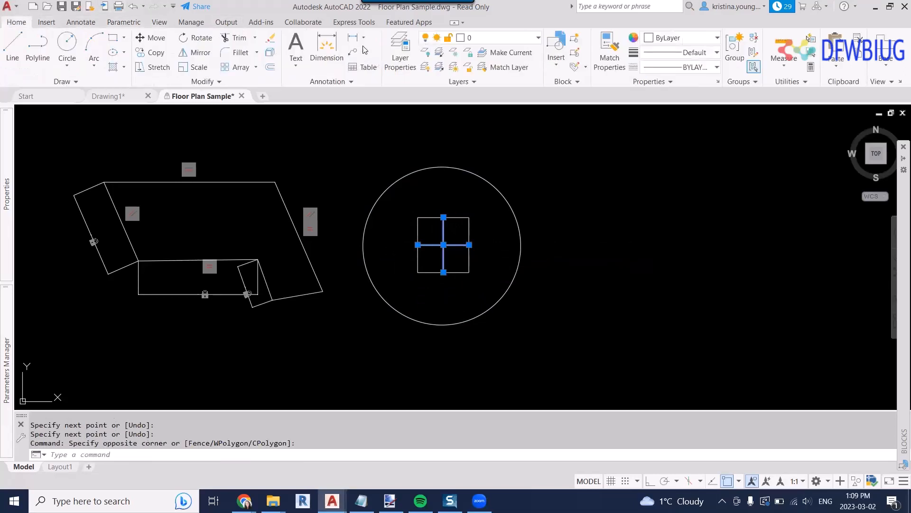
pyautogui.click(494, 40)
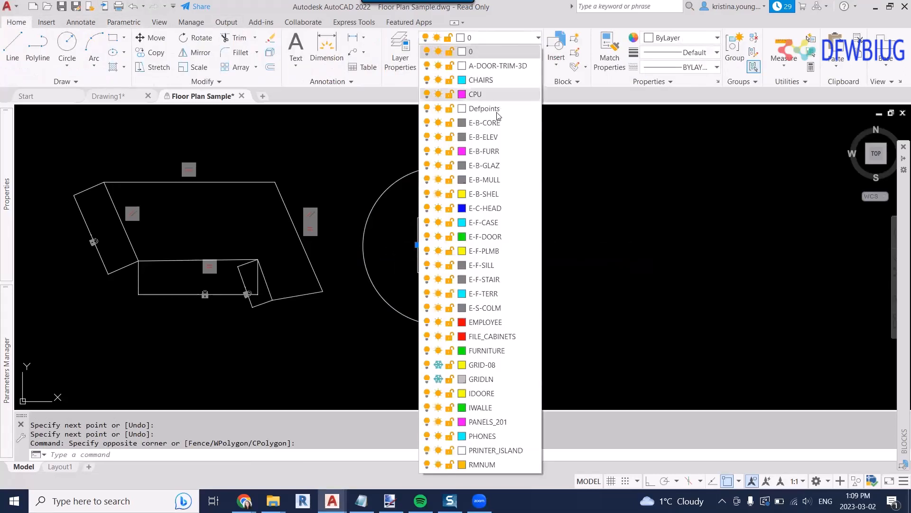
pyautogui.click(484, 108)
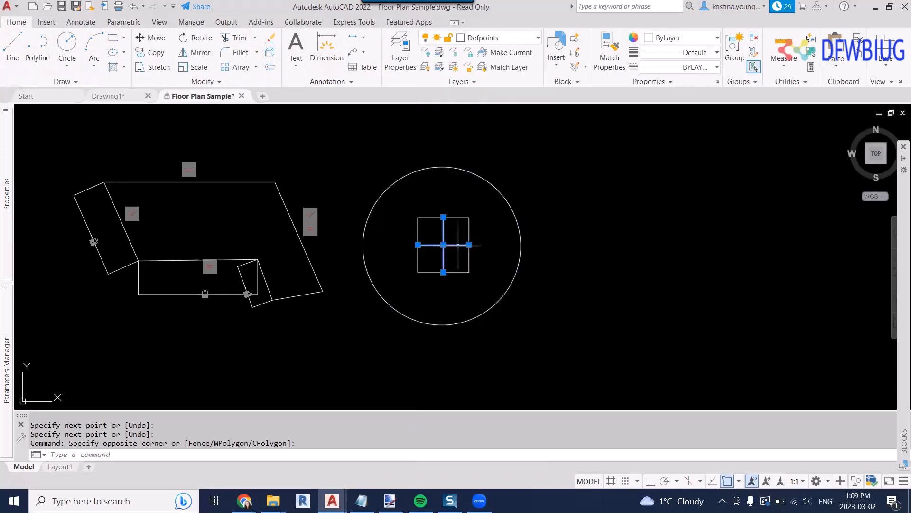
pyautogui.scroll(4, 442, 238)
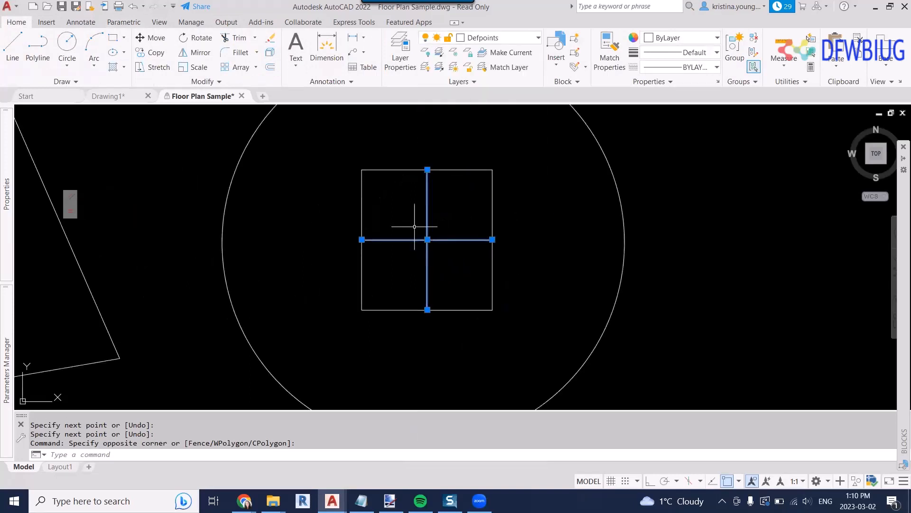
pyautogui.press('Escape')
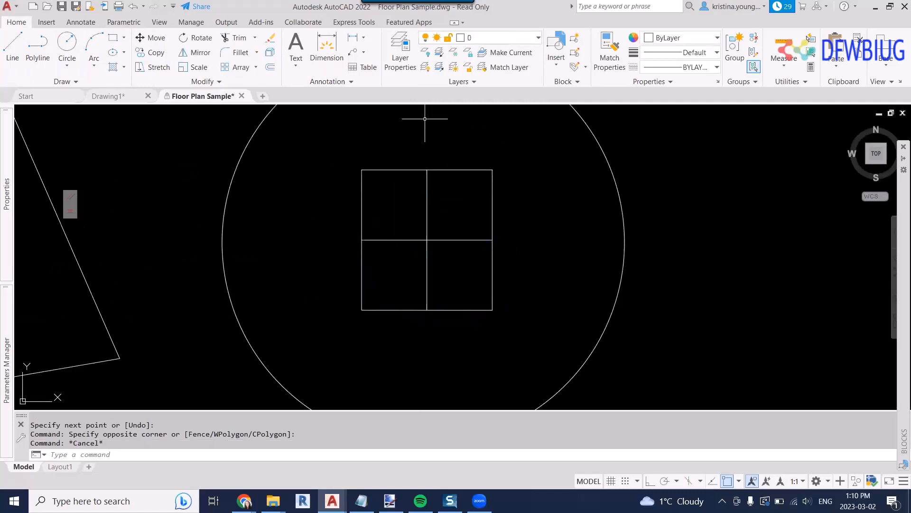
# Apply Perpendicular constraints between the vertical centre line and the rectangle's top and bottom edges
pyautogui.click(124, 22)
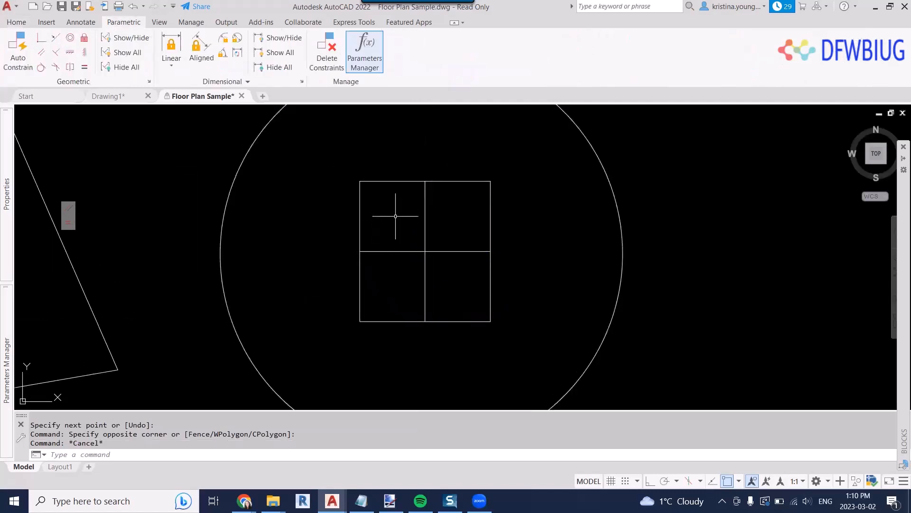
pyautogui.click(55, 51)
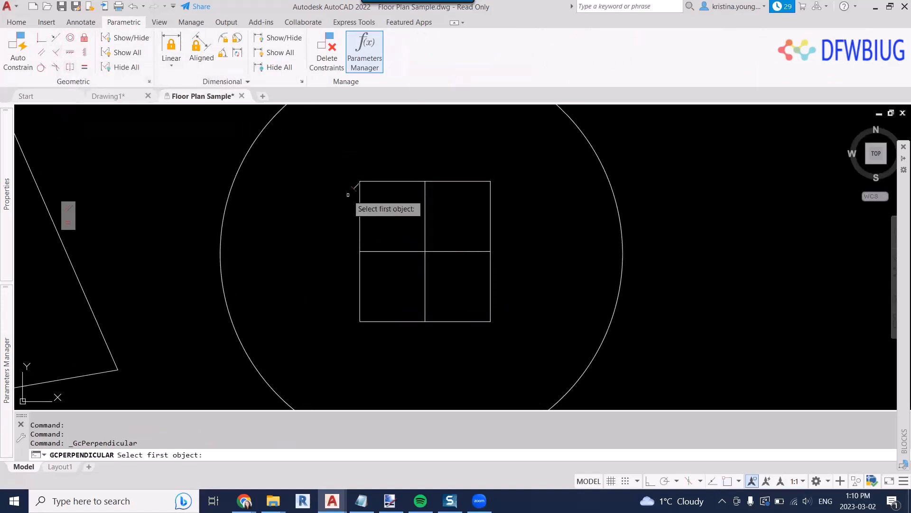
pyautogui.click(55, 38)
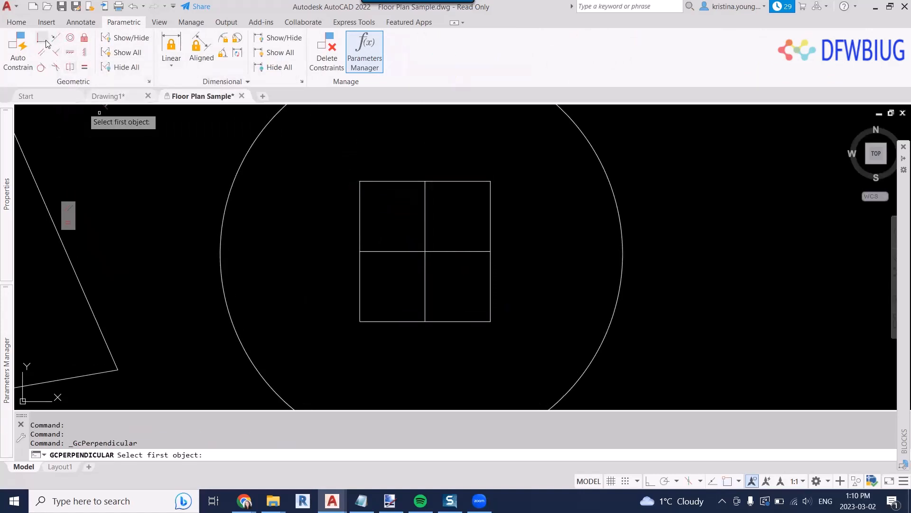
pyautogui.click(422, 181)
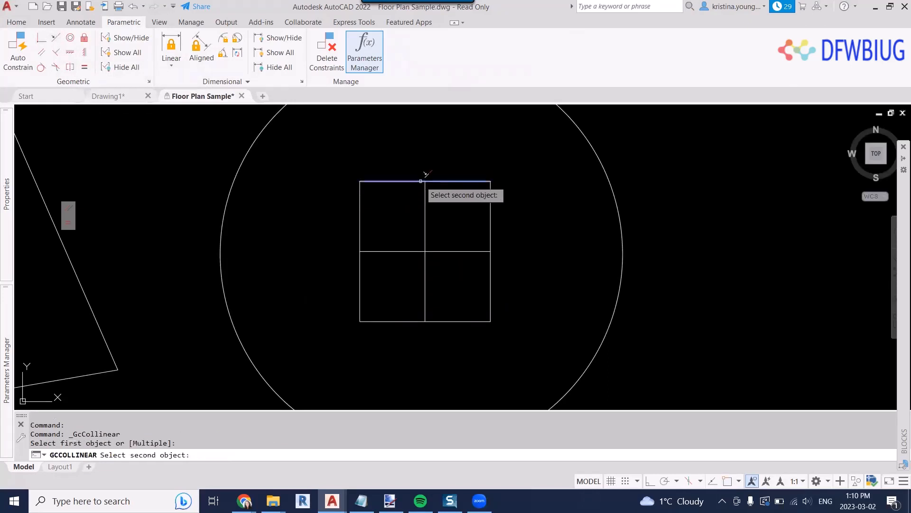
pyautogui.click(55, 53)
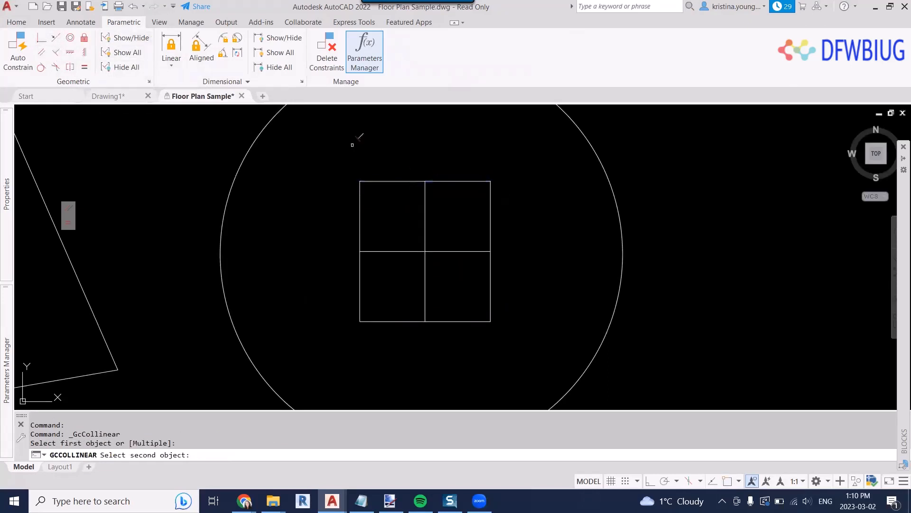
pyautogui.click(421, 181)
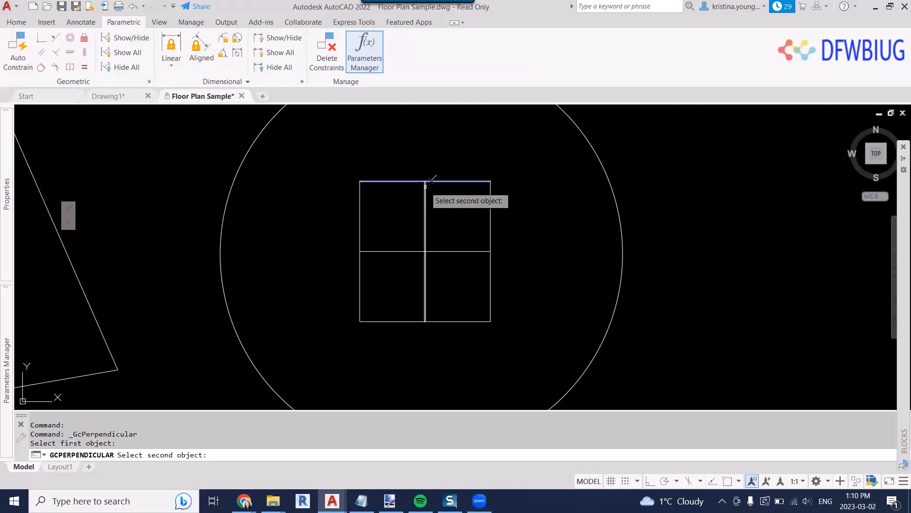
pyautogui.click(425, 198)
pyautogui.press('Return')
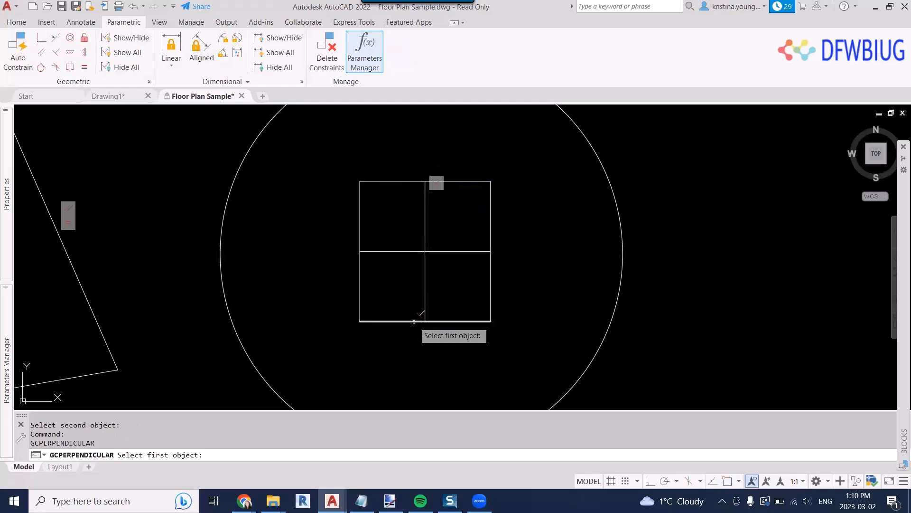
pyautogui.click(420, 321)
pyautogui.click(424, 311)
# Apply Perpendicular constraints between the horizontal centre line and the rectangle's left and right edges
pyautogui.press('Return')
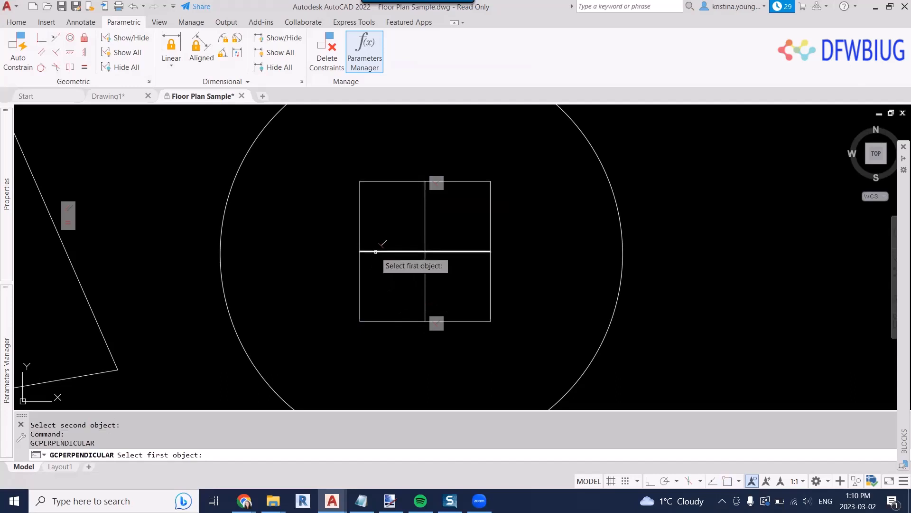
pyautogui.click(379, 251)
pyautogui.press('Return')
pyautogui.click(360, 263)
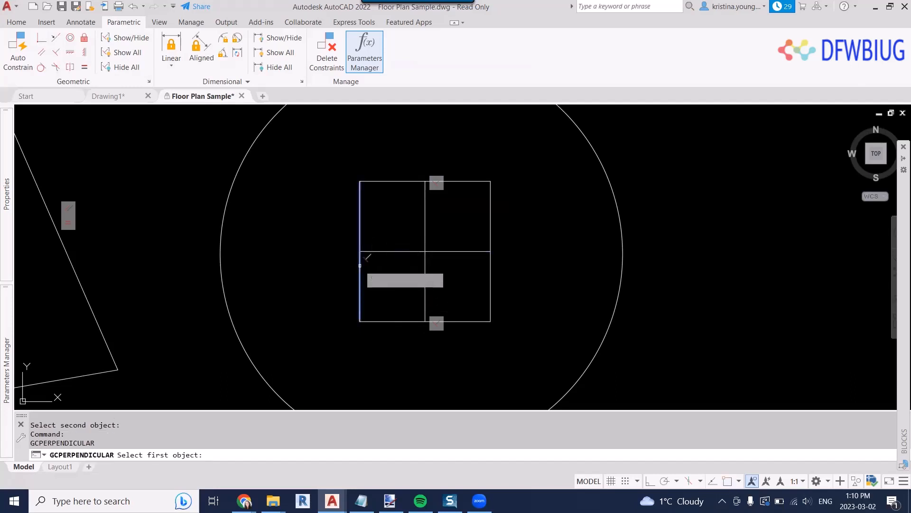
pyautogui.click(388, 252)
pyautogui.press('Return')
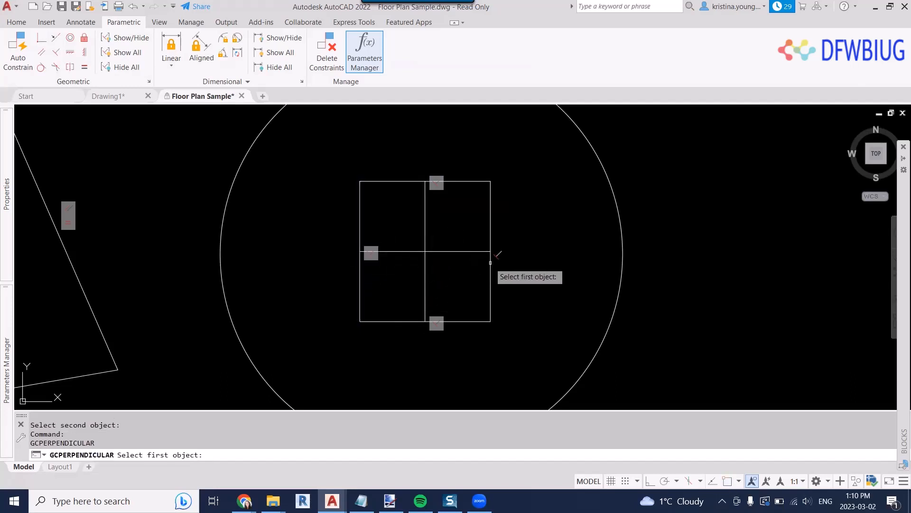
pyautogui.click(492, 255)
pyautogui.click(484, 252)
# Try stretching the rectangle by its upper-right corner to test the constraints, and cancel the stretch
pyautogui.moveTo(529, 228); pyautogui.dragTo(519, 248, button='middle')
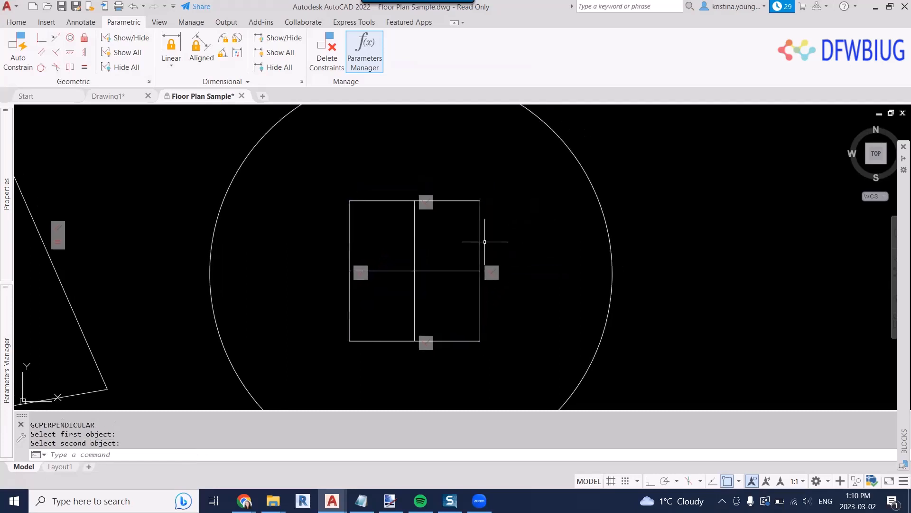
pyautogui.click(500, 228)
pyautogui.click(466, 208)
pyautogui.click(479, 200)
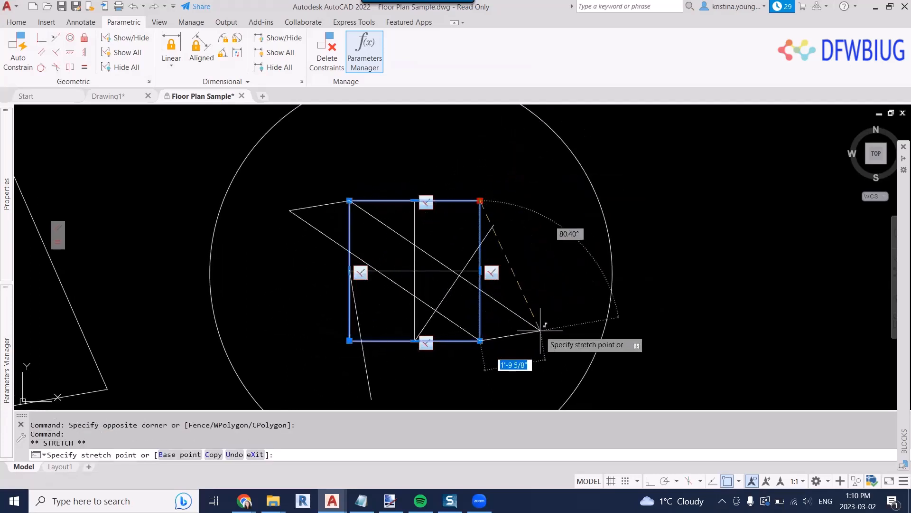
pyautogui.press('Escape')
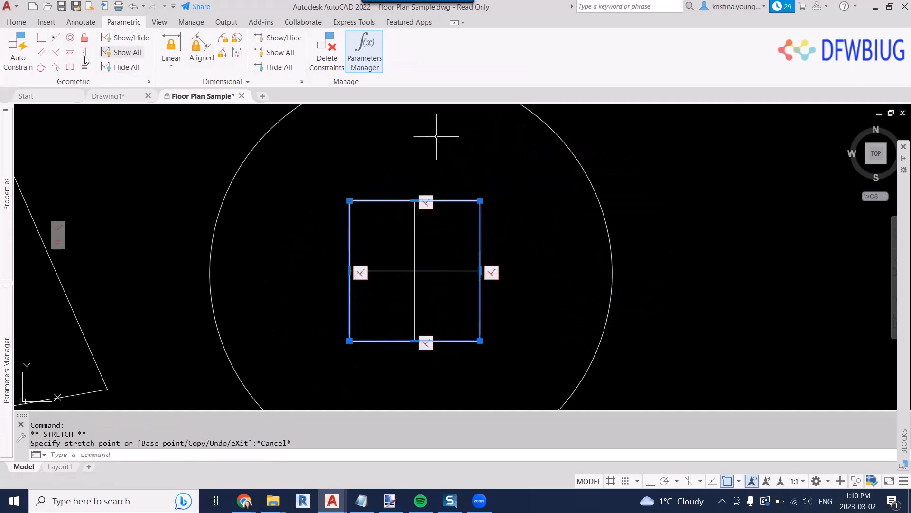
# Apply a Horizontal constraint to the rectangle's top edge and a Vertical constraint to its left edge
pyautogui.press('Escape')
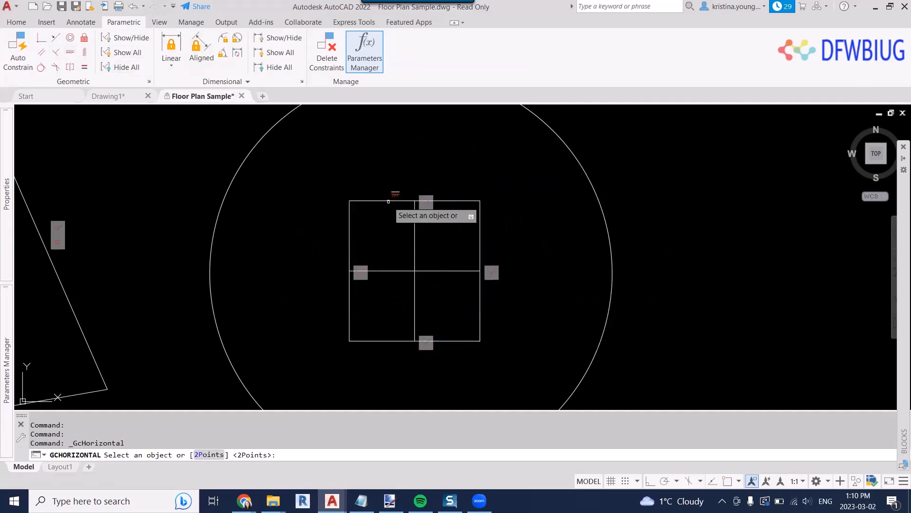
pyautogui.click(394, 200)
pyautogui.press('Return')
pyautogui.click(386, 342)
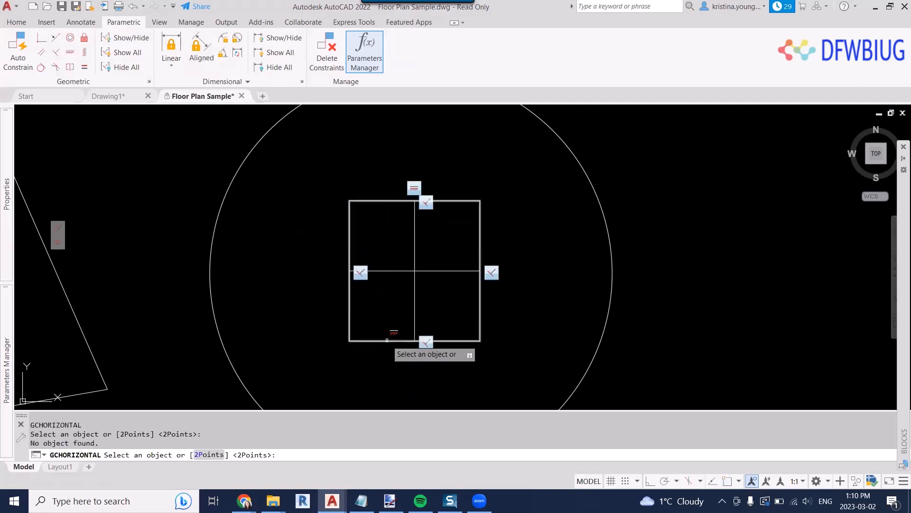
pyautogui.click(387, 341)
pyautogui.press('Return')
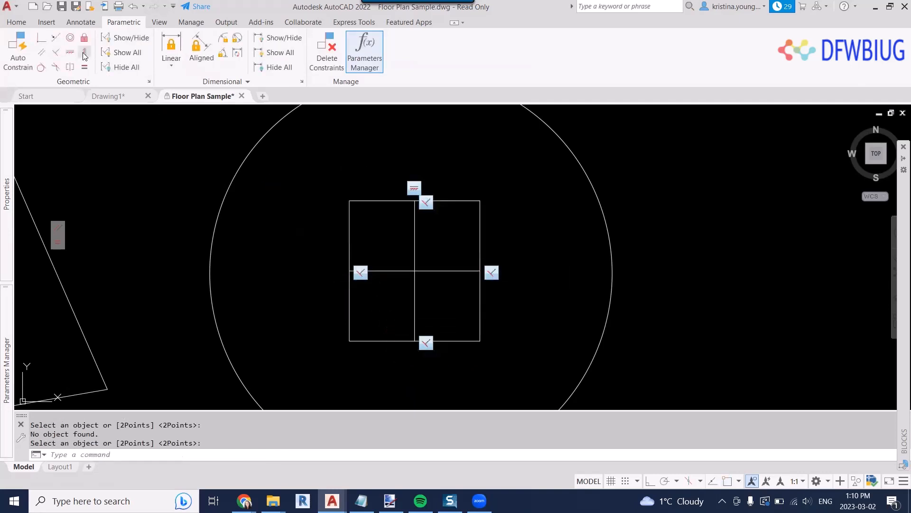
pyautogui.click(84, 52)
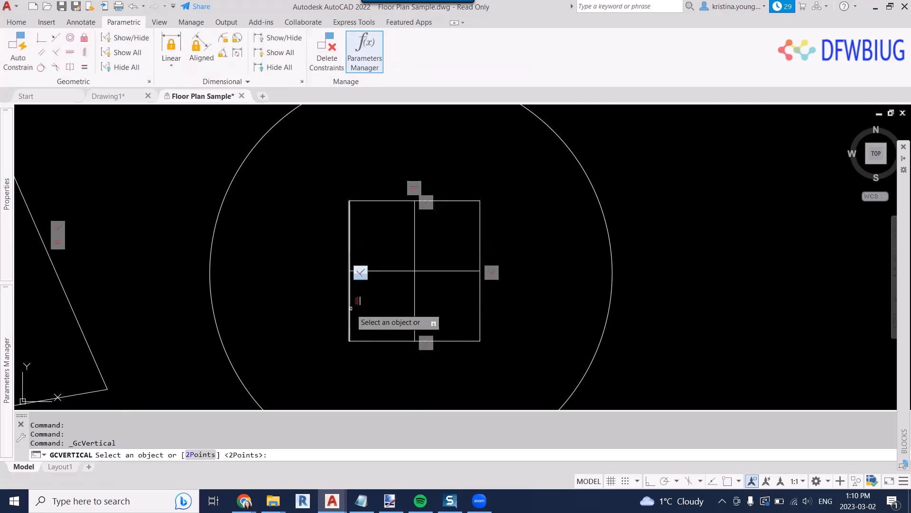
pyautogui.click(350, 306)
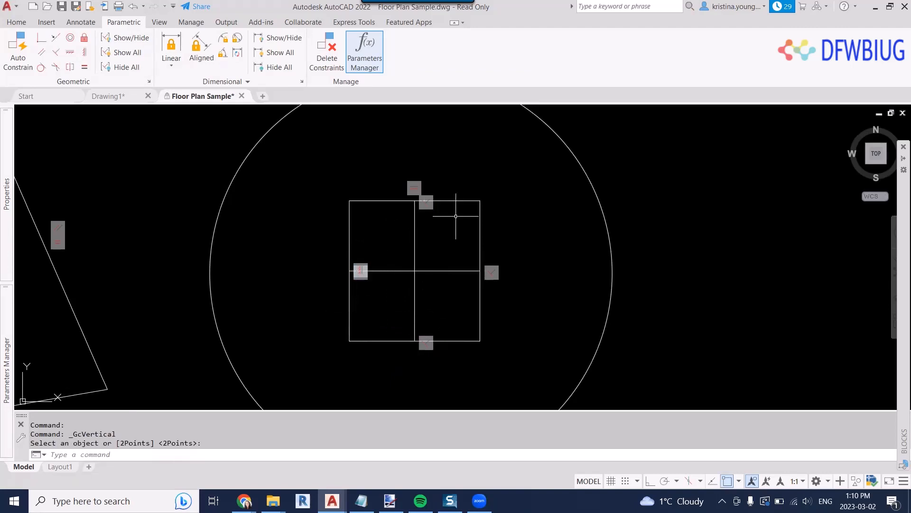
pyautogui.click(298, 196)
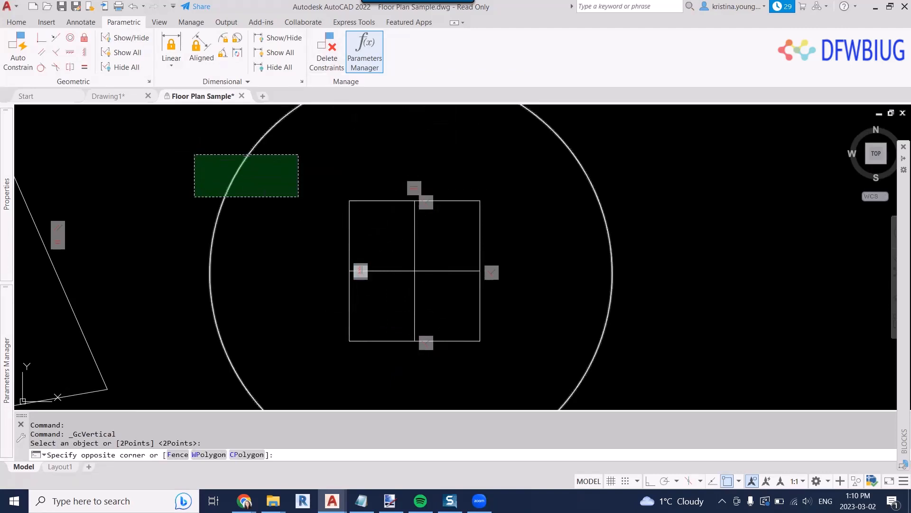
pyautogui.click(193, 152)
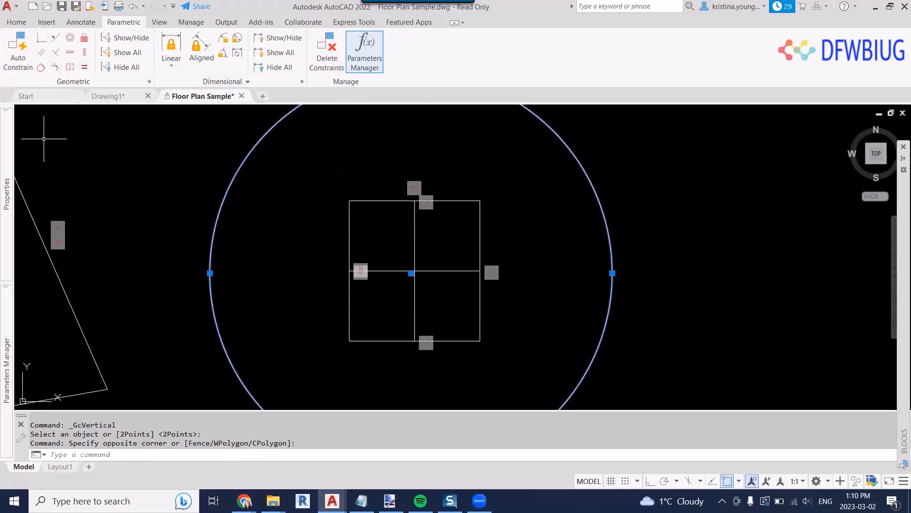
pyautogui.click(70, 38)
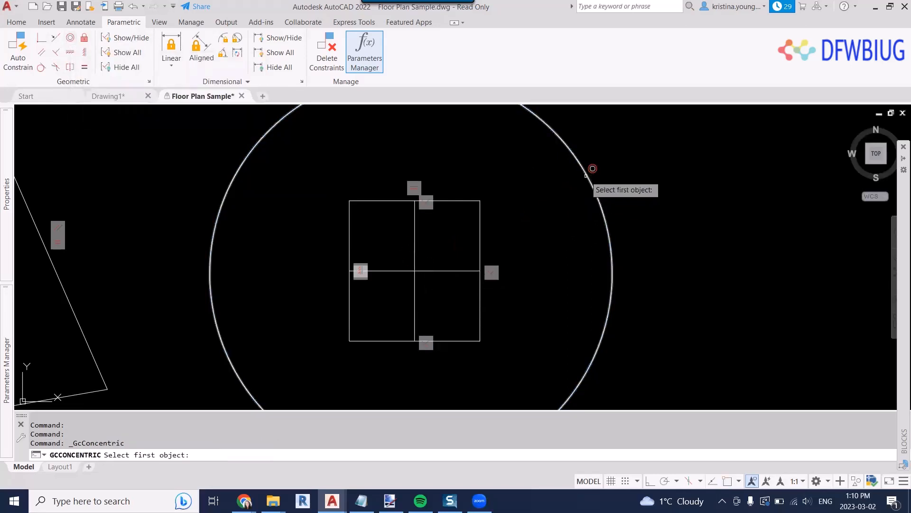
pyautogui.press('Escape')
pyautogui.click(172, 47)
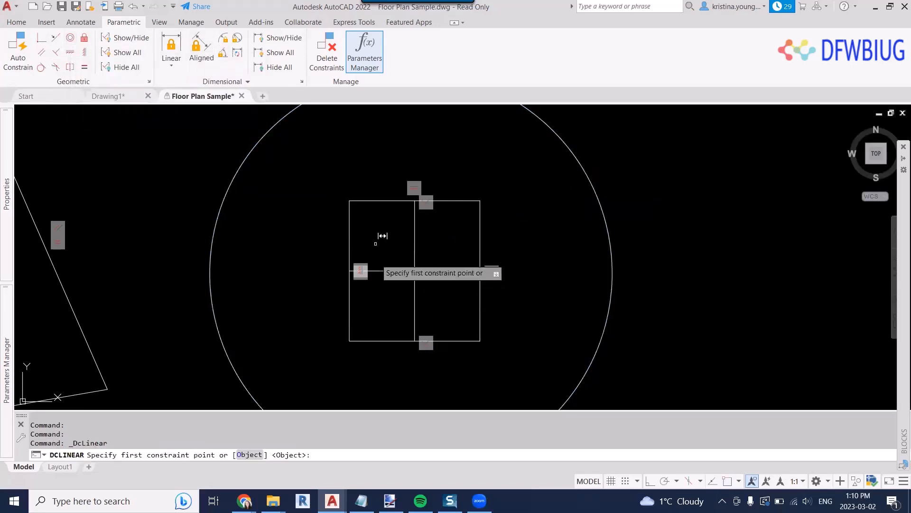
pyautogui.scroll(-4, 362, 269)
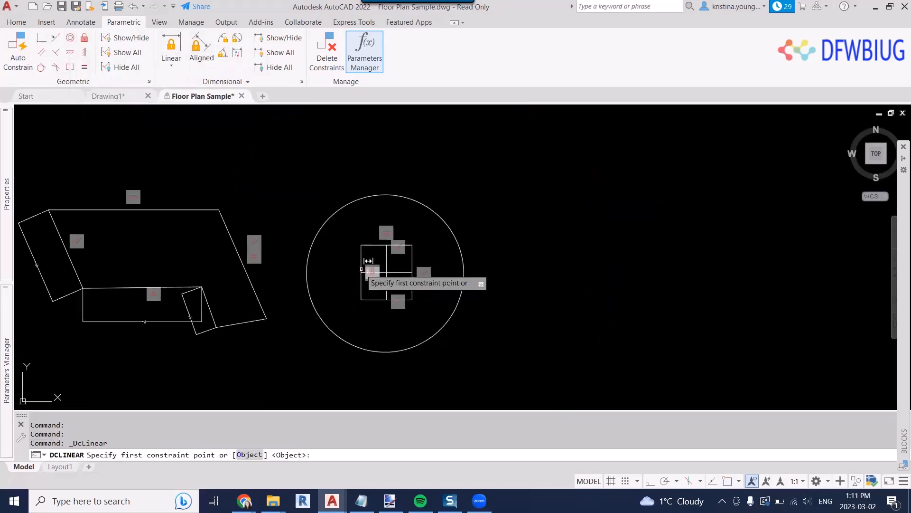
# Add a Diameter dimensional constraint to the circle around the rectangle and set it to 10'
pyautogui.click(238, 39)
pyautogui.scroll(4, 409, 187)
pyautogui.scroll(-3, 564, 156)
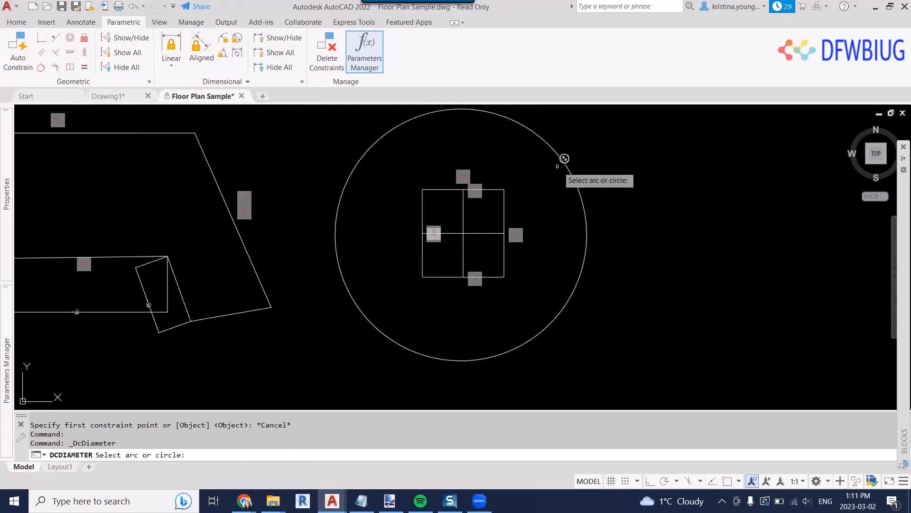
pyautogui.scroll(1, 570, 152)
pyautogui.click(563, 160)
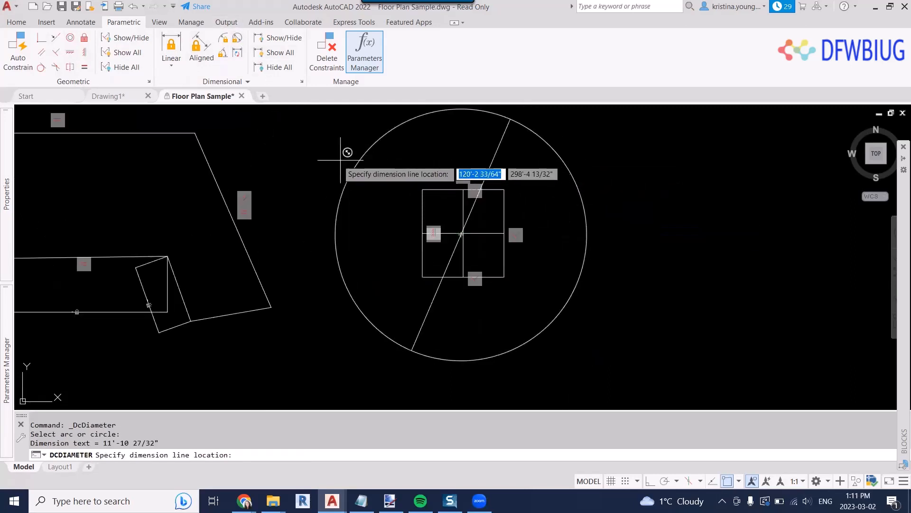
pyautogui.click(466, 149)
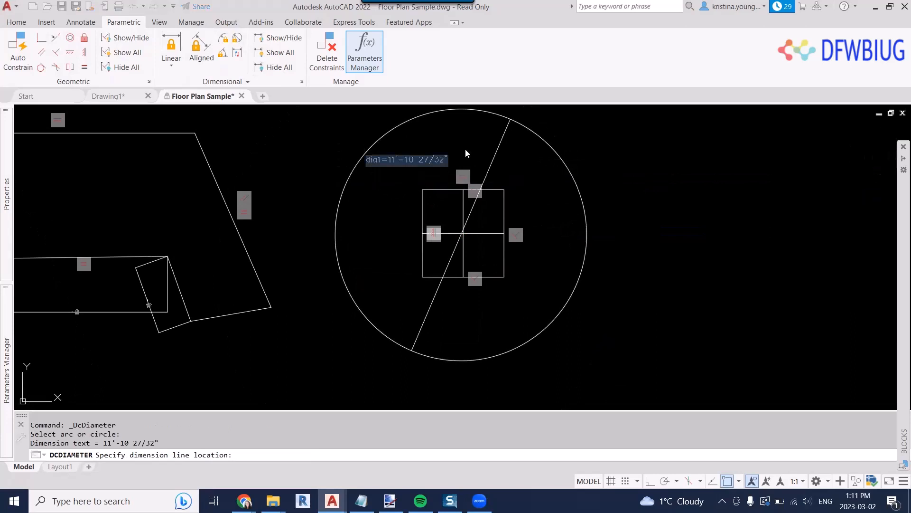
pyautogui.click(392, 160)
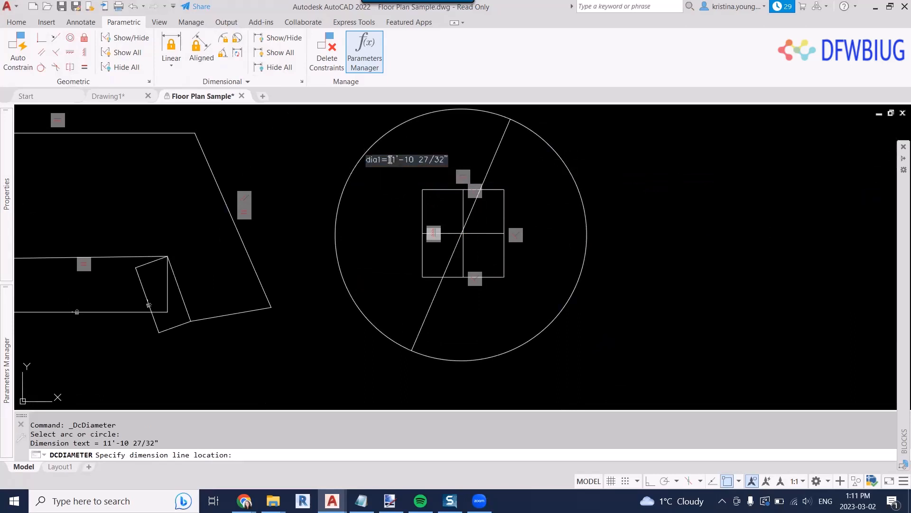
pyautogui.write('120')
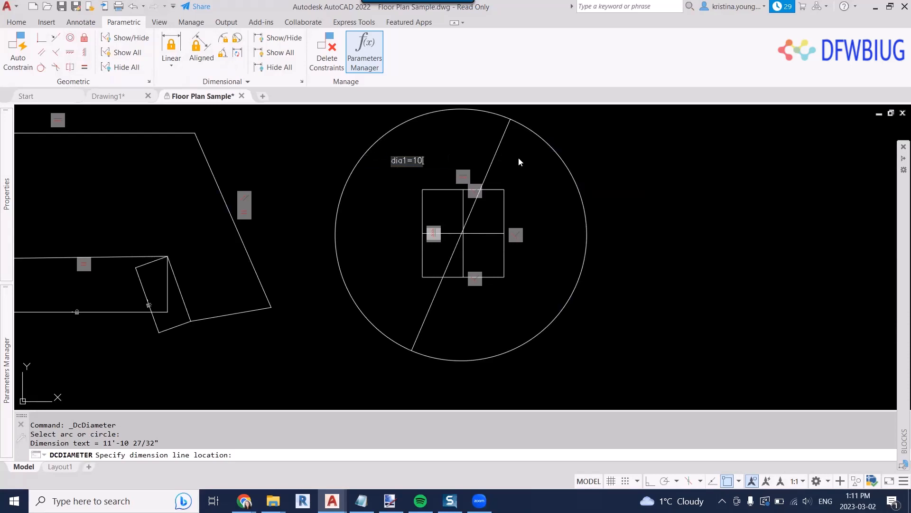
pyautogui.press('Return')
pyautogui.press('Escape')
pyautogui.press('Escape')
pyautogui.press('Escape')
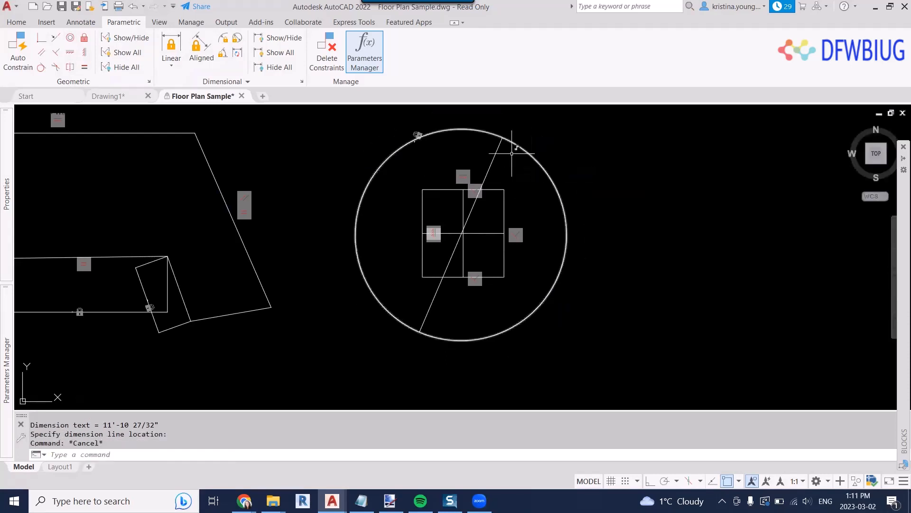
# Move the circle's centre onto the intersection of the rectangle's two centre lines
pyautogui.click(525, 150)
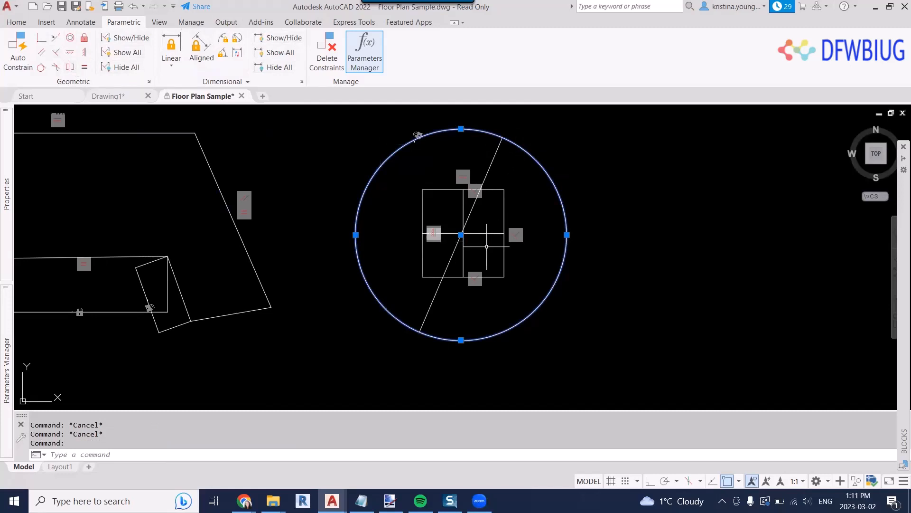
pyautogui.scroll(4, 464, 243)
pyautogui.click(456, 221)
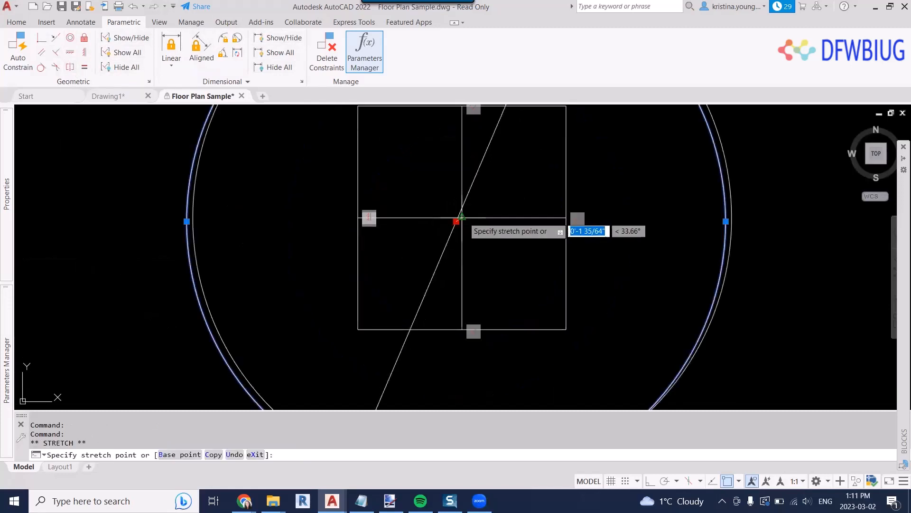
pyautogui.click(84, 38)
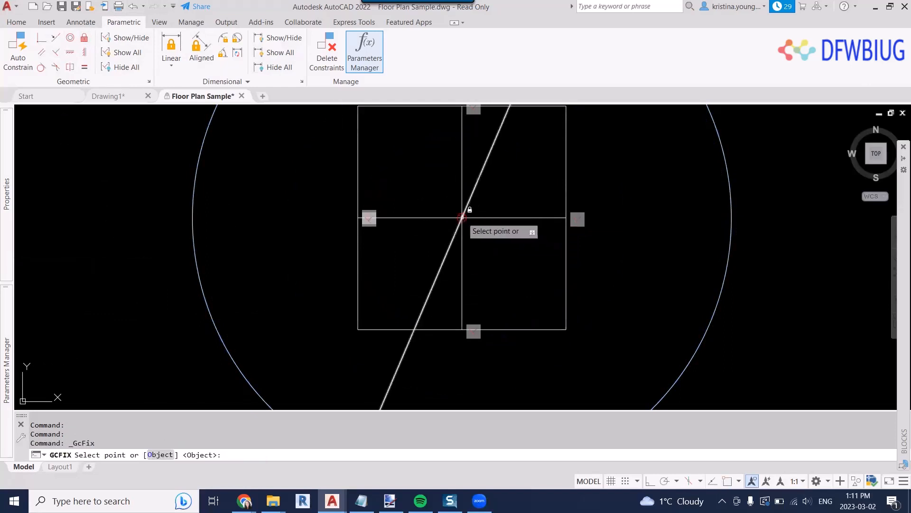
pyautogui.scroll(-5, 461, 218)
pyautogui.press('Escape')
pyautogui.press('Escape')
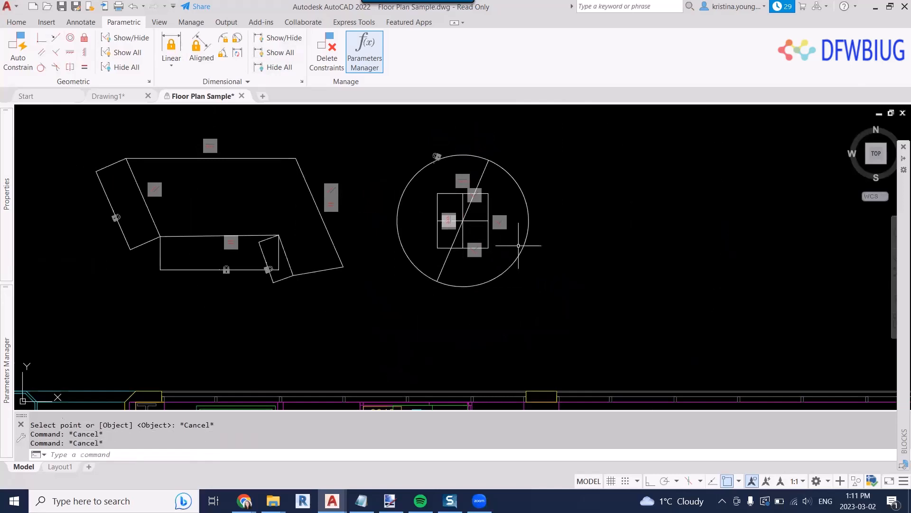
pyautogui.click(508, 242)
pyautogui.rightClick(530, 243)
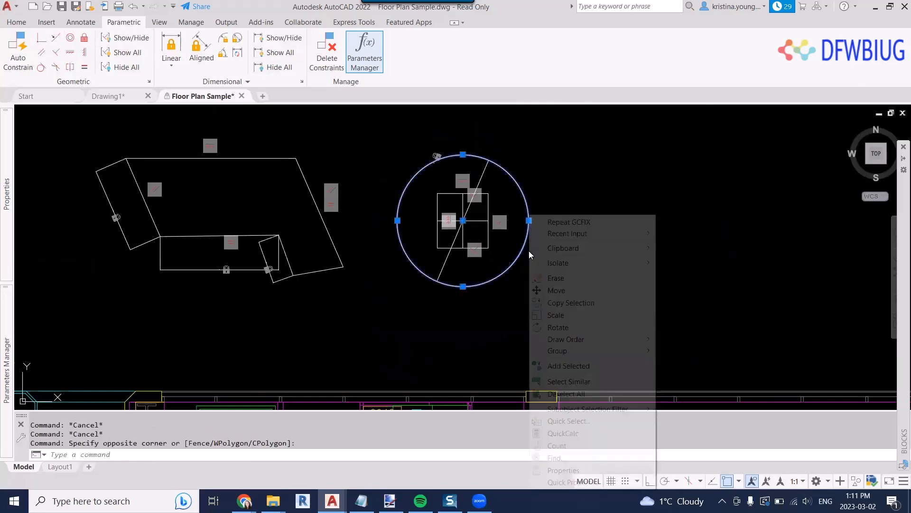
pyautogui.press('Escape')
pyautogui.press('Escape')
pyautogui.press('Escape')
# Hide the rectangle and its two centre lines, and apply a Fix constraint to the circle's centre point
pyautogui.click(427, 181)
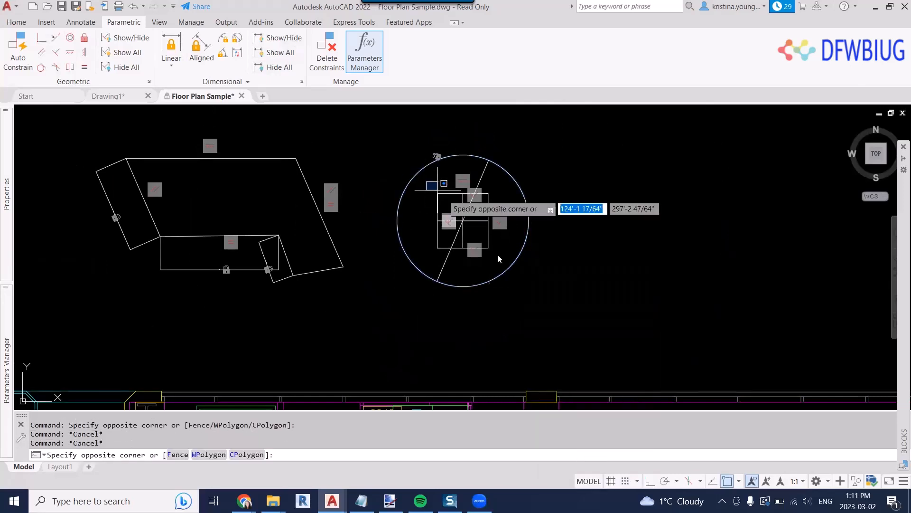
pyautogui.click(545, 270)
pyautogui.rightClick(545, 270)
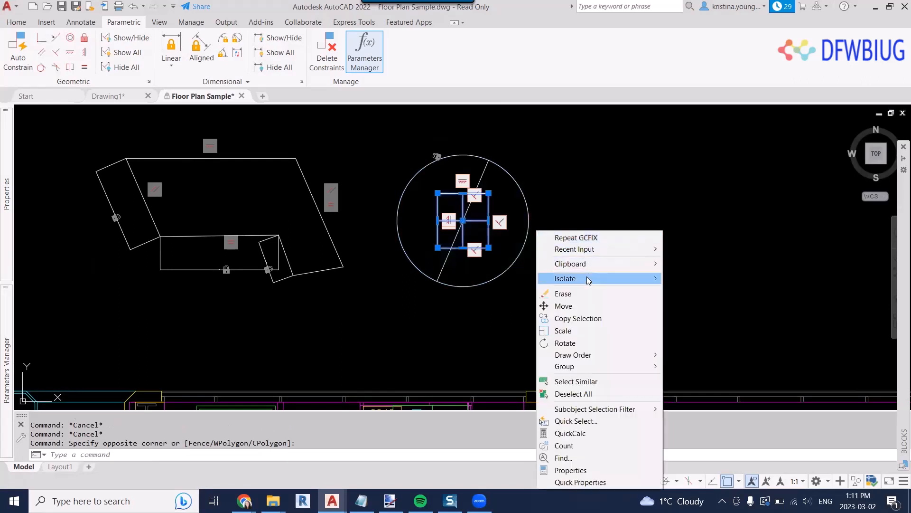
pyautogui.moveTo(585, 278)
pyautogui.click(691, 293)
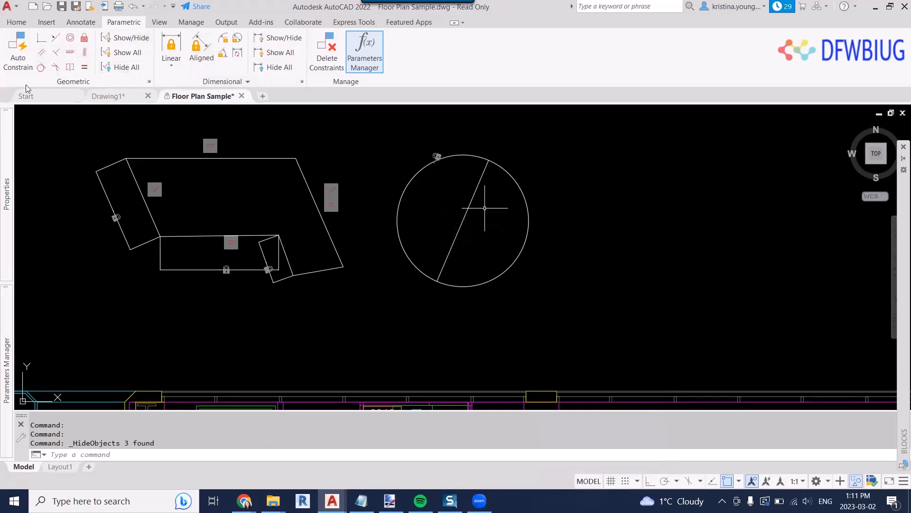
pyautogui.click(84, 38)
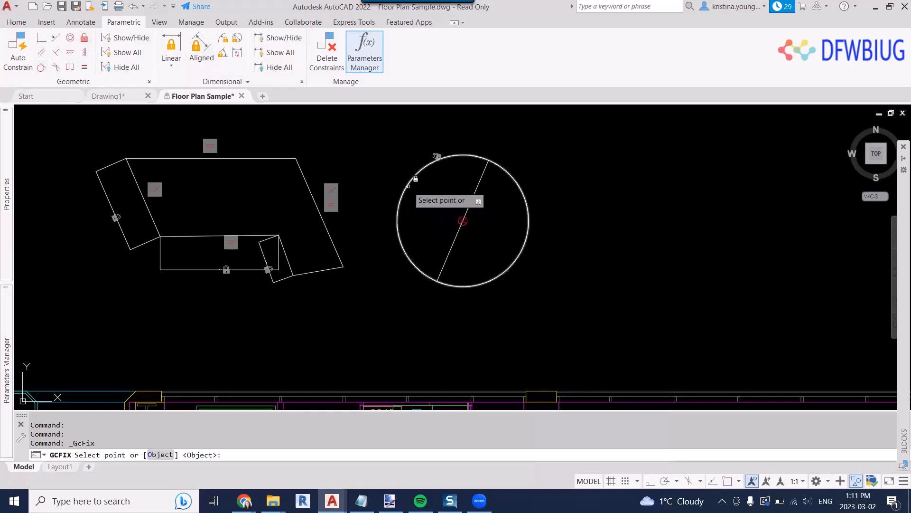
pyautogui.click(408, 185)
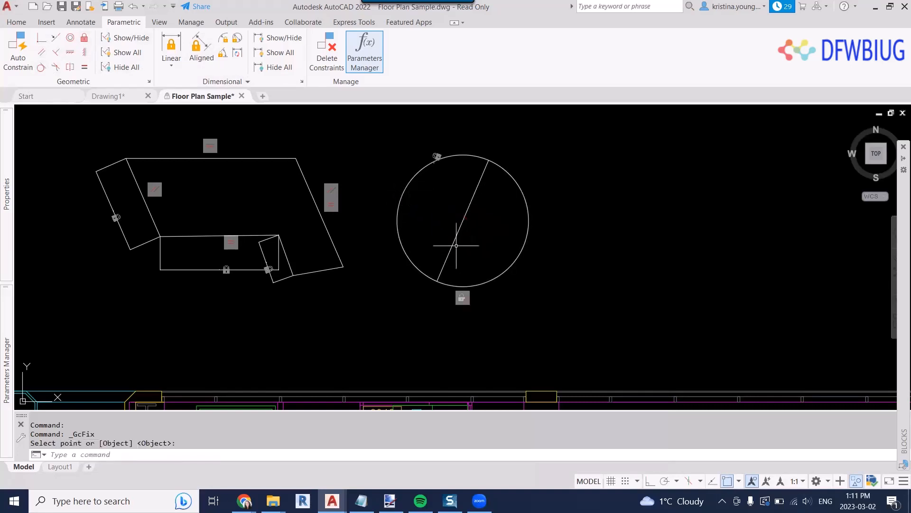
# End object isolation so the hidden rectangle and centre lines are displayed again, and clear the selection
pyautogui.click(537, 236)
pyautogui.click(439, 150)
pyautogui.rightClick(516, 217)
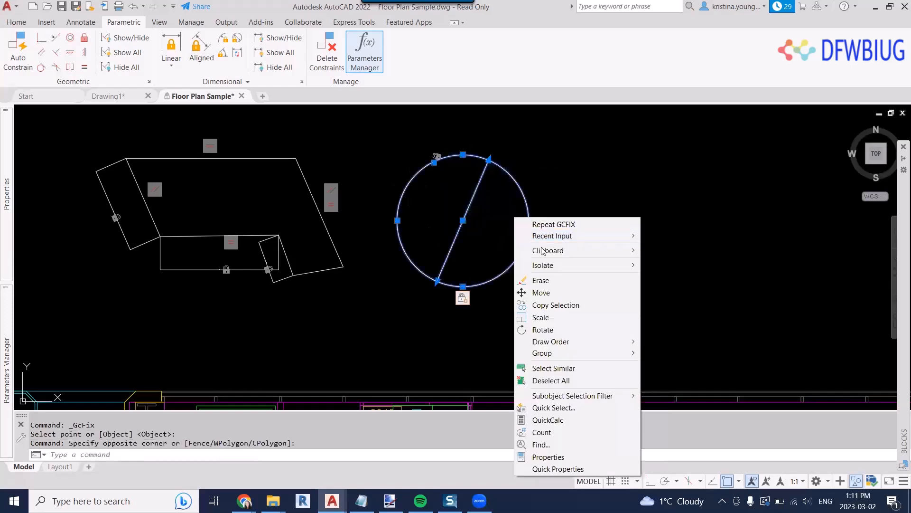
pyautogui.moveTo(552, 267)
pyautogui.click(674, 290)
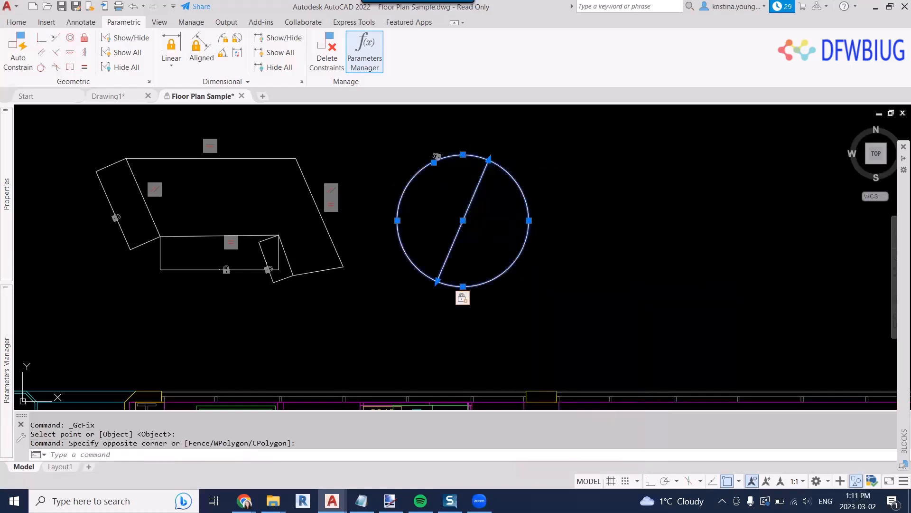
pyautogui.press('Escape')
pyautogui.press('Escape')
# Try stretching the circle by its lower and right quadrant grips to test the constraints, and cancel the second stretch
pyautogui.click(463, 286)
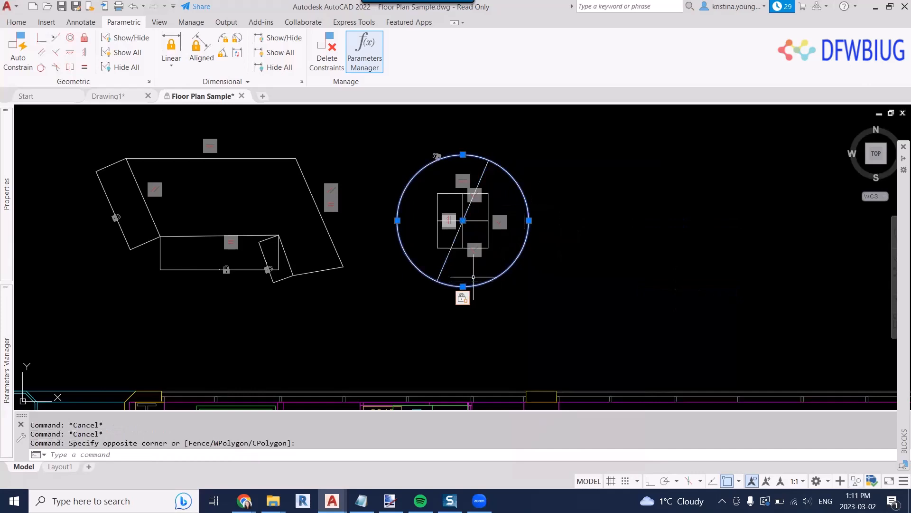
pyautogui.click(463, 286)
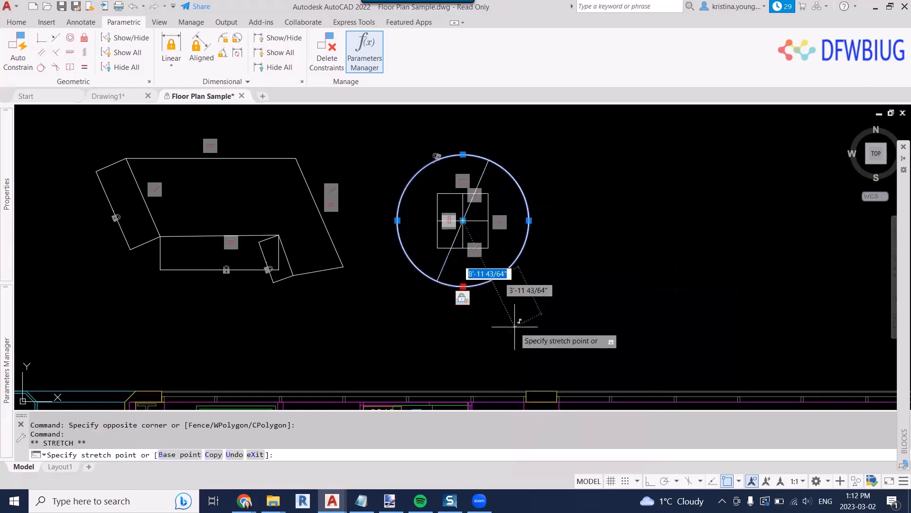
pyautogui.click(568, 309)
pyautogui.click(529, 220)
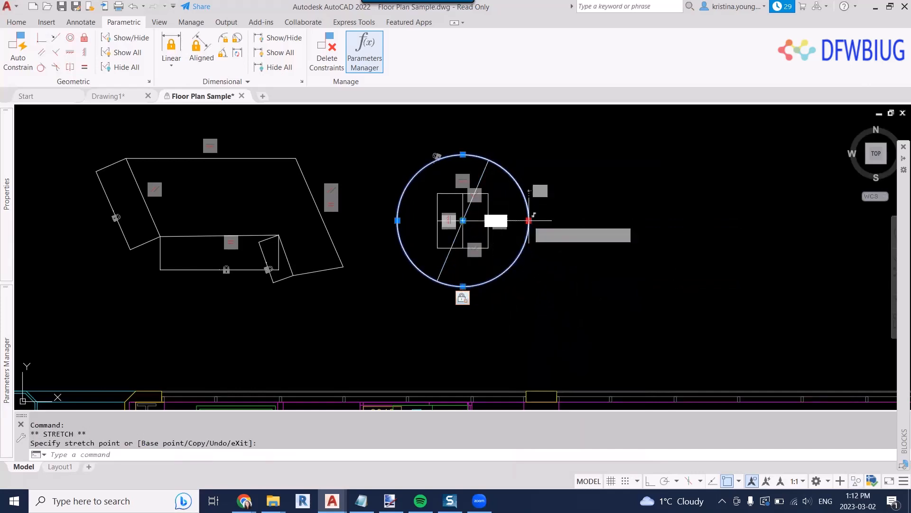
pyautogui.scroll(2, 494, 199)
pyautogui.scroll(4, 485, 191)
pyautogui.scroll(-5, 508, 204)
pyautogui.press('Escape')
pyautogui.press('Escape')
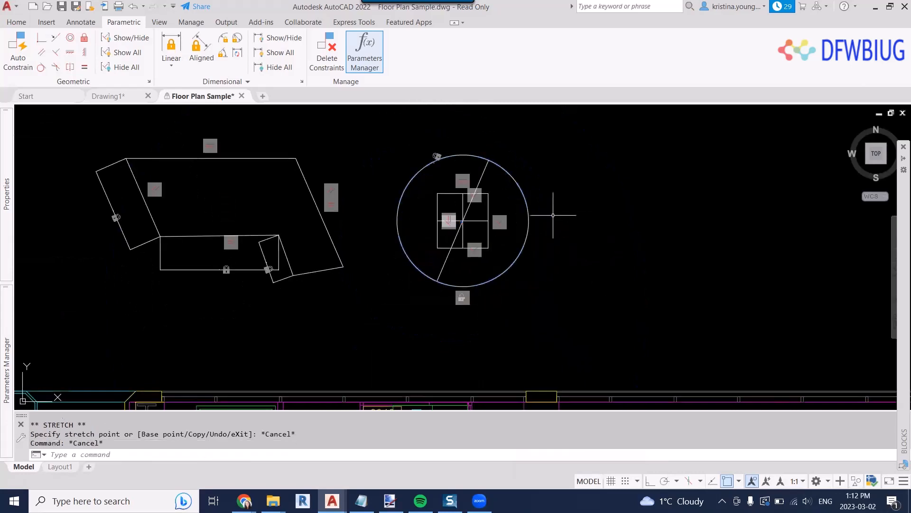
pyautogui.press('Escape')
# Switch to the Drawing1 drawing with the two constrained rectangles
pyautogui.scroll(2, 511, 226)
pyautogui.scroll(5, 480, 260)
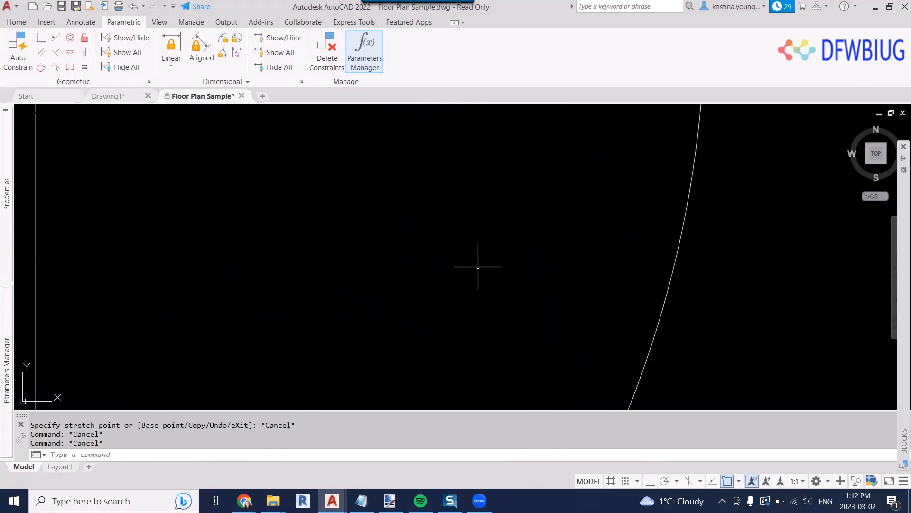
pyautogui.scroll(-5, 383, 214)
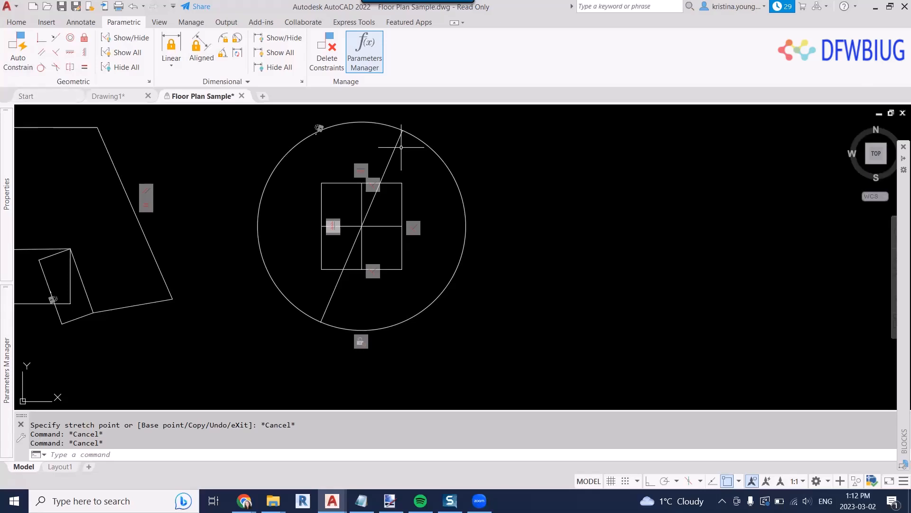
pyautogui.scroll(-5, 401, 147)
pyautogui.click(108, 96)
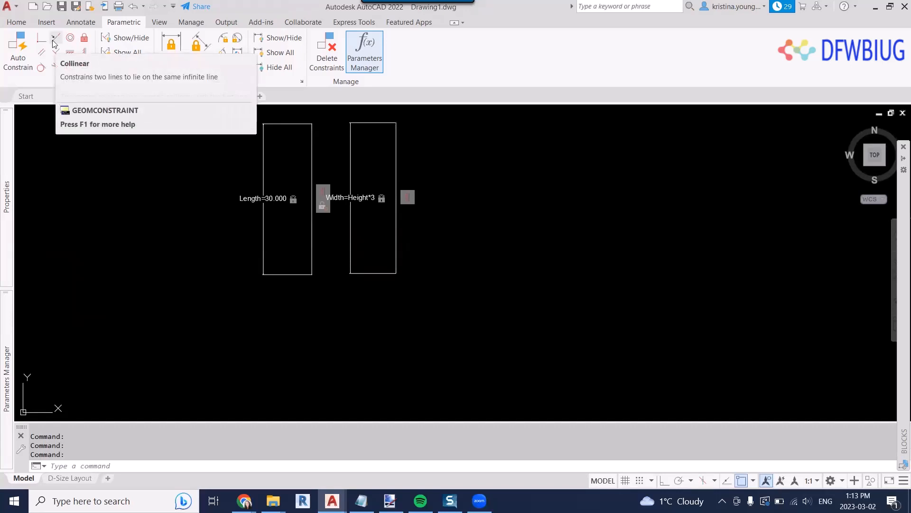
# Copy the three-panel door elevation block sideways so the first copy lies over the circle and diagonal line
pyautogui.scroll(-4, 424, 245)
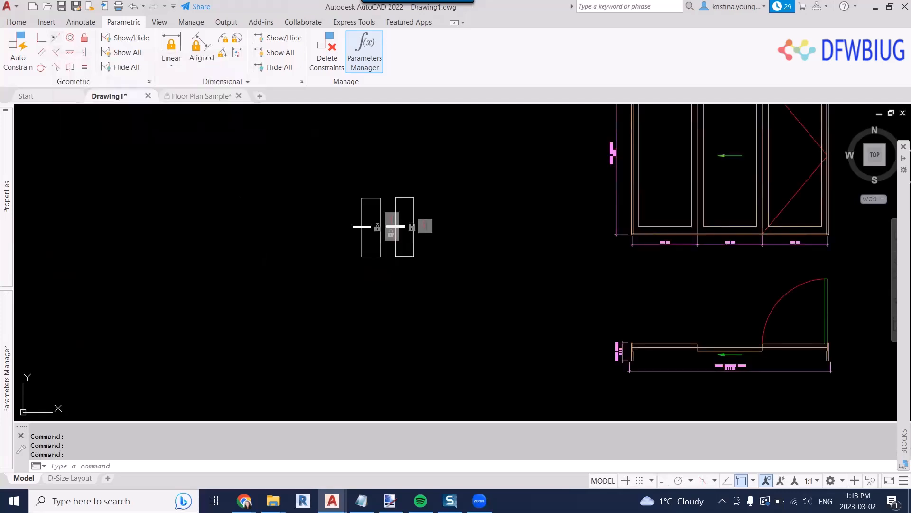
pyautogui.scroll(-4, 576, 256)
pyautogui.moveTo(603, 242); pyautogui.dragTo(452, 250, button='middle')
pyautogui.scroll(4, 522, 237)
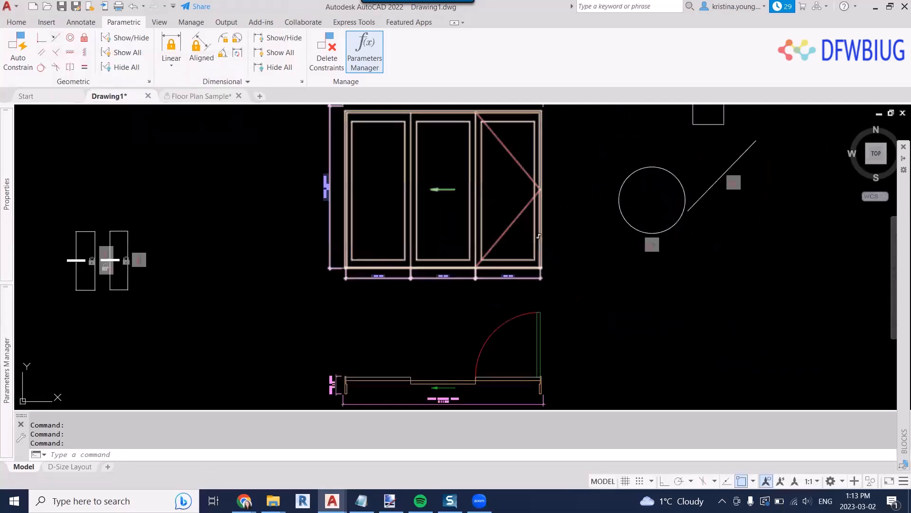
pyautogui.click(569, 240)
pyautogui.click(516, 216)
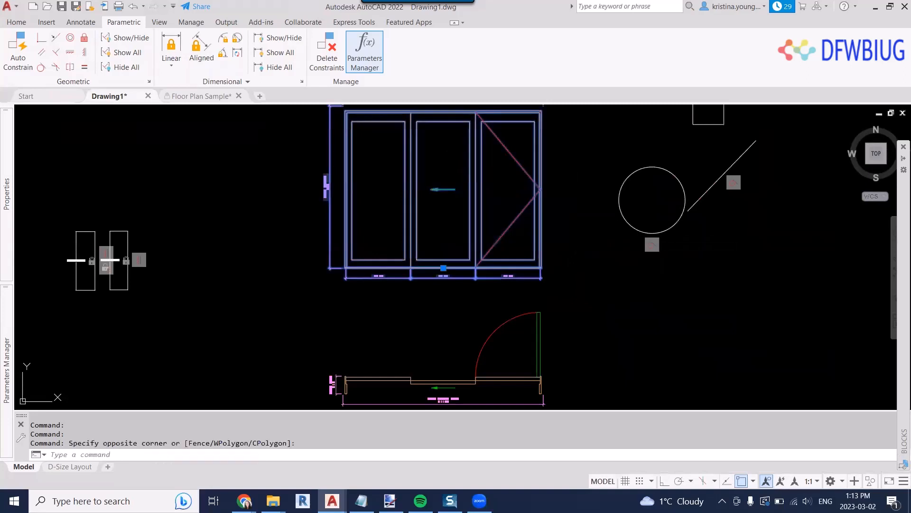
pyautogui.write('co')
pyautogui.press('Return')
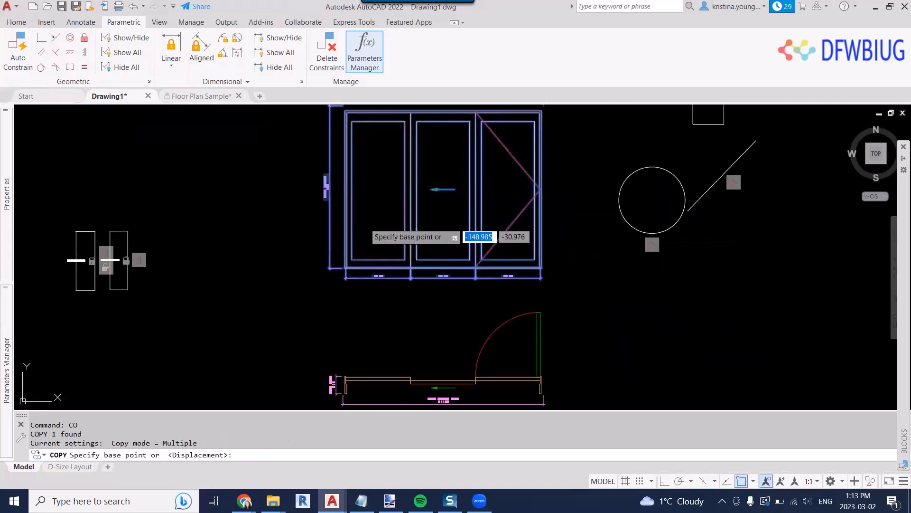
pyautogui.click(268, 291)
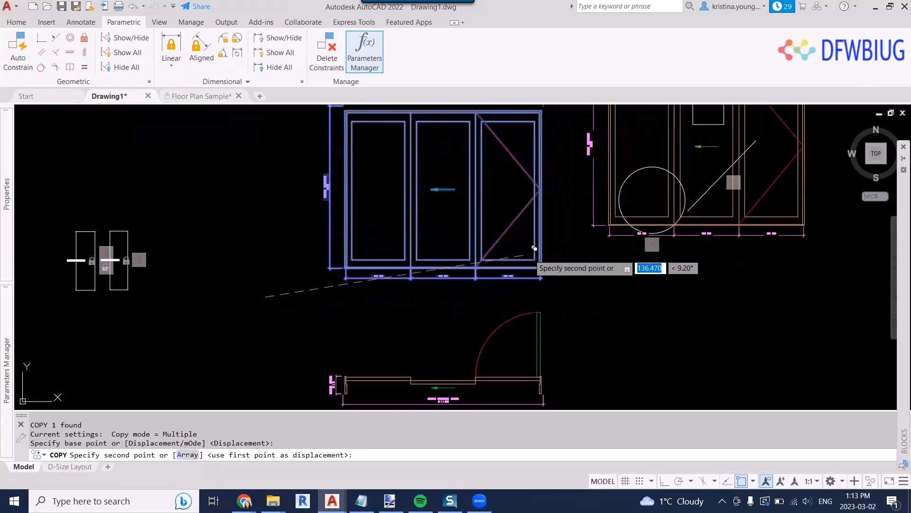
pyautogui.click(518, 234)
# Place a second copy of the door elevation farther right, slightly lower than the others, and end the copying
pyautogui.scroll(-4, 619, 297)
pyautogui.moveTo(666, 298); pyautogui.dragTo(462, 269, button='middle')
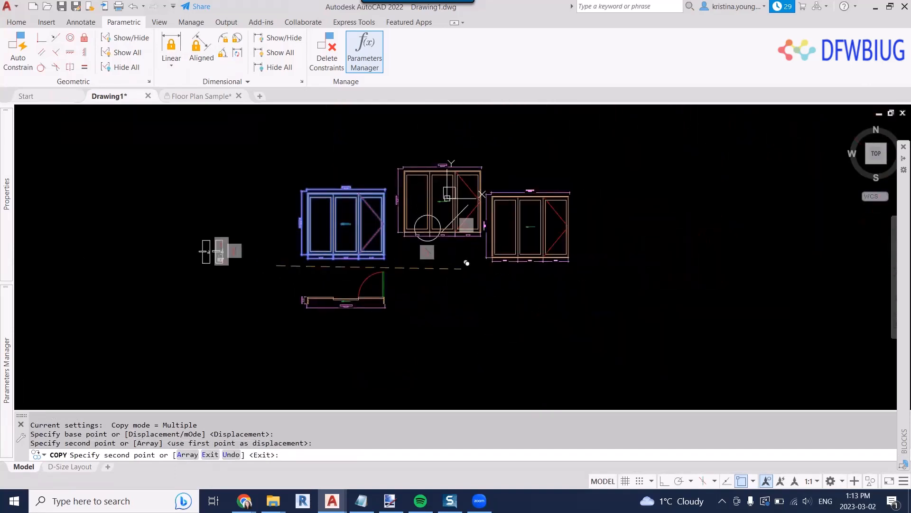
pyautogui.click(481, 288)
pyautogui.press('Return')
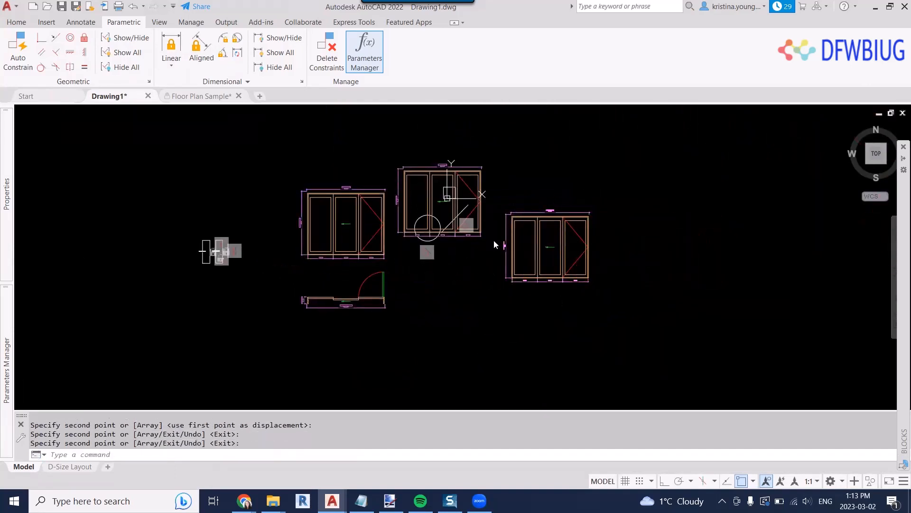
pyautogui.press('Escape')
pyautogui.press('Escape')
# Apply a Collinear constraint between the bottom lines of the original door elevation and the middle copy
pyautogui.click(55, 38)
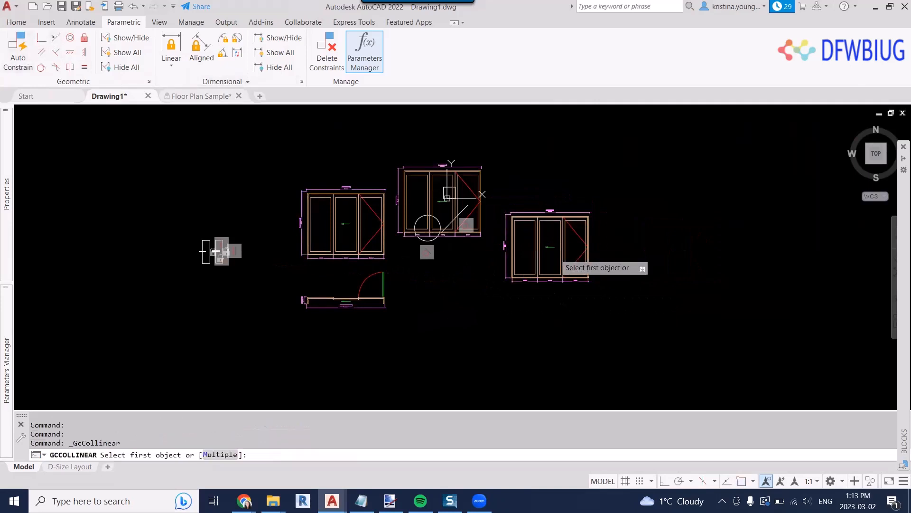
pyautogui.scroll(6, 344, 250)
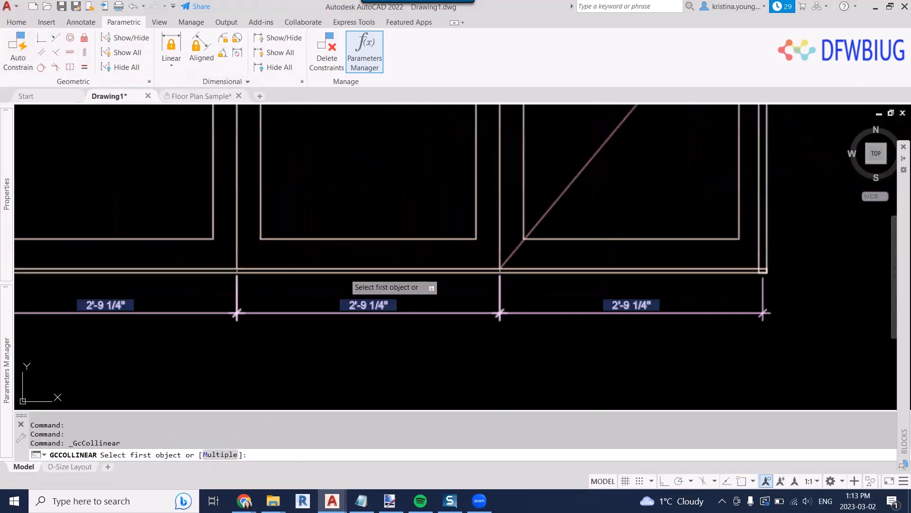
pyautogui.click(346, 271)
pyautogui.scroll(-3, 399, 275)
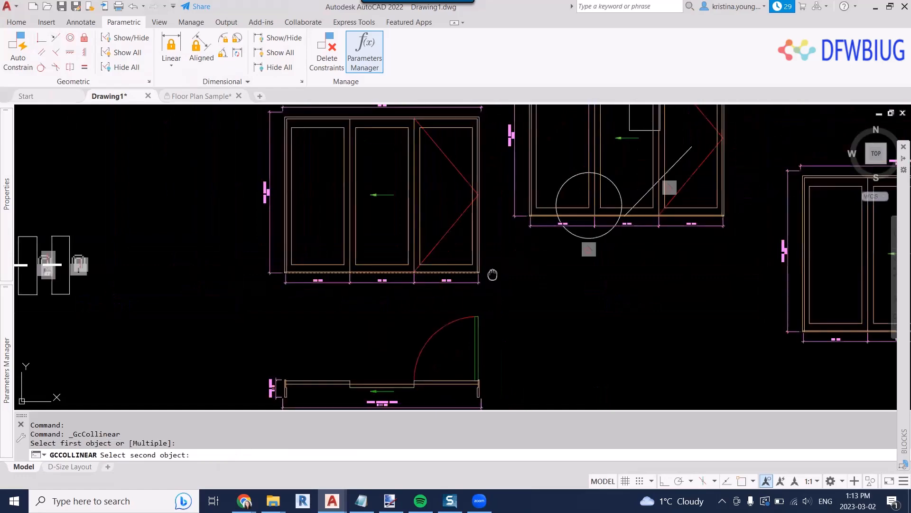
pyautogui.scroll(5, 515, 258)
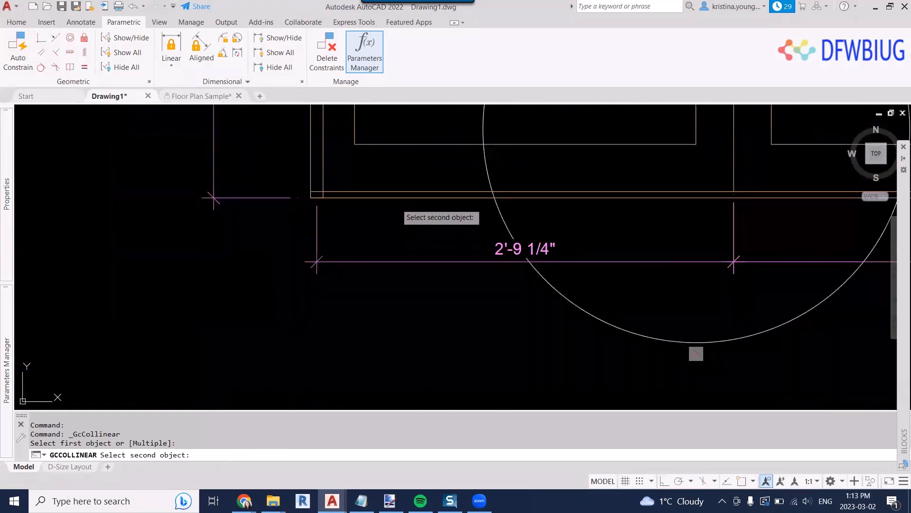
pyautogui.click(397, 196)
pyautogui.scroll(-5, 388, 134)
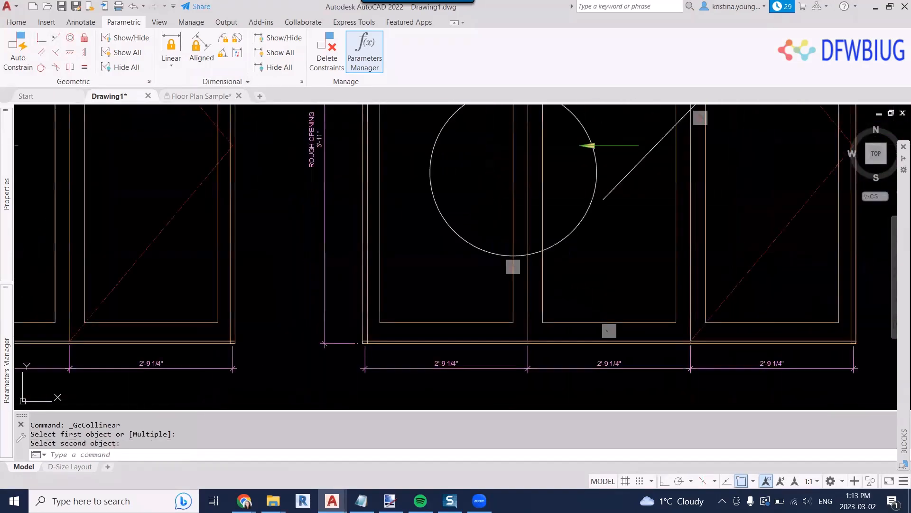
# Apply another Collinear constraint from the middle elevation's bottom line to the bottom line of the rightmost copy
pyautogui.scroll(4, 468, 265)
pyautogui.press('Return')
pyautogui.scroll(6, 464, 264)
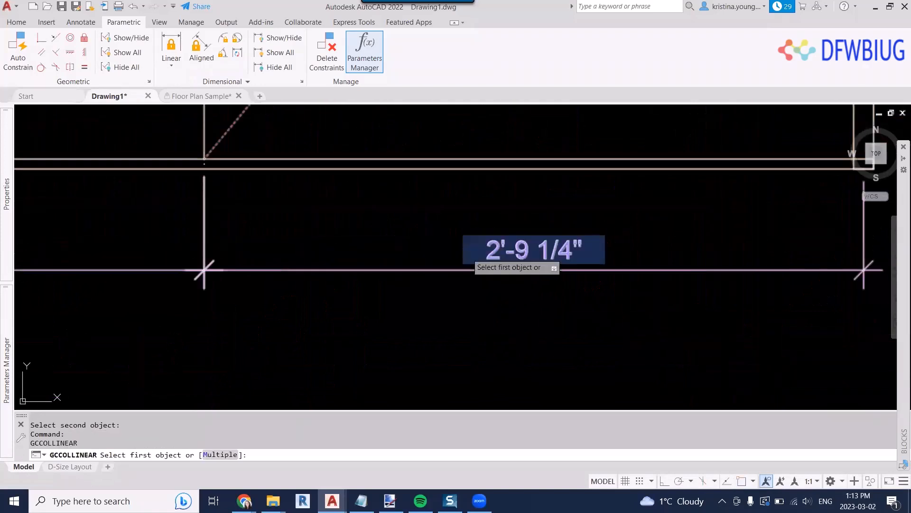
pyautogui.click(472, 237)
pyautogui.click(472, 243)
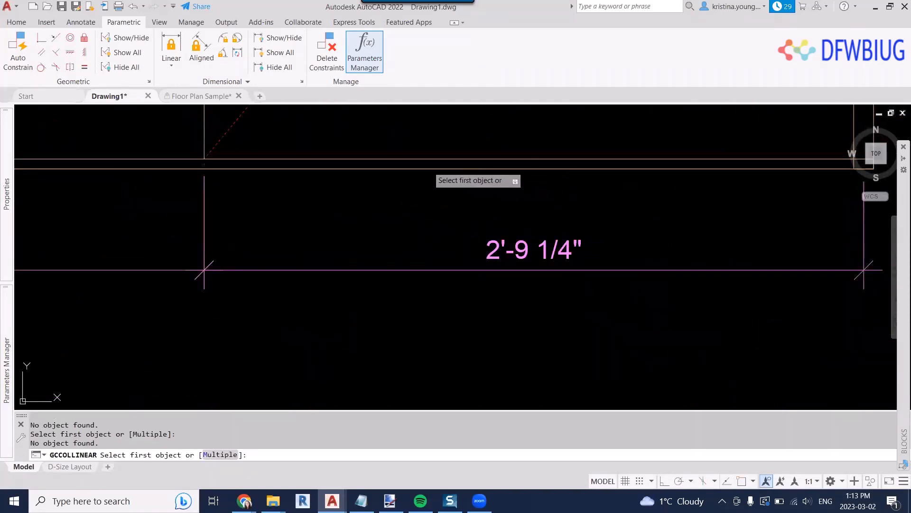
pyautogui.click(430, 169)
pyautogui.scroll(-8, 551, 214)
pyautogui.moveTo(562, 223); pyautogui.dragTo(271, 226, button='middle')
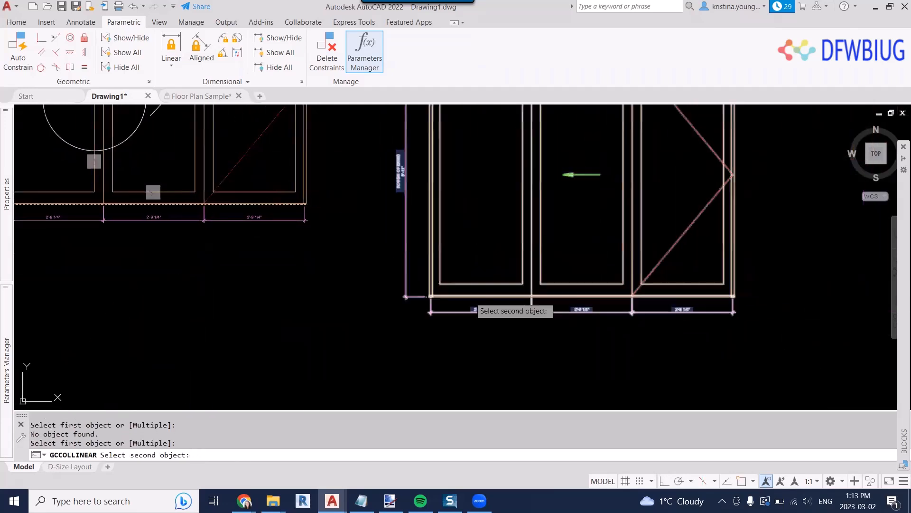
pyautogui.scroll(4, 471, 300)
pyautogui.click(469, 288)
pyautogui.scroll(-6, 423, 190)
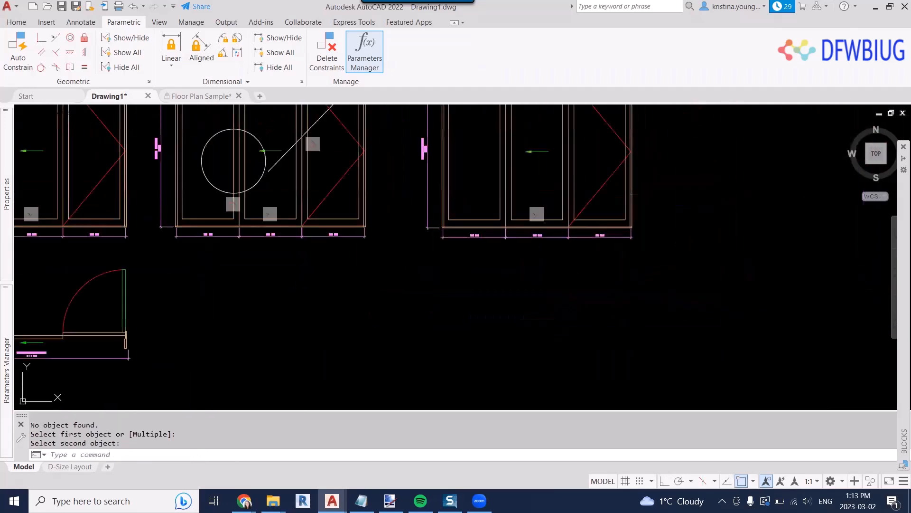
# Move the rightmost door elevation straight up by 6 with Ortho on to test the collinear constraints
pyautogui.click(423, 153)
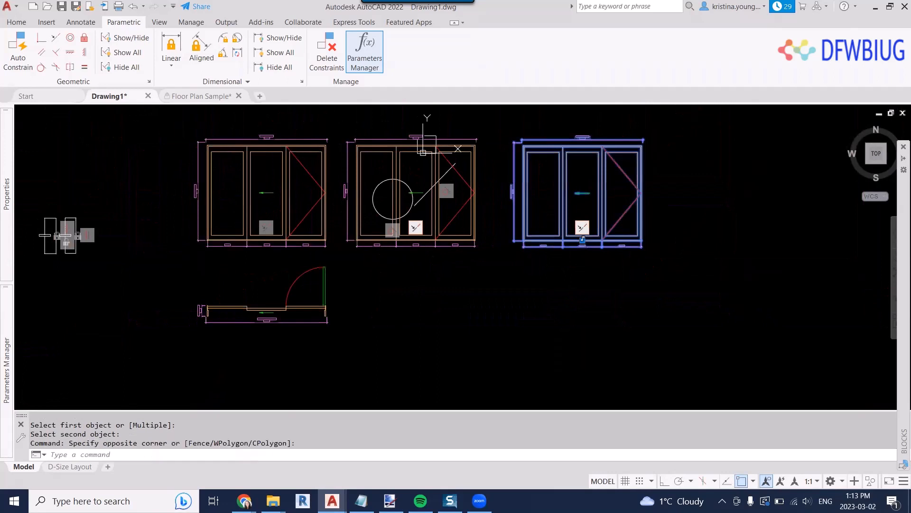
pyautogui.write('m')
pyautogui.press('Return')
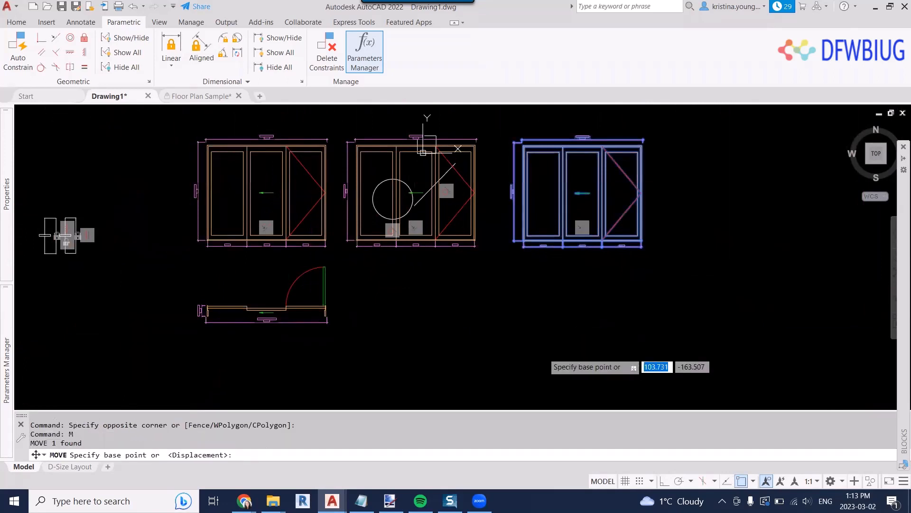
pyautogui.click(539, 357)
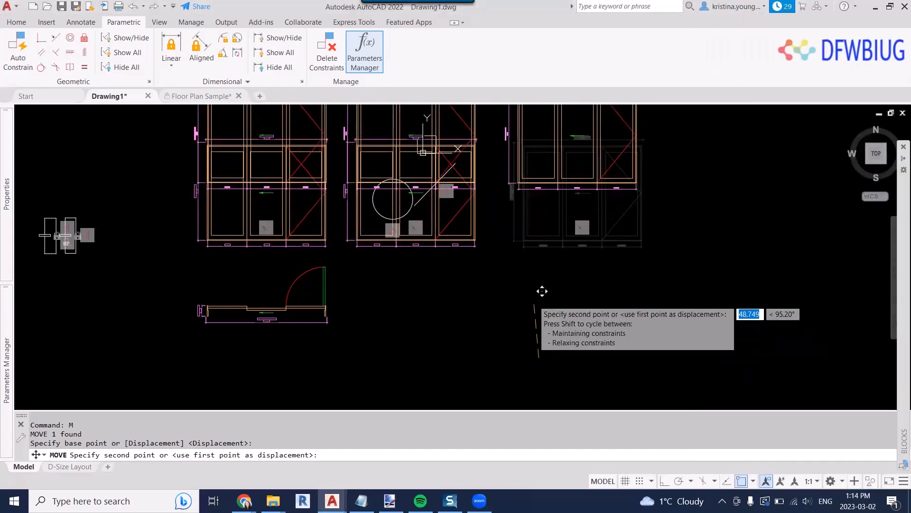
pyautogui.press('F8')
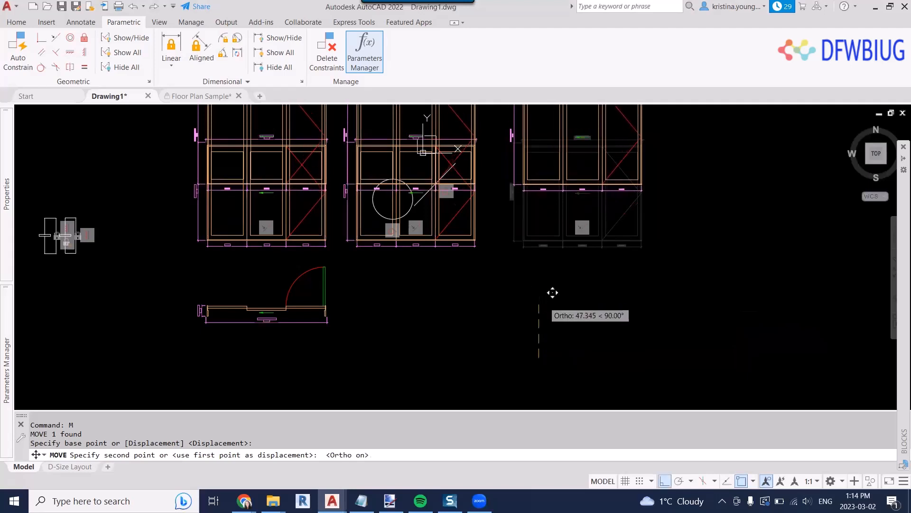
pyautogui.write('6')
pyautogui.press('Return')
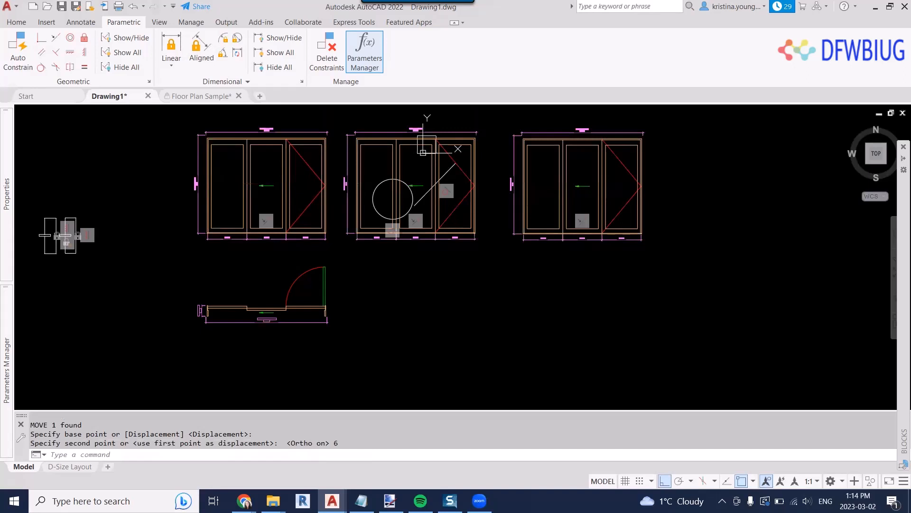
pyautogui.press('Escape')
pyautogui.press('Escape')
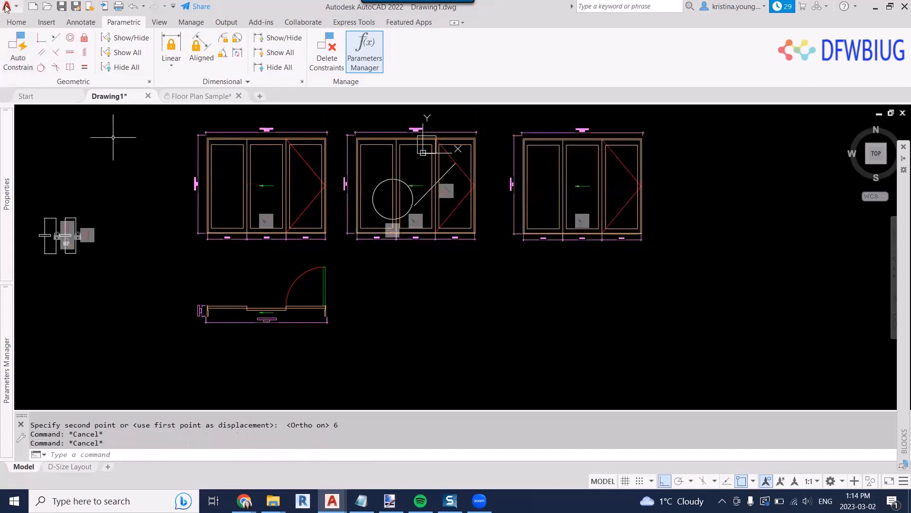
pyautogui.click(7, 7)
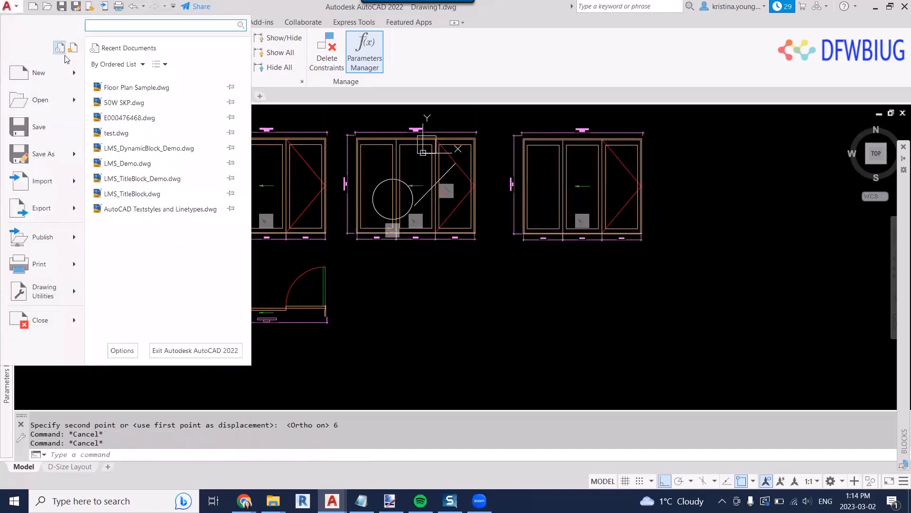
pyautogui.click(351, 262)
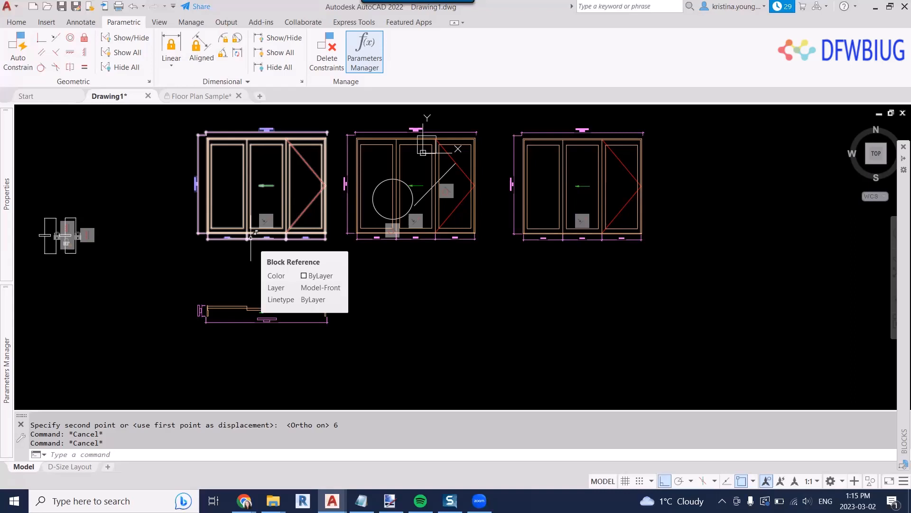
pyautogui.moveTo(274, 264); pyautogui.dragTo(276, 287, button='middle')
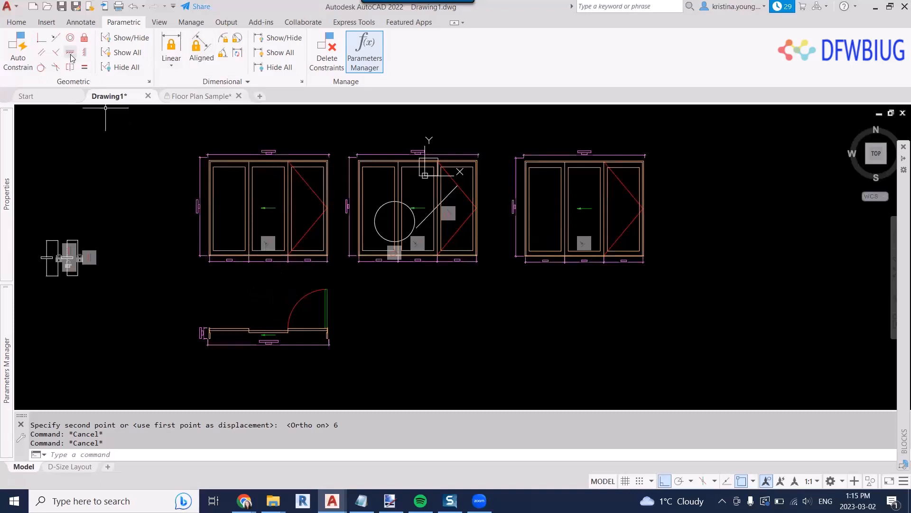
pyautogui.scroll(2, 143, 184)
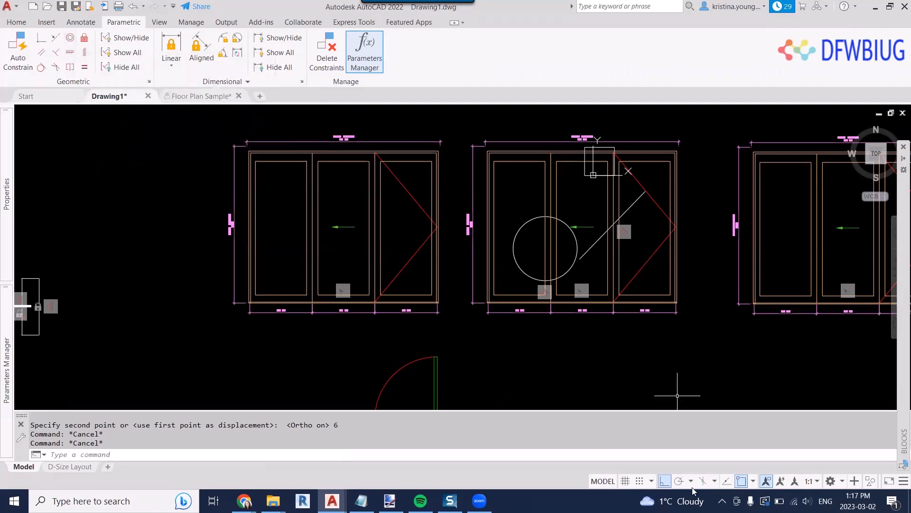
pyautogui.click(753, 481)
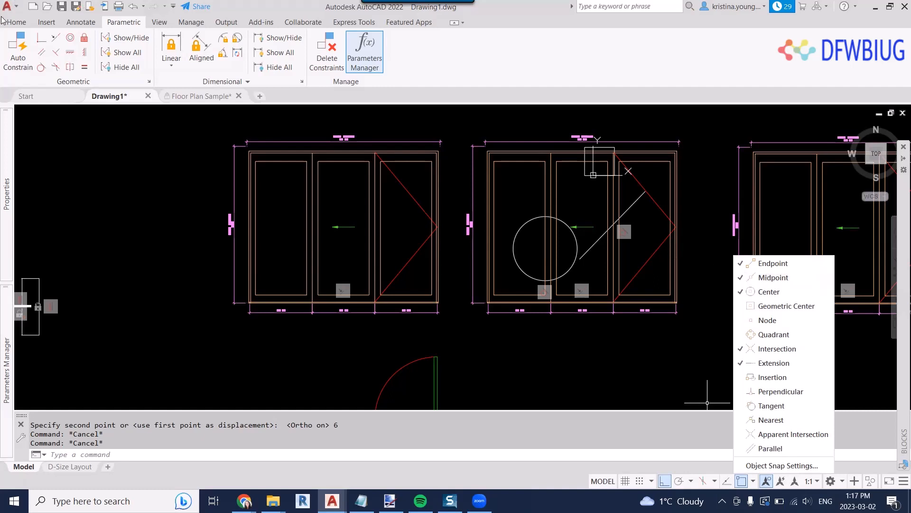
pyautogui.click(129, 204)
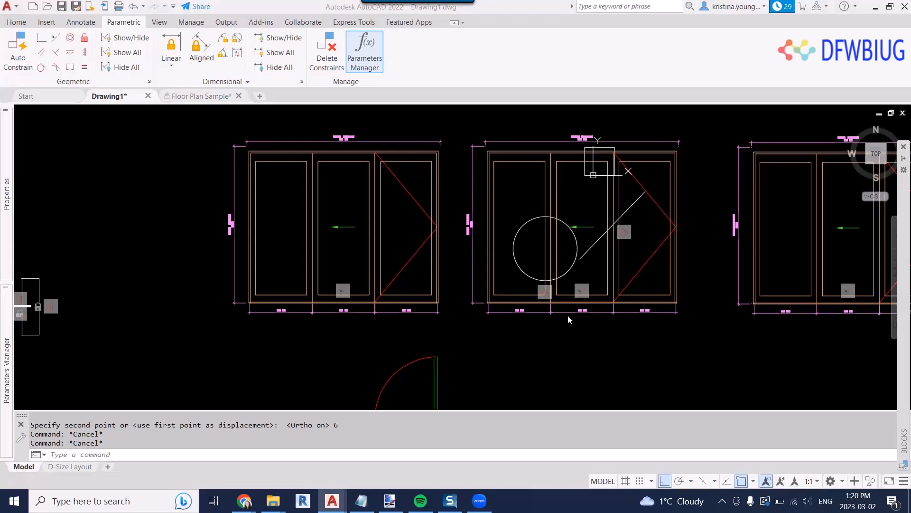
pyautogui.click(280, 361)
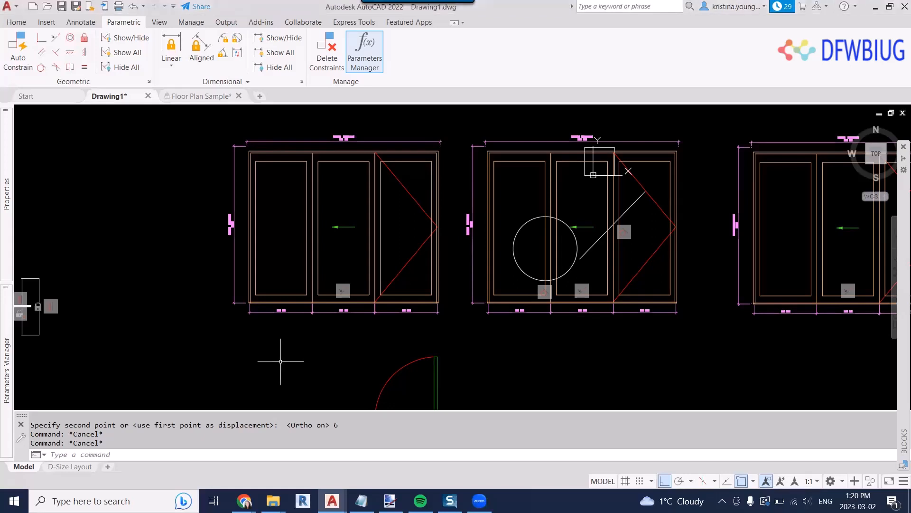
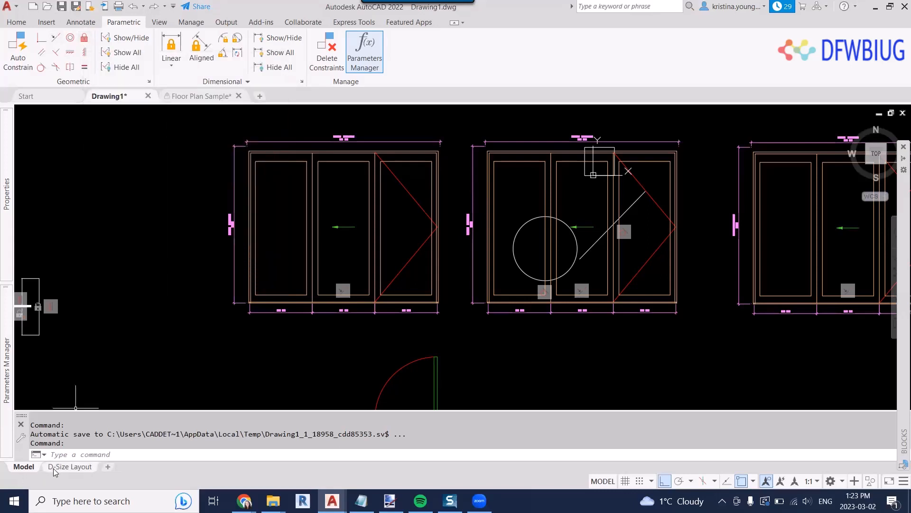
# Open the D-Size Layout and stretch the viewport's lower edge down to the level of the title block's upper part
pyautogui.click(70, 466)
pyautogui.click(459, 210)
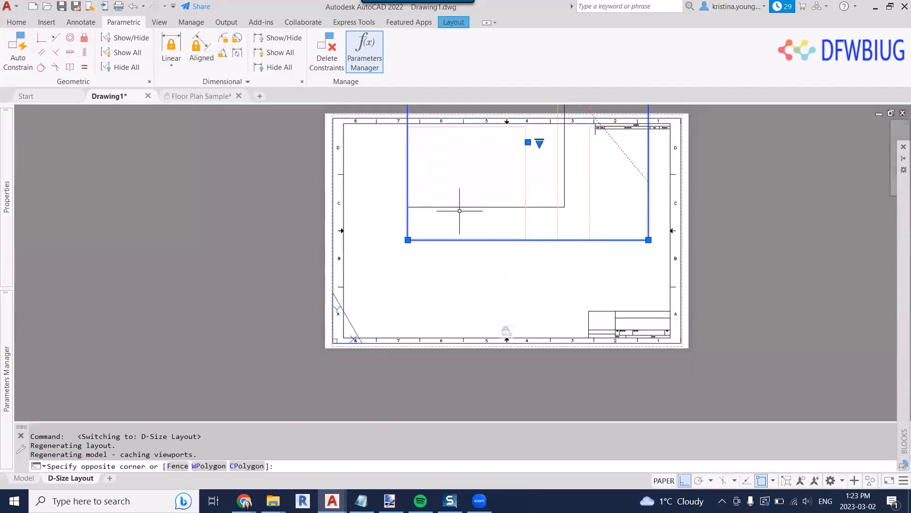
pyautogui.click(408, 240)
pyautogui.click(408, 316)
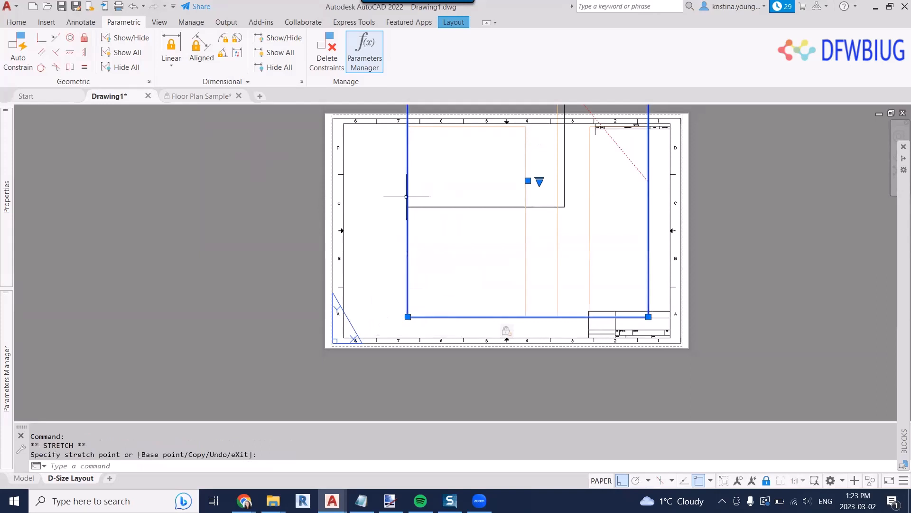
# Move the viewport horizontally to the left, close to the inner edge of the sheet border
pyautogui.moveTo(449, 253); pyautogui.dragTo(440, 256, button='middle')
pyautogui.write('m')
pyautogui.press('Return')
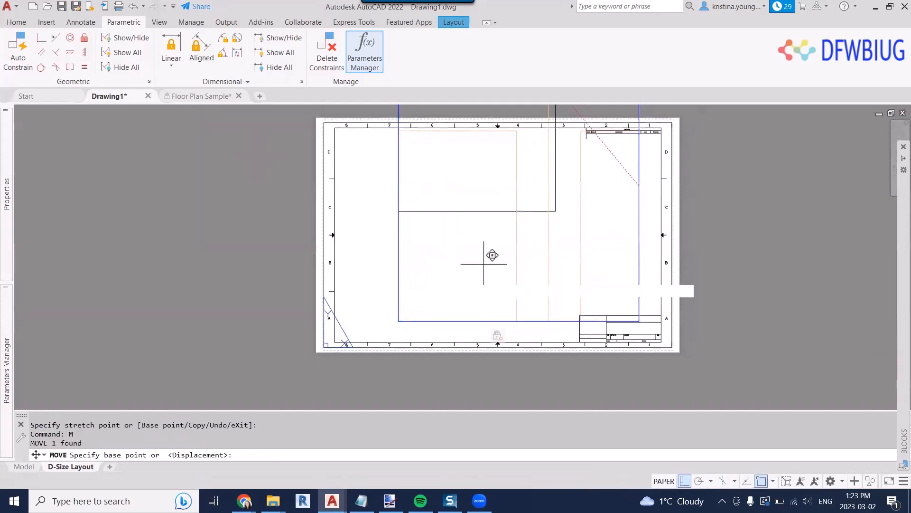
pyautogui.click(484, 264)
pyautogui.click(446, 266)
pyautogui.press('Escape')
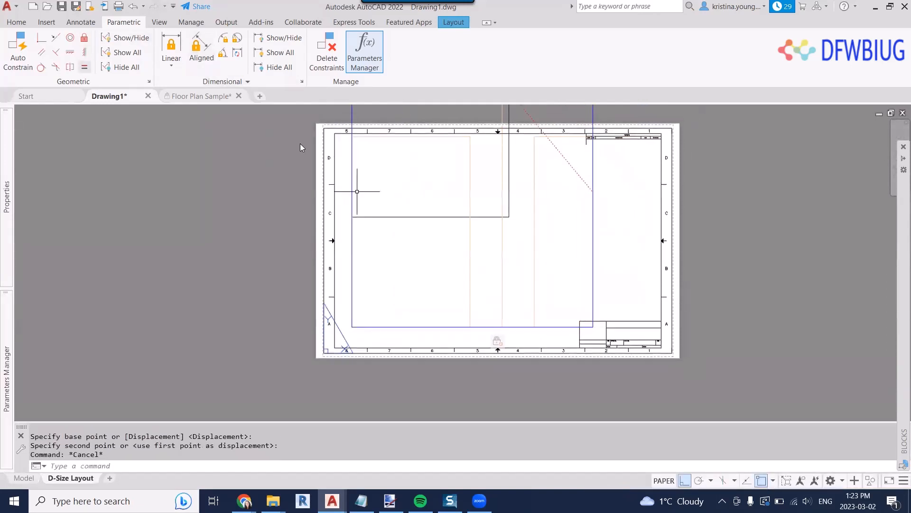
# Try to apply a Fix constraint to the bottom edge of the existing layout viewport
pyautogui.click(440, 337)
pyautogui.click(420, 306)
pyautogui.click(85, 39)
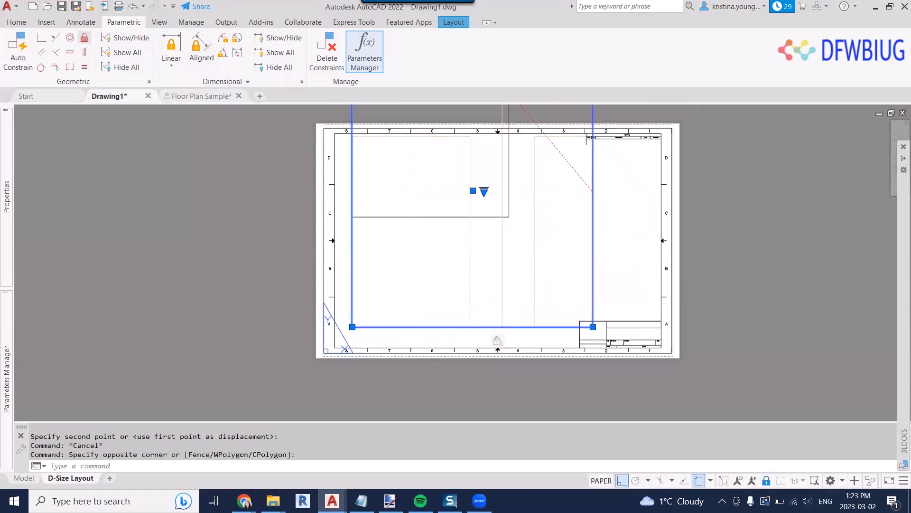
pyautogui.click(370, 327)
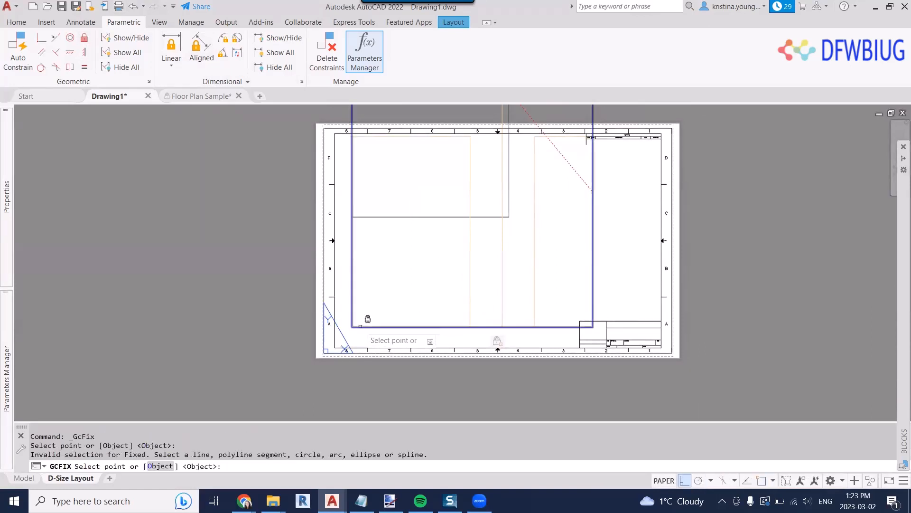
pyautogui.click(360, 327)
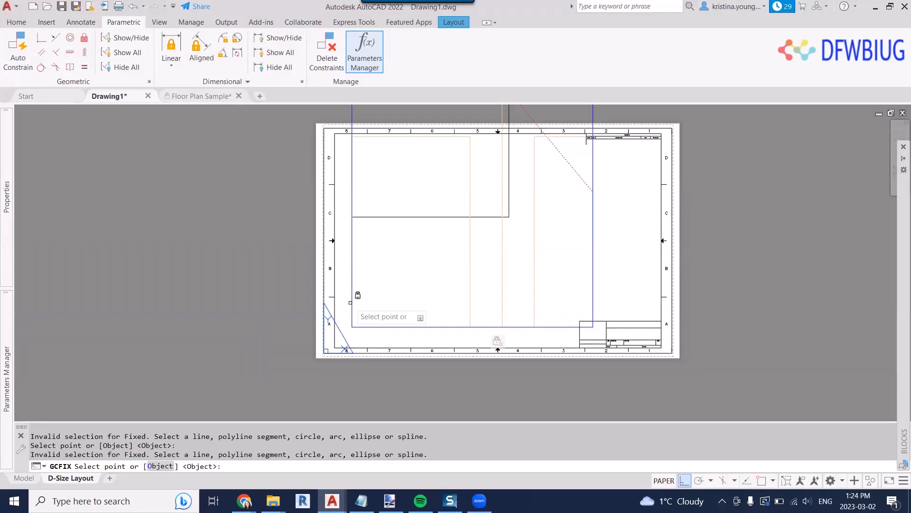
pyautogui.press('Escape')
pyautogui.press('Escape')
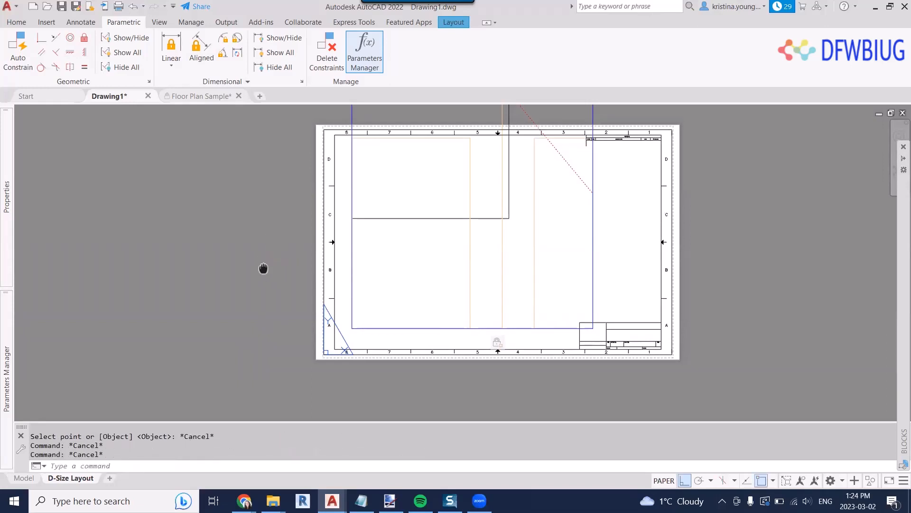
# Draw a rectangle in paper space on the empty area beside the left edge of the sheet
pyautogui.moveTo(262, 267); pyautogui.dragTo(269, 282, button='middle')
pyautogui.write('REC')
pyautogui.press('Return')
pyautogui.click(165, 277)
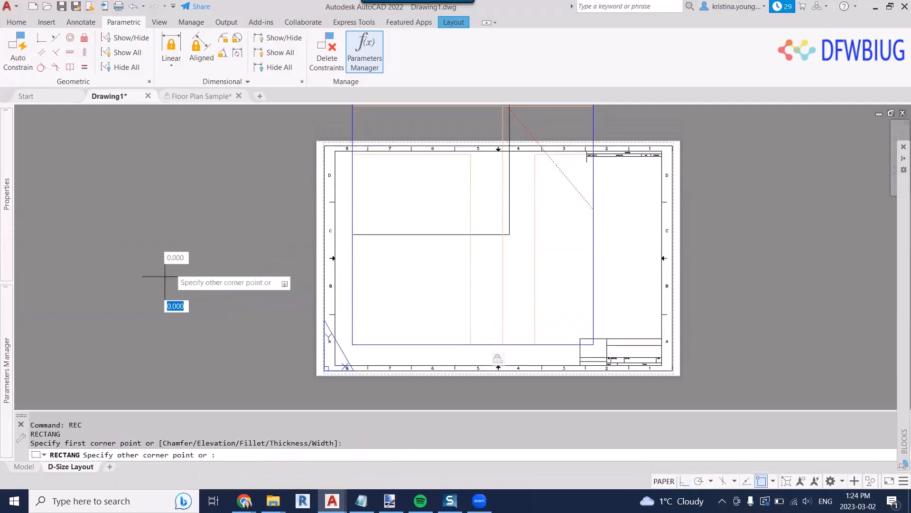
pyautogui.click(270, 202)
pyautogui.press('Escape')
pyautogui.press('Escape')
pyautogui.click(285, 234)
pyautogui.click(225, 209)
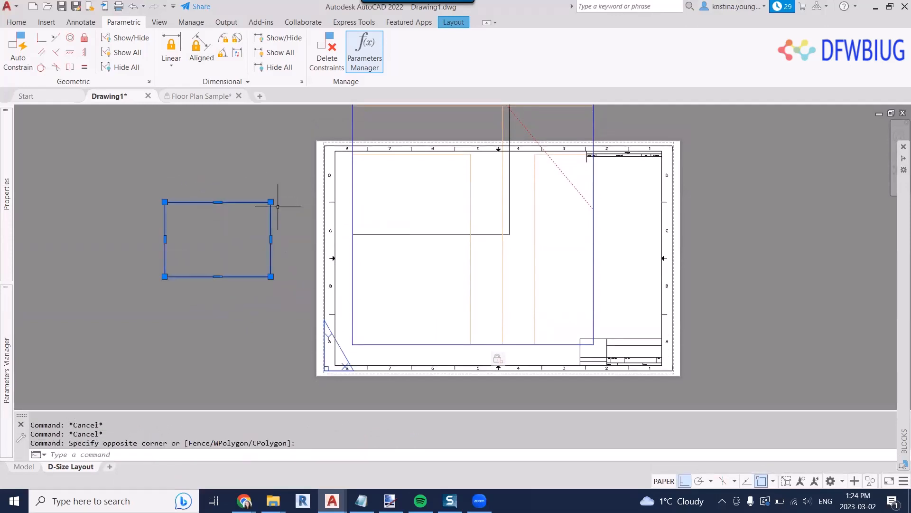
pyautogui.write('VIEW')
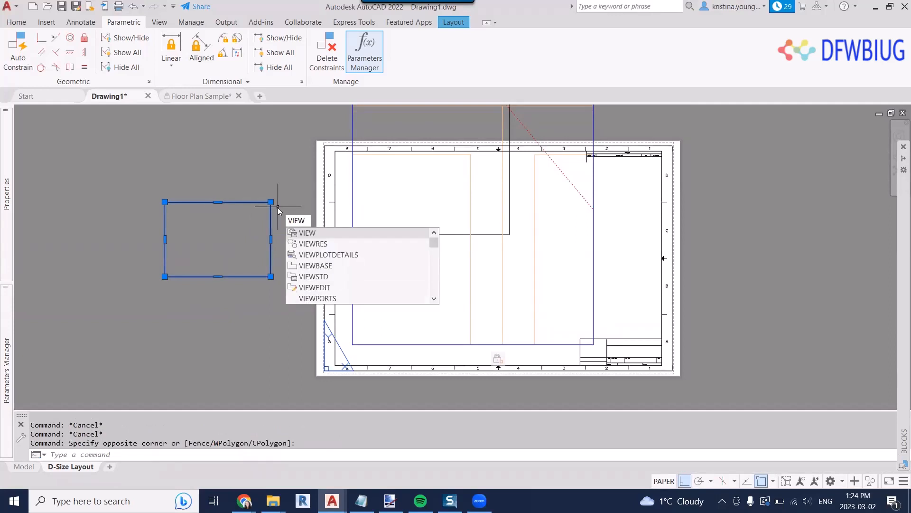
pyautogui.press('BackSpace')
pyautogui.press('BackSpace')
pyautogui.write('NV')
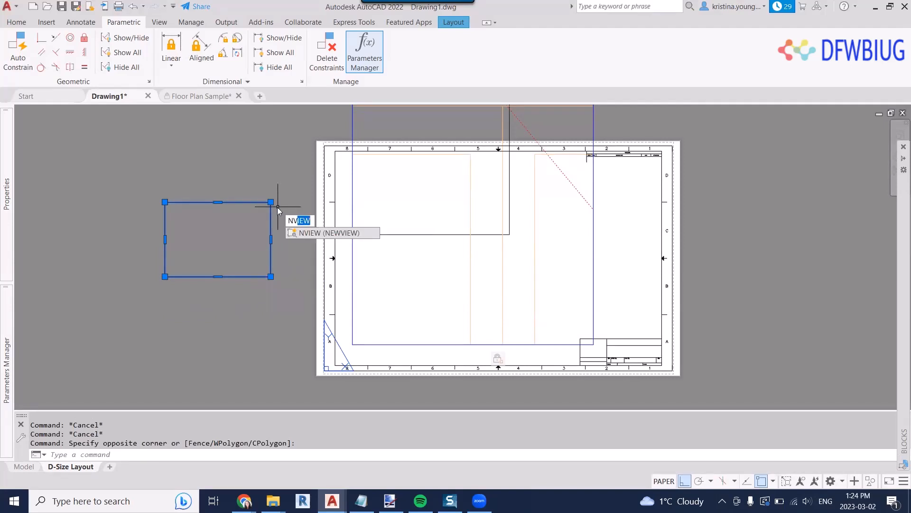
pyautogui.press('Escape')
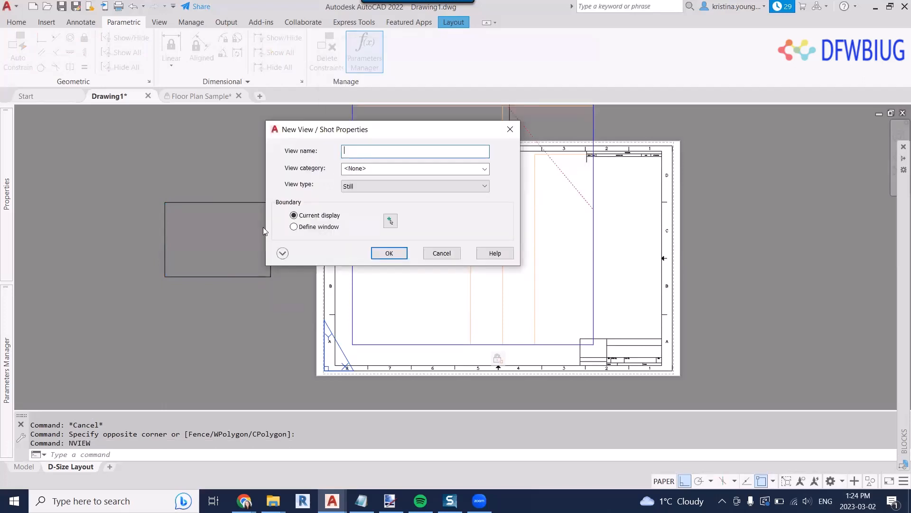
pyautogui.press('Escape')
pyautogui.click(218, 203)
pyautogui.click(185, 167)
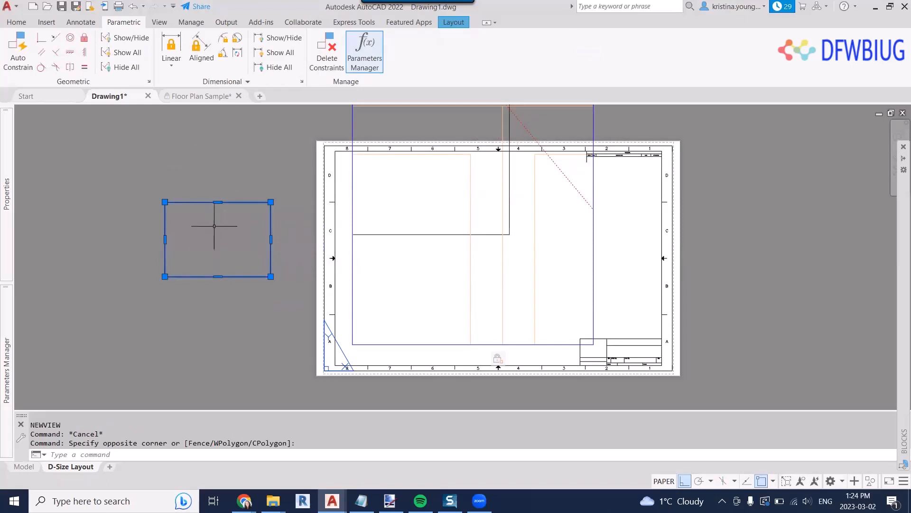
pyautogui.rightClick(216, 201)
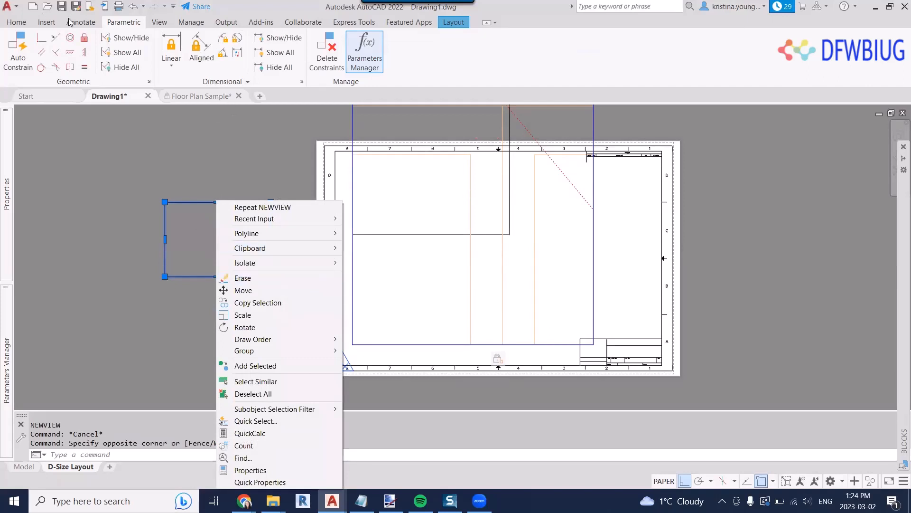
# Convert the rectangle beside the sheet into a layout viewport using the Object option of the viewport command
pyautogui.click(451, 24)
pyautogui.click(456, 24)
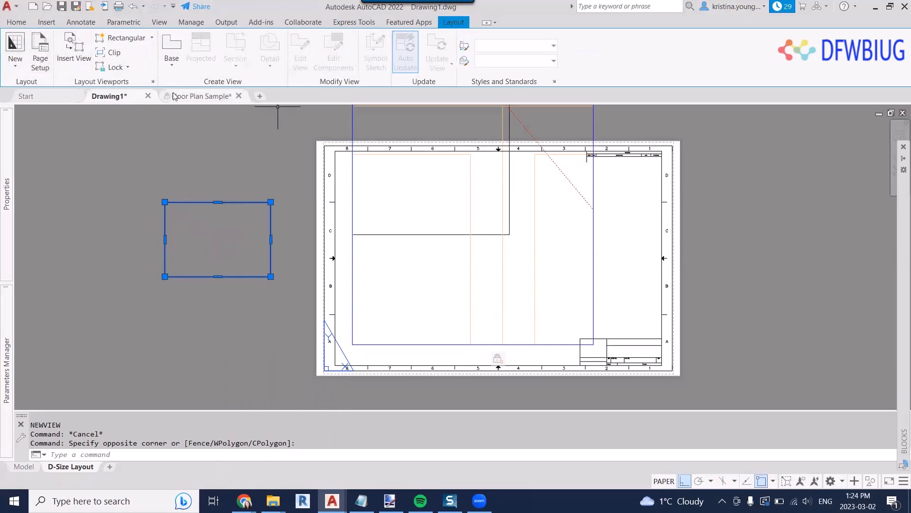
pyautogui.click(126, 38)
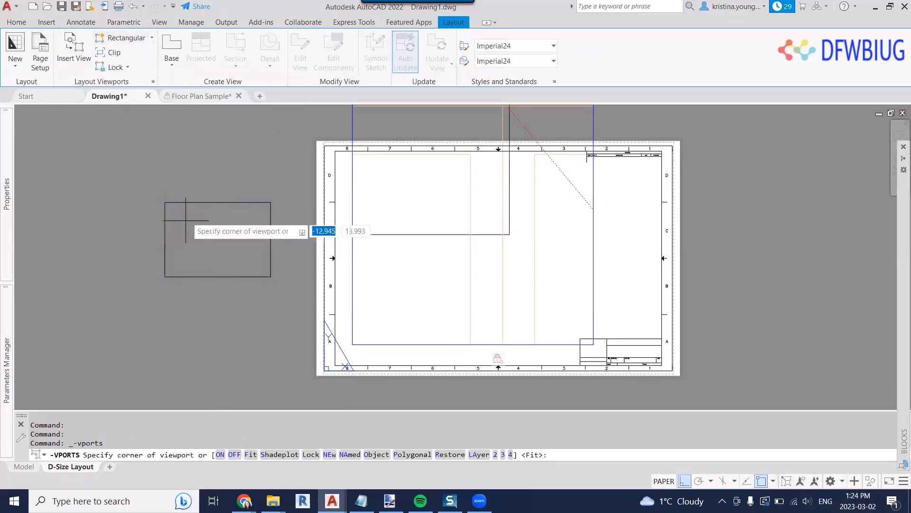
pyautogui.click(165, 239)
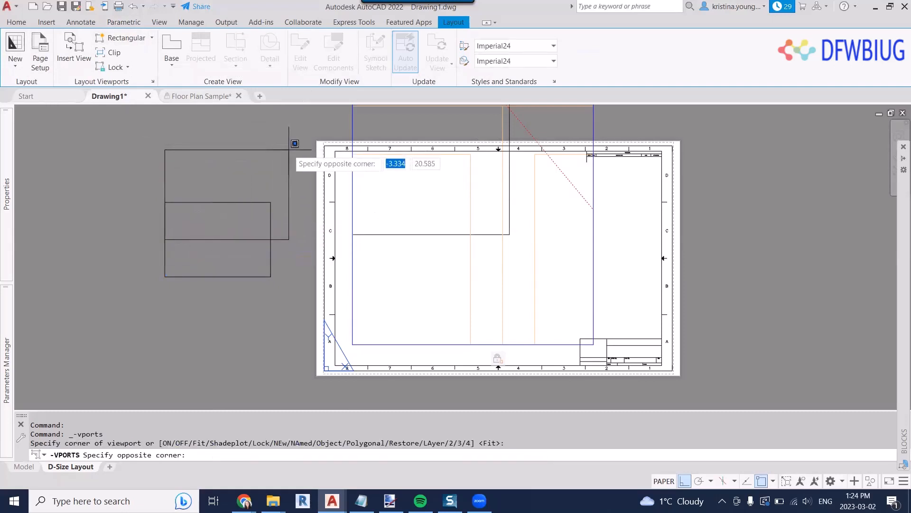
pyautogui.press('Escape')
pyautogui.press('Return')
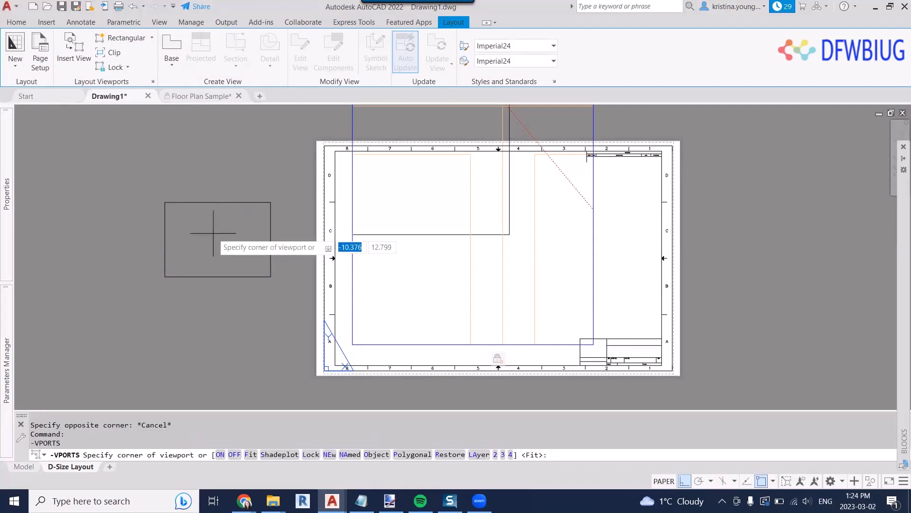
pyautogui.write('o')
pyautogui.press('Return')
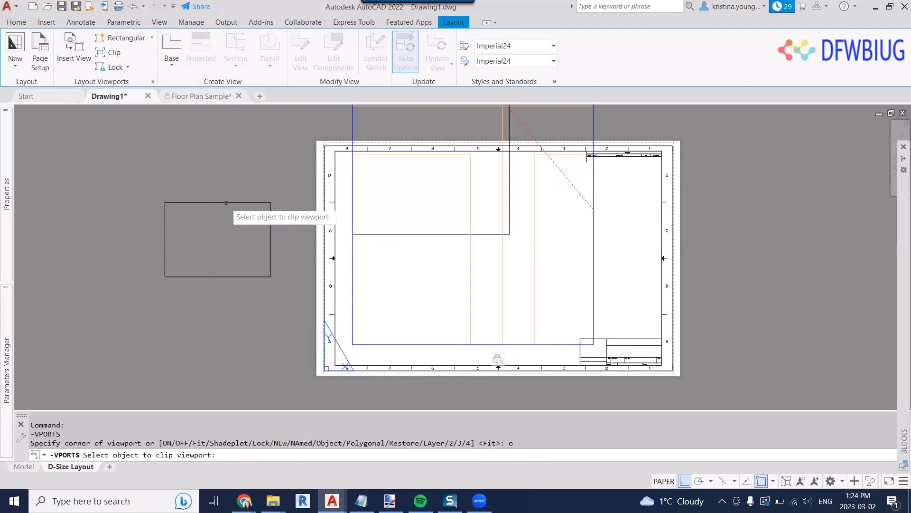
pyautogui.click(226, 203)
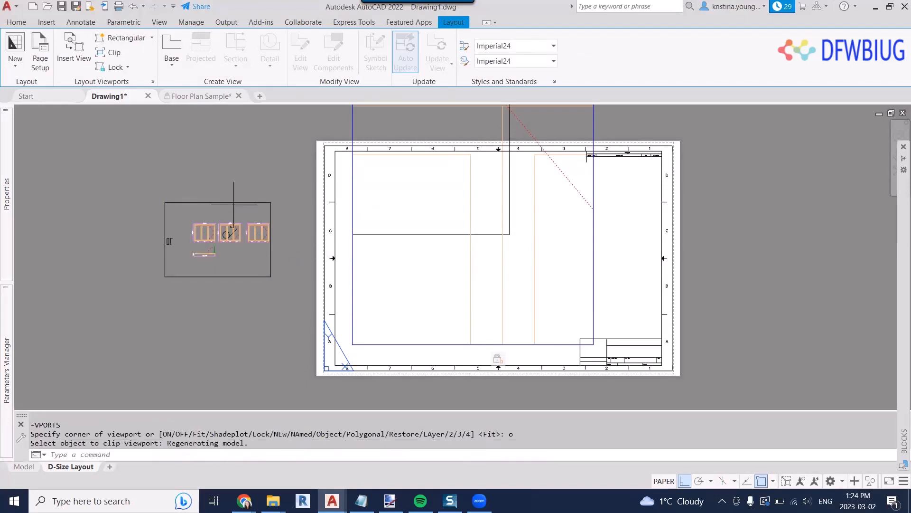
pyautogui.click(233, 204)
pyautogui.press('Escape')
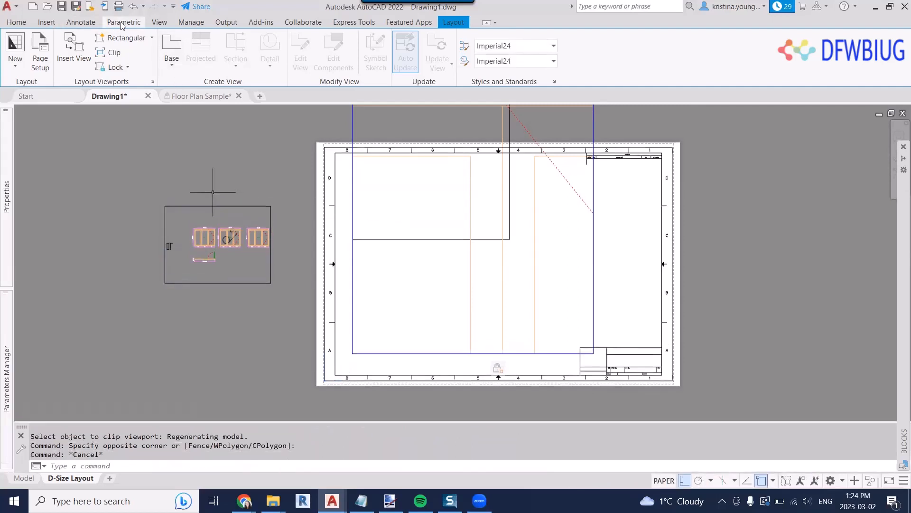
# Apply a Fix constraint to the bottom edge of the new viewport beside the sheet and select that edge
pyautogui.click(123, 24)
pyautogui.click(84, 39)
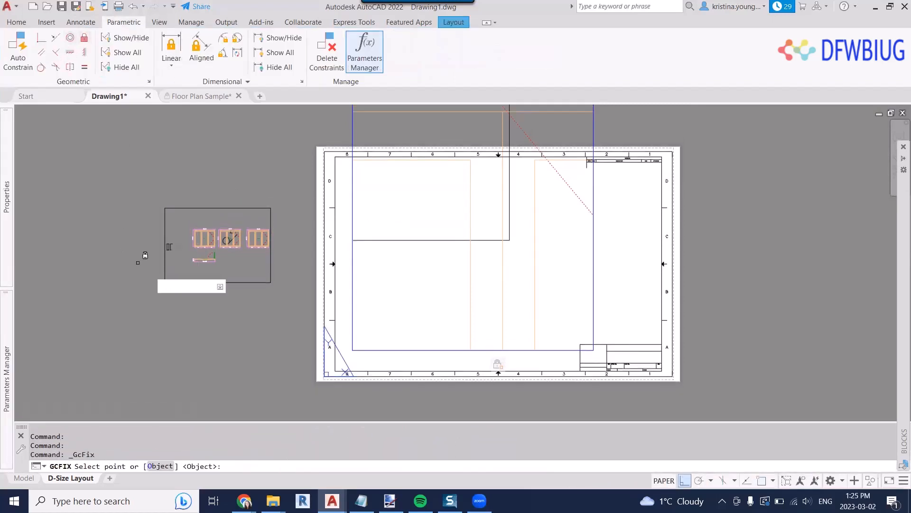
pyautogui.click(182, 284)
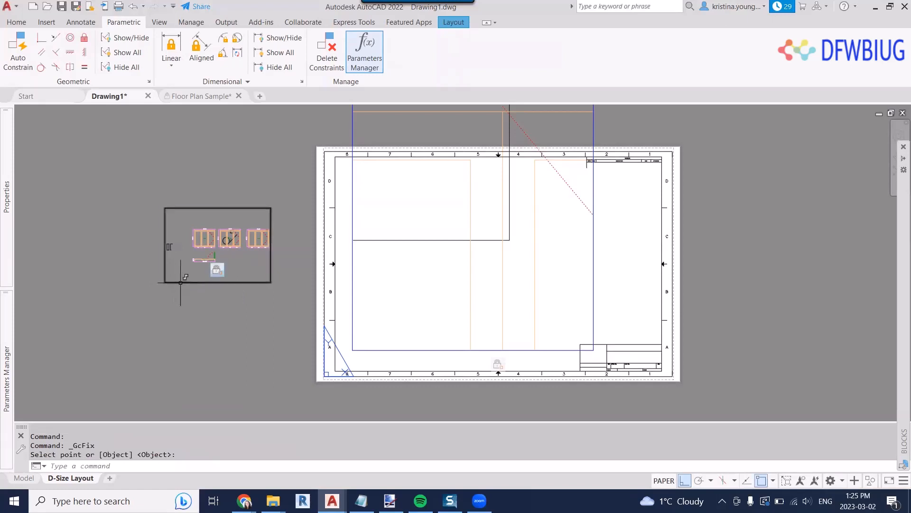
pyautogui.click(180, 283)
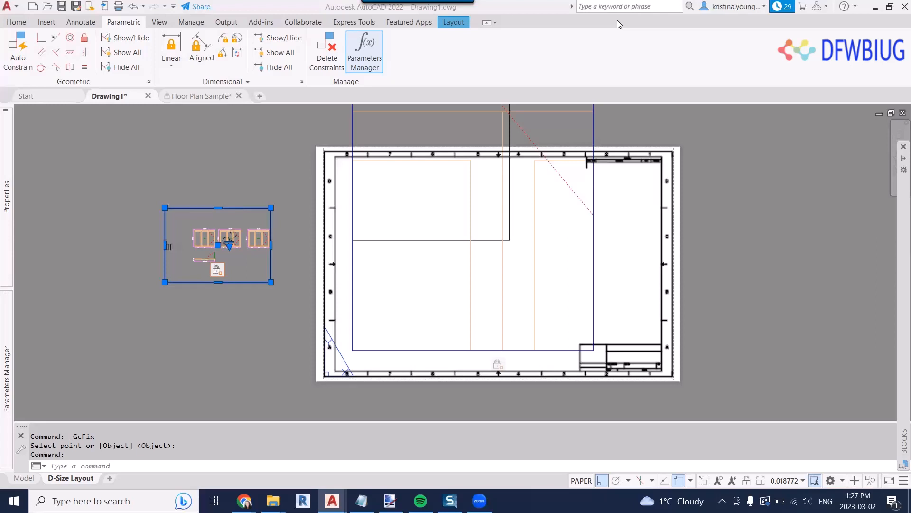
# Switch to model space and start a selection window in the empty area below the left door elevation
pyautogui.click(24, 479)
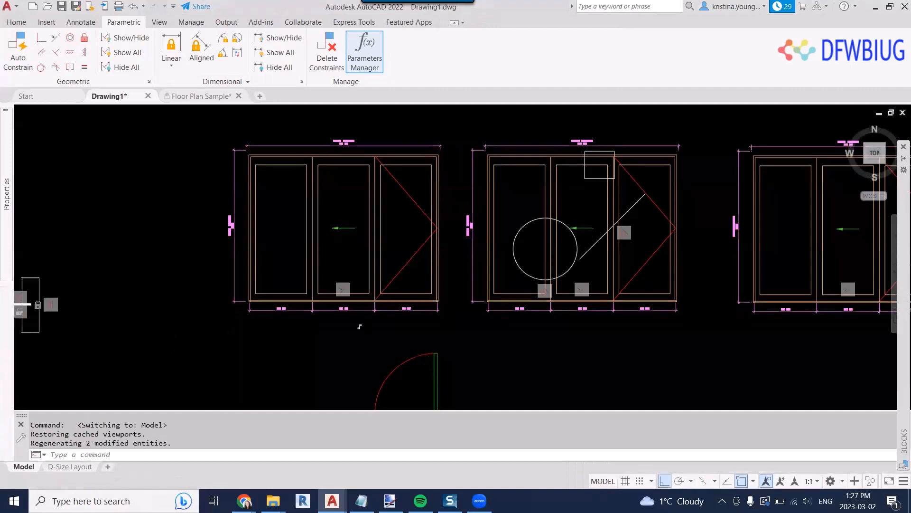
pyautogui.middleClick(372, 306)
pyautogui.middleClick(372, 307)
pyautogui.scroll(3, 367, 308)
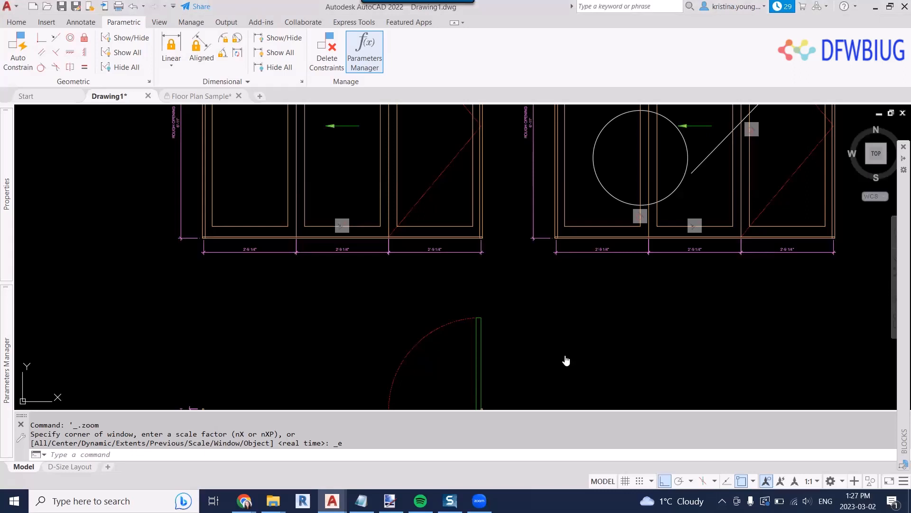
pyautogui.click(249, 306)
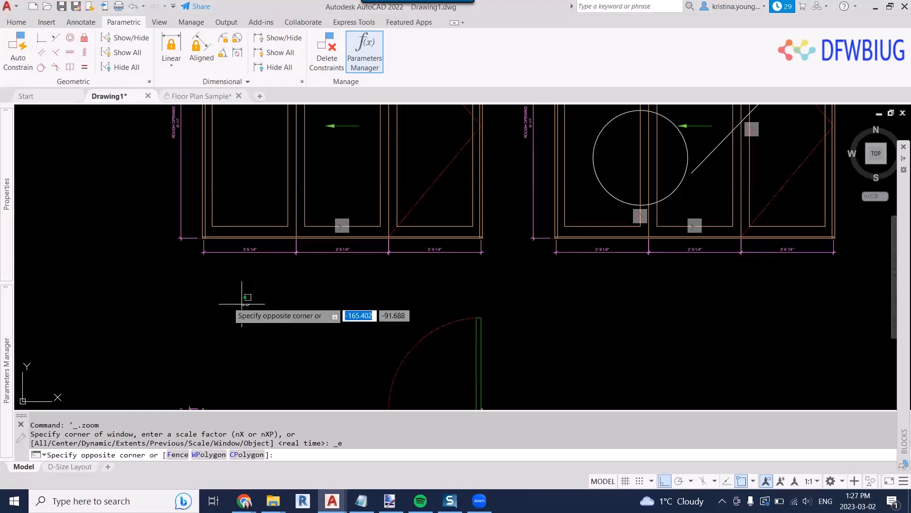